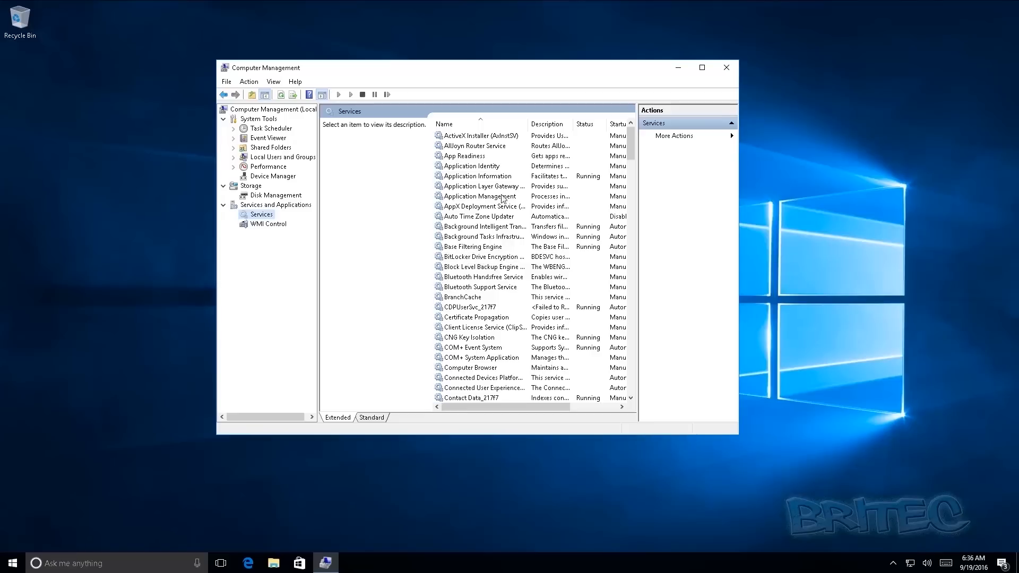
Step: Select the AllJoyn Router Service, then widen the window and the Startup Type and Log On As columns to show full entries
{"action": "left_click", "coordinate": [489, 146]}
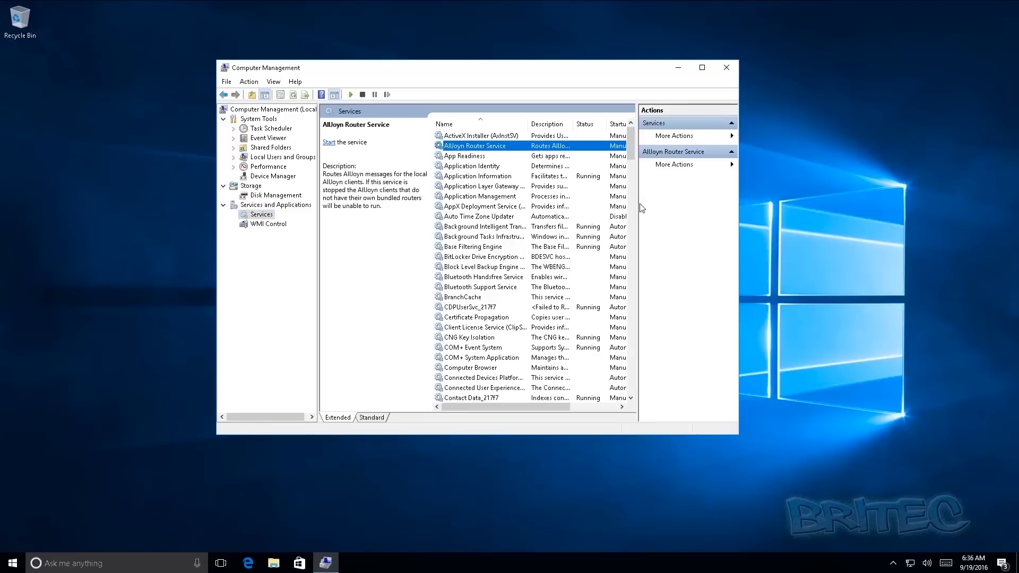
{"action": "left_click_drag", "start_coordinate": [636, 206], "coordinate": [839, 224]}
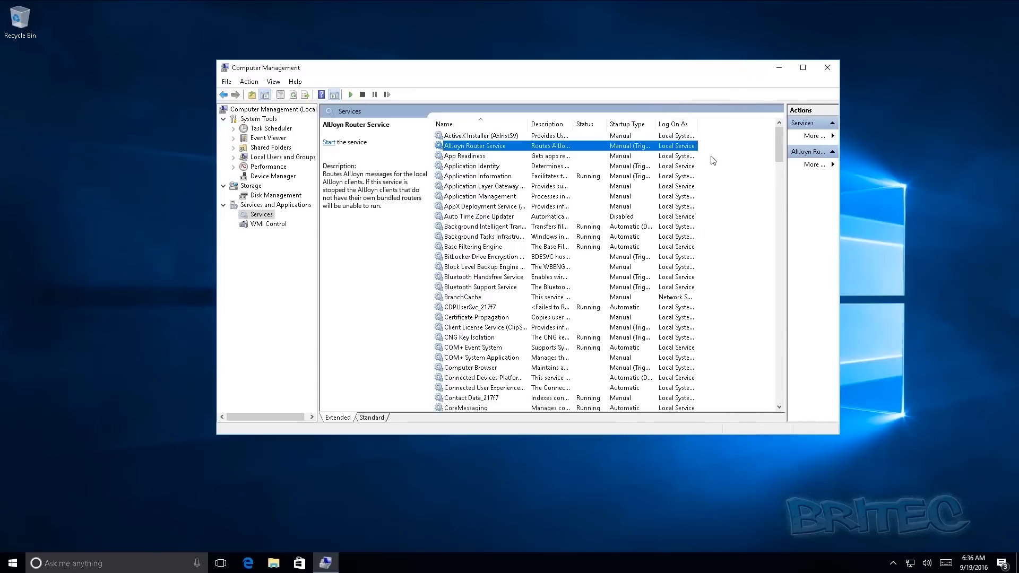
{"action": "left_click_drag", "start_coordinate": [698, 124], "coordinate": [746, 124]}
{"action": "left_click_drag", "start_coordinate": [655, 124], "coordinate": [692, 126]}
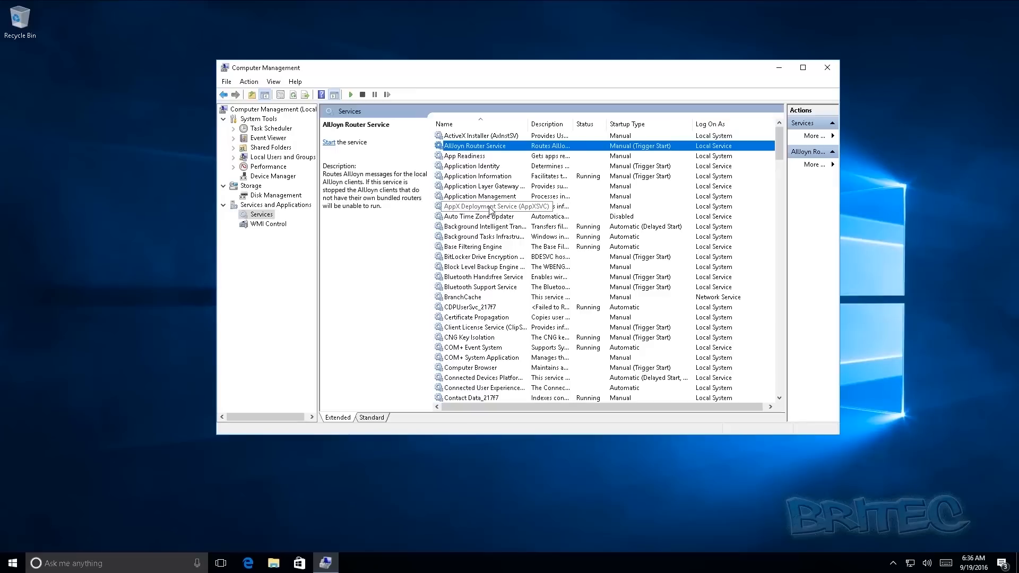
Step: Set the AllJoyn Router Service's startup type to Disabled and apply the change
{"action": "double_click", "coordinate": [474, 146]}
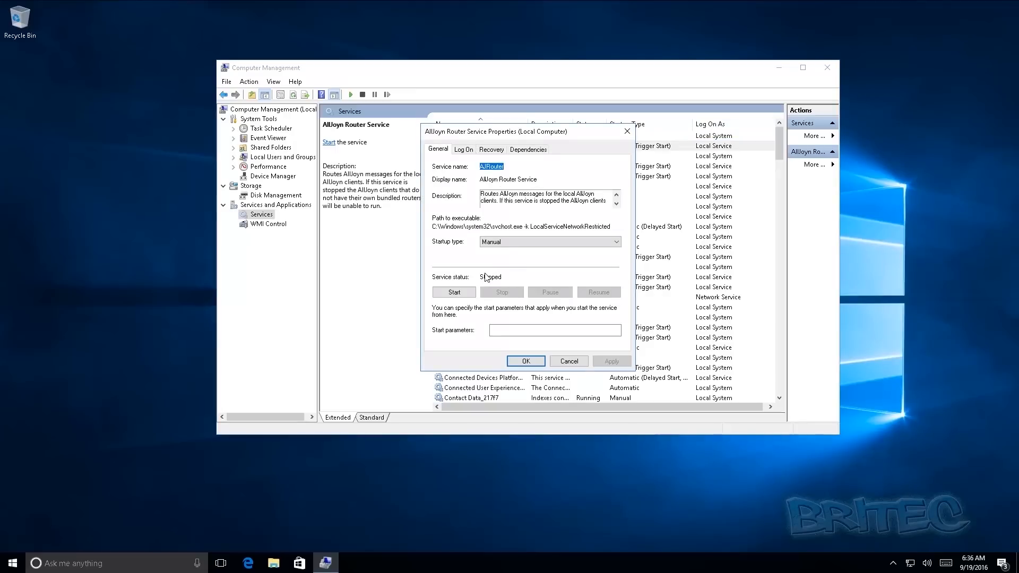
{"action": "left_click", "coordinate": [508, 242]}
{"action": "left_click", "coordinate": [501, 275]}
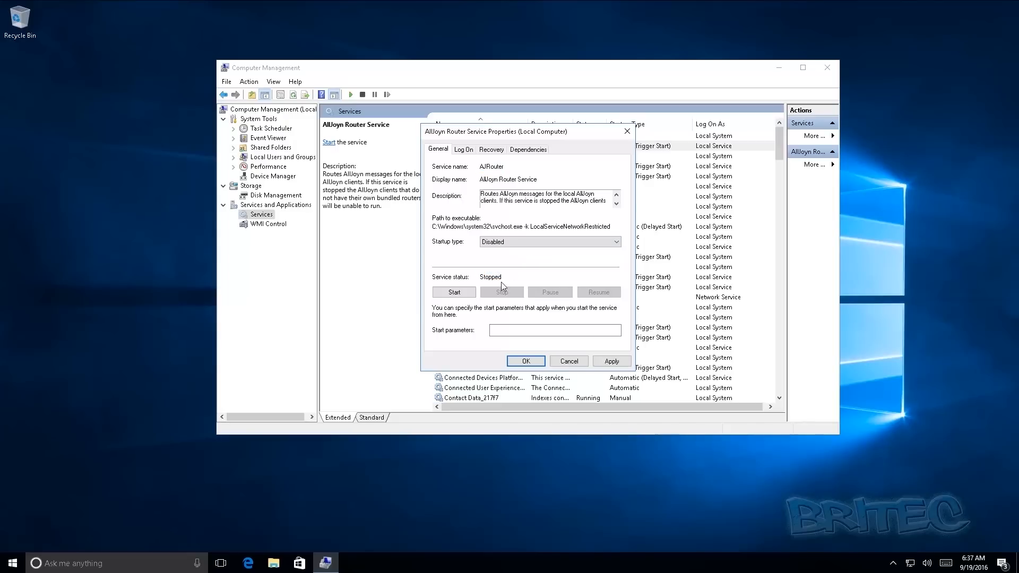
{"action": "left_click", "coordinate": [610, 361]}
{"action": "left_click", "coordinate": [526, 362]}
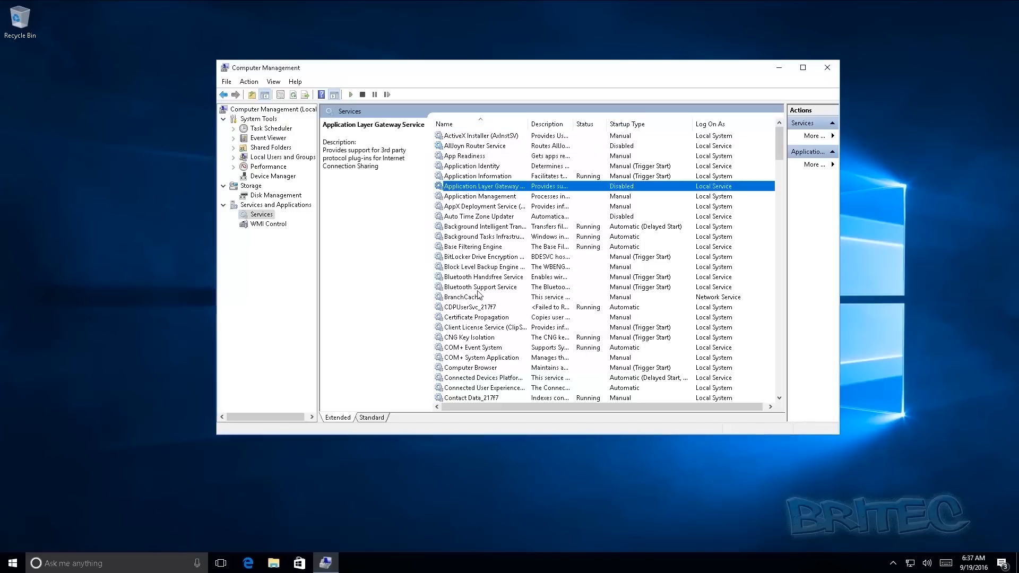
Step: Set the Bluetooth Support Service's startup type to Disabled and apply the change
{"action": "left_click", "coordinate": [480, 287]}
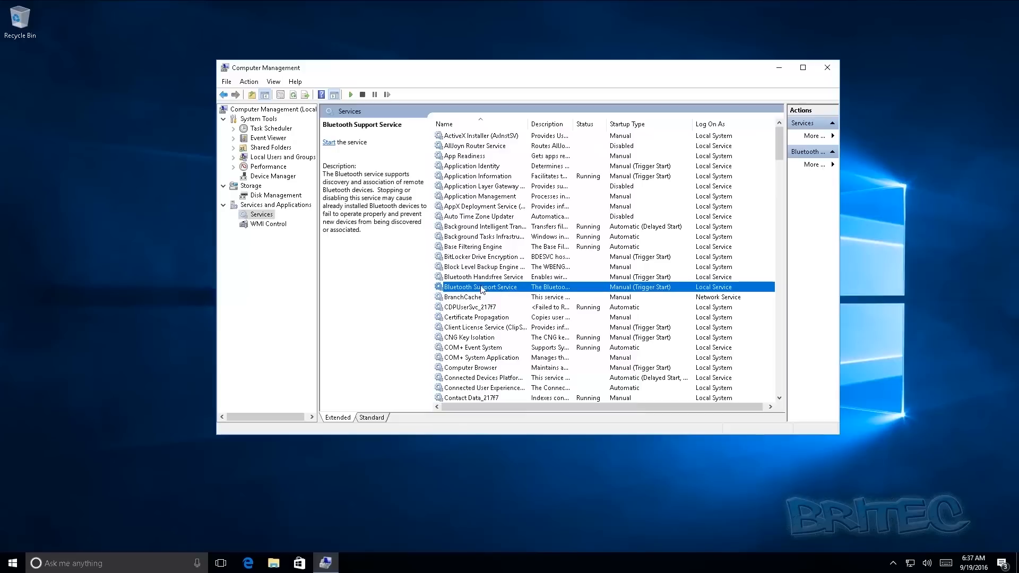
{"action": "double_click", "coordinate": [499, 287]}
{"action": "left_click", "coordinate": [509, 242]}
{"action": "left_click", "coordinate": [505, 273]}
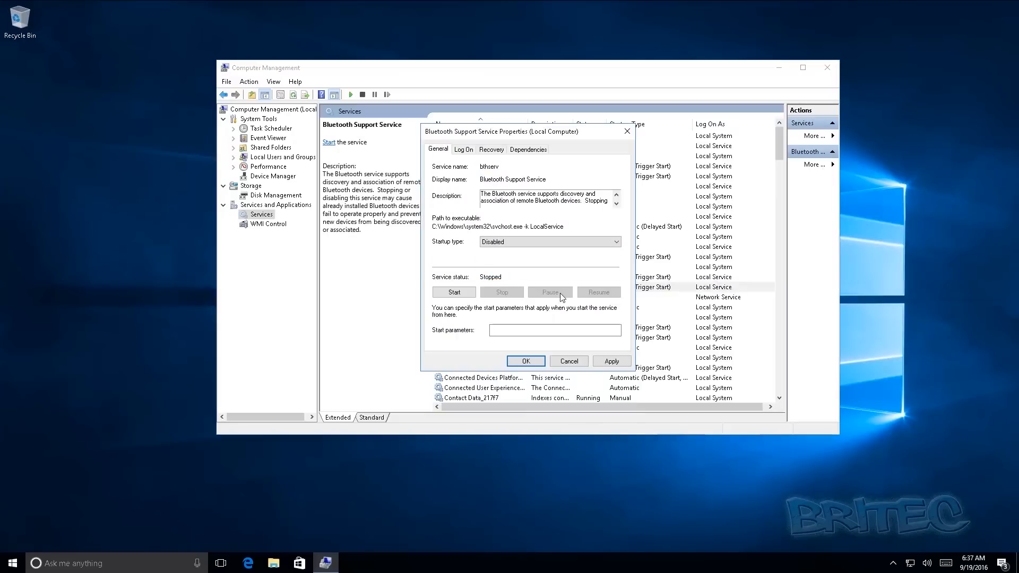
{"action": "left_click", "coordinate": [609, 361]}
{"action": "left_click", "coordinate": [525, 361]}
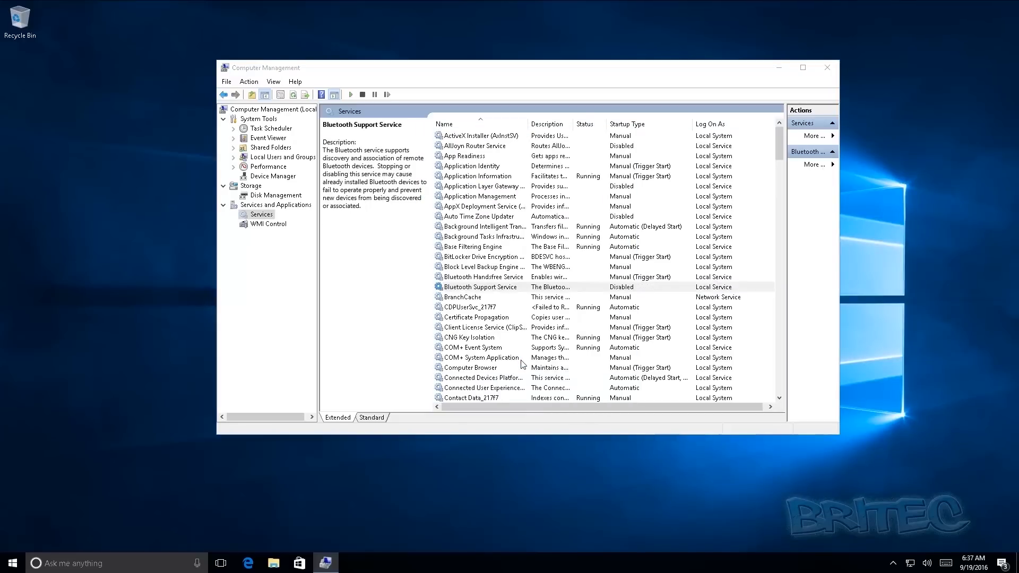
Step: Set the BranchCache service's startup type to Disabled and apply the change
{"action": "left_click", "coordinate": [463, 297]}
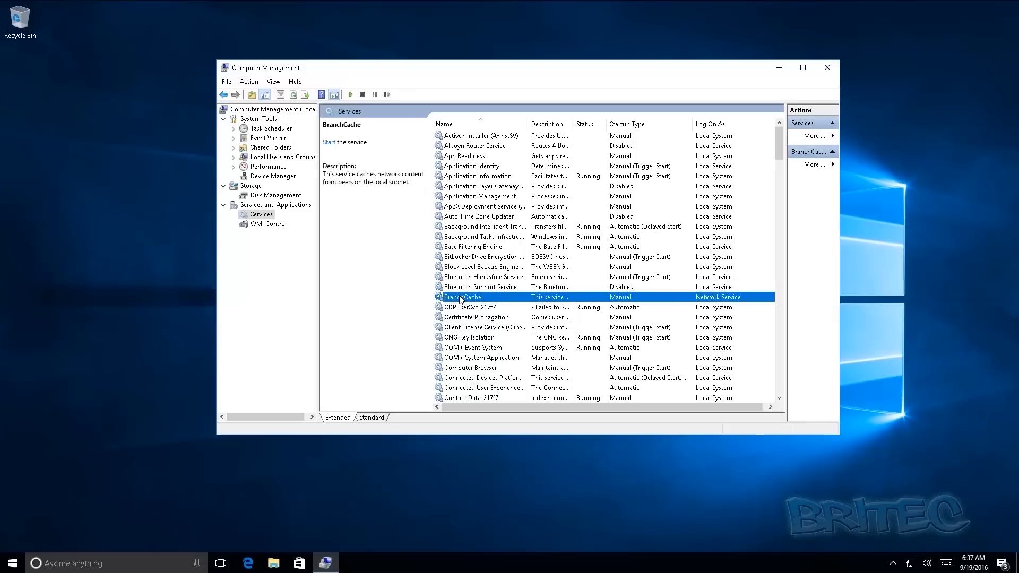
{"action": "double_click", "coordinate": [461, 299]}
{"action": "left_click", "coordinate": [495, 242]}
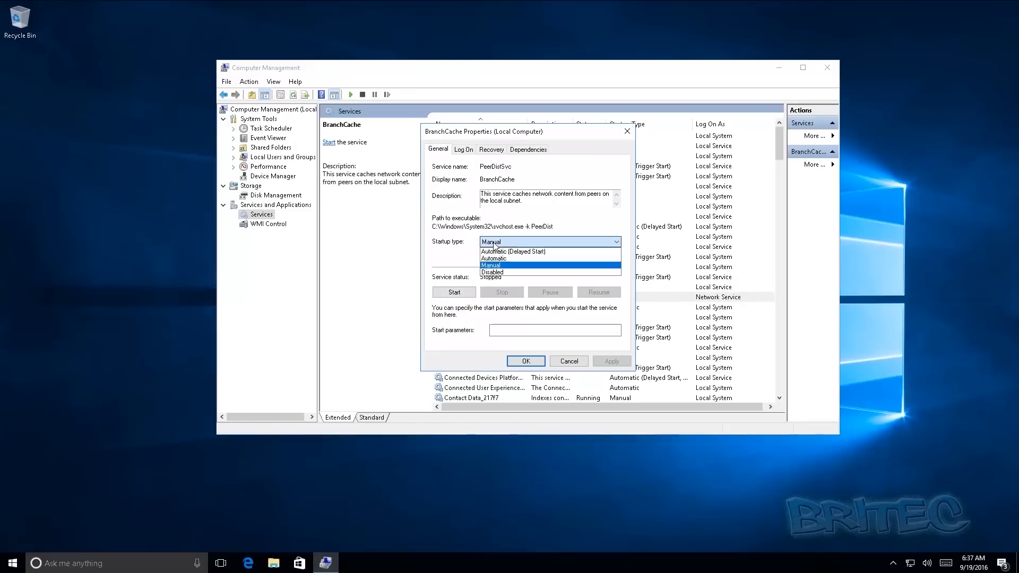
{"action": "left_click", "coordinate": [499, 273]}
{"action": "left_click", "coordinate": [611, 360]}
{"action": "left_click", "coordinate": [525, 361]}
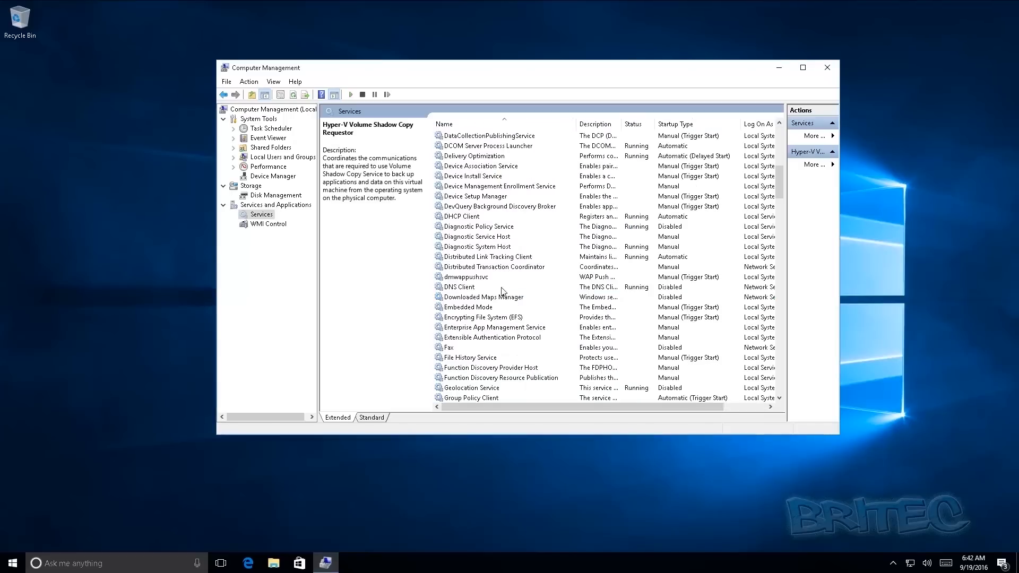
Step: Set the dmwappushsvc service's startup type to Disabled and apply the change
{"action": "left_click", "coordinate": [484, 277]}
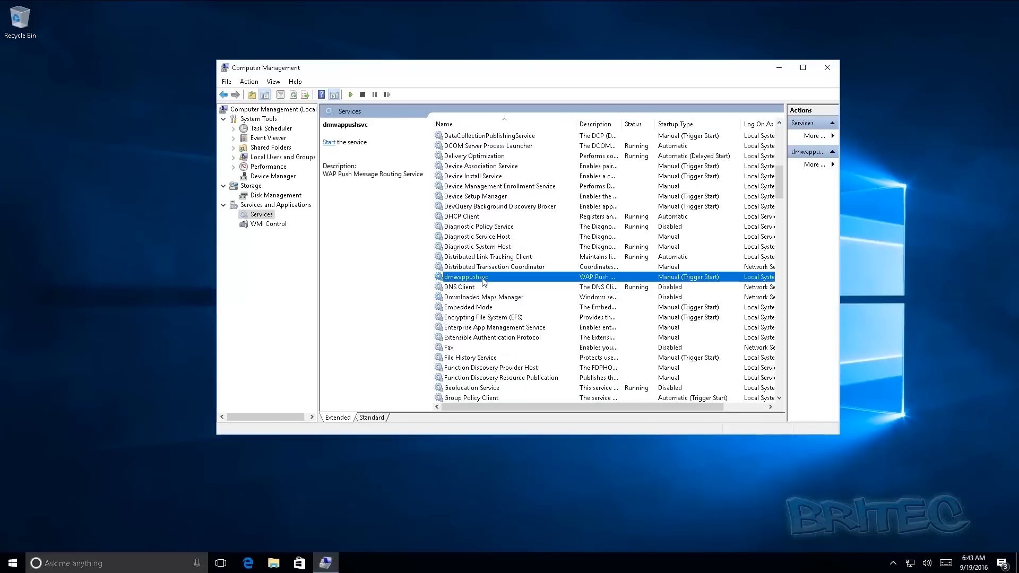
{"action": "double_click", "coordinate": [485, 279]}
{"action": "left_click", "coordinate": [513, 244]}
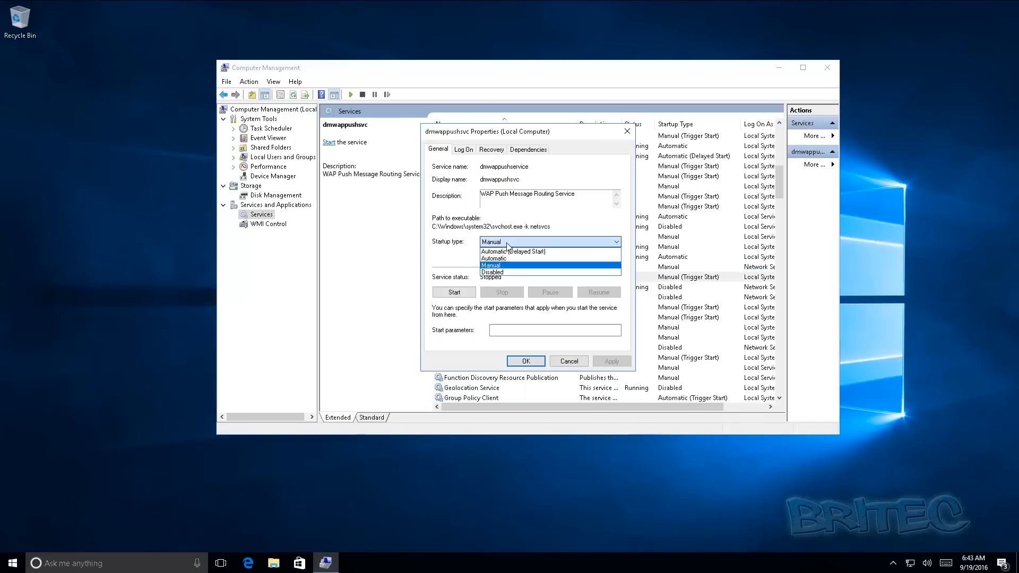
{"action": "left_click", "coordinate": [503, 273]}
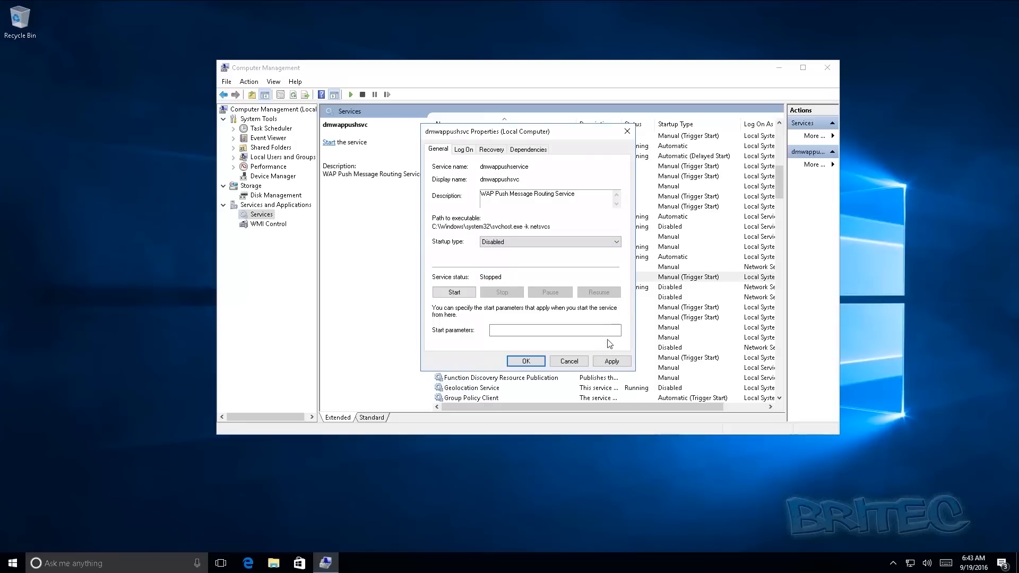
{"action": "left_click", "coordinate": [612, 361]}
{"action": "left_click", "coordinate": [526, 360]}
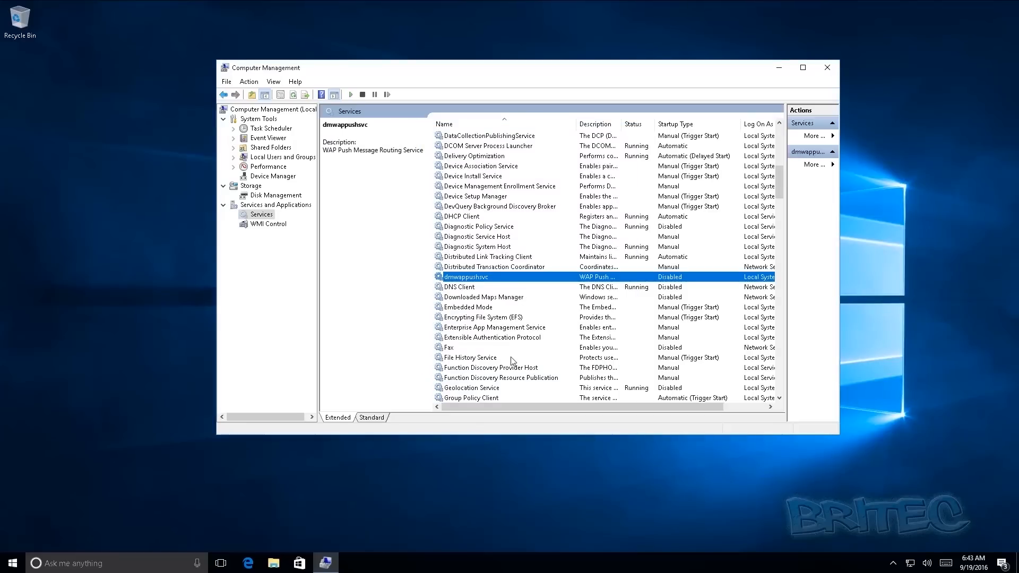
Step: Set the Connected User Experiences and Telemetry service's startup type to Disabled and apply the change
{"action": "scroll", "coordinate": [512, 359], "scroll_direction": "up", "scroll_amount": 5}
{"action": "left_click", "coordinate": [521, 227]}
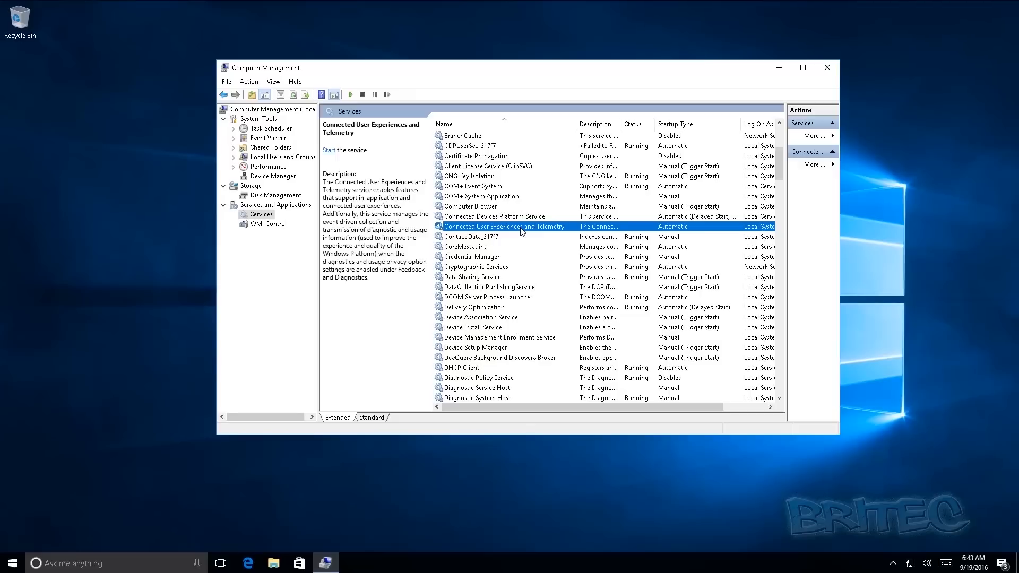
{"action": "double_click", "coordinate": [521, 232]}
{"action": "left_click", "coordinate": [510, 242]}
{"action": "left_click", "coordinate": [507, 272]}
{"action": "left_click", "coordinate": [612, 362]}
{"action": "left_click", "coordinate": [526, 360]}
Step: Stop the Distributed Link Tracking Client service and set its startup type to Disabled
{"action": "scroll", "coordinate": [491, 318], "scroll_direction": "down", "scroll_amount": 2}
{"action": "double_click", "coordinate": [491, 348]}
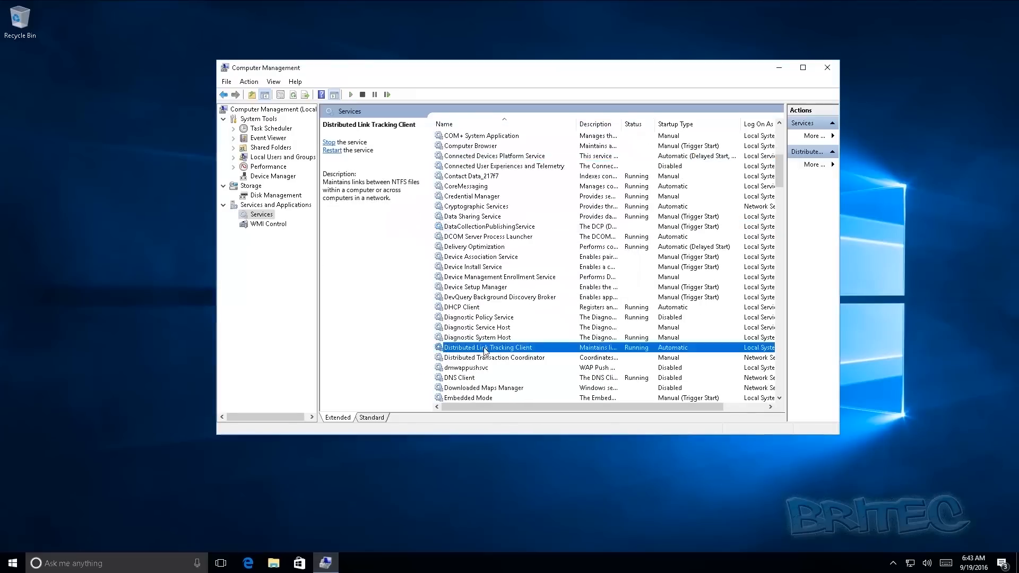
{"action": "left_click", "coordinate": [502, 292]}
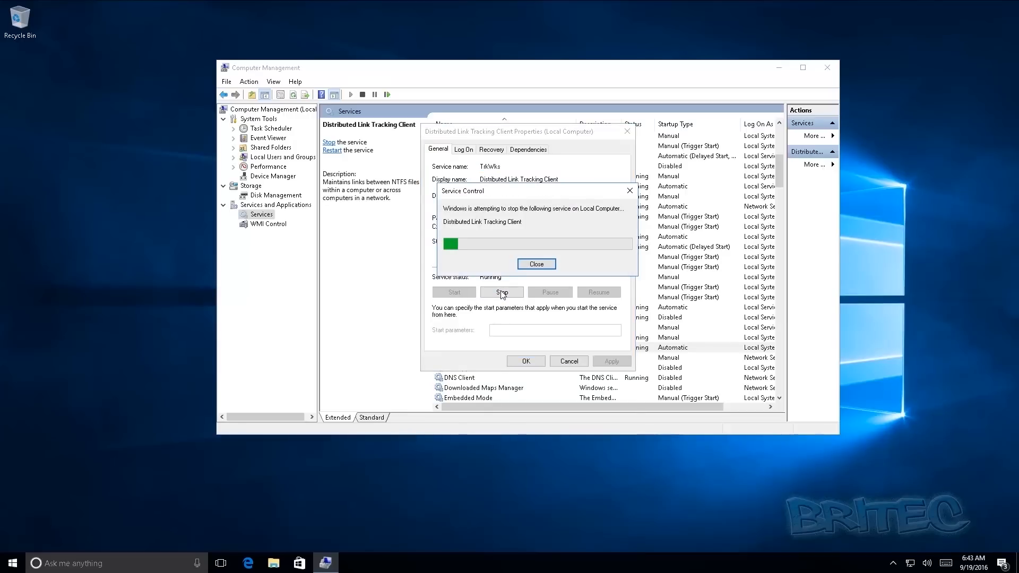
{"action": "left_click", "coordinate": [544, 242]}
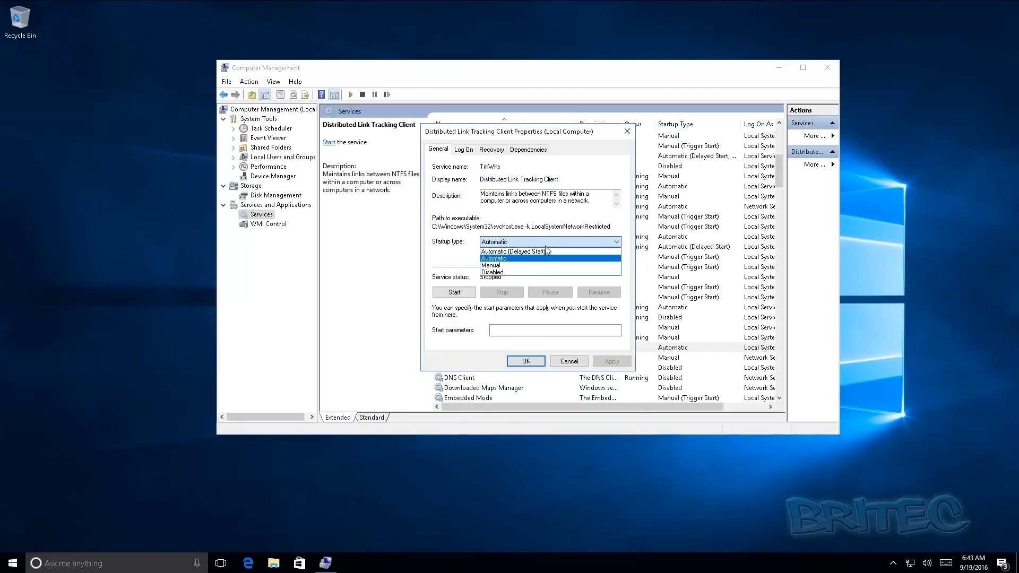
{"action": "left_click", "coordinate": [506, 273]}
{"action": "left_click", "coordinate": [605, 362]}
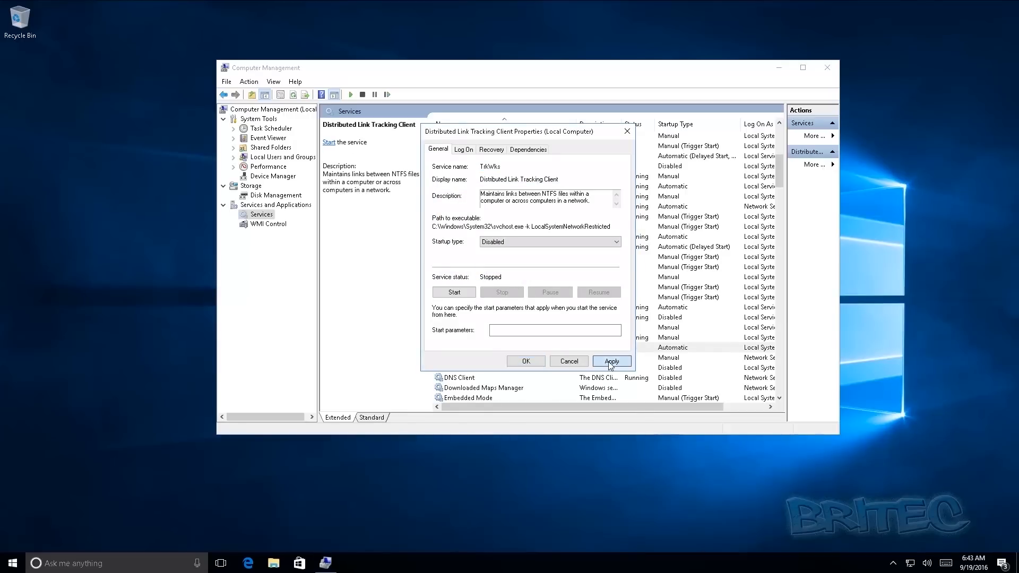
{"action": "left_click", "coordinate": [526, 360]}
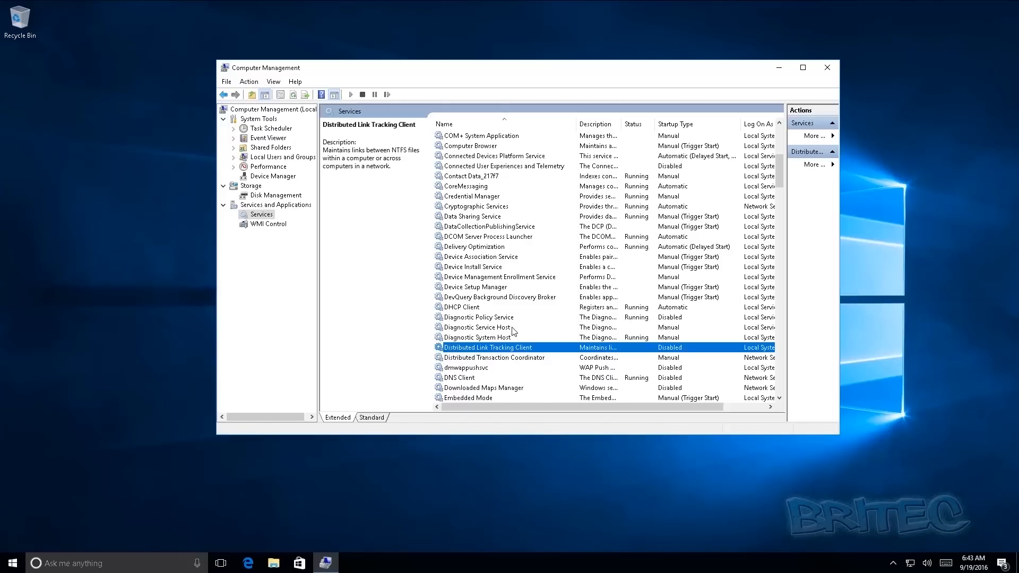
Step: Set the IP Helper service's startup type to Disabled, apply the change and stop the service
{"action": "scroll", "coordinate": [513, 332], "scroll_direction": "down", "scroll_amount": 6}
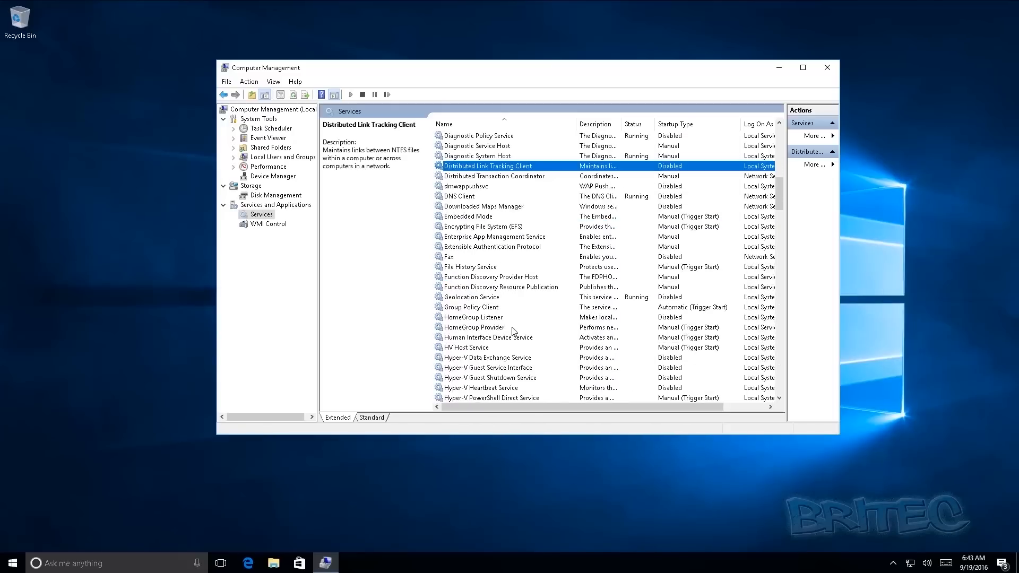
{"action": "scroll", "coordinate": [513, 332], "scroll_direction": "down", "scroll_amount": 3}
{"action": "double_click", "coordinate": [463, 389]}
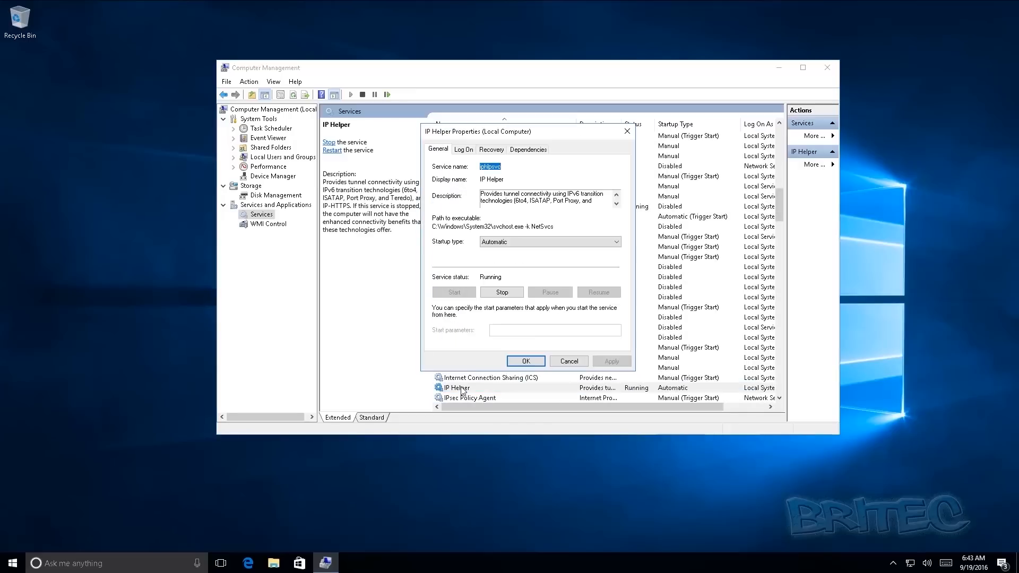
{"action": "left_click", "coordinate": [505, 242]}
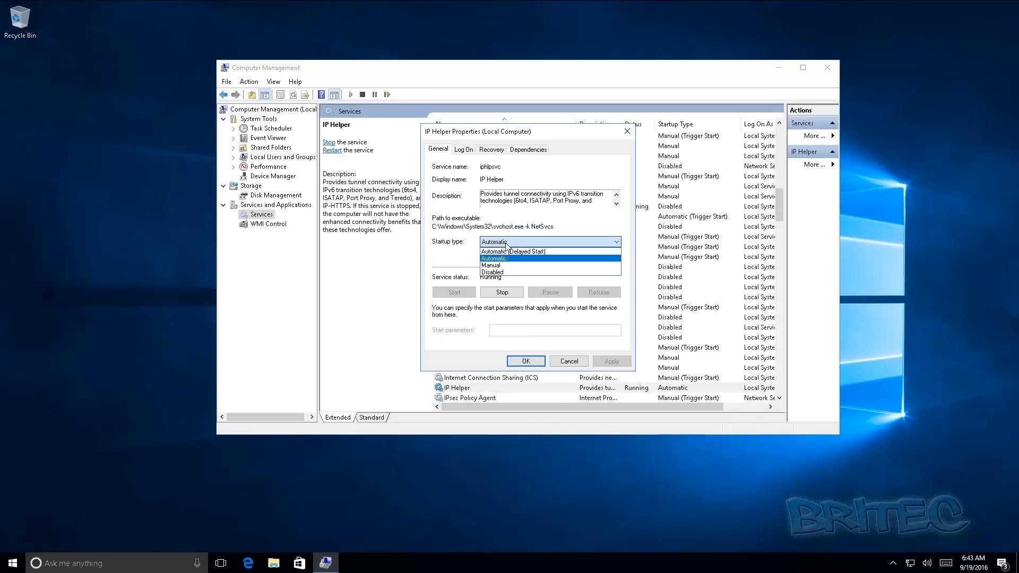
{"action": "left_click", "coordinate": [501, 272]}
{"action": "left_click", "coordinate": [611, 361]}
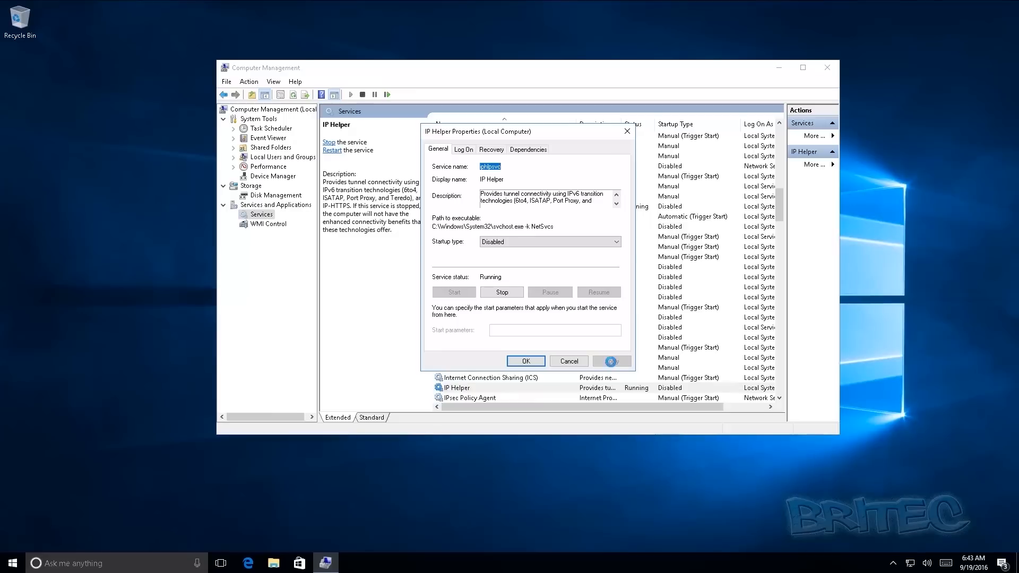
{"action": "left_click", "coordinate": [506, 295]}
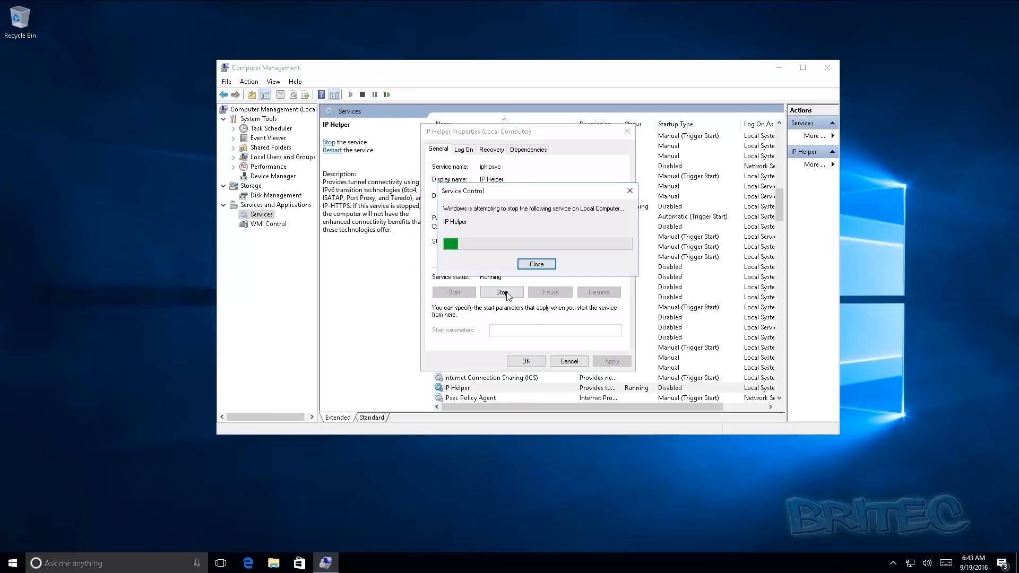
{"action": "left_click", "coordinate": [526, 361]}
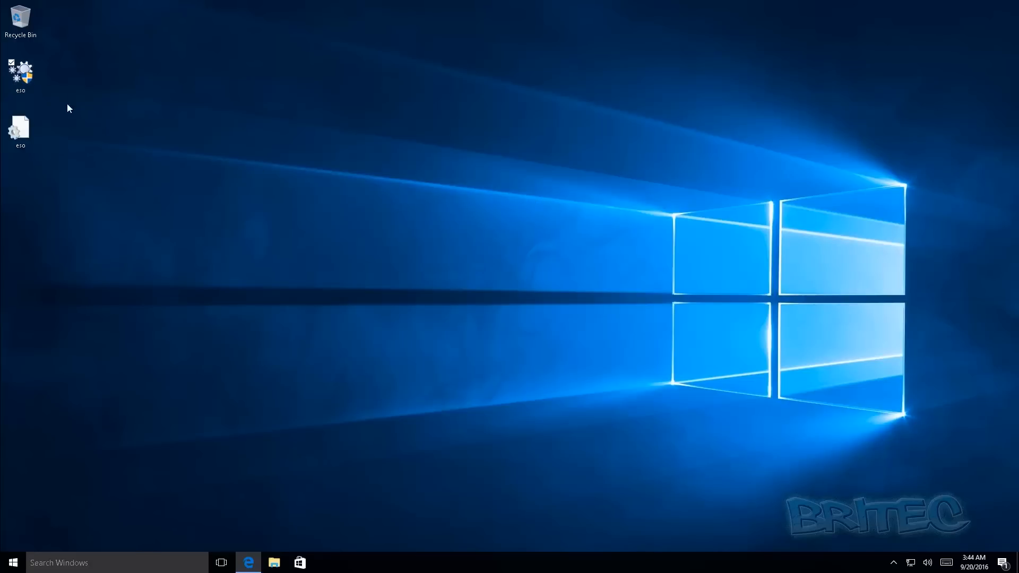
Step: Switch to Edge to view the Easy Service Optimizer v1.2 page on sordum.org, then minimize the browser
{"action": "left_click", "coordinate": [248, 563]}
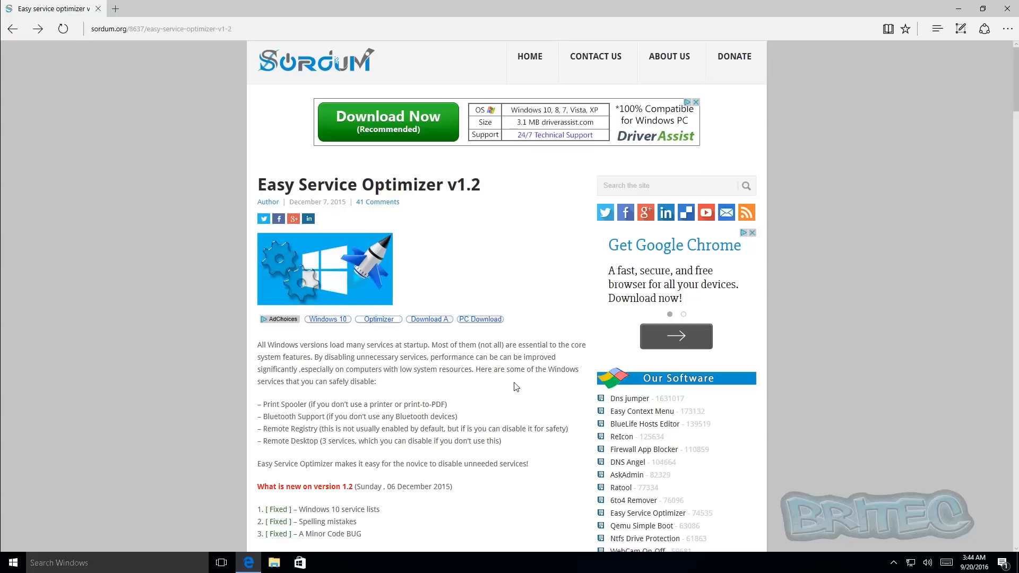
{"action": "left_click", "coordinate": [960, 9]}
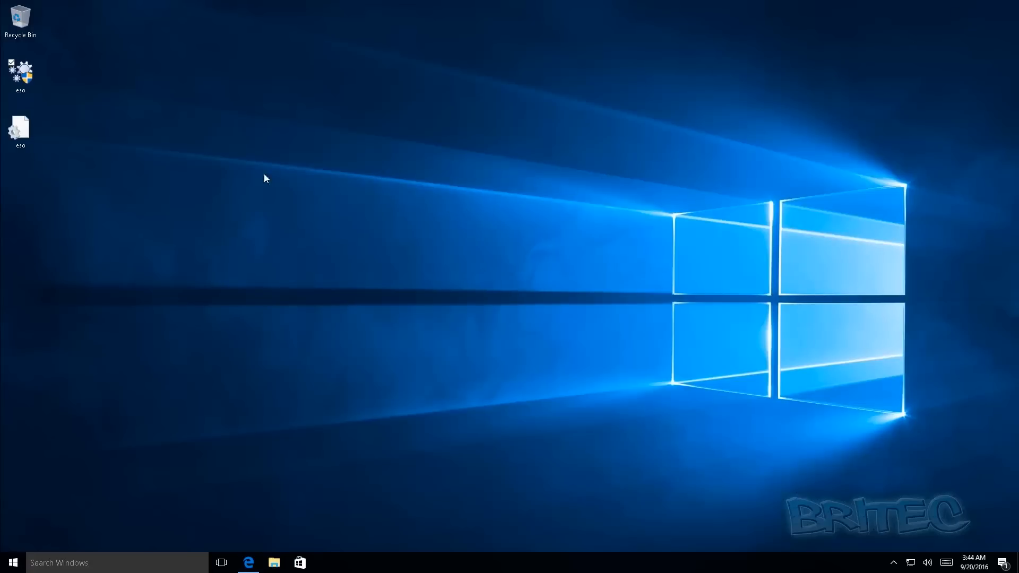
Step: Launch the eso application (Easy Services Optimizer) from the desktop and allow it to run
{"action": "left_click", "coordinate": [23, 70]}
{"action": "double_click", "coordinate": [23, 71]}
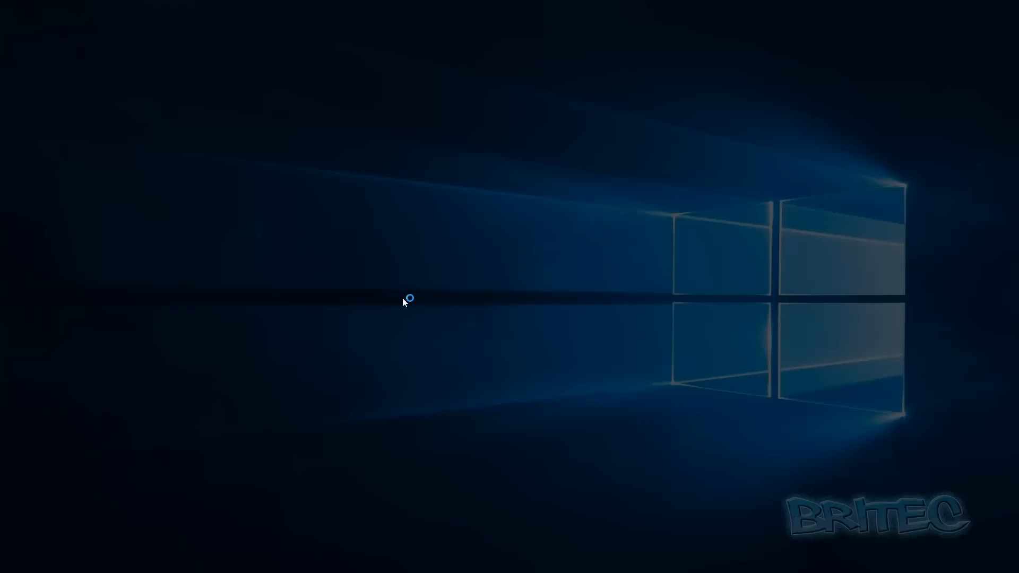
{"action": "left_click", "coordinate": [451, 355]}
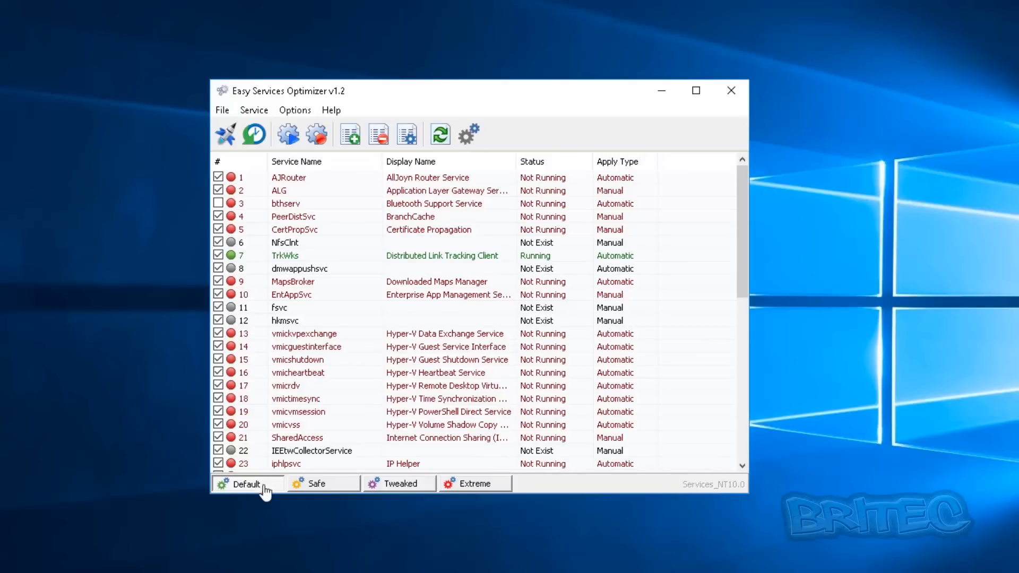
Step: Compare the Safe, Tweaked and Extreme service profiles, return to Safe and select the TrkWks service
{"action": "left_click", "coordinate": [318, 484]}
{"action": "left_click", "coordinate": [381, 488]}
{"action": "left_click", "coordinate": [465, 488]}
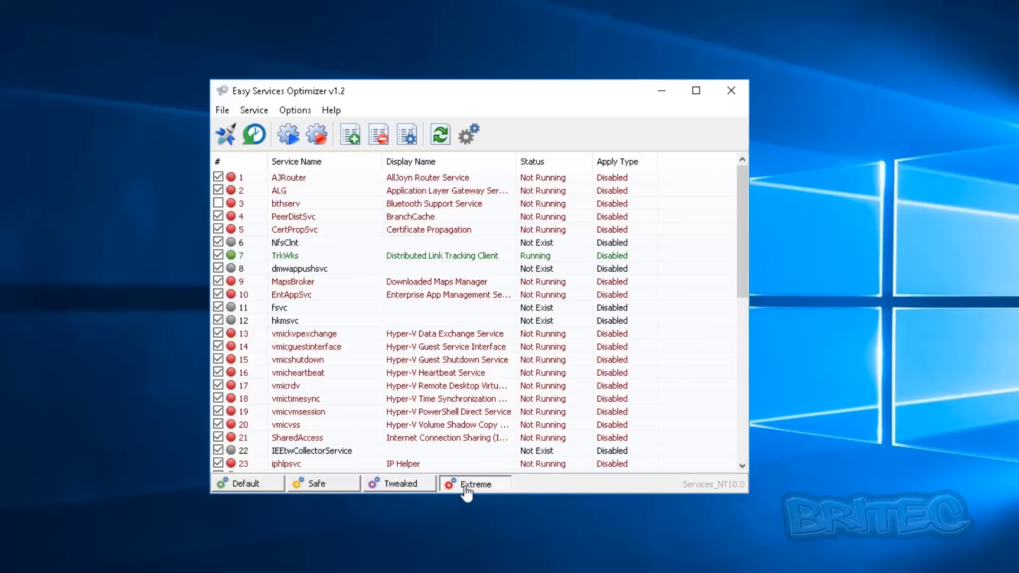
{"action": "left_click", "coordinate": [403, 486]}
{"action": "left_click", "coordinate": [313, 484]}
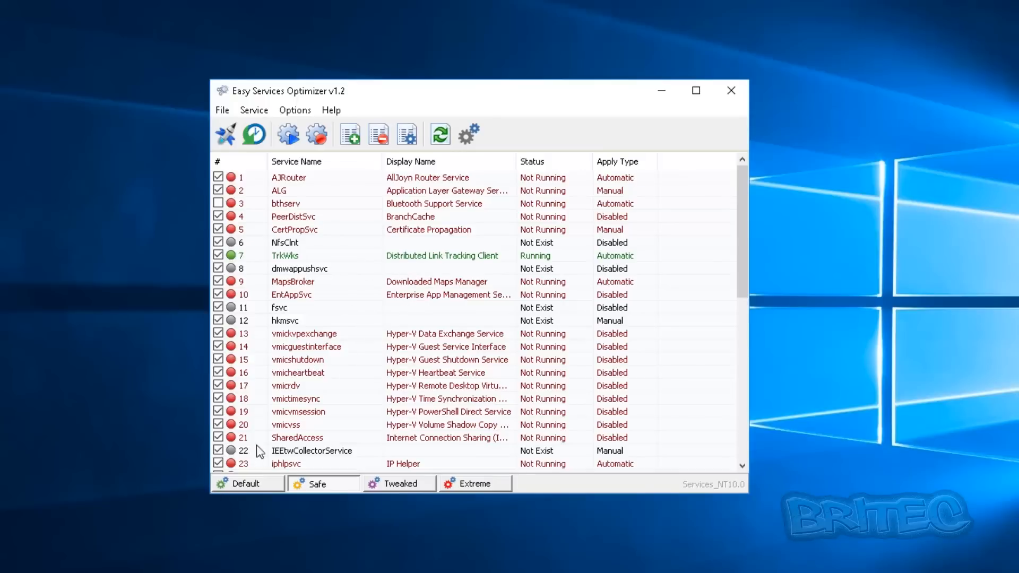
{"action": "left_click", "coordinate": [293, 255]}
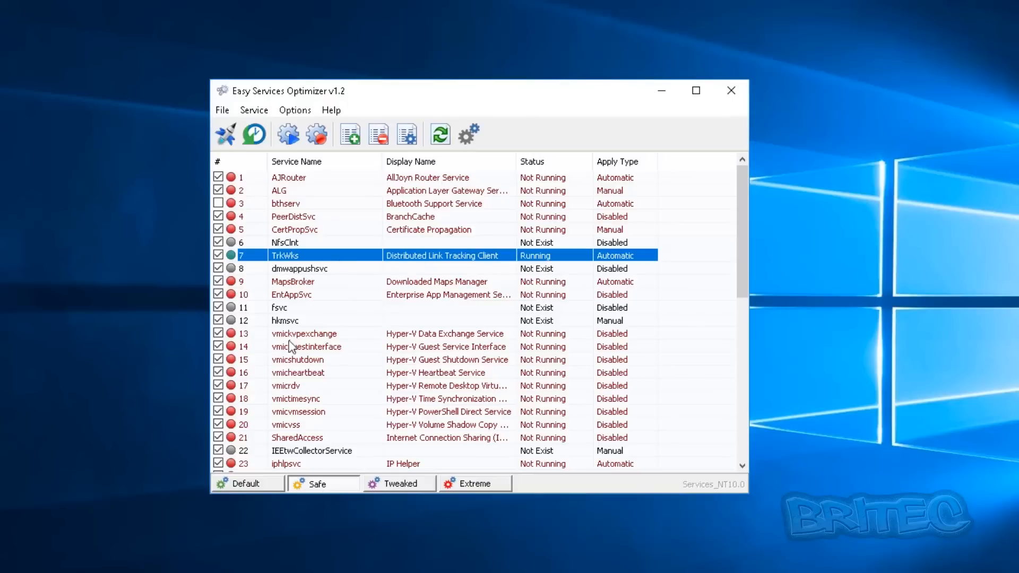
Step: Stop the running TrkWks service (Distributed Link Tracking Client) in the Safe profile
{"action": "left_click", "coordinate": [314, 283]}
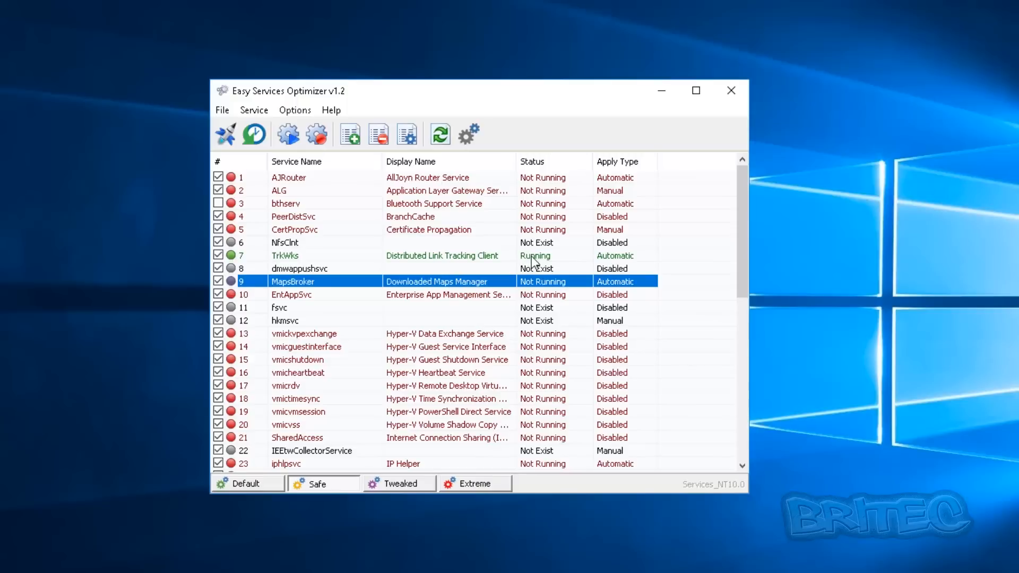
{"action": "left_click", "coordinate": [611, 257]}
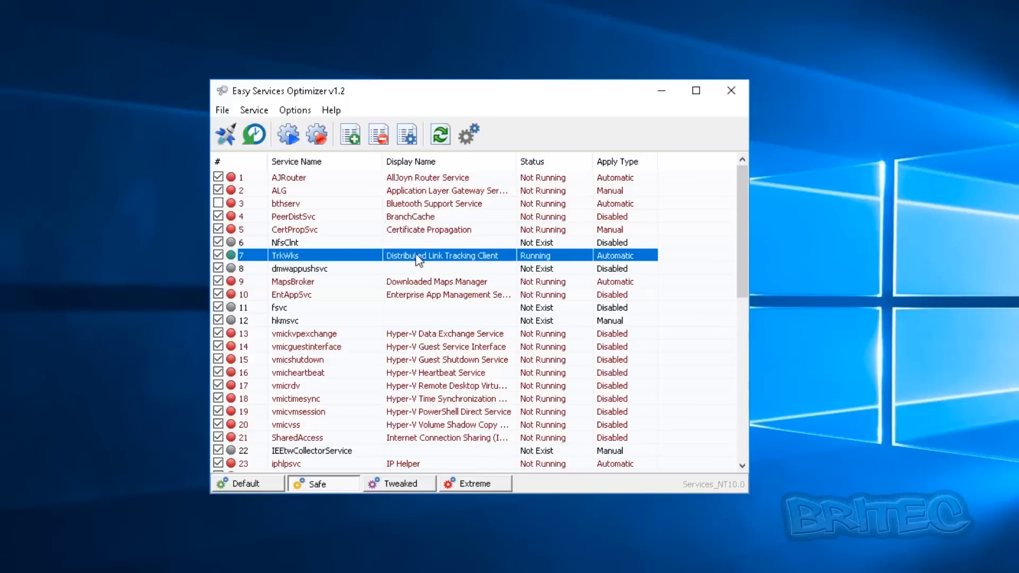
{"action": "right_click", "coordinate": [341, 260]}
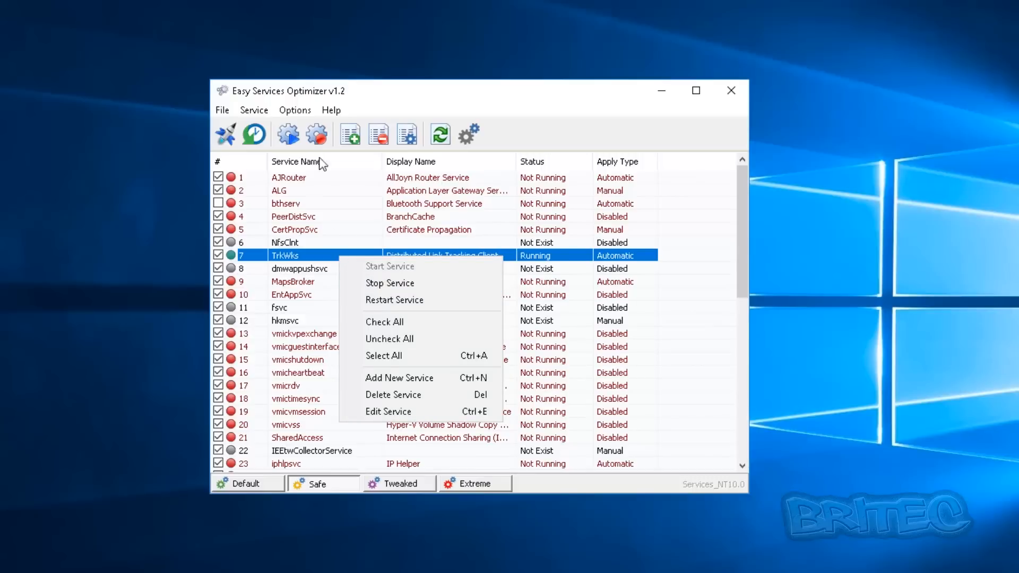
{"action": "left_click", "coordinate": [372, 283]}
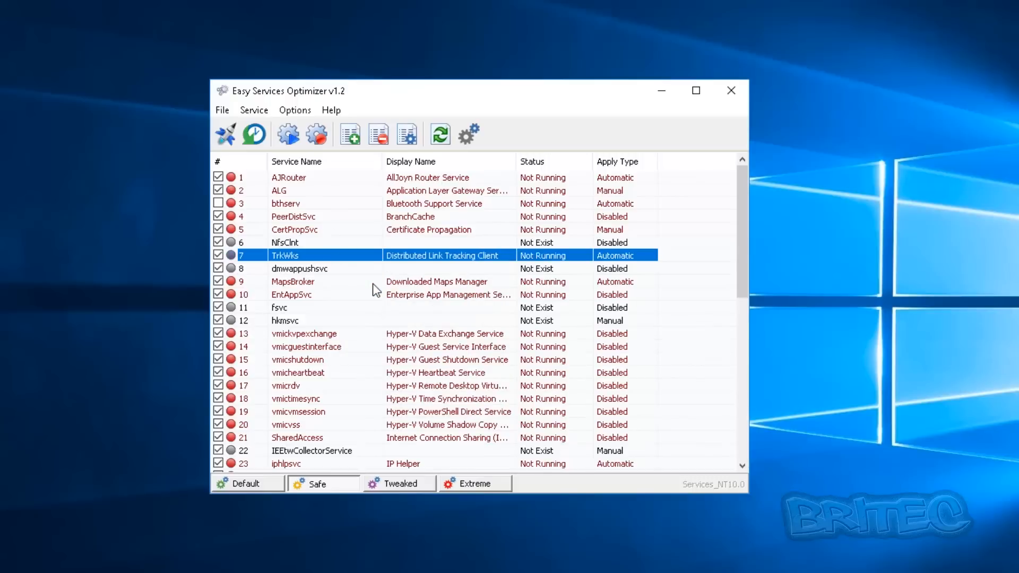
{"action": "left_click", "coordinate": [505, 271]}
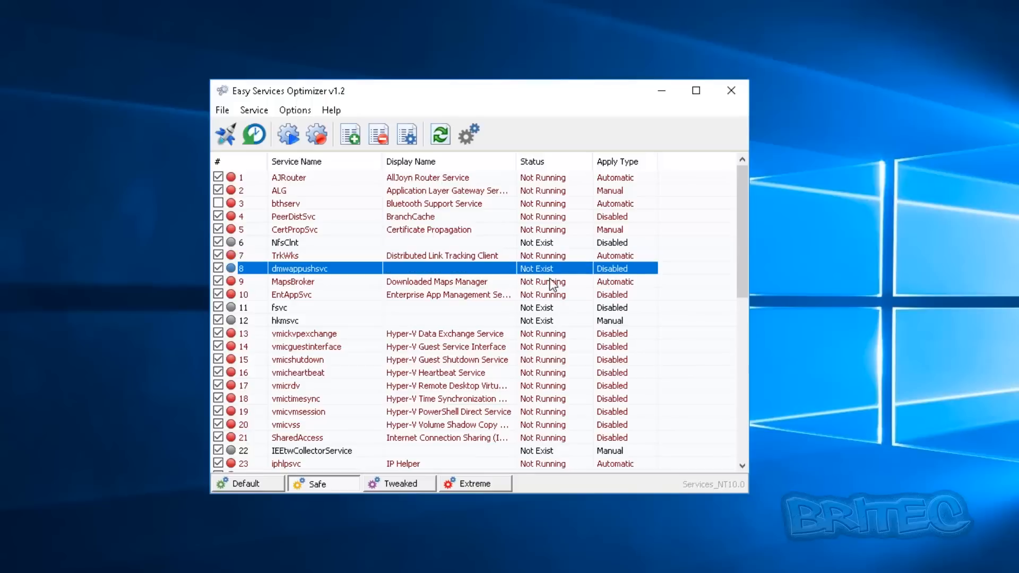
{"action": "left_click", "coordinate": [531, 257]}
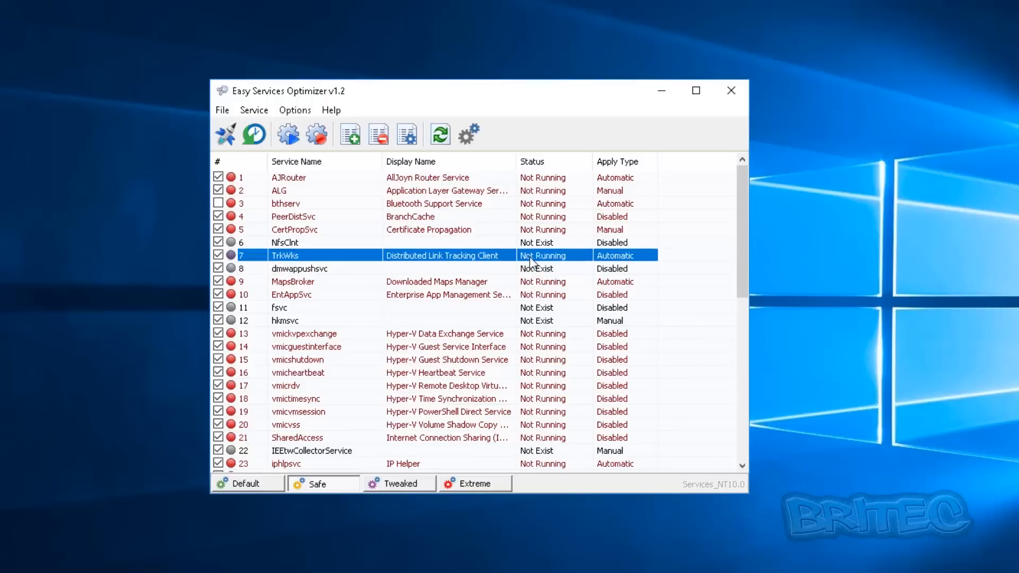
{"action": "scroll", "coordinate": [599, 255], "scroll_direction": "down", "scroll_amount": 2}
{"action": "right_click", "coordinate": [599, 254]}
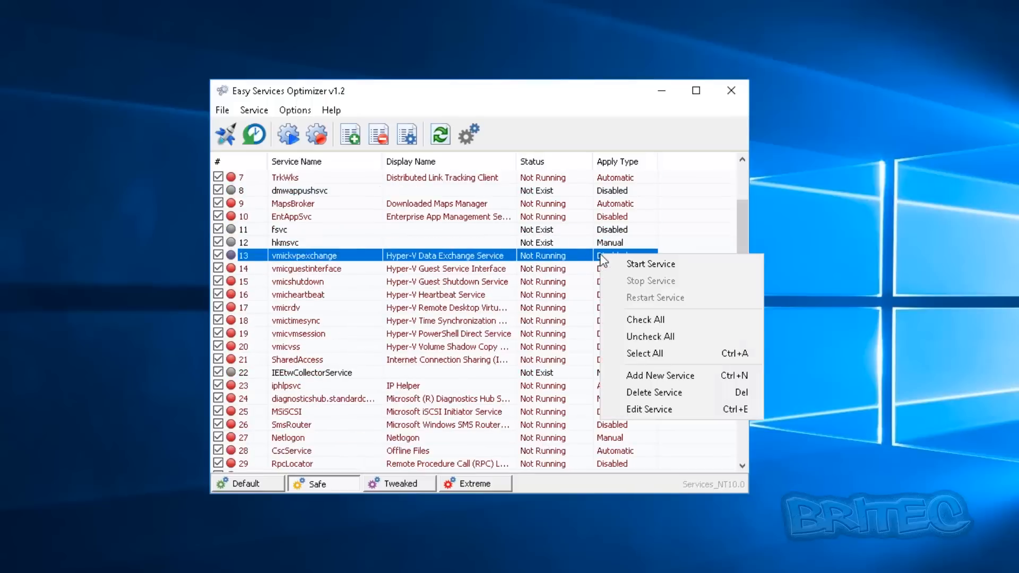
{"action": "left_click", "coordinate": [426, 311]}
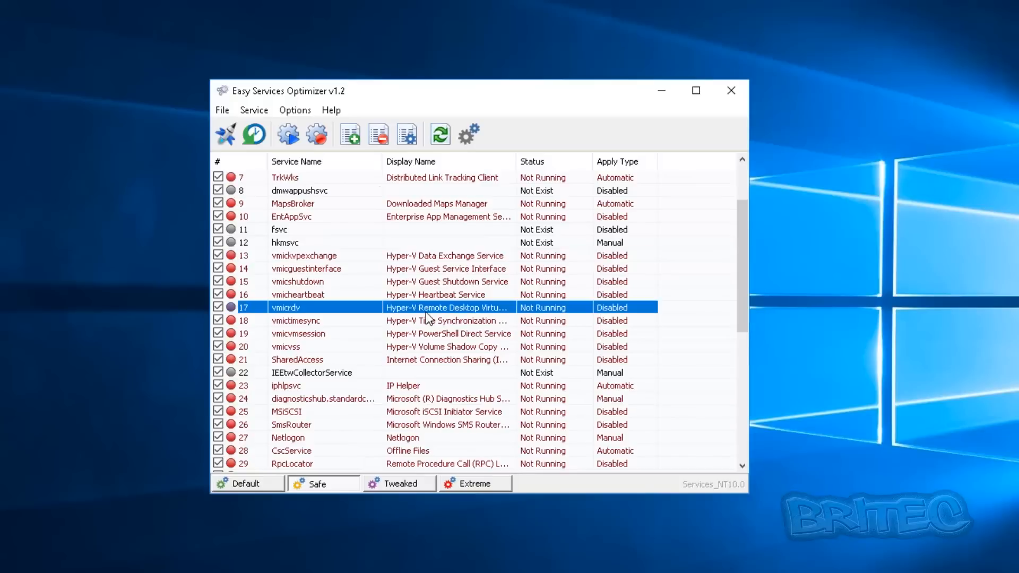
{"action": "scroll", "coordinate": [426, 313], "scroll_direction": "up", "scroll_amount": 2}
{"action": "left_click", "coordinate": [307, 257]}
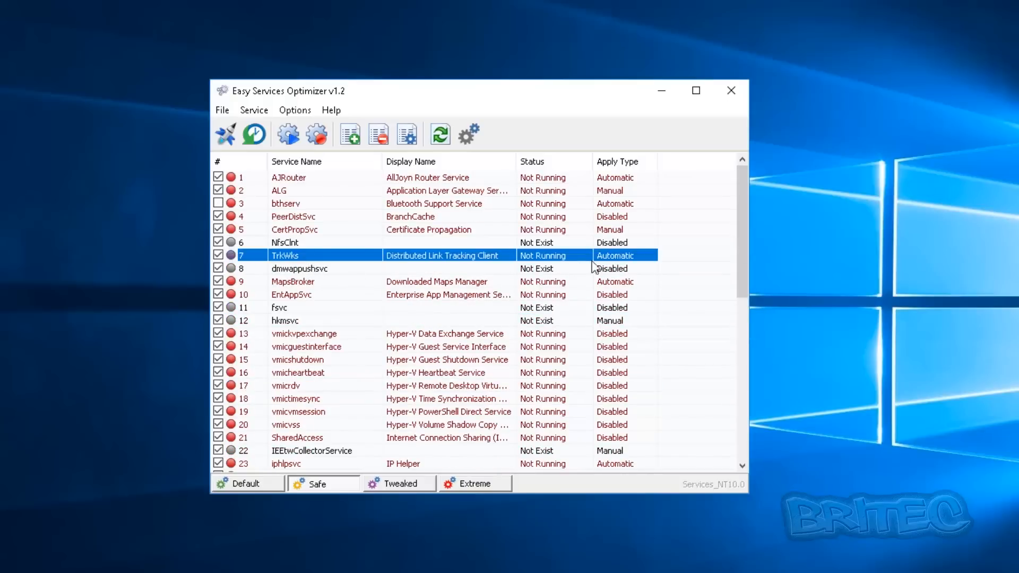
{"action": "right_click", "coordinate": [612, 258]}
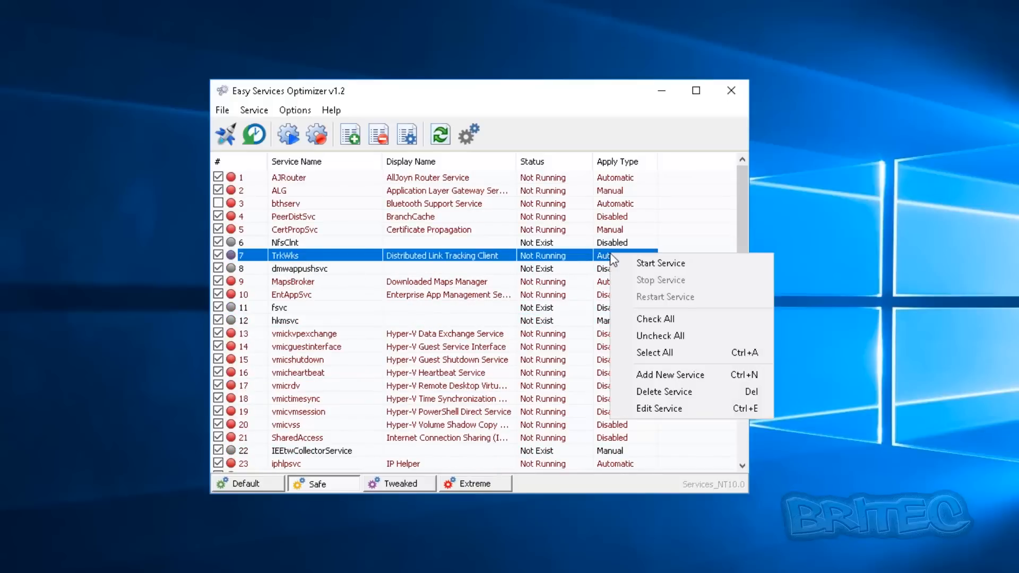
{"action": "left_click", "coordinate": [603, 259]}
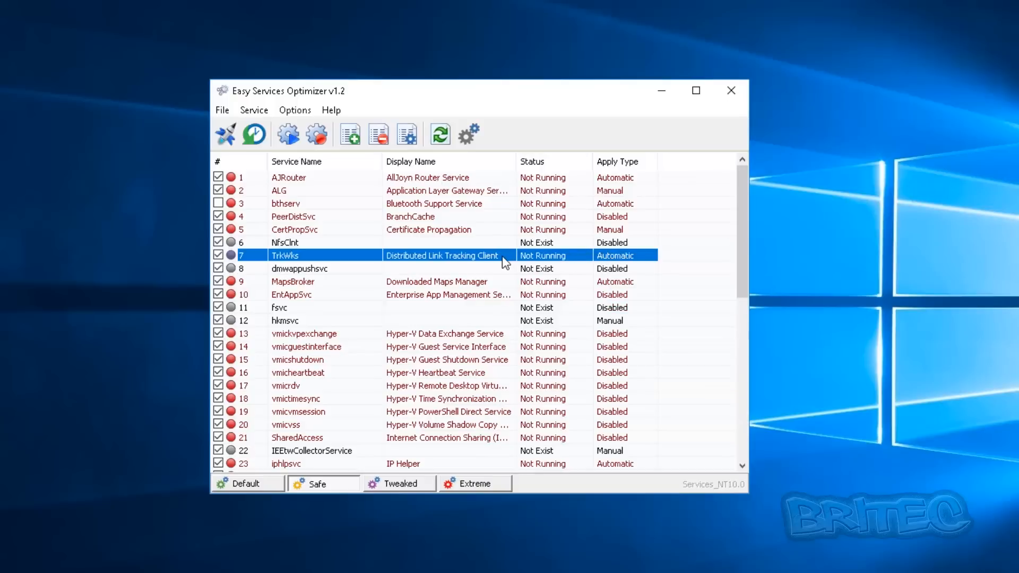
Step: Start the TrkWks service (Distributed Link Tracking Client) again
{"action": "right_click", "coordinate": [438, 255]}
{"action": "left_click", "coordinate": [479, 266]}
{"action": "left_click", "coordinate": [399, 292]}
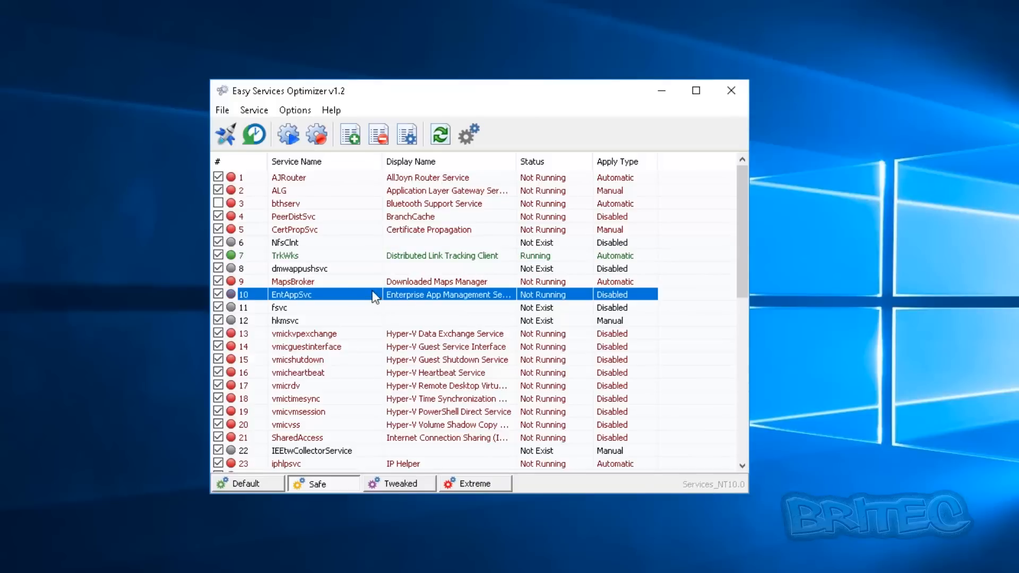
Step: Select the TrkWks service in the Safe profile and stop it
{"action": "left_click", "coordinate": [301, 256]}
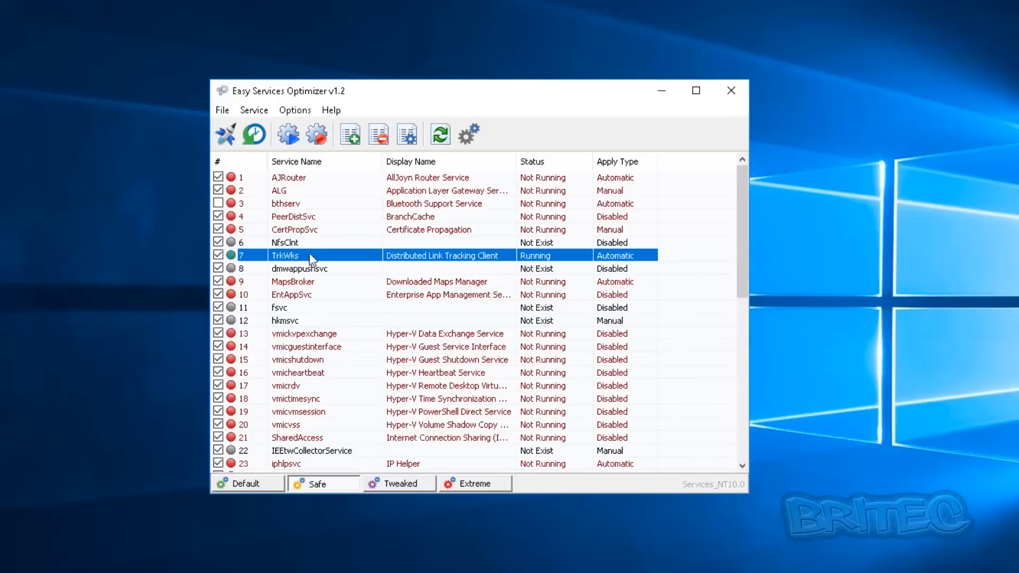
{"action": "left_click", "coordinate": [325, 285]}
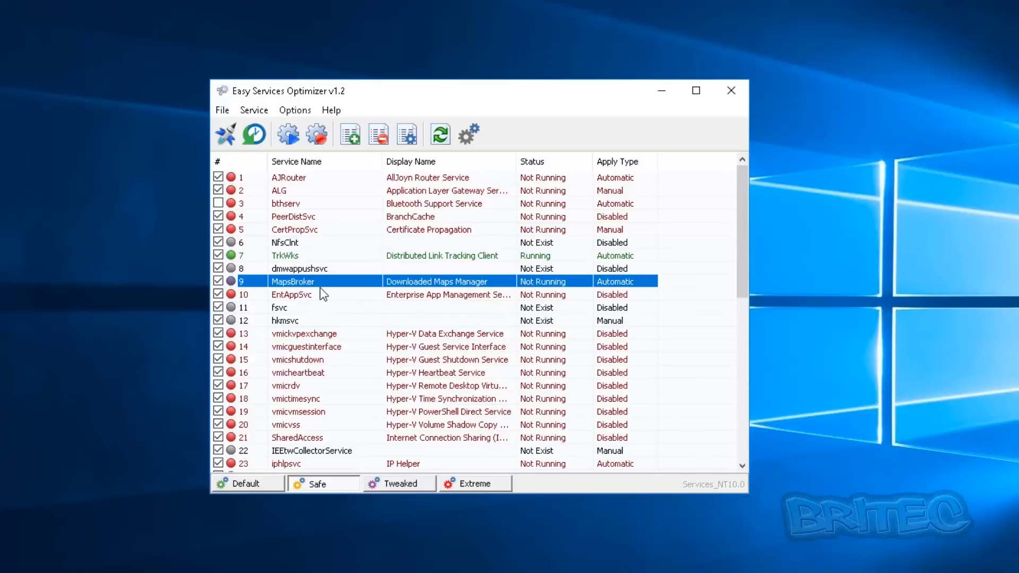
{"action": "left_click", "coordinate": [297, 256]}
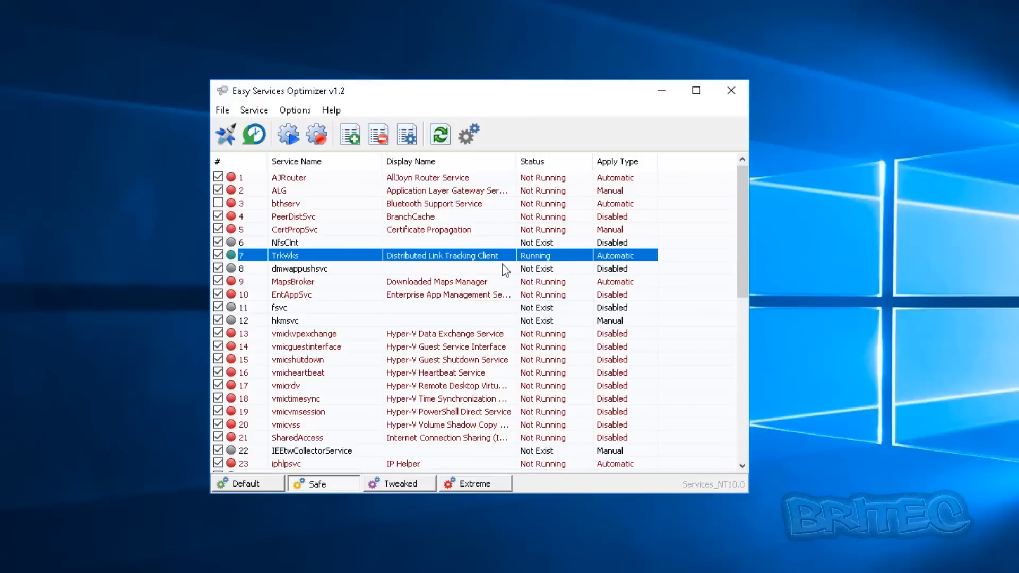
{"action": "right_click", "coordinate": [338, 261]}
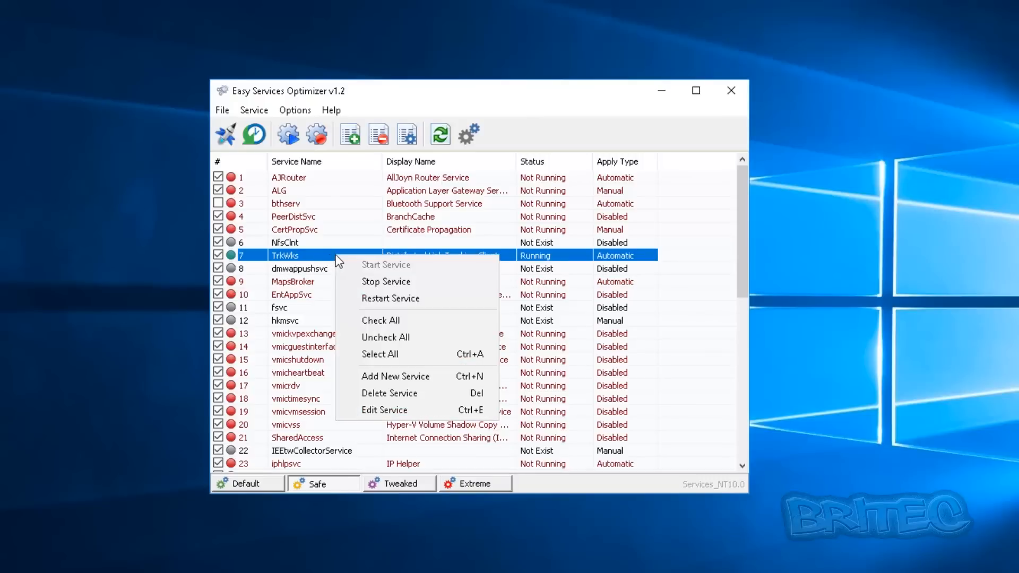
{"action": "left_click", "coordinate": [317, 138]}
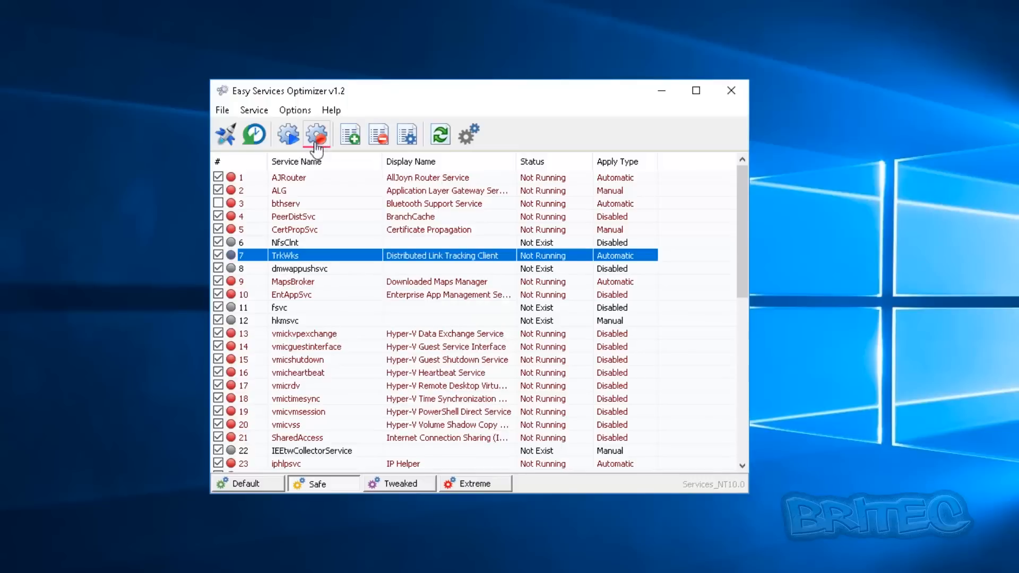
{"action": "left_click", "coordinate": [396, 268]}
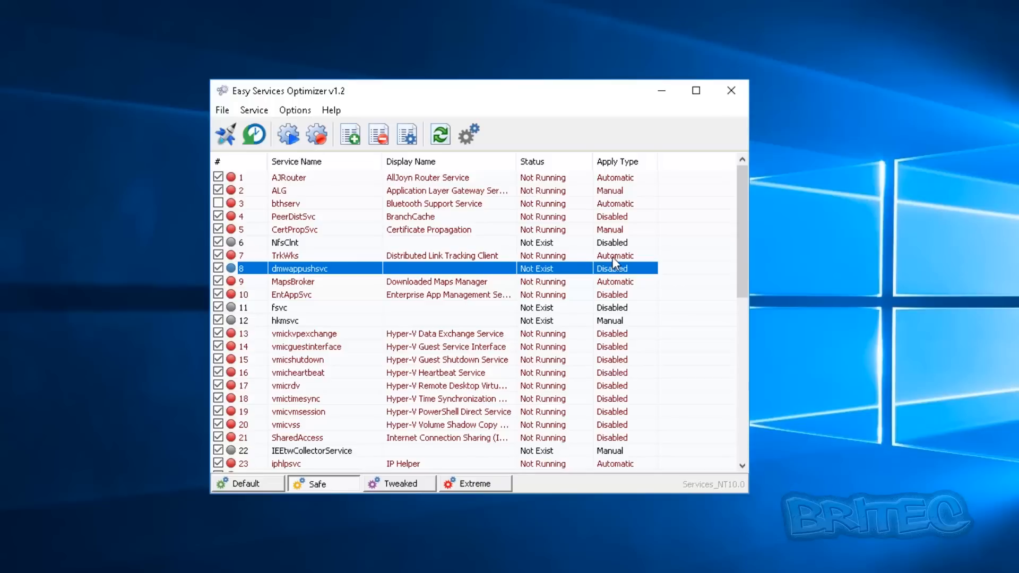
Step: Edit the TrkWks service, setting its startup type and its Safe profile value to Disabled, and save the changes
{"action": "left_click", "coordinate": [590, 256]}
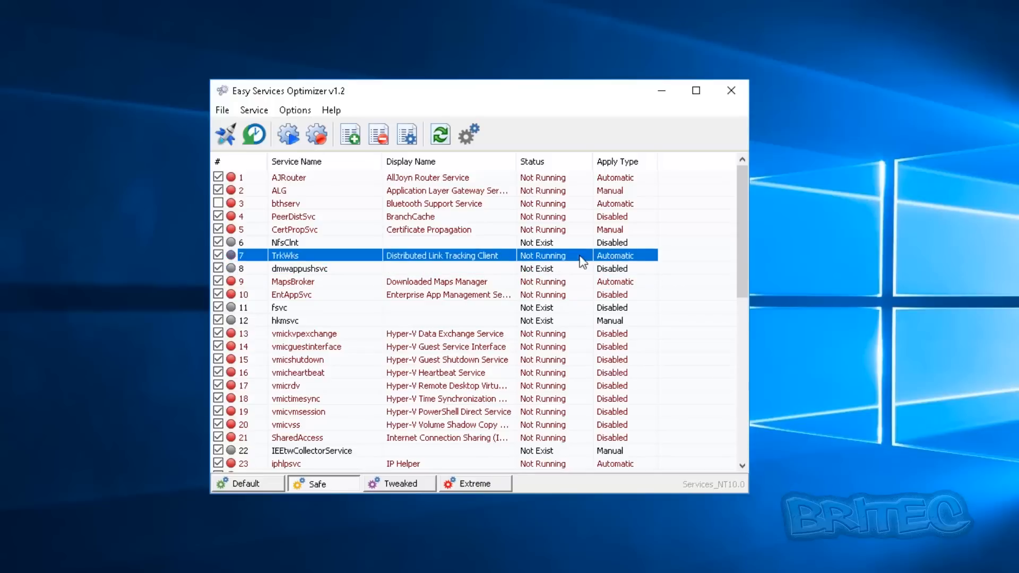
{"action": "double_click", "coordinate": [610, 258]}
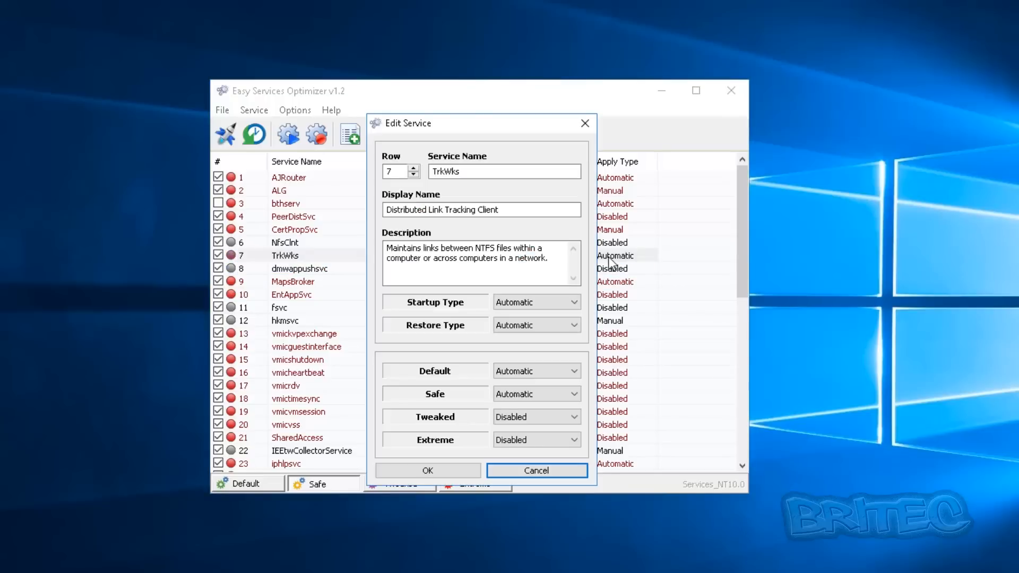
{"action": "left_click_drag", "start_coordinate": [550, 258], "coordinate": [368, 248]}
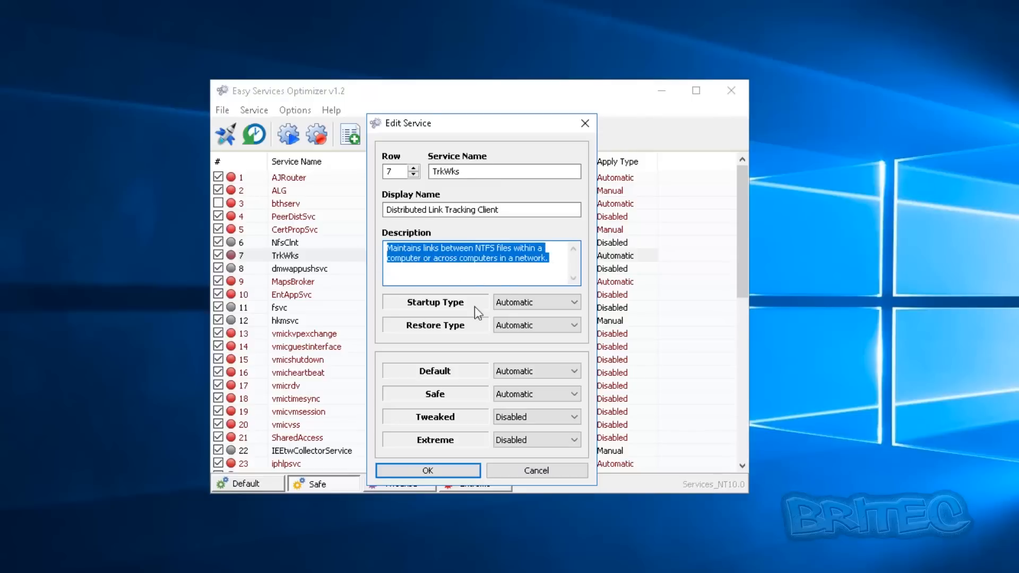
{"action": "left_click", "coordinate": [537, 305]}
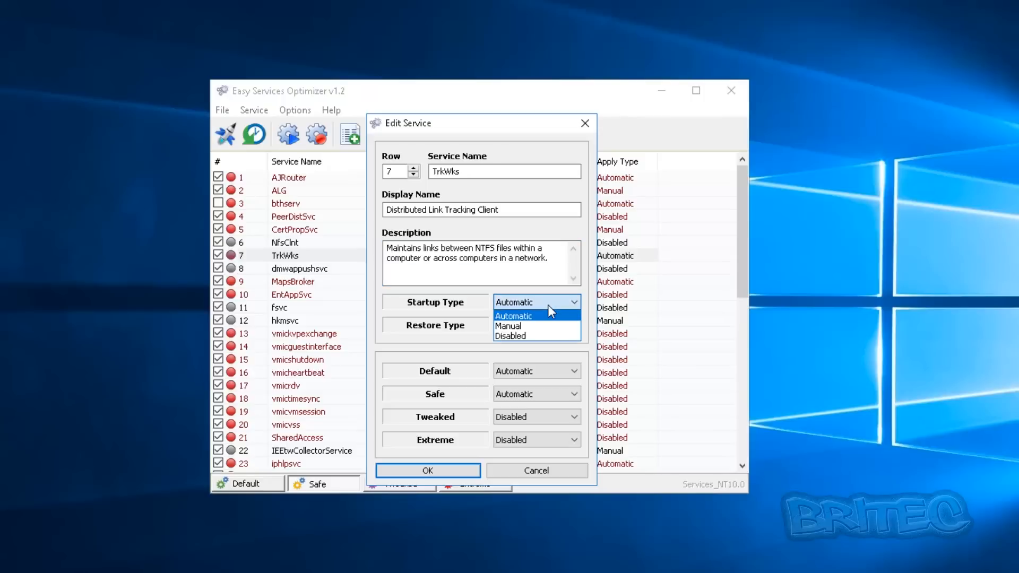
{"action": "left_click", "coordinate": [522, 336]}
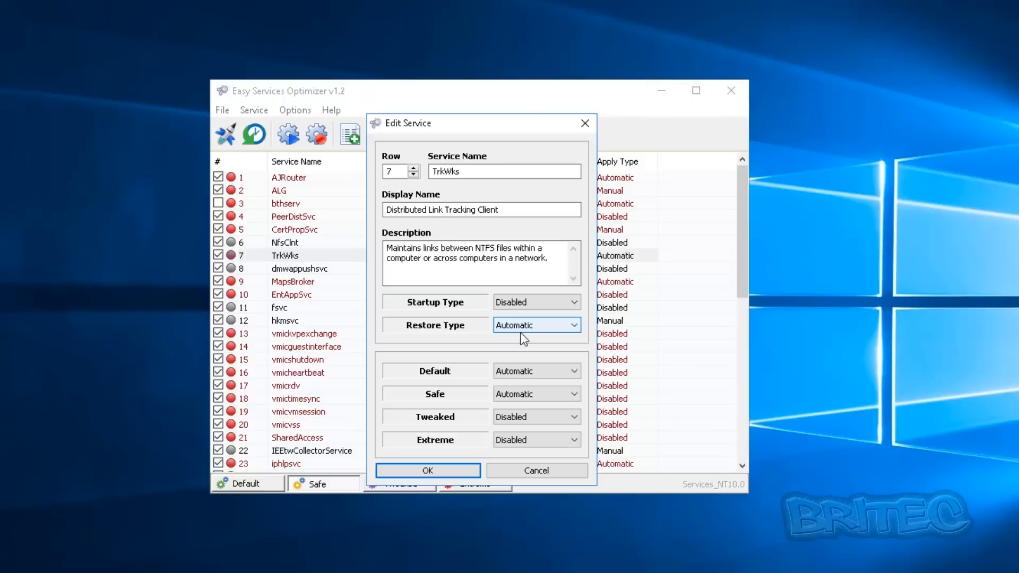
{"action": "left_click", "coordinate": [549, 375]}
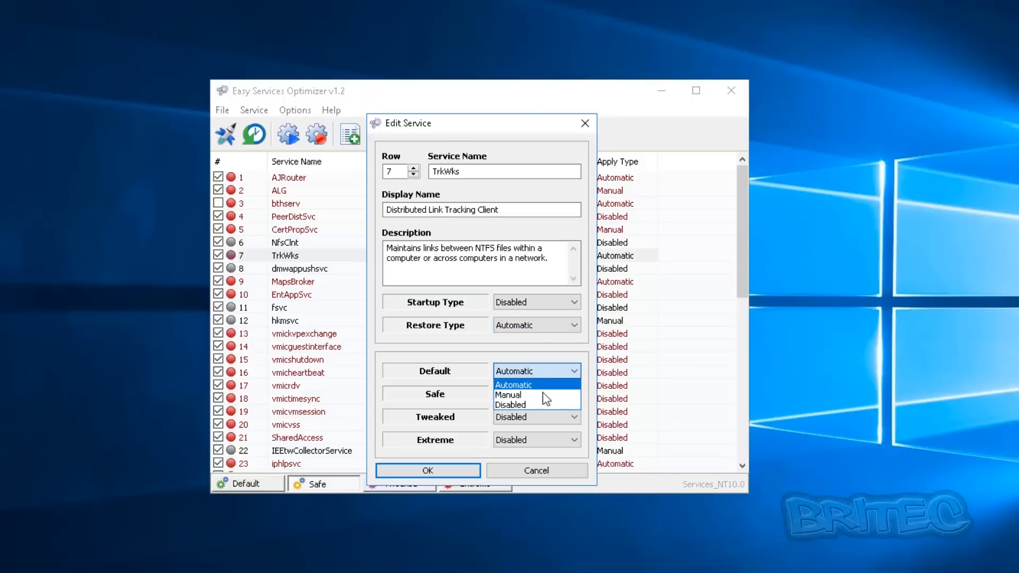
{"action": "left_click", "coordinate": [459, 391]}
{"action": "left_click", "coordinate": [531, 396]}
{"action": "left_click", "coordinate": [521, 429]}
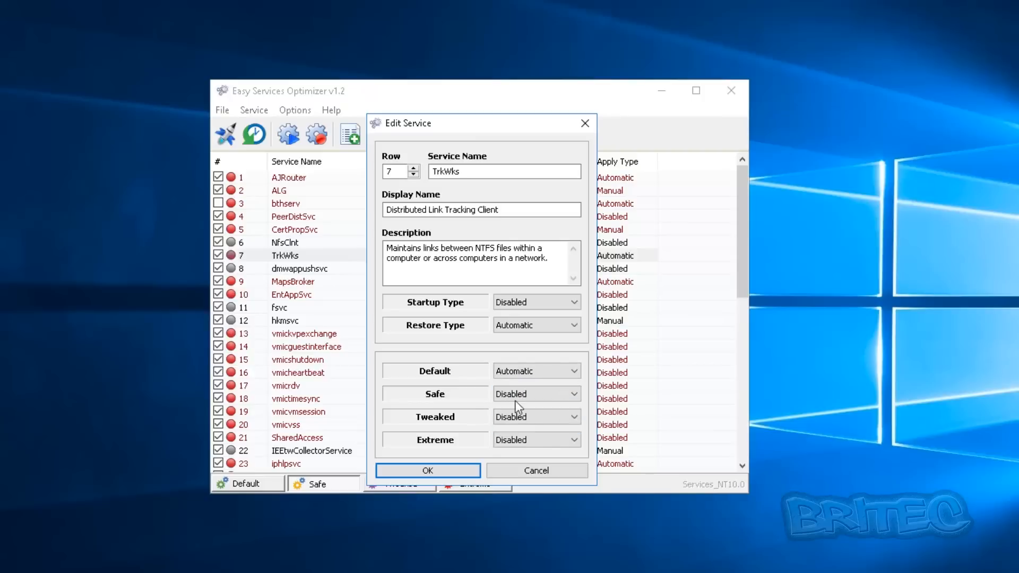
{"action": "left_click", "coordinate": [436, 467]}
{"action": "left_click", "coordinate": [556, 269]}
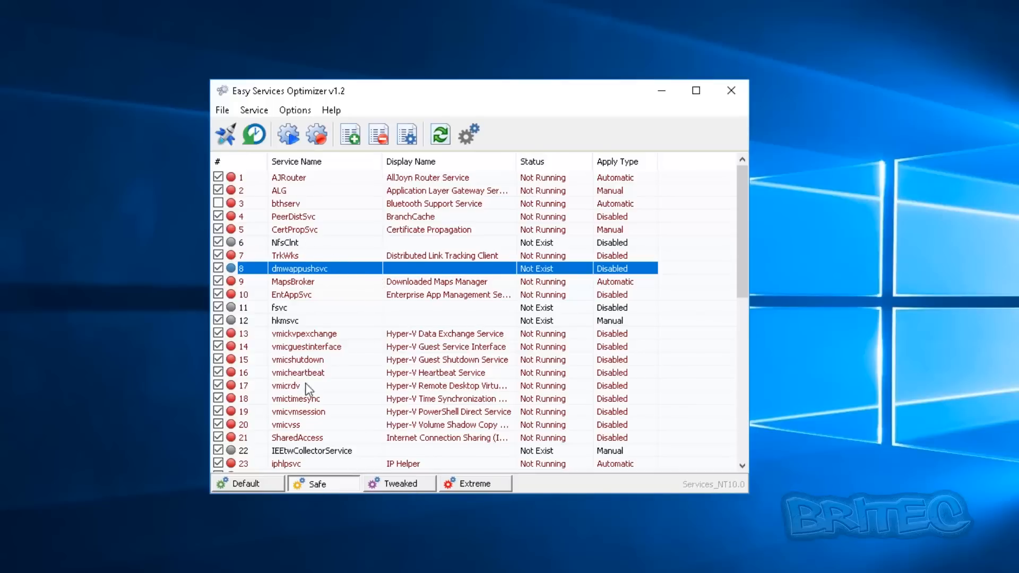
Step: Find the running SensorService (Sensor Service) in the Safe profile and stop it
{"action": "scroll", "coordinate": [305, 371], "scroll_direction": "down", "scroll_amount": 2}
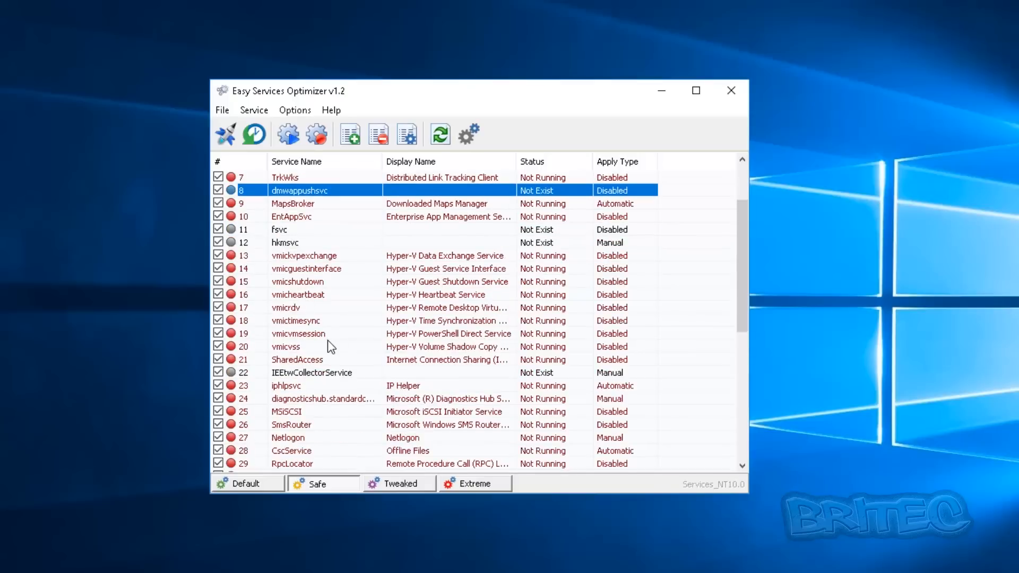
{"action": "scroll", "coordinate": [373, 343], "scroll_direction": "down", "scroll_amount": 4}
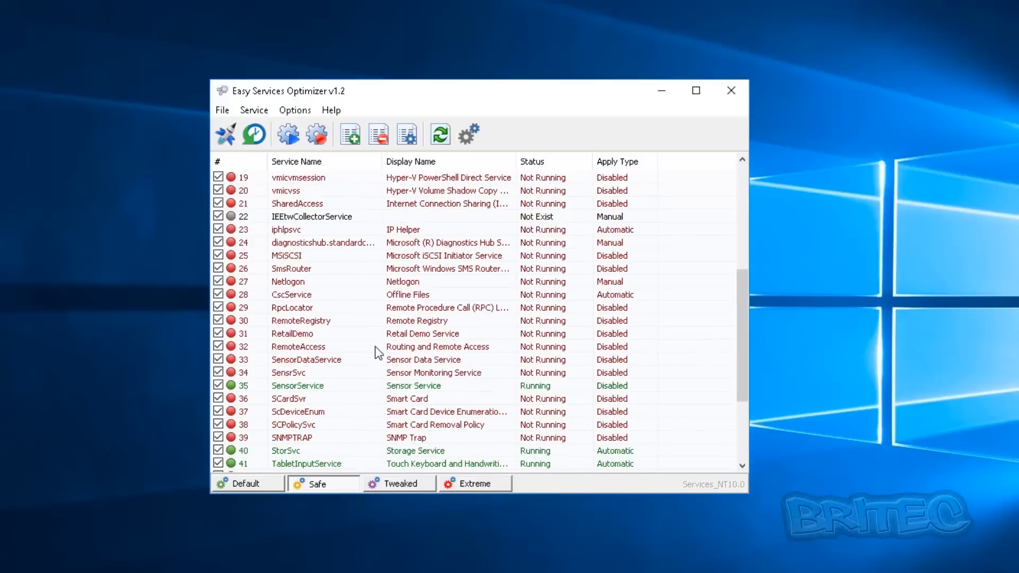
{"action": "left_click", "coordinate": [401, 387]}
{"action": "right_click", "coordinate": [408, 390]}
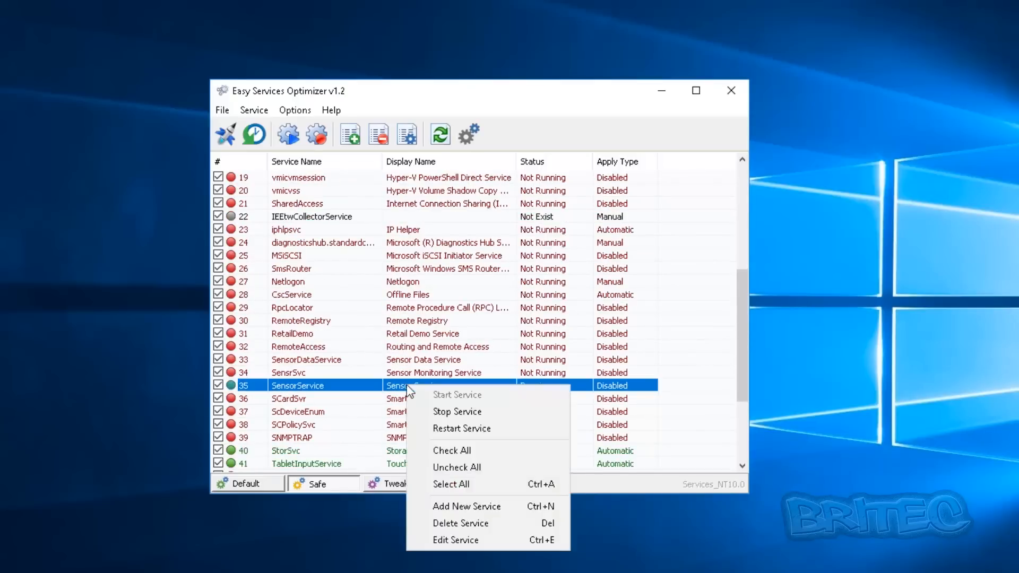
{"action": "left_click", "coordinate": [445, 416]}
Step: Edit SensorService, set its startup type to Disabled and save the change
{"action": "double_click", "coordinate": [604, 387]}
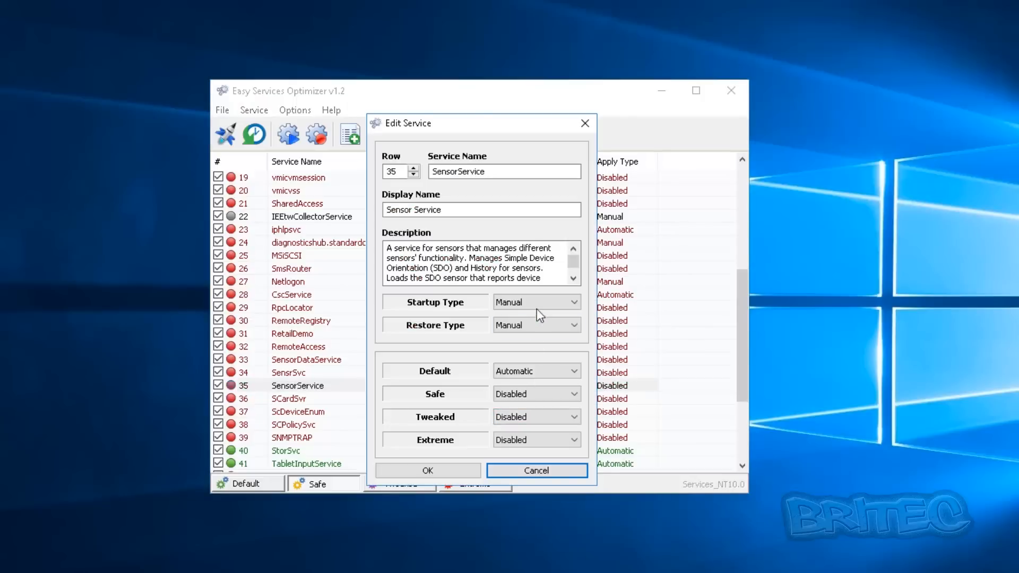
{"action": "left_click", "coordinate": [556, 299]}
{"action": "left_click", "coordinate": [536, 335]}
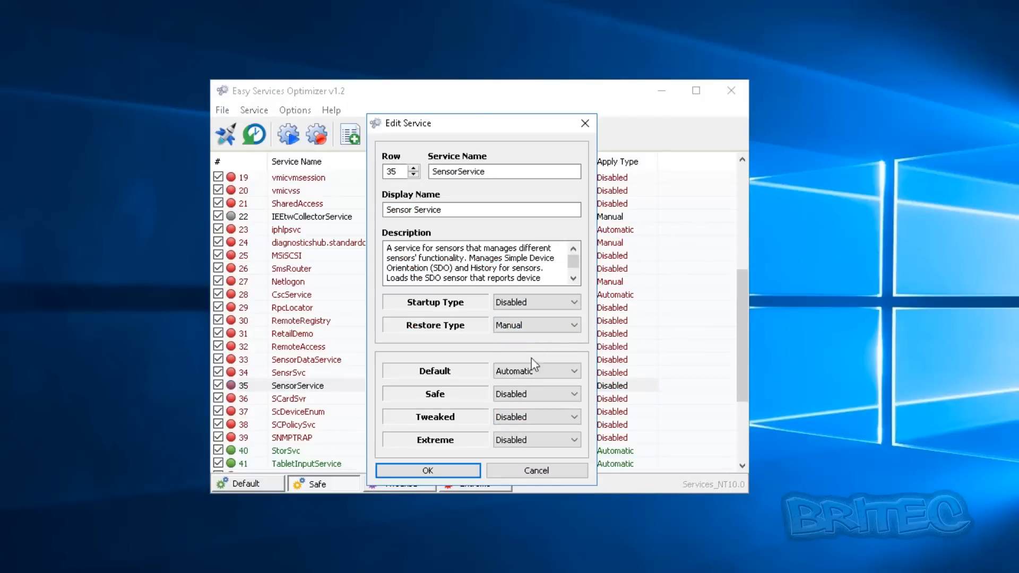
{"action": "left_click", "coordinate": [442, 473]}
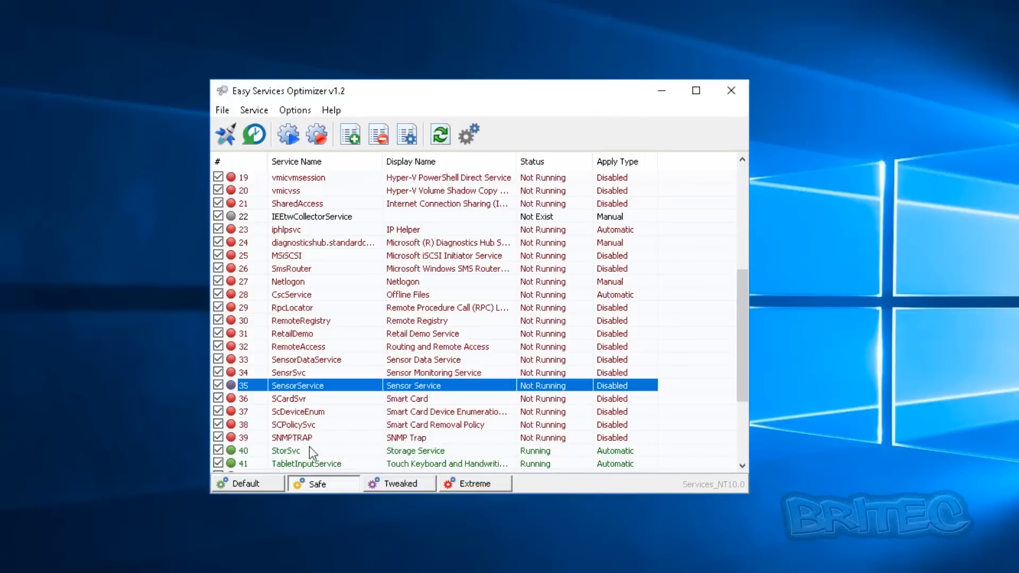
Step: Review the remaining services in the Safe profile through to the Xbox Live entries
{"action": "scroll", "coordinate": [443, 456], "scroll_direction": "down", "scroll_amount": 2}
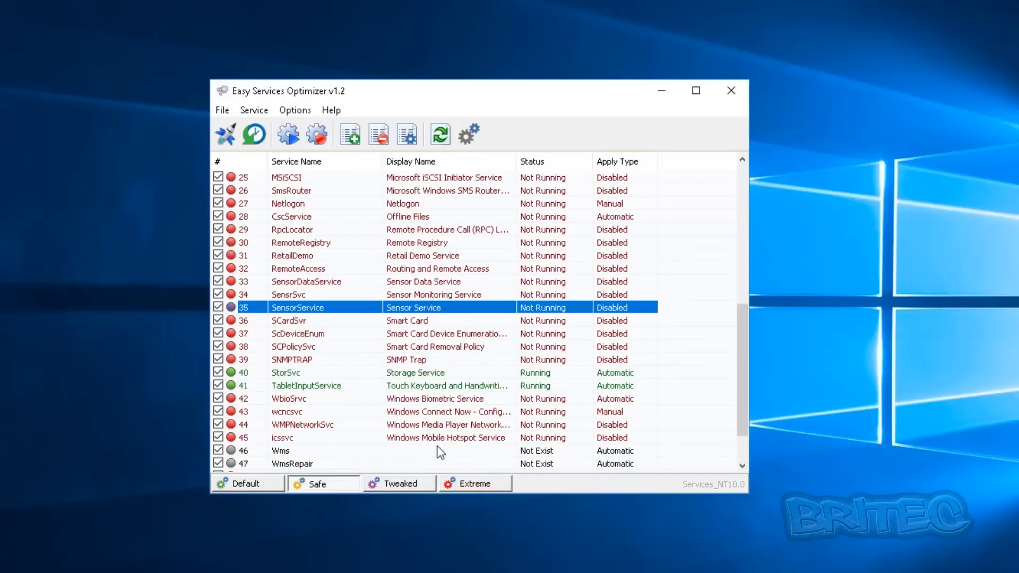
{"action": "scroll", "coordinate": [380, 403], "scroll_direction": "down", "scroll_amount": 2}
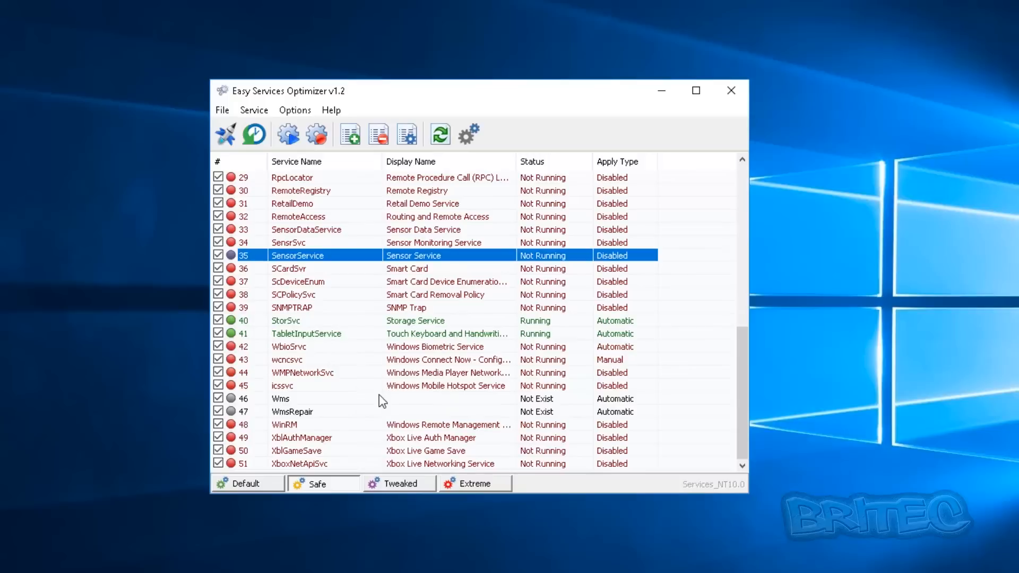
{"action": "scroll", "coordinate": [366, 400], "scroll_direction": "up", "scroll_amount": 9}
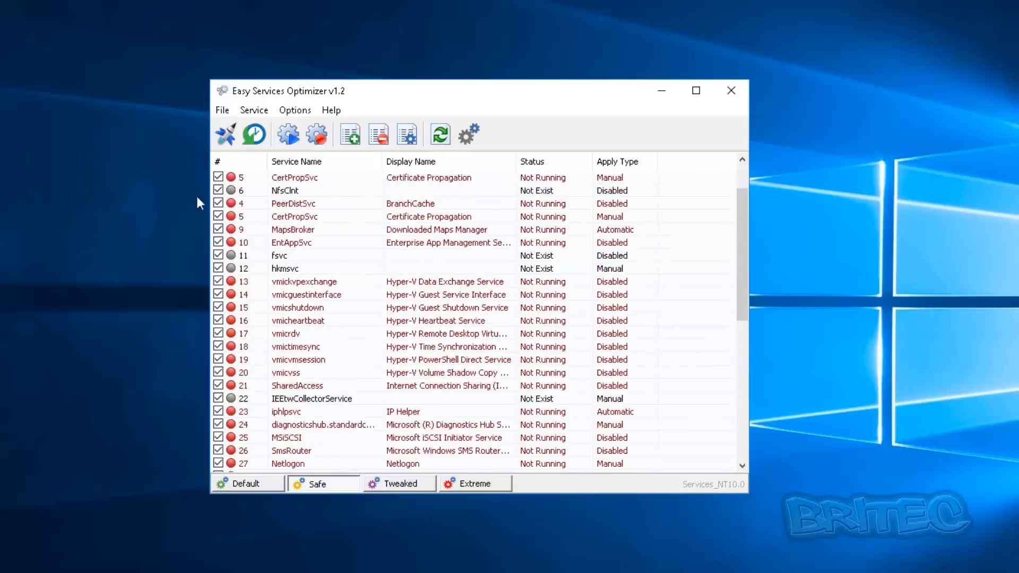
Step: Switch to the Tweaked profile, review its services through to the Xbox Live entries and apply the profile
{"action": "left_click", "coordinate": [387, 486]}
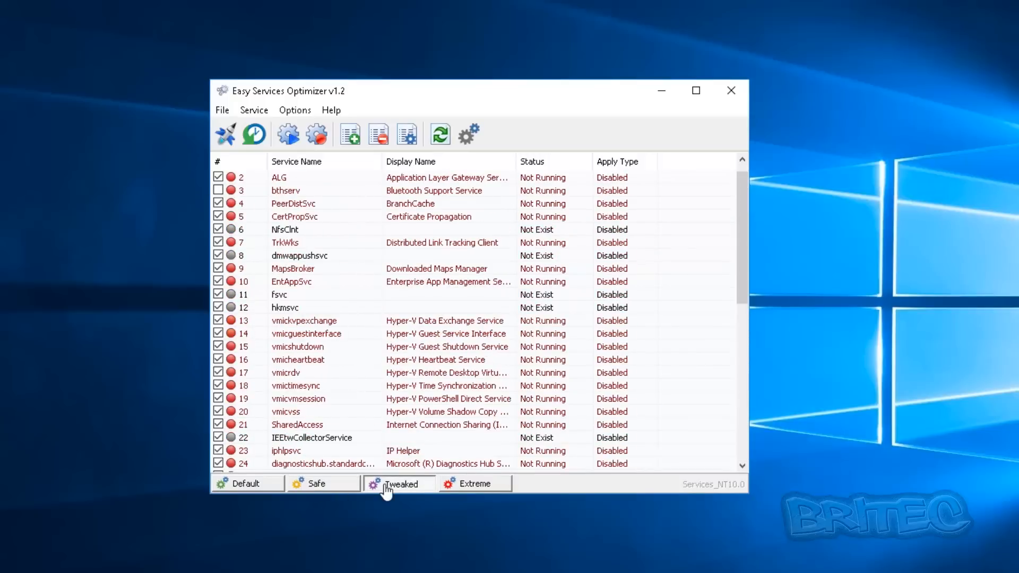
{"action": "left_click_drag", "start_coordinate": [740, 204], "coordinate": [713, 419]}
{"action": "left_click_drag", "start_coordinate": [721, 351], "coordinate": [714, 406]}
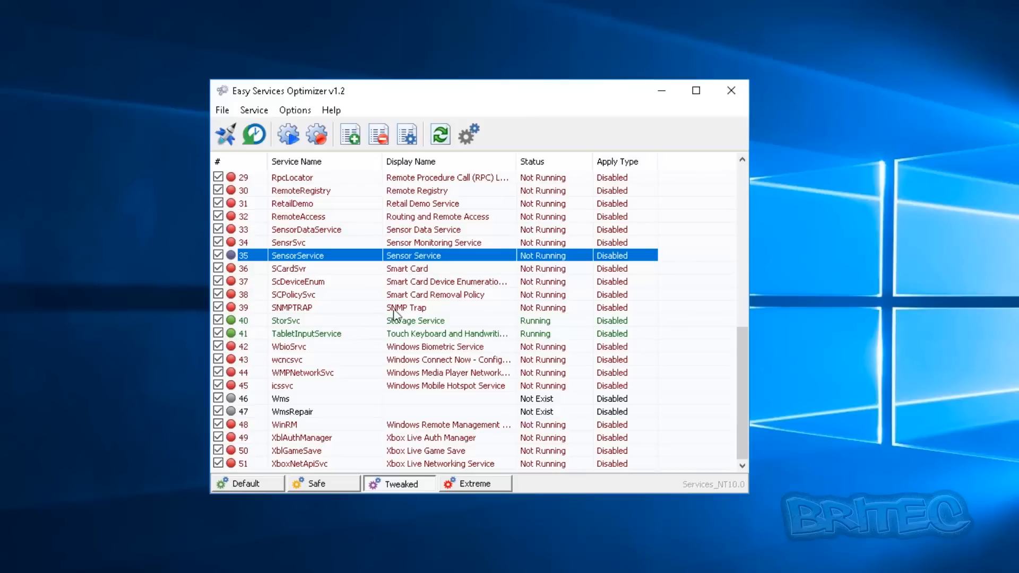
{"action": "left_click", "coordinate": [228, 142]}
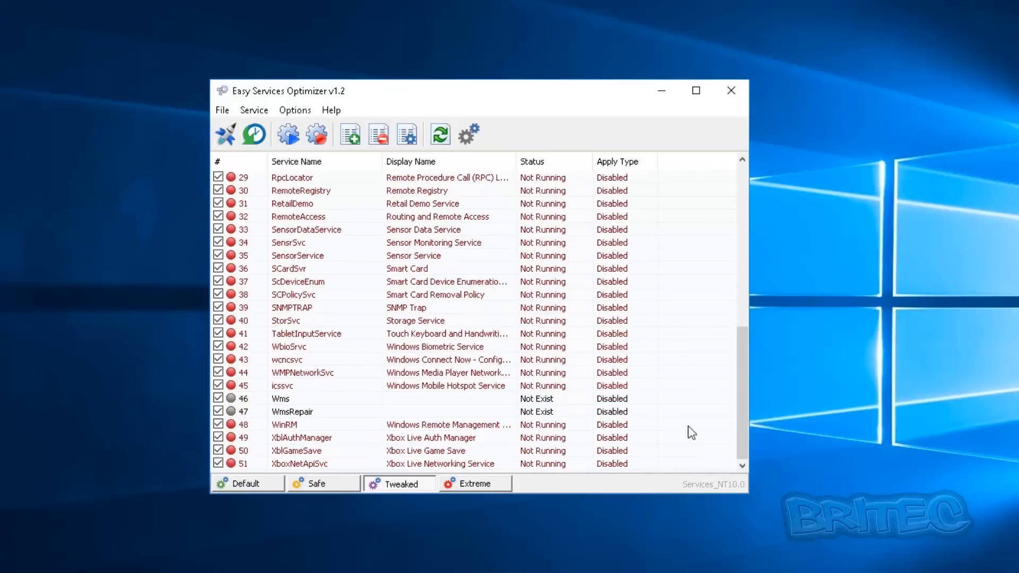
Step: Restore the service settings, reapply the Tweaked profile and close the optimizer
{"action": "left_click_drag", "start_coordinate": [742, 419], "coordinate": [738, 188]}
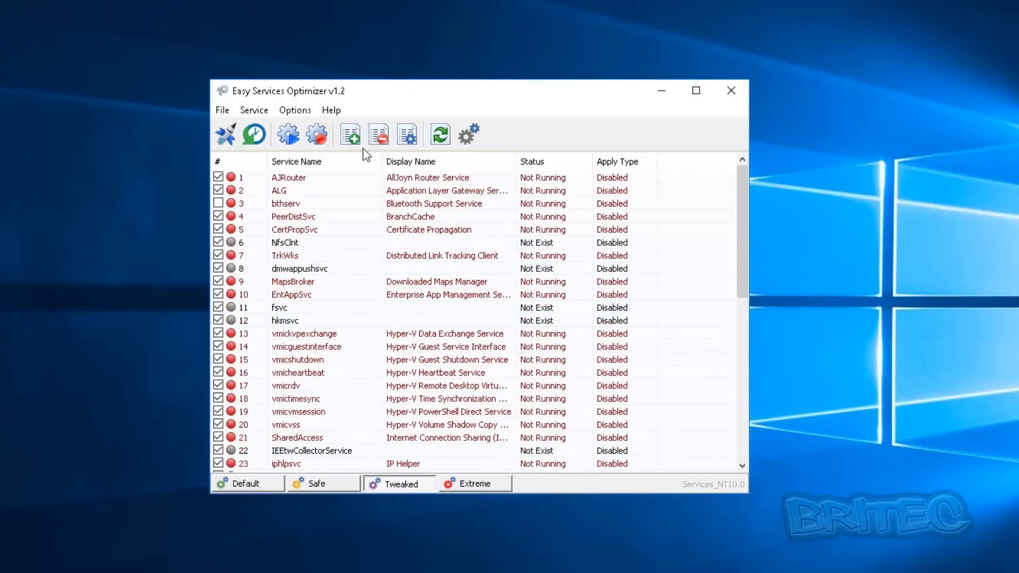
{"action": "left_click", "coordinate": [255, 137]}
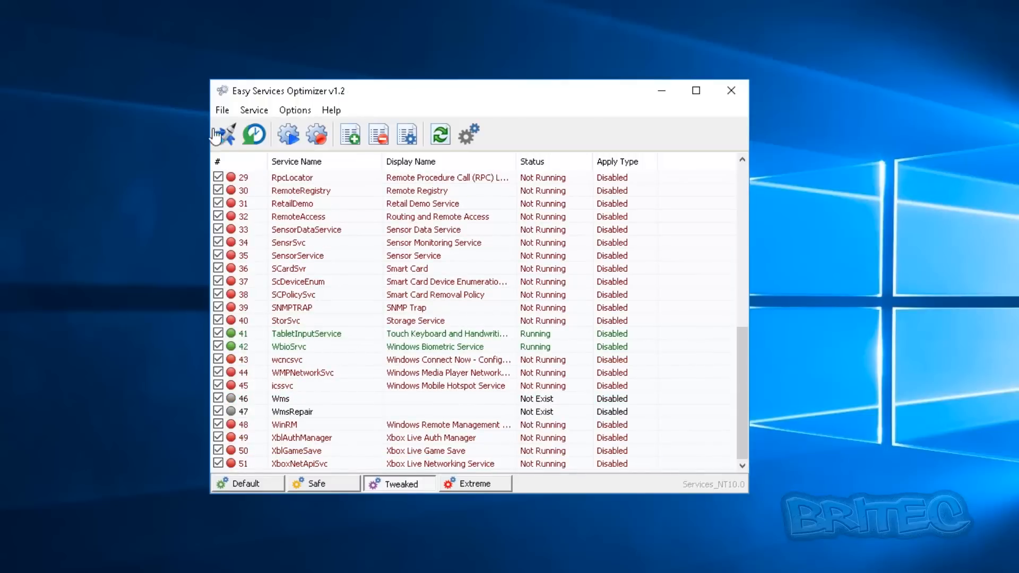
{"action": "left_click", "coordinate": [234, 139]}
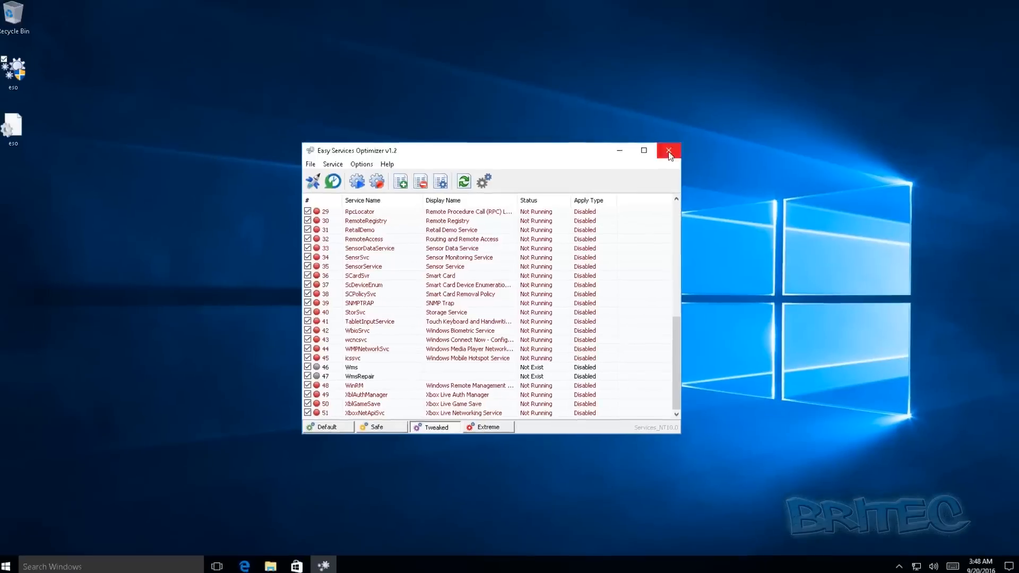
{"action": "left_click", "coordinate": [668, 153]}
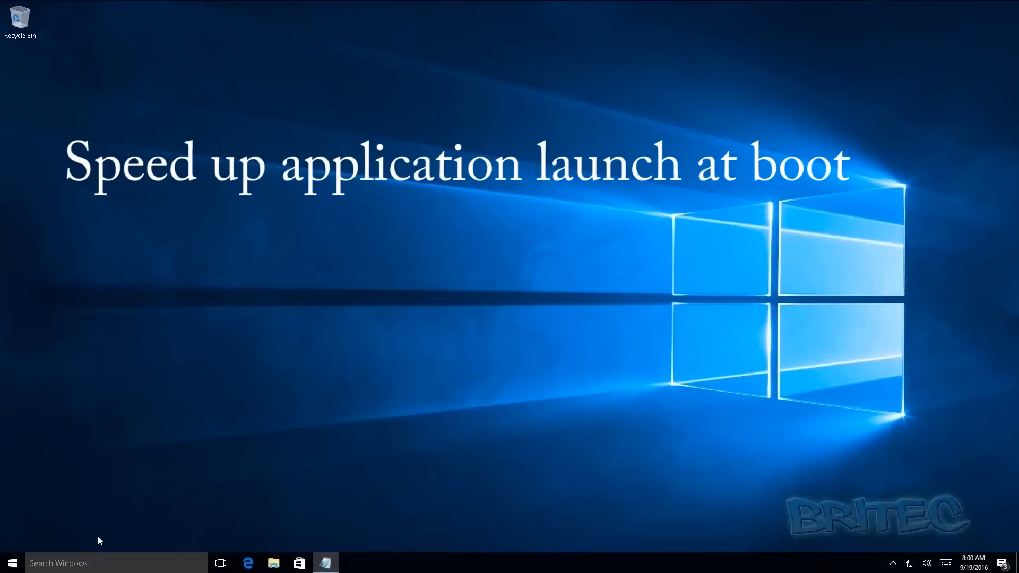
Step: Search Windows for regedit, launch the Registry Editor and allow it to run
{"action": "left_click", "coordinate": [44, 565]}
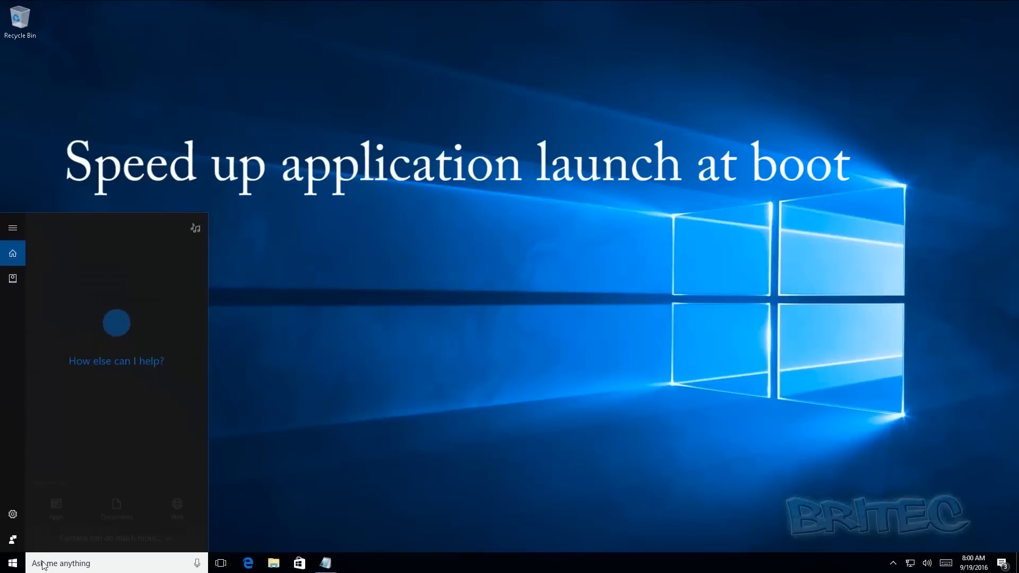
{"action": "type", "text": "regedit"}
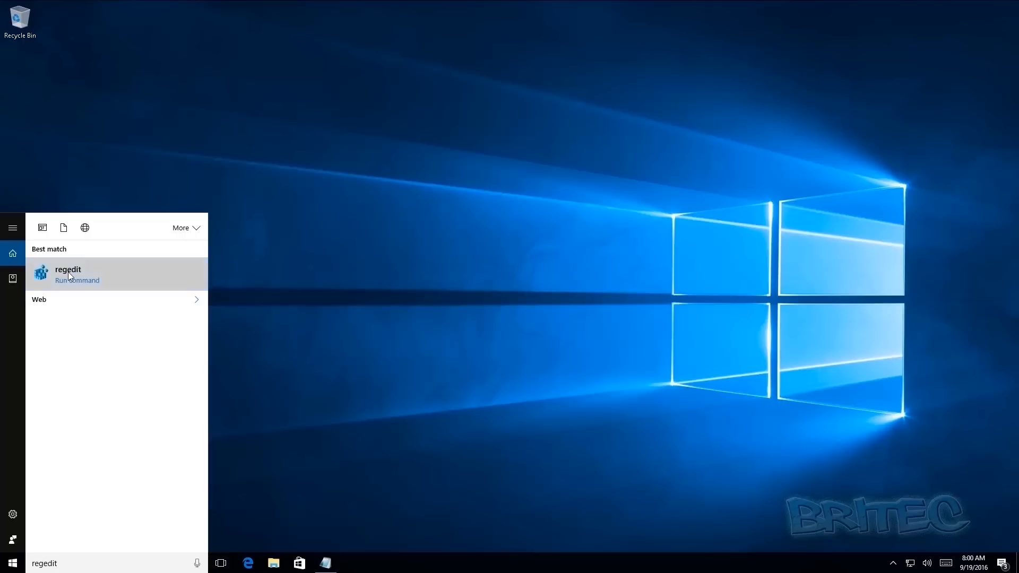
{"action": "left_click", "coordinate": [68, 272]}
{"action": "left_click", "coordinate": [444, 348]}
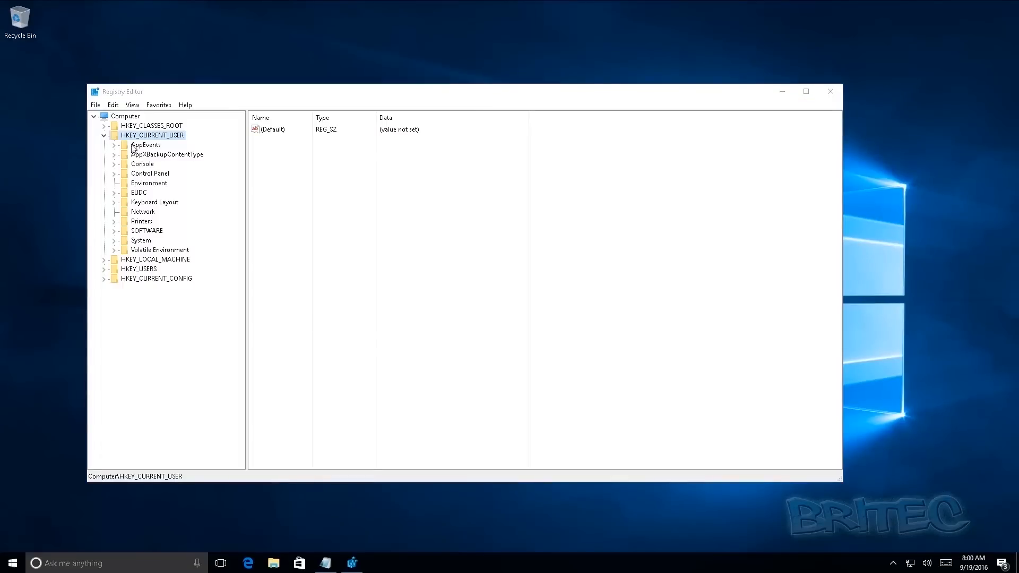
Step: Expand the registry tree to HKEY_CURRENT_USER\SOFTWARE\Microsoft
{"action": "left_click", "coordinate": [104, 136]}
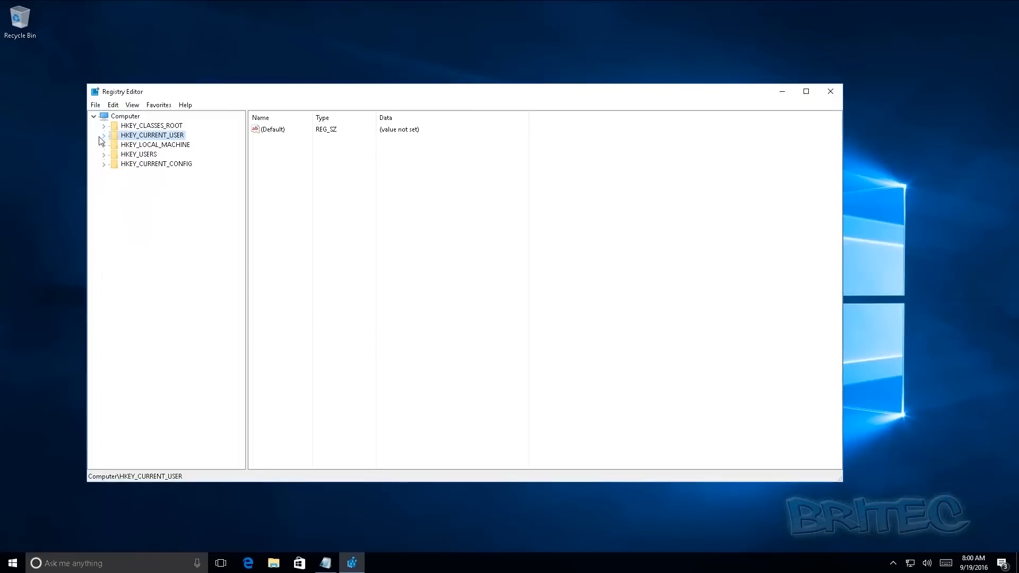
{"action": "left_click", "coordinate": [105, 137]}
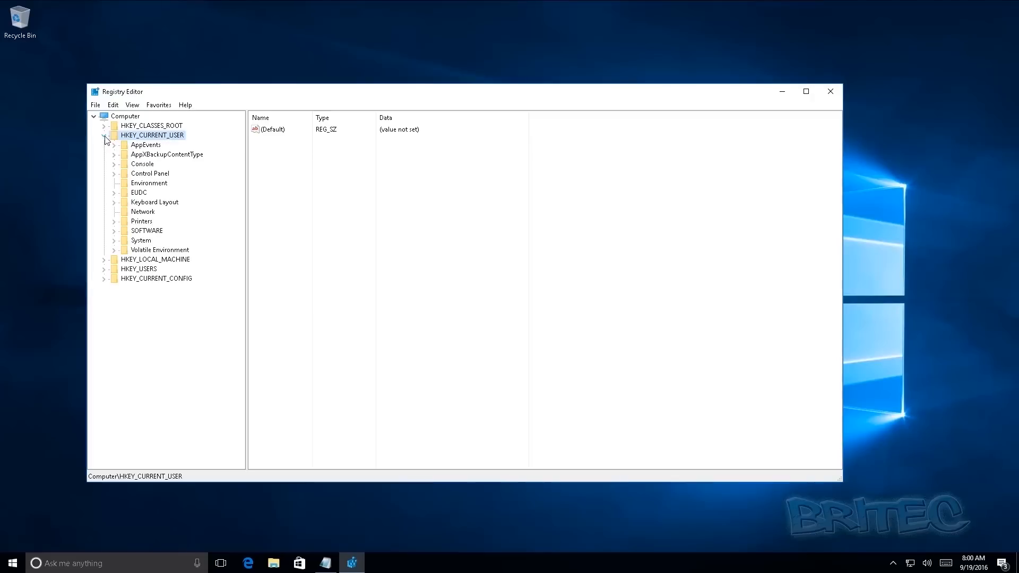
{"action": "left_click", "coordinate": [141, 233]}
{"action": "left_click", "coordinate": [115, 231]}
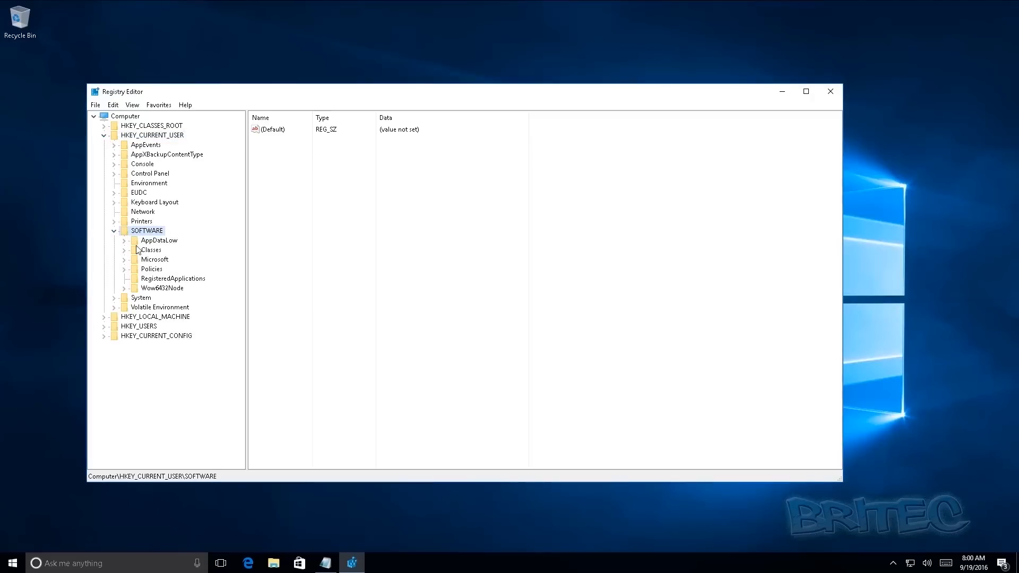
{"action": "left_click", "coordinate": [139, 261]}
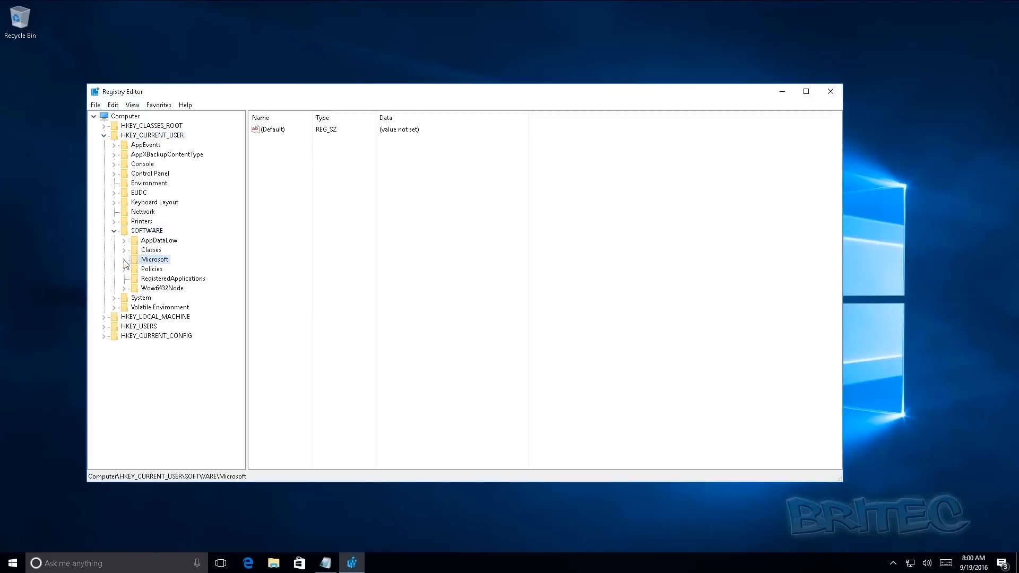
{"action": "left_click", "coordinate": [125, 260]}
Step: Under the Microsoft key, go to Windows\CurrentVersion\Explorer and expand the Explorer key
{"action": "left_click_drag", "start_coordinate": [243, 236], "coordinate": [234, 352]}
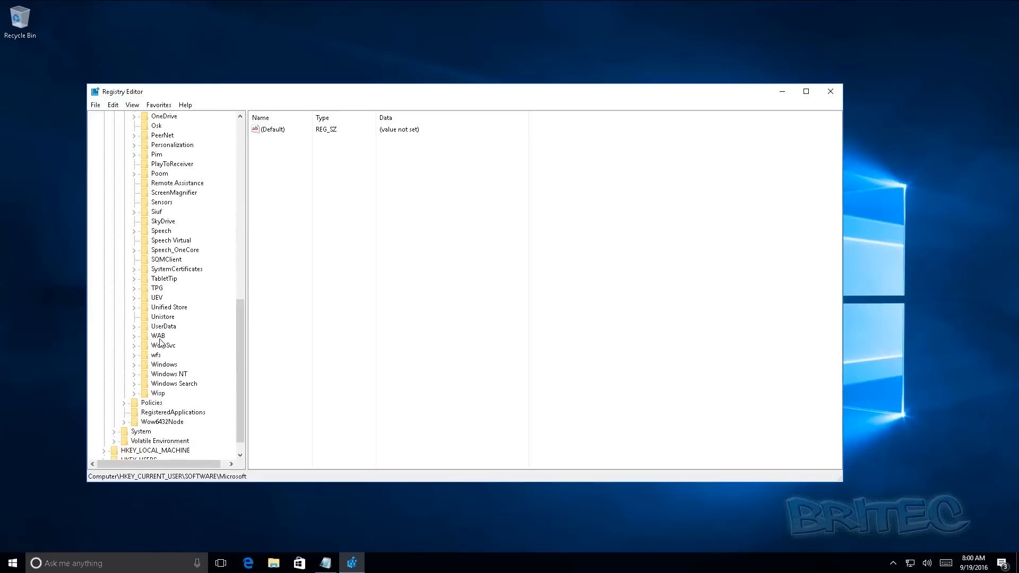
{"action": "left_click", "coordinate": [151, 364]}
{"action": "left_click", "coordinate": [134, 365]}
{"action": "left_click", "coordinate": [167, 375]}
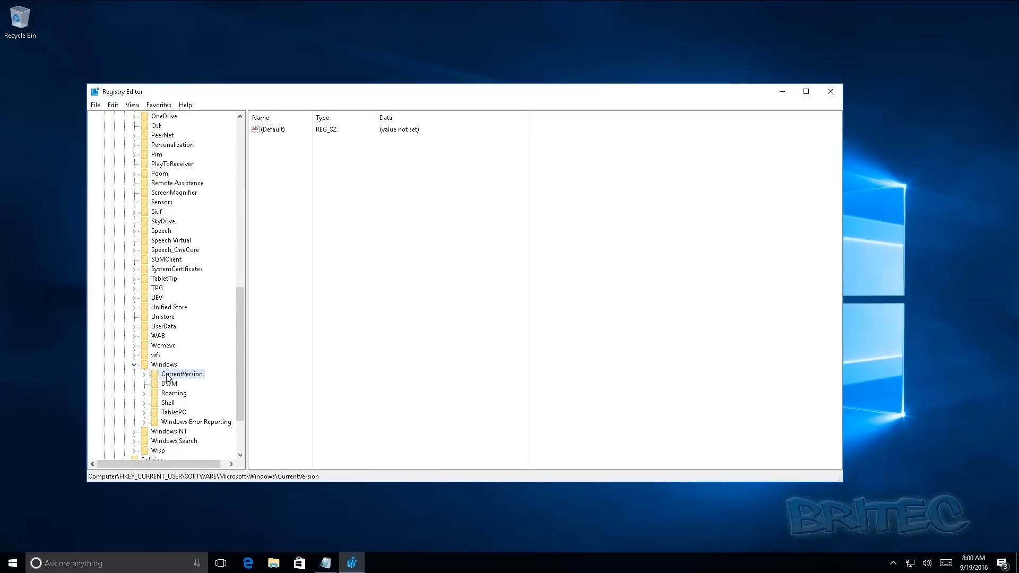
{"action": "left_click", "coordinate": [145, 375]}
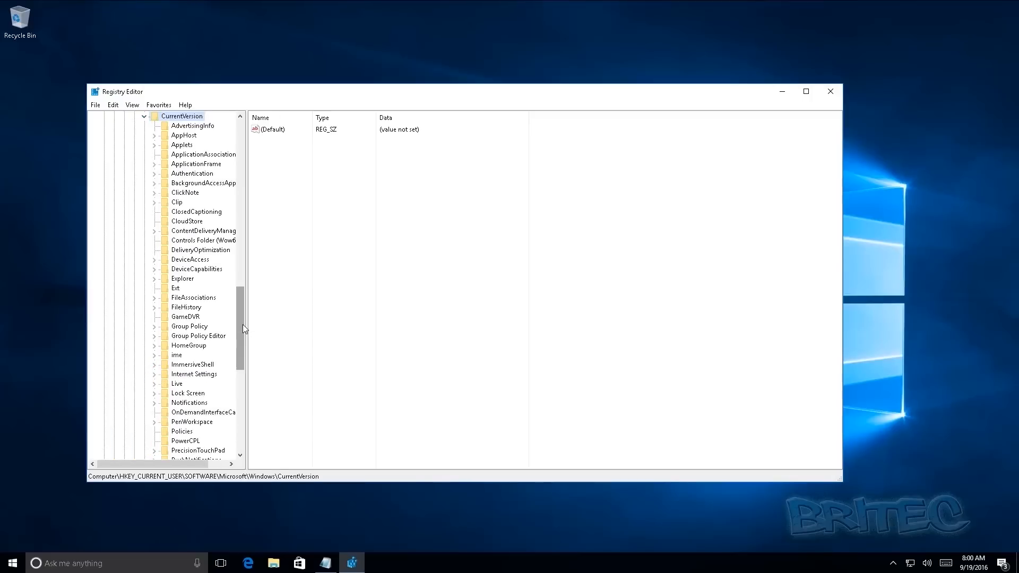
{"action": "left_click", "coordinate": [183, 279]}
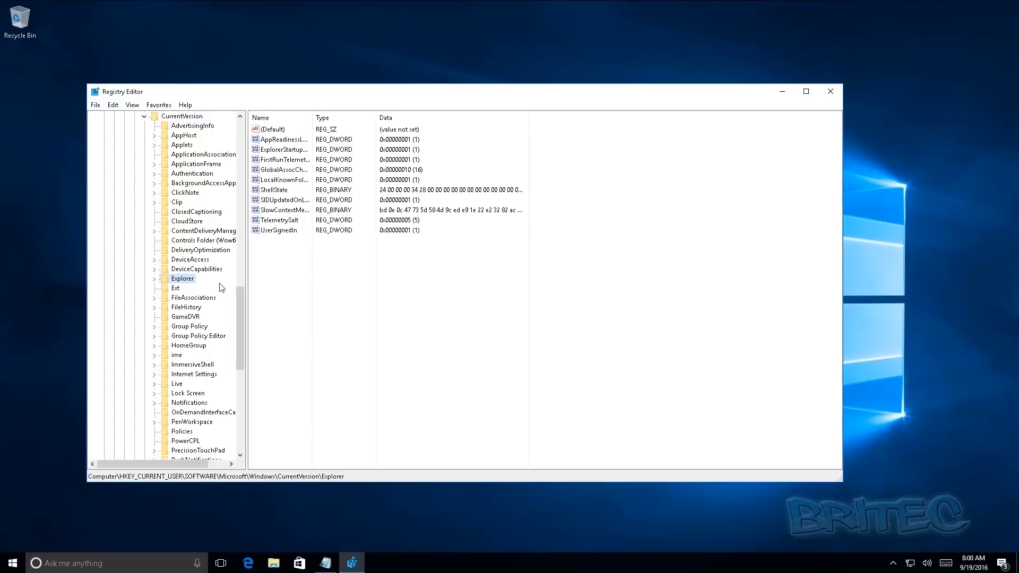
{"action": "left_click", "coordinate": [154, 280]}
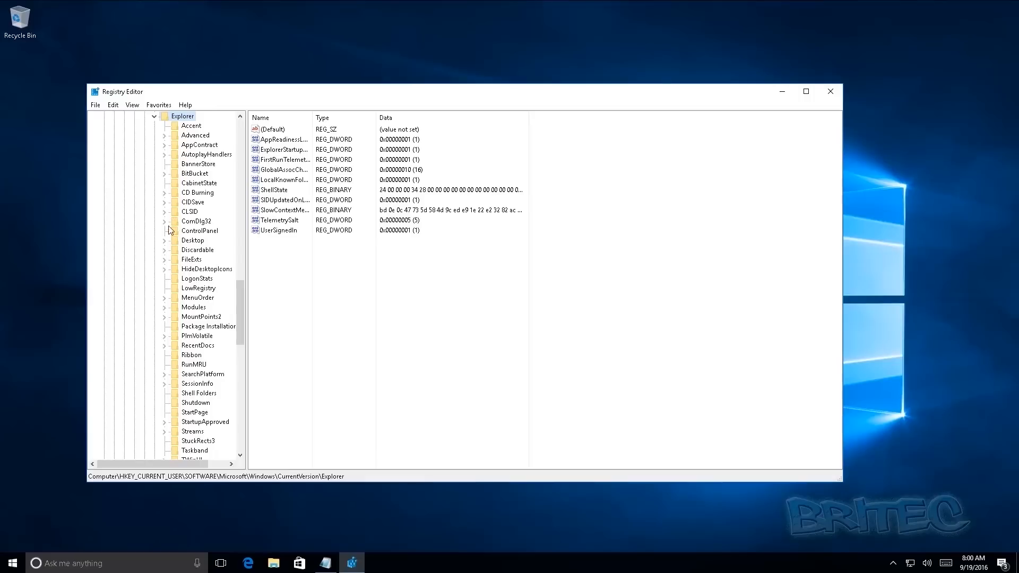
Step: Create a new key named Serialize under the Explorer key
{"action": "right_click", "coordinate": [184, 117]}
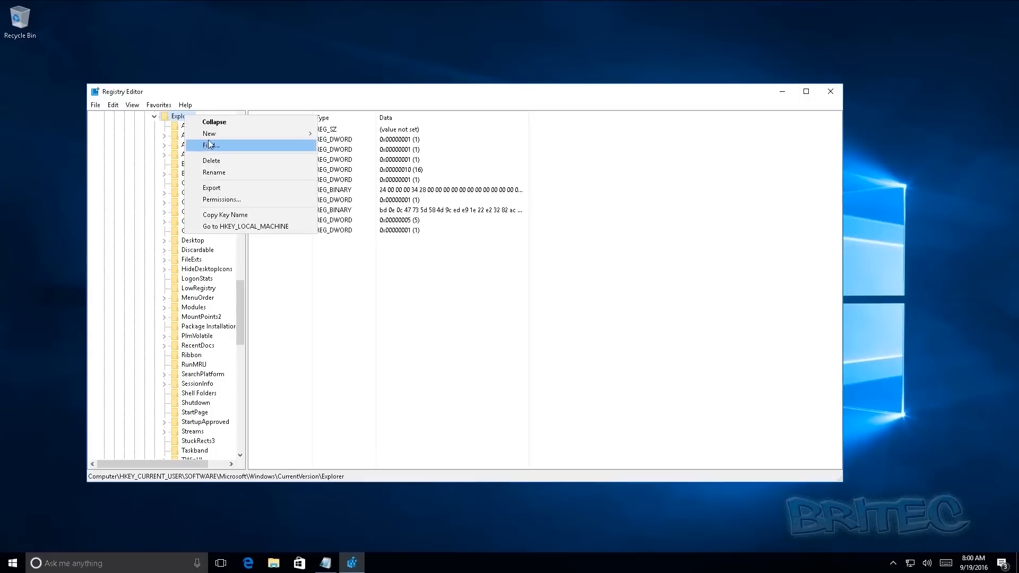
{"action": "mouse_move", "coordinate": [239, 135]}
{"action": "left_click", "coordinate": [140, 135]}
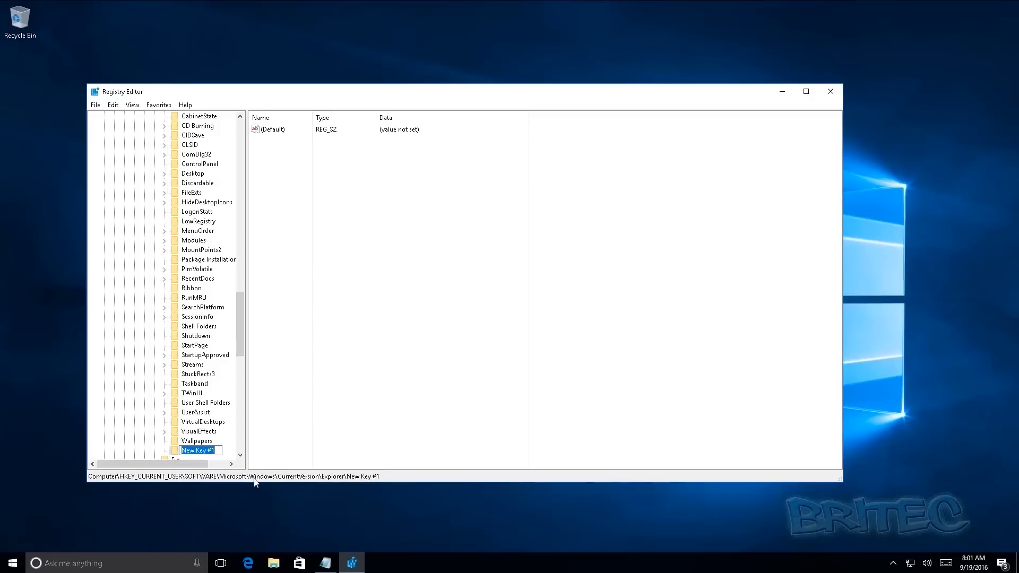
{"action": "type", "text": "Serialize"}
{"action": "key", "text": "Return"}
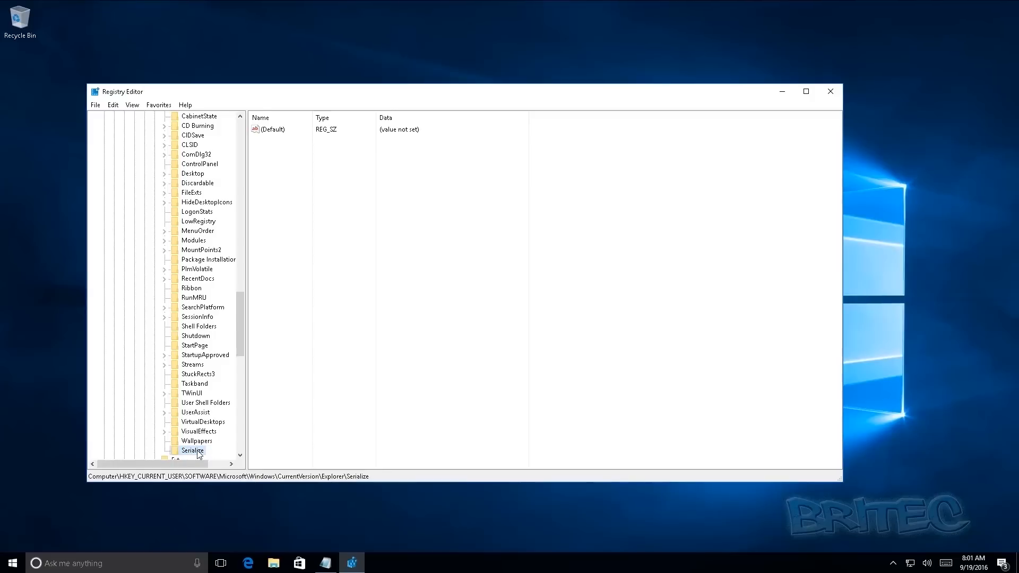
Step: Create a DWORD (32-bit) value named StartupDelayInMSec in the Serialize key
{"action": "right_click", "coordinate": [305, 190]}
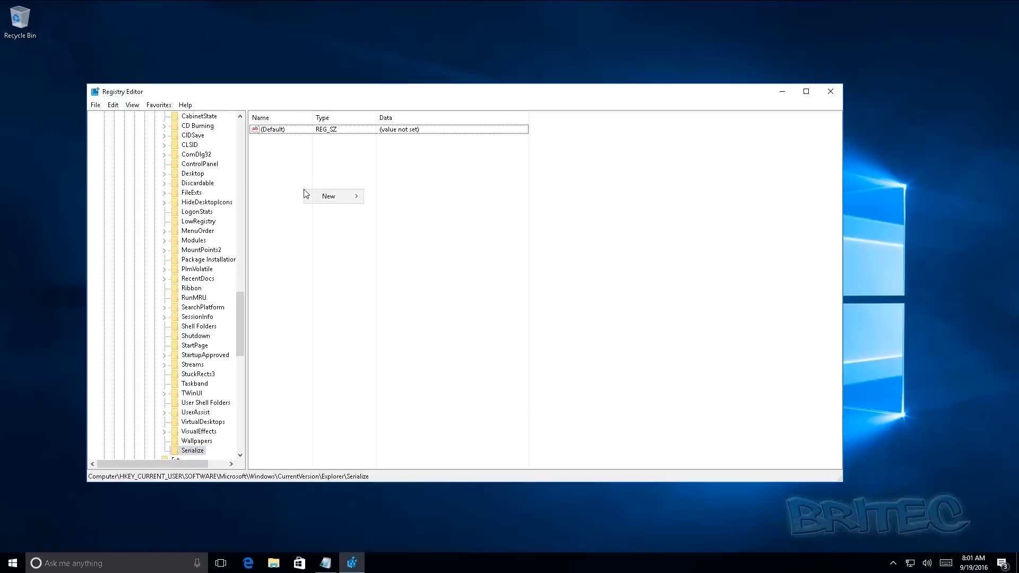
{"action": "mouse_move", "coordinate": [332, 199]}
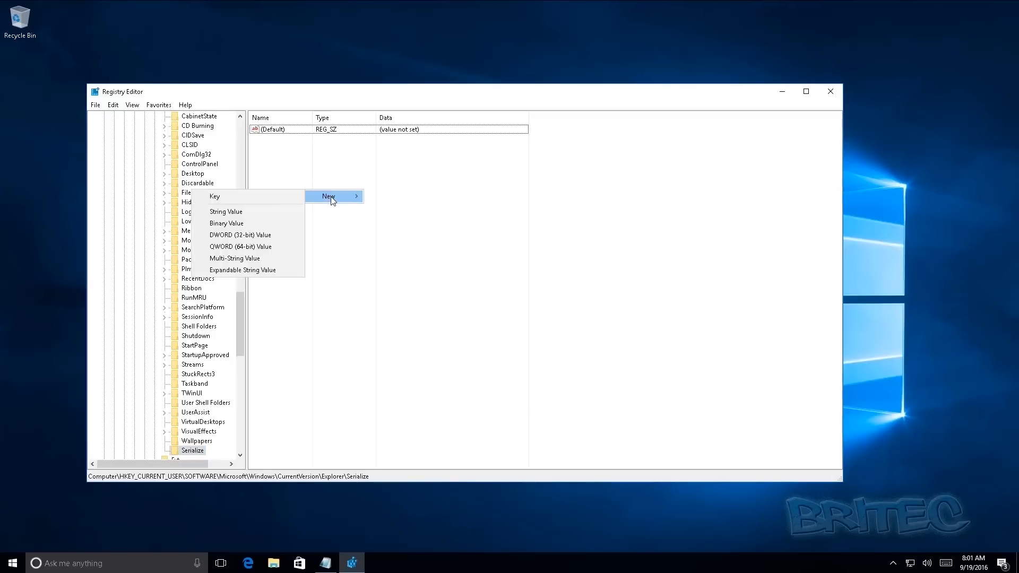
{"action": "left_click", "coordinate": [240, 235]}
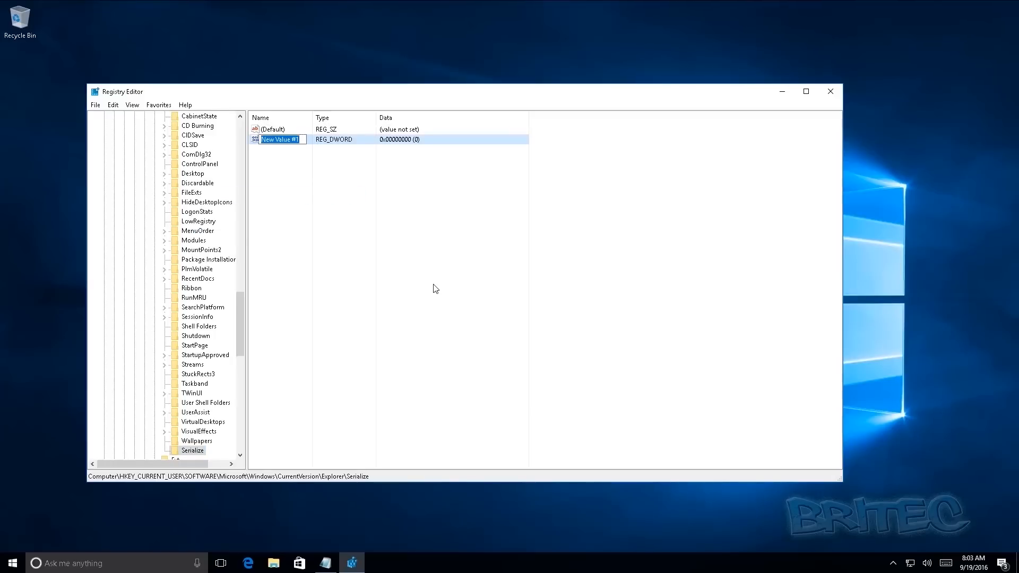
{"action": "type", "text": "StartupDelayInMSec"}
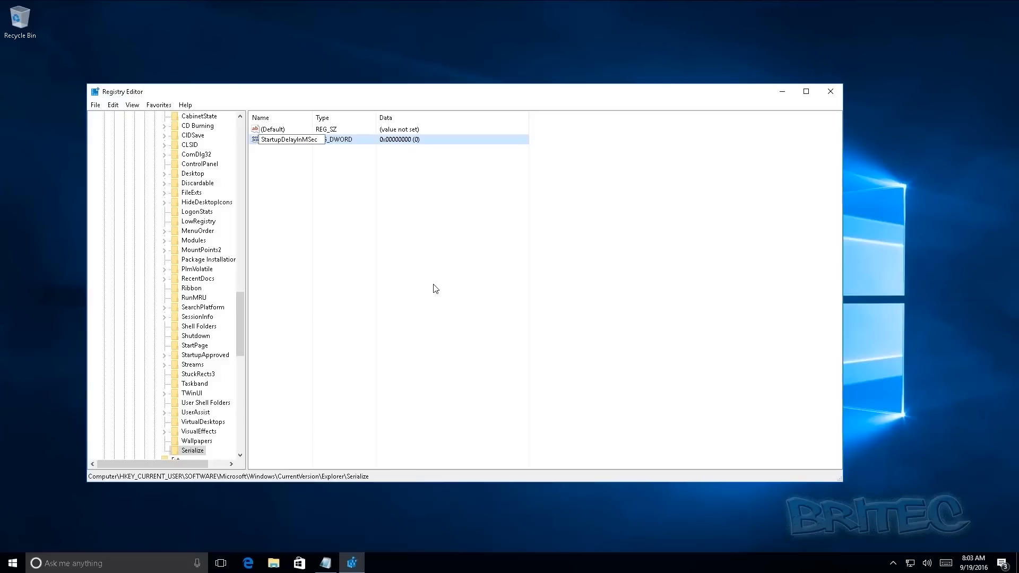
{"action": "key", "text": "Return"}
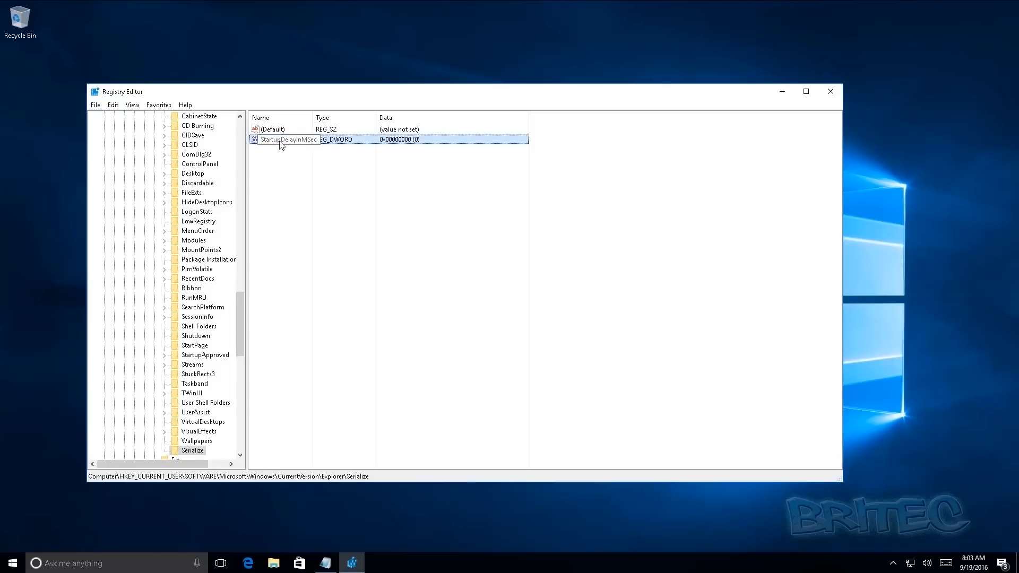
Step: Open the StartupDelayInMSec value, accept value data 0 and close the Registry Editor
{"action": "double_click", "coordinate": [281, 144]}
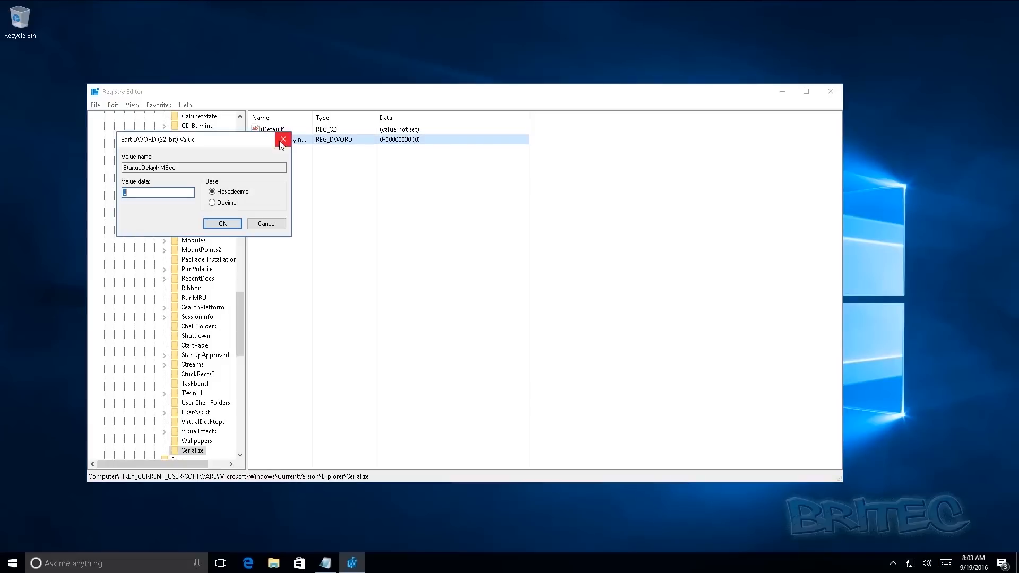
{"action": "left_click", "coordinate": [223, 225]}
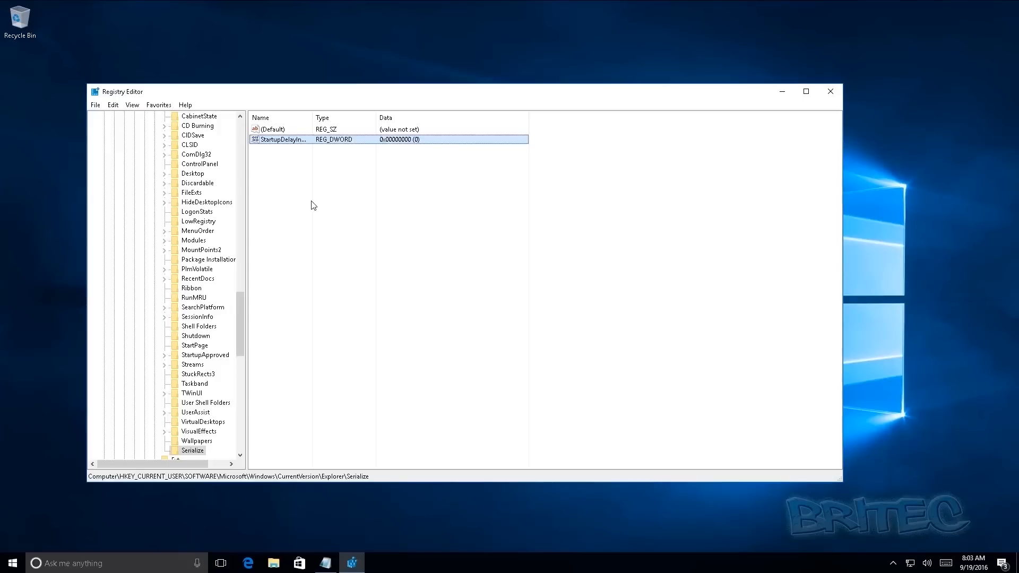
{"action": "left_click", "coordinate": [835, 97]}
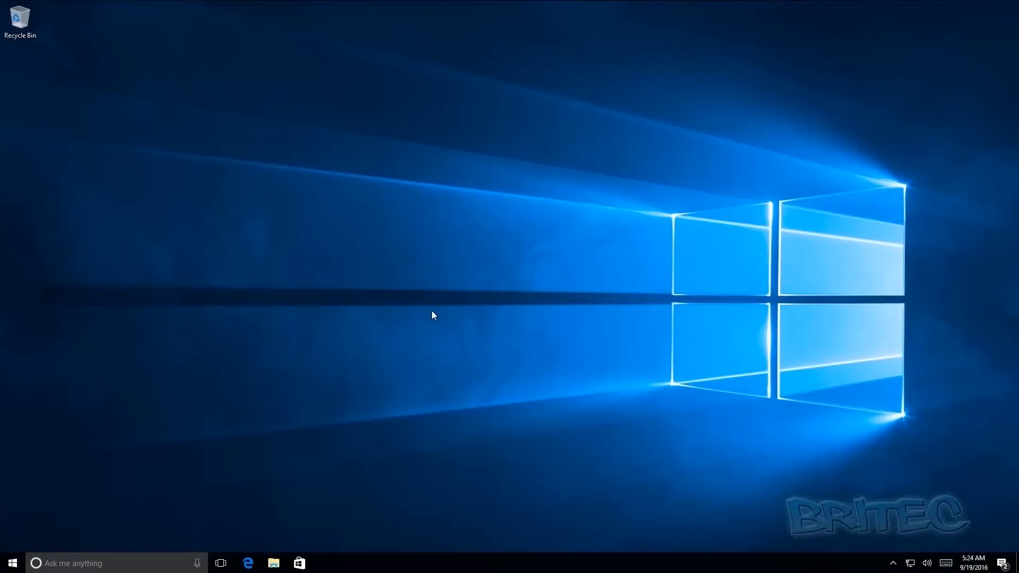
Step: Open the Control Panel, go to System under System and Security, and open the advanced system settings
{"action": "right_click", "coordinate": [15, 564]}
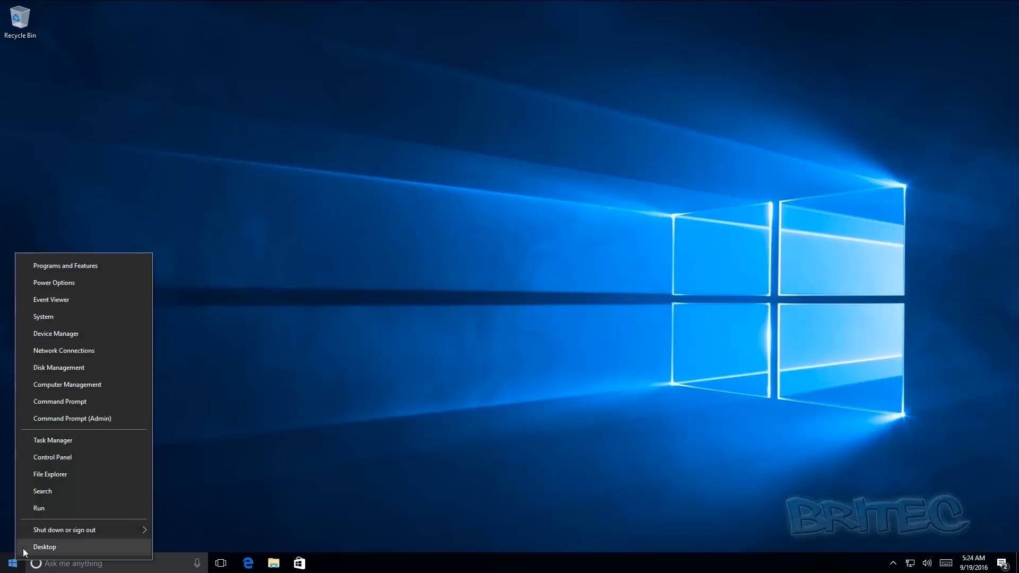
{"action": "left_click", "coordinate": [87, 457]}
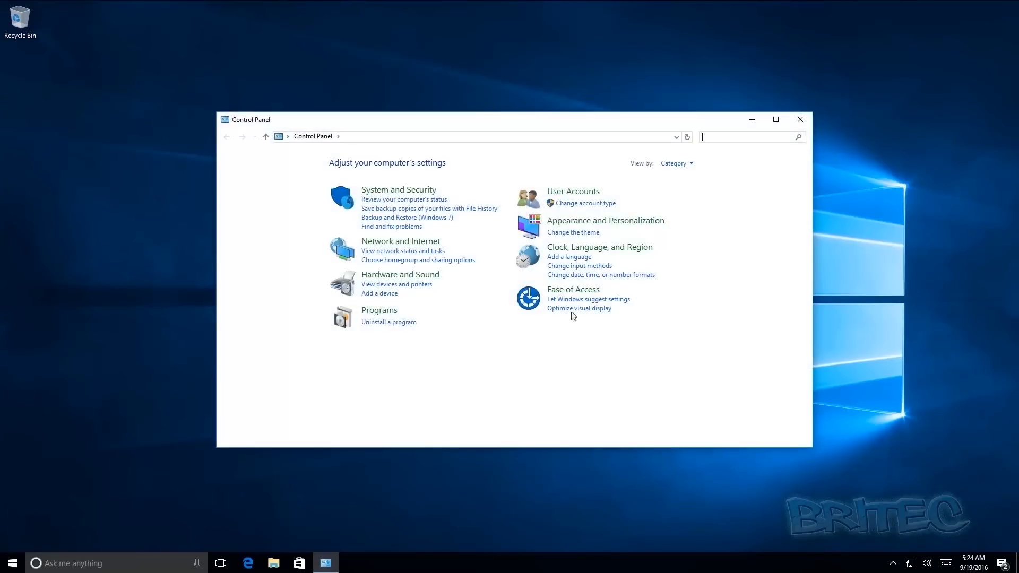
{"action": "left_click", "coordinate": [393, 195]}
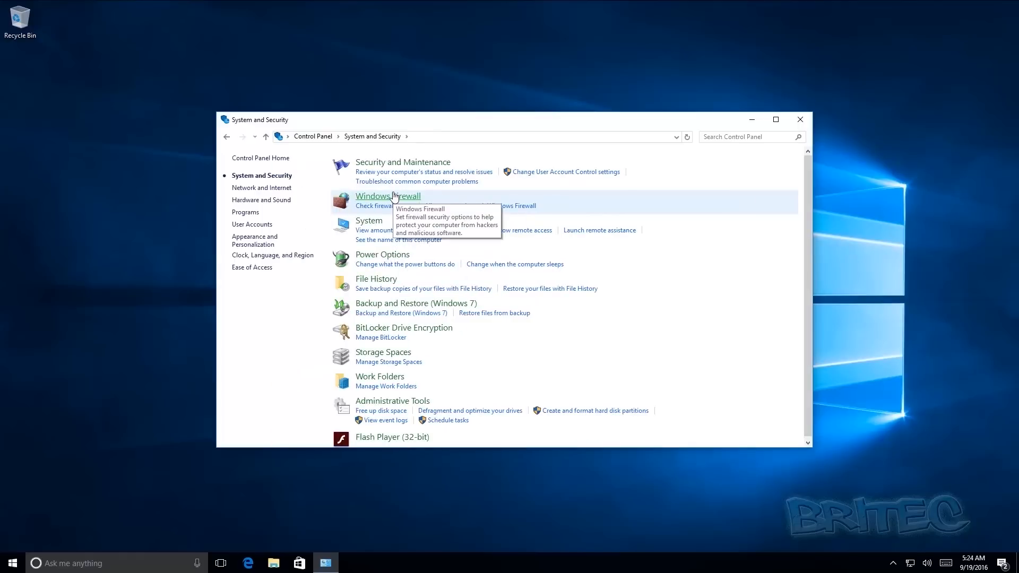
{"action": "left_click", "coordinate": [371, 222]}
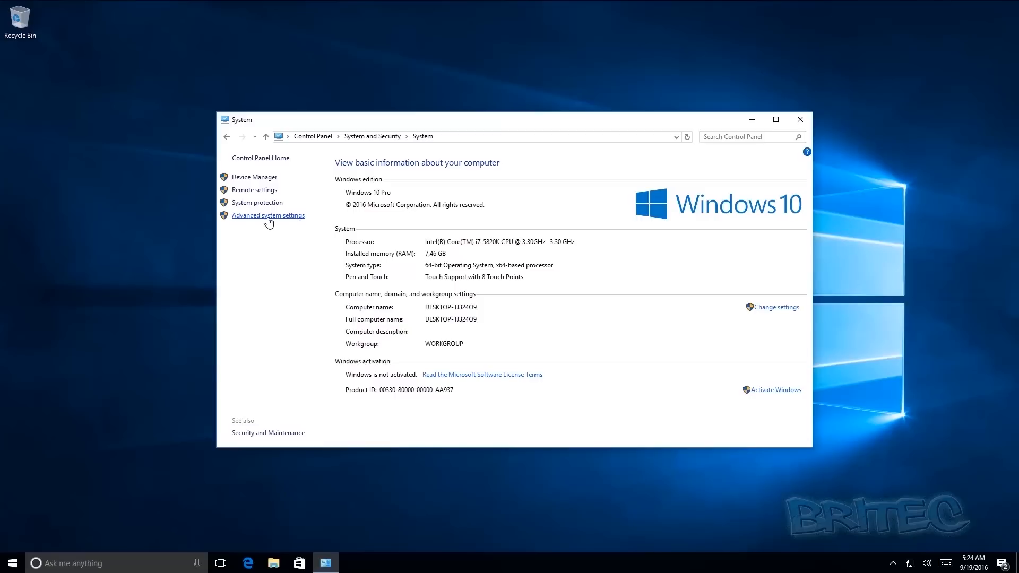
{"action": "left_click", "coordinate": [268, 216]}
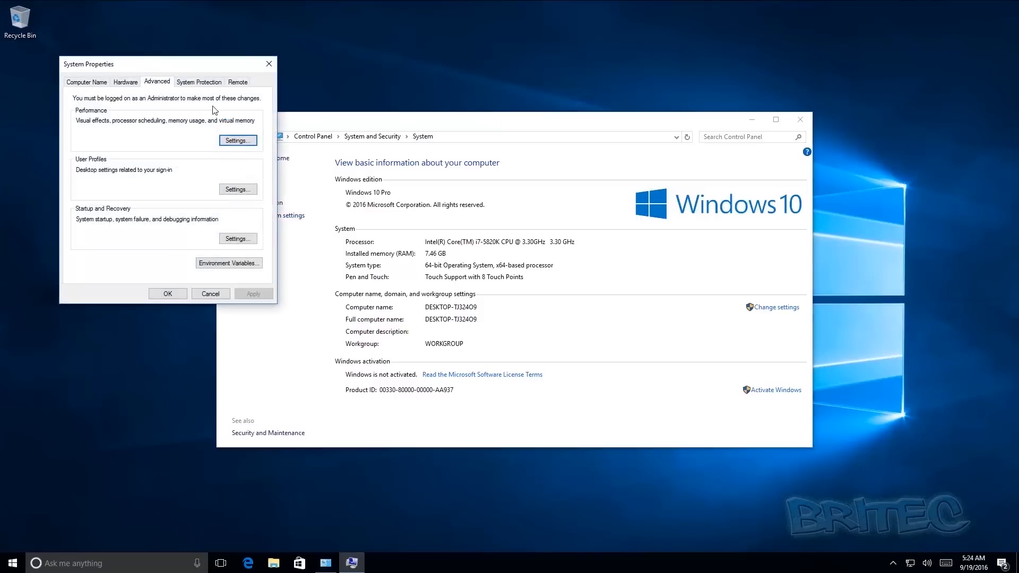
Step: Open the Performance settings, choose Custom visual effects, and turn off animations for controls inside windows, minimizing and maximizing windows, and the taskbar
{"action": "left_click_drag", "start_coordinate": [178, 64], "coordinate": [442, 166]}
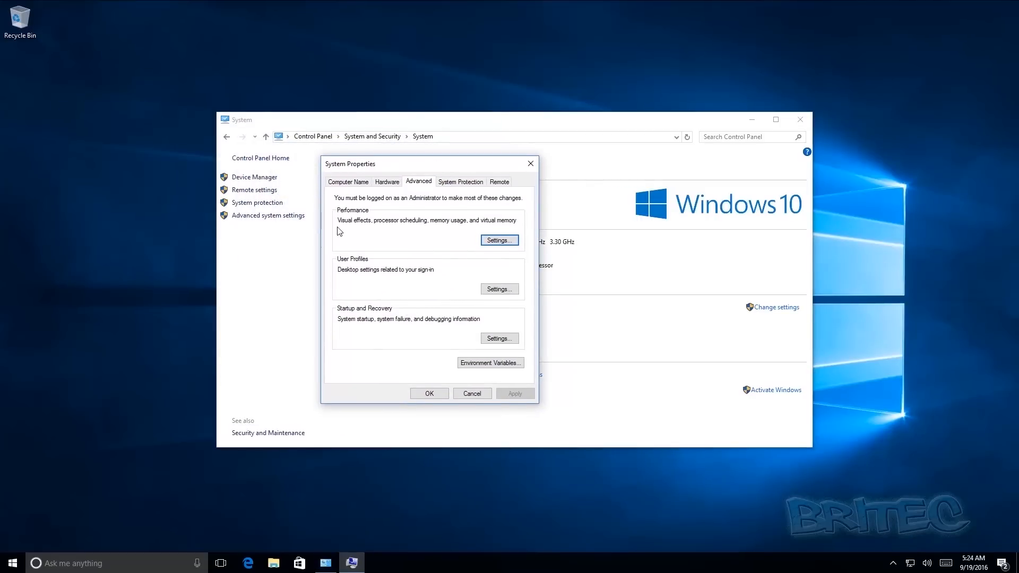
{"action": "left_click", "coordinate": [501, 242]}
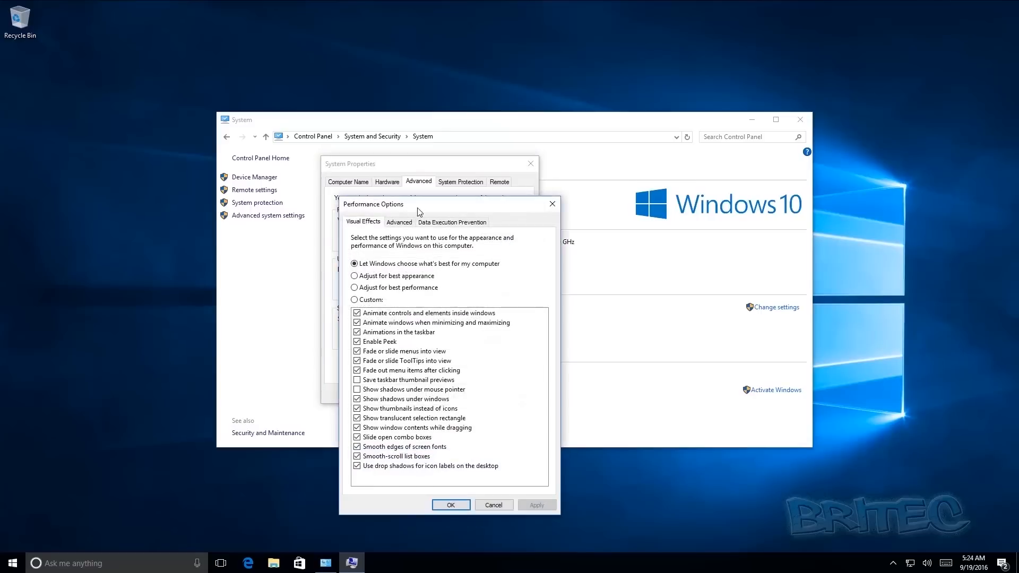
{"action": "left_click_drag", "start_coordinate": [426, 209], "coordinate": [409, 168]}
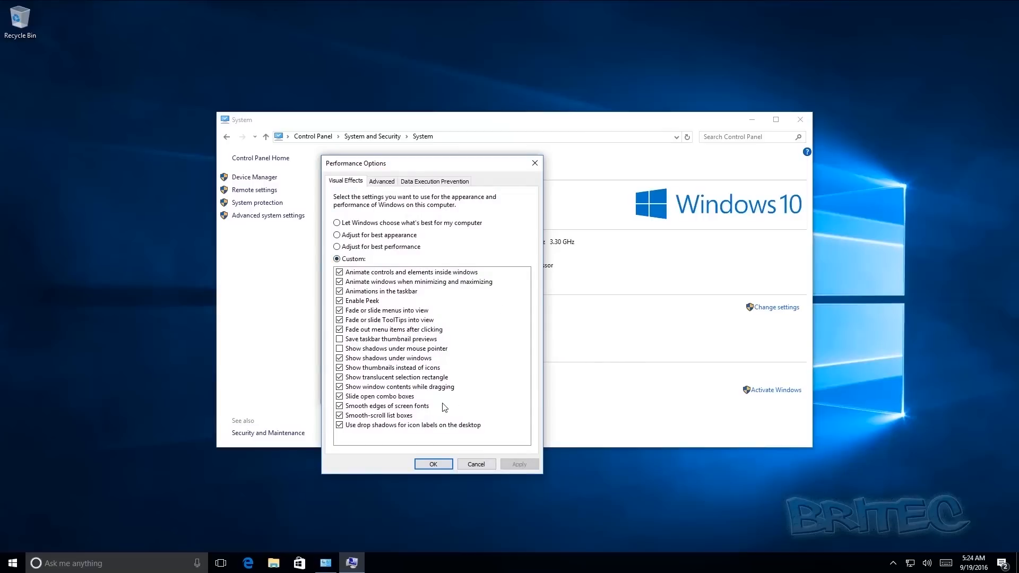
{"action": "left_click", "coordinate": [339, 273]}
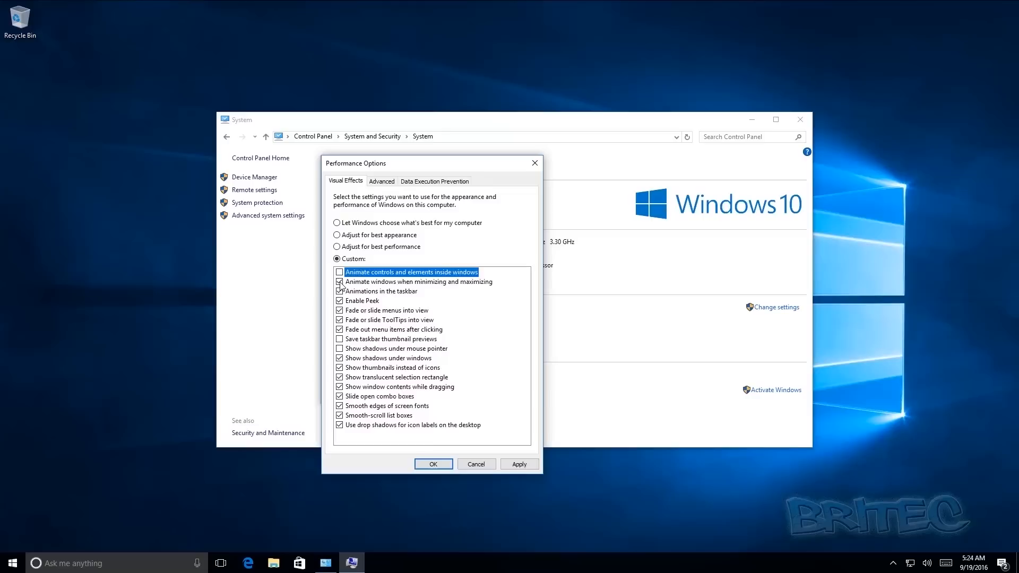
{"action": "left_click", "coordinate": [340, 283]}
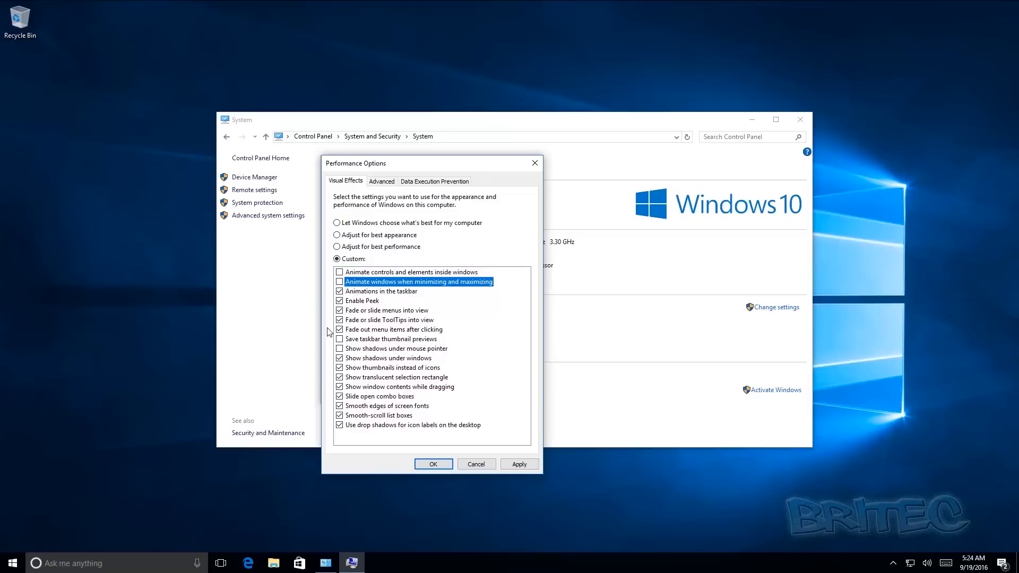
{"action": "left_click", "coordinate": [341, 291]}
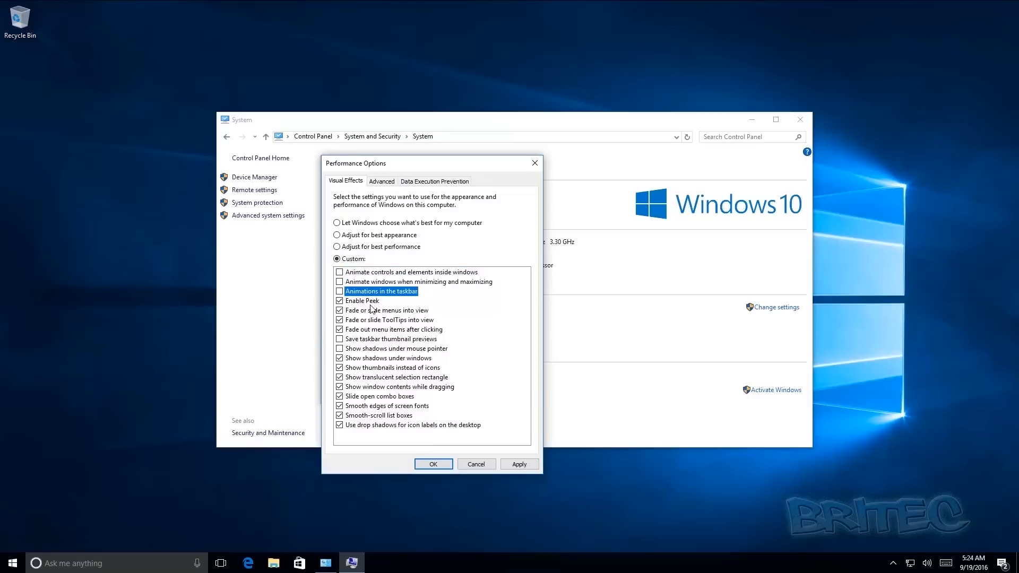
Step: Turn off fading or sliding of menus and ToolTips, fading out of menu items after clicking, and shadows under windows
{"action": "left_click", "coordinate": [340, 311]}
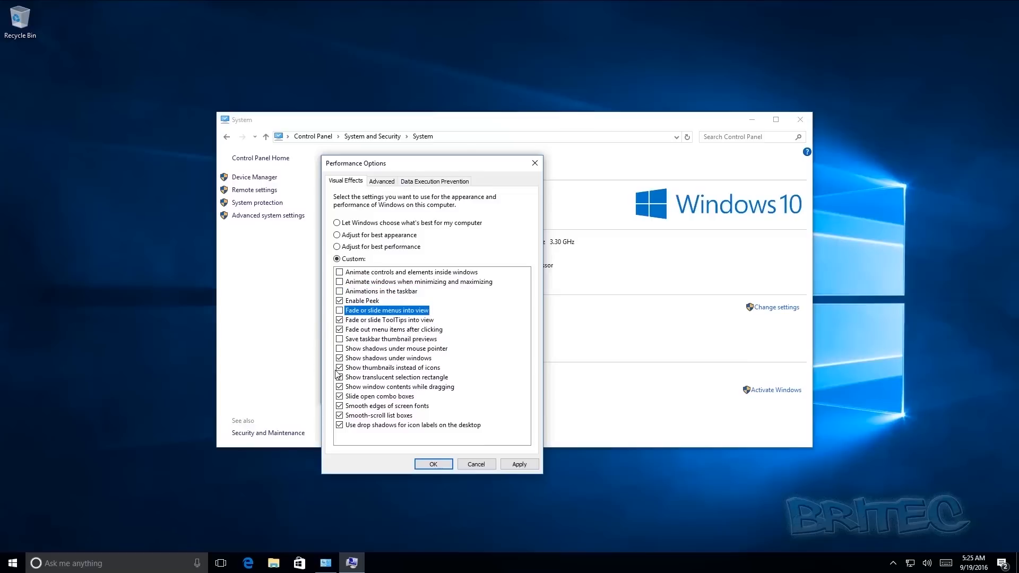
{"action": "left_click", "coordinate": [340, 321]}
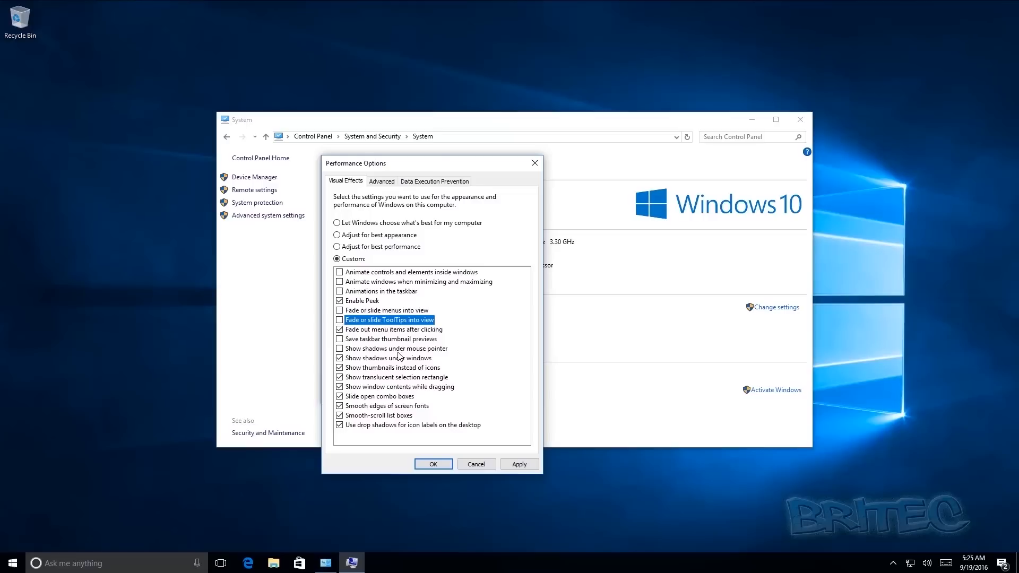
{"action": "left_click", "coordinate": [339, 330]}
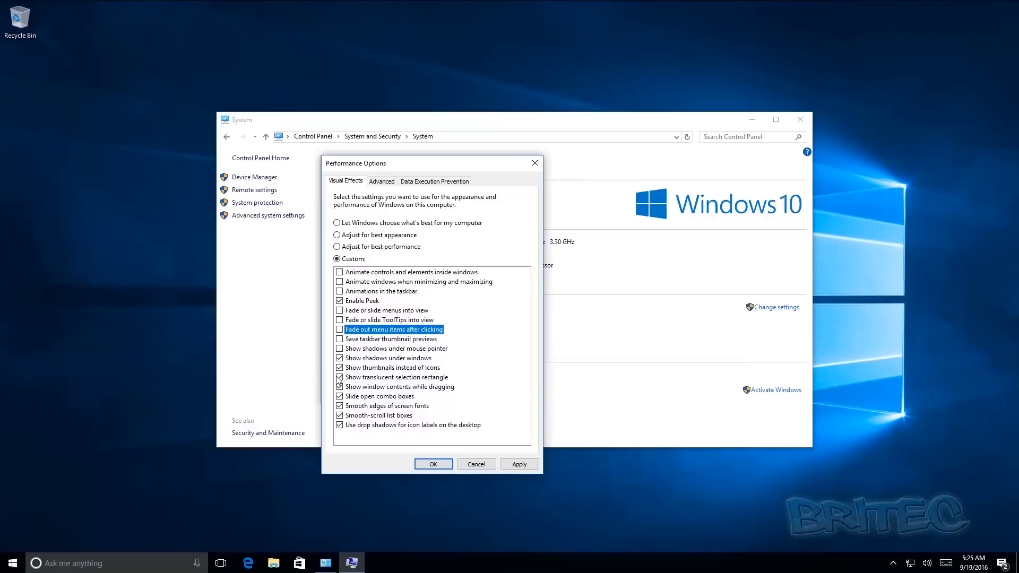
{"action": "left_click", "coordinate": [339, 359]}
{"action": "left_click", "coordinate": [342, 359]}
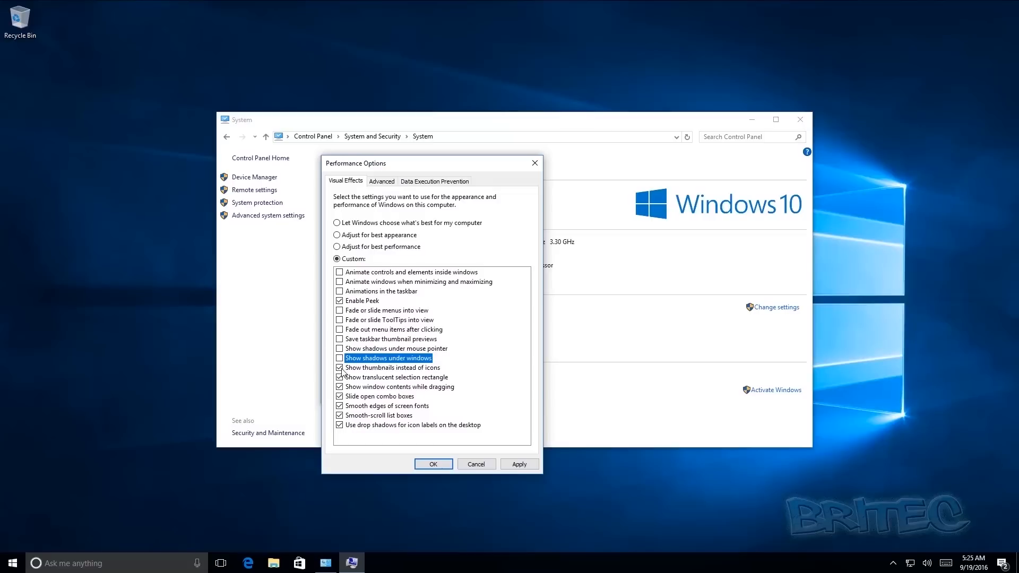
Step: Turn off Slide open combo boxes and Smooth edges of screen fonts, apply the changes, and close the system windows
{"action": "left_click", "coordinate": [339, 397]}
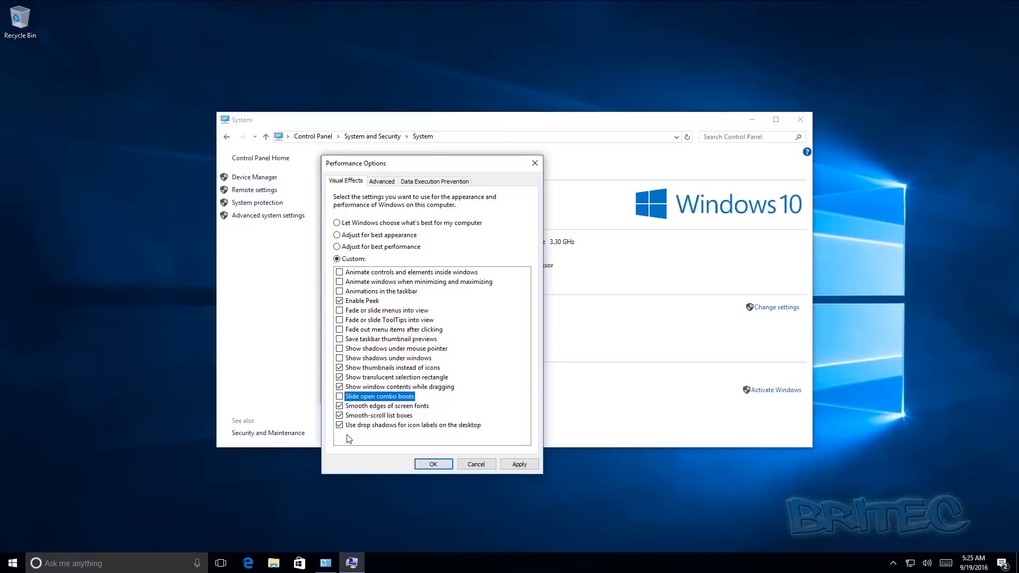
{"action": "left_click", "coordinate": [339, 406]}
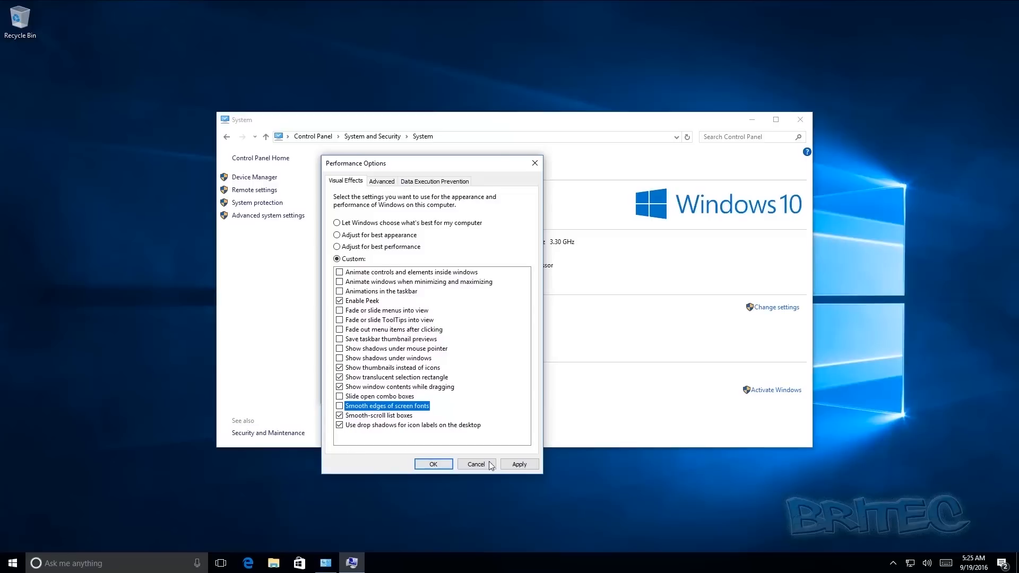
{"action": "left_click", "coordinate": [511, 464]}
{"action": "left_click", "coordinate": [434, 465]}
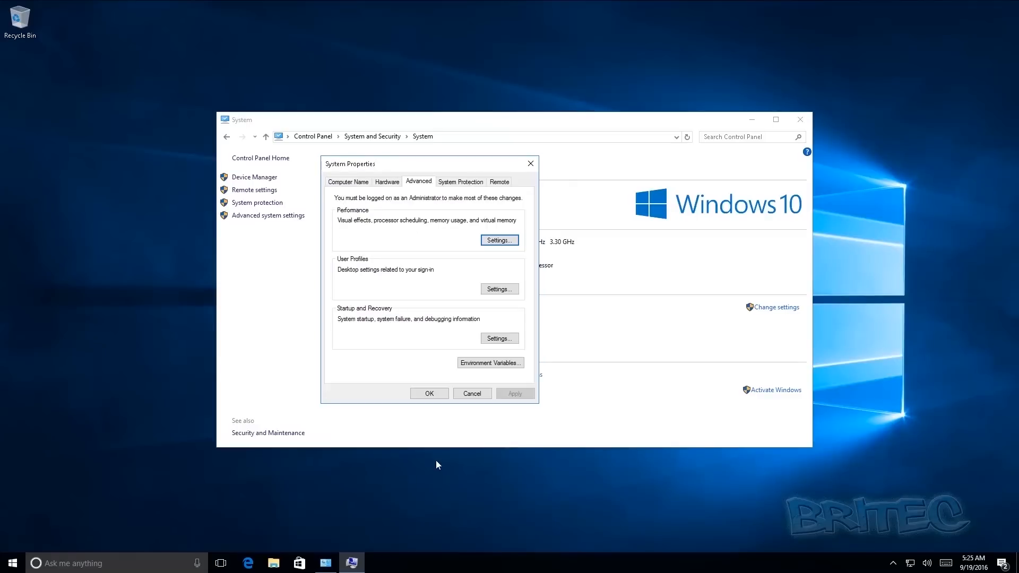
{"action": "left_click", "coordinate": [428, 393]}
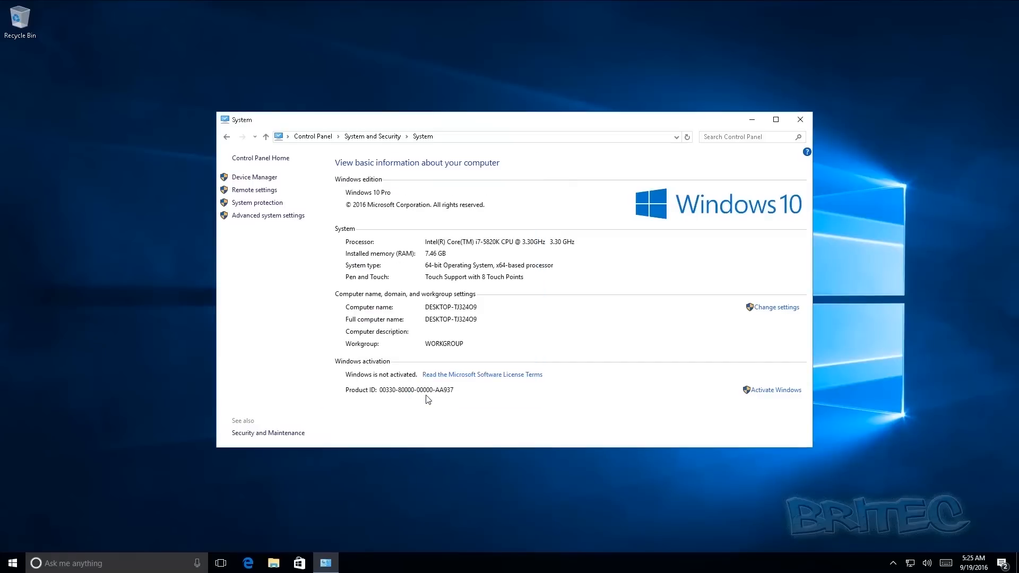
{"action": "left_click", "coordinate": [800, 119]}
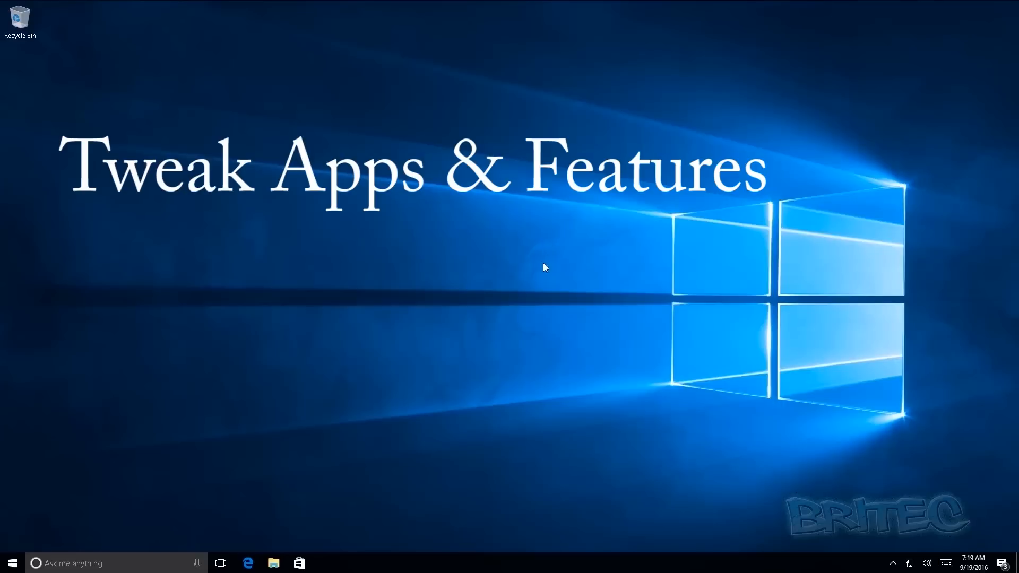
Step: Open Apps & features in the system settings and uninstall 3D Builder
{"action": "right_click", "coordinate": [502, 257]}
{"action": "left_click", "coordinate": [457, 348]}
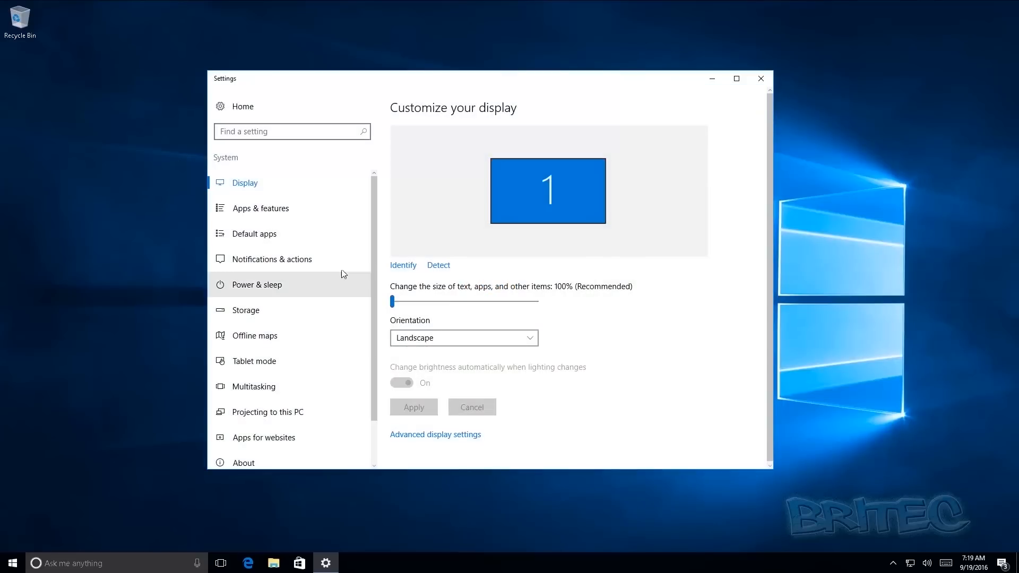
{"action": "left_click", "coordinate": [251, 212]}
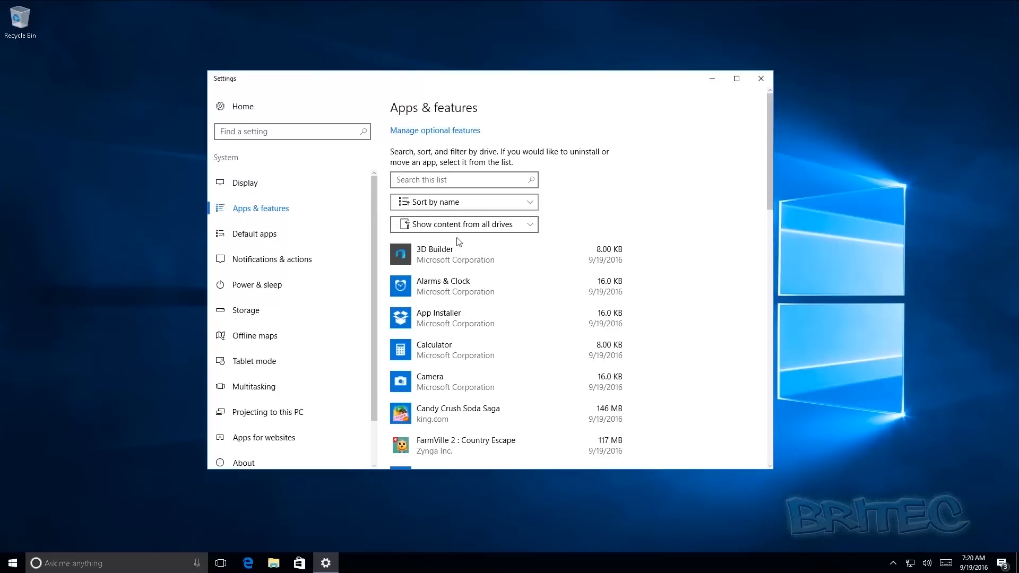
{"action": "left_click", "coordinate": [450, 256]}
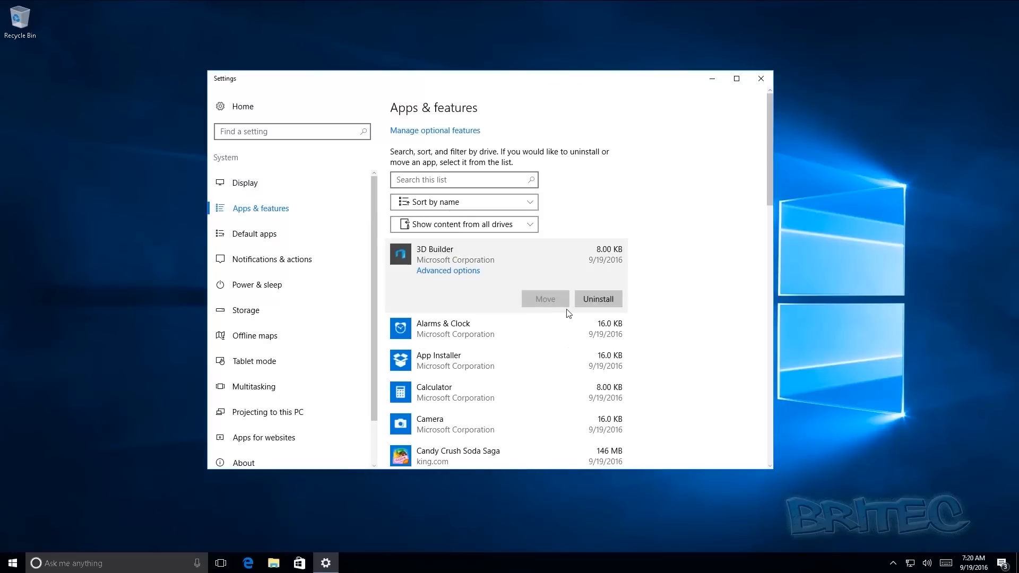
{"action": "left_click", "coordinate": [592, 299]}
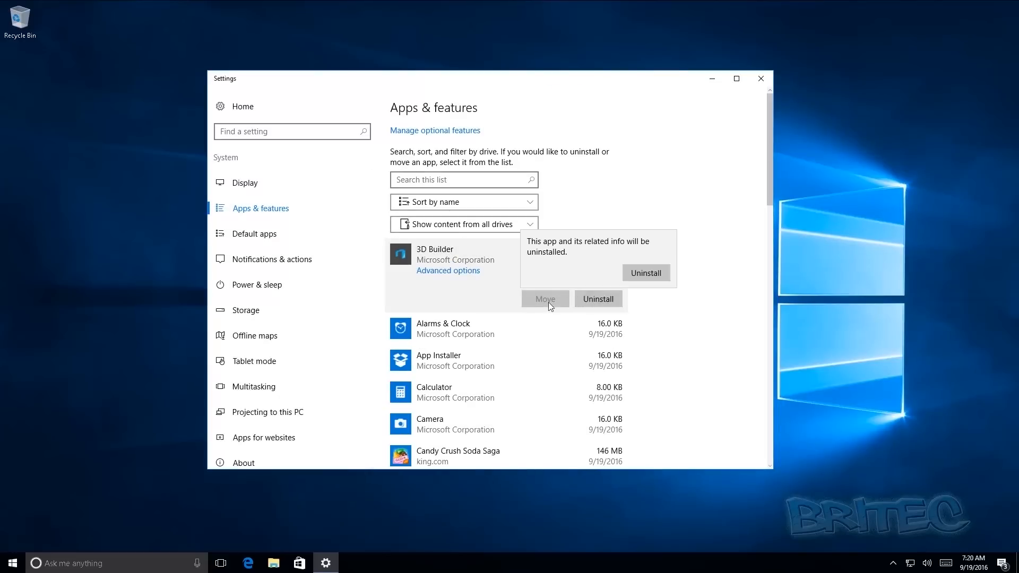
{"action": "left_click", "coordinate": [645, 273]}
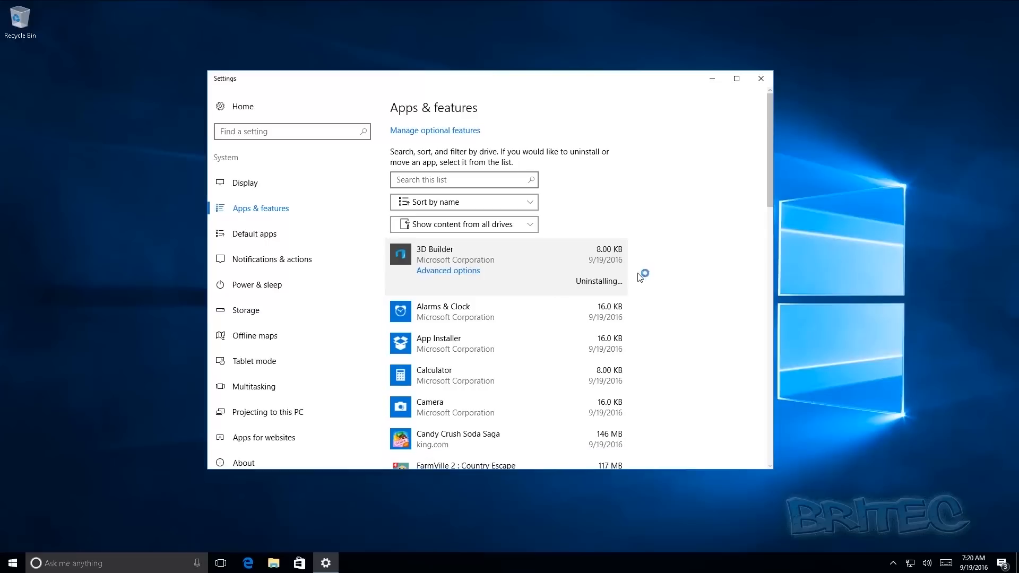
Step: Uninstall App Installer from the apps list
{"action": "left_click", "coordinate": [546, 317]}
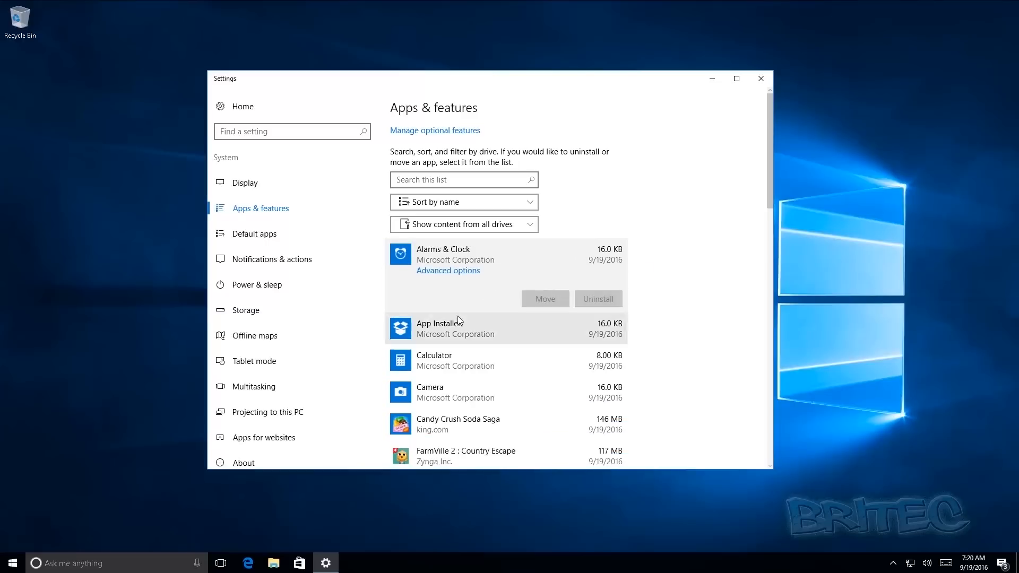
{"action": "left_click", "coordinate": [455, 321]}
{"action": "left_click", "coordinate": [615, 331]}
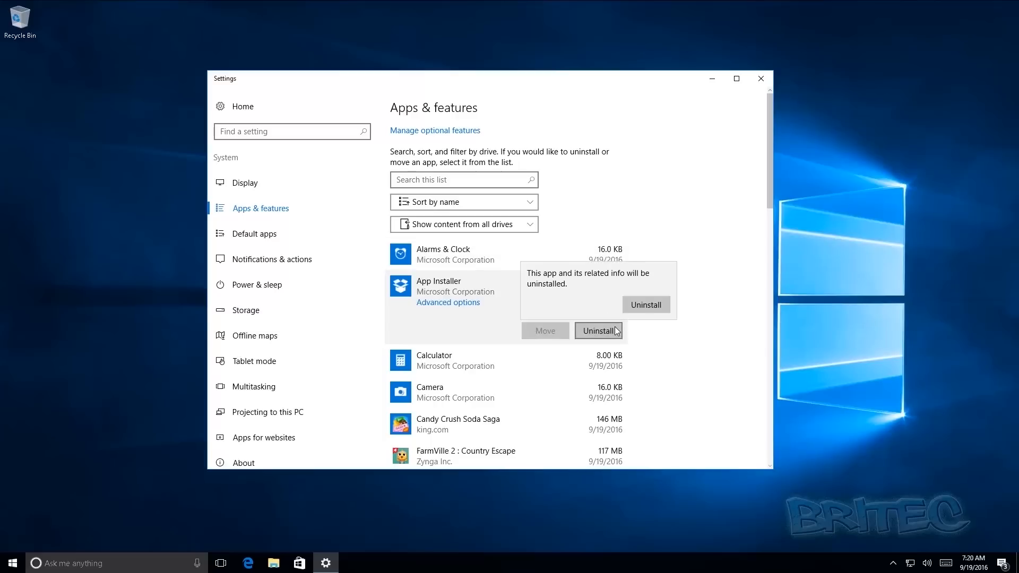
{"action": "left_click", "coordinate": [642, 307]}
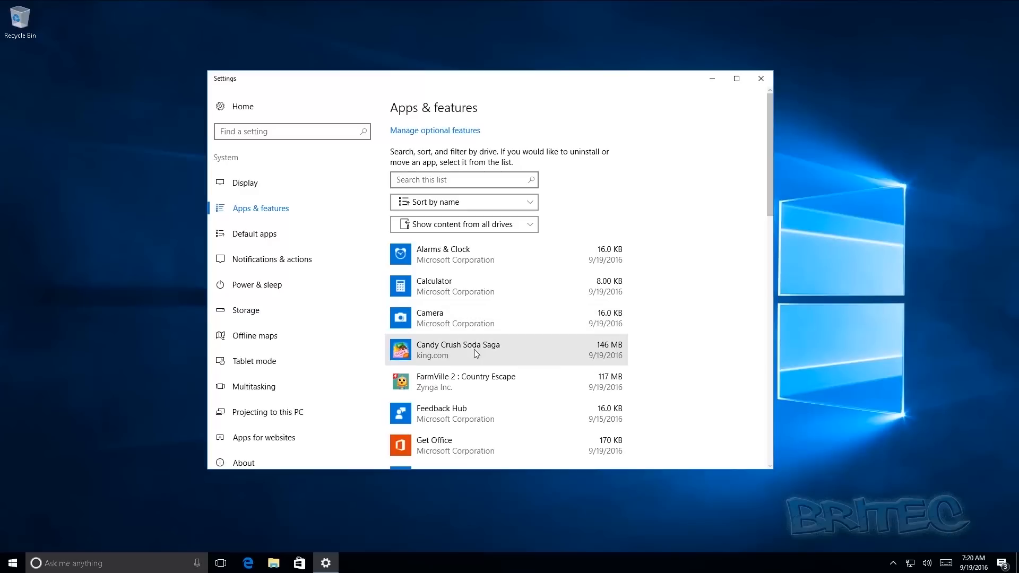
Step: Uninstall the games Candy Crush Soda Saga and FarmVille 2 : Country Escape
{"action": "left_click", "coordinate": [473, 350]}
{"action": "left_click", "coordinate": [585, 394]}
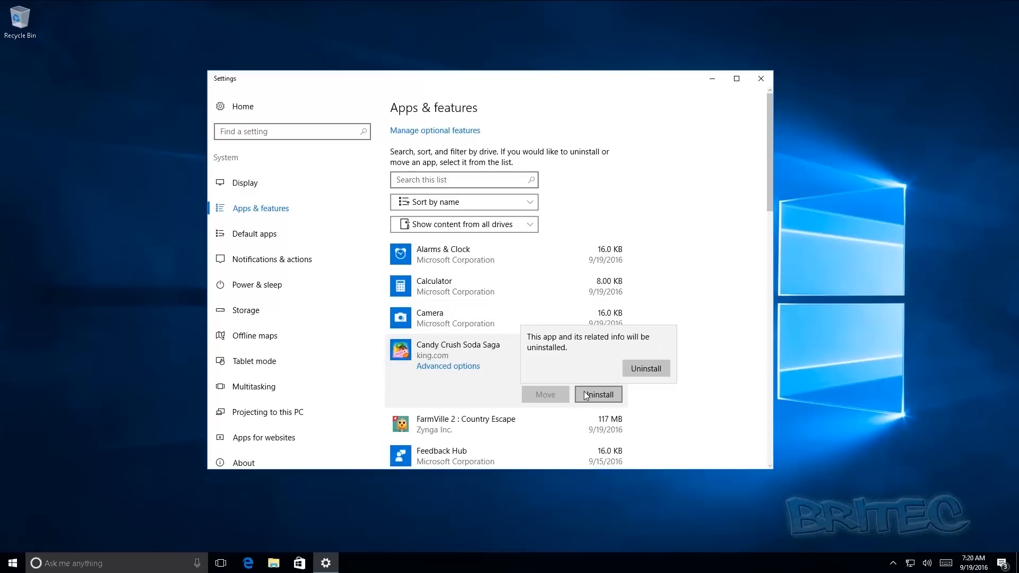
{"action": "left_click", "coordinate": [645, 368]}
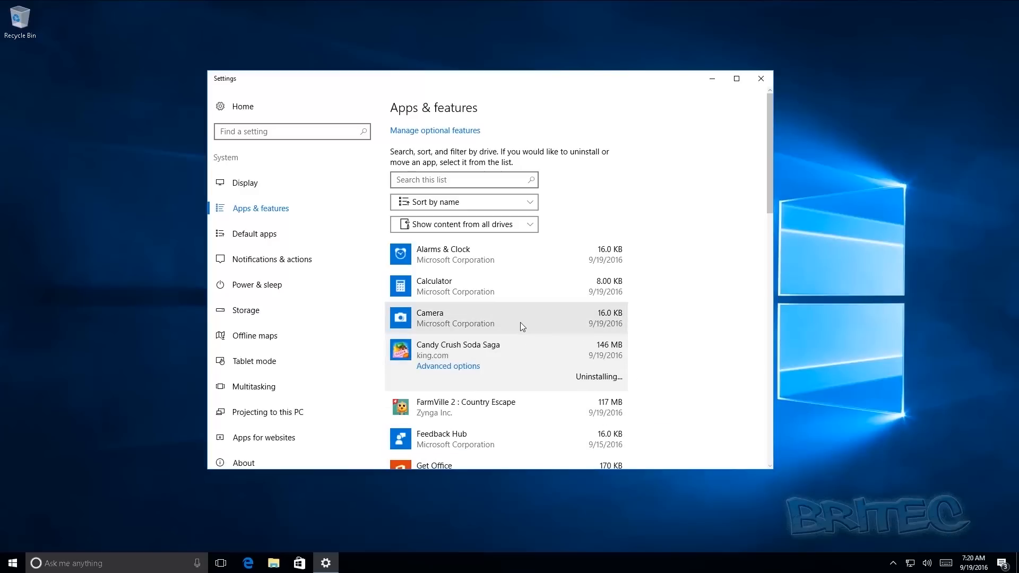
{"action": "scroll", "coordinate": [520, 323], "scroll_direction": "down", "scroll_amount": 2}
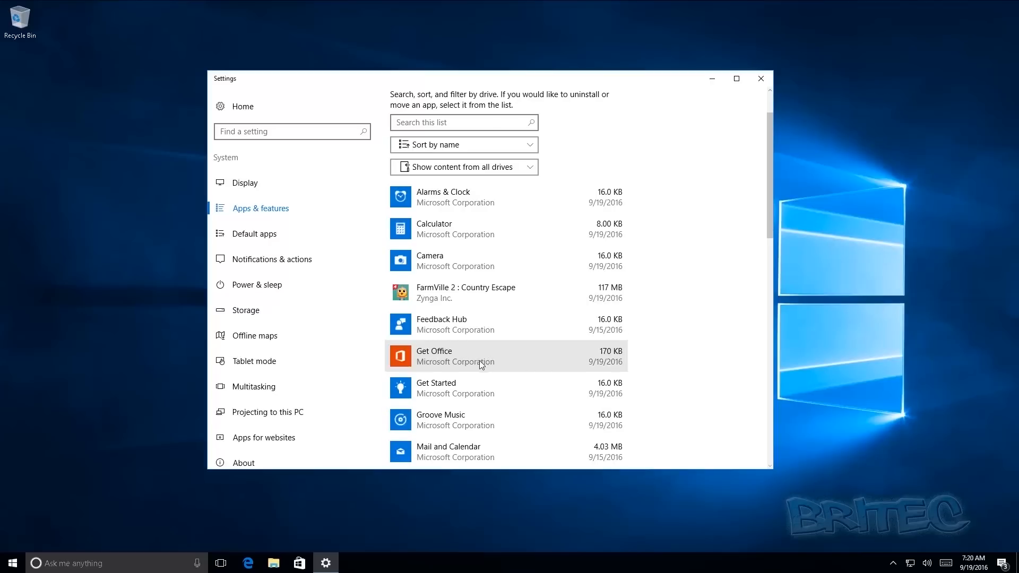
{"action": "left_click", "coordinate": [477, 300]}
{"action": "left_click", "coordinate": [592, 340]}
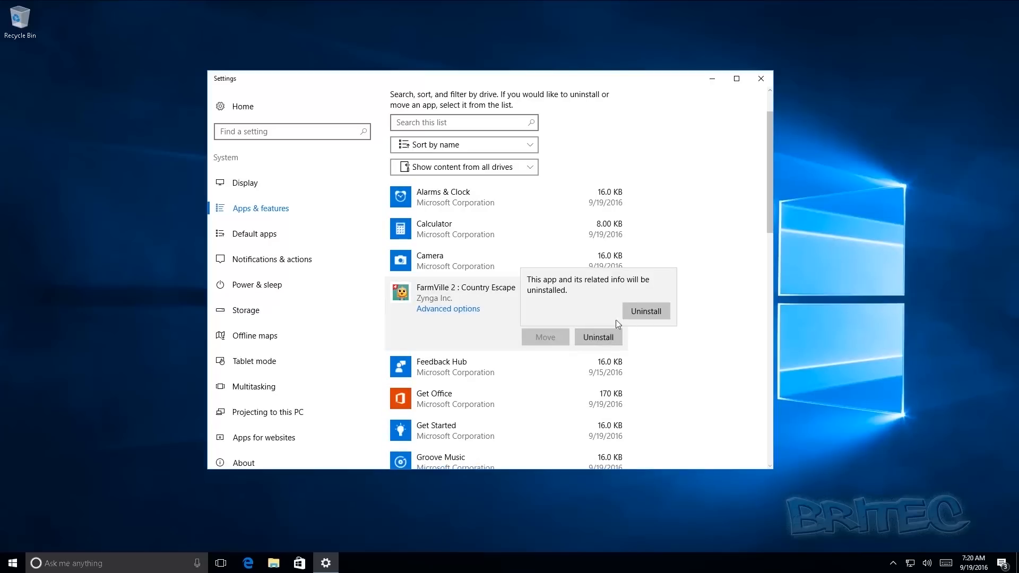
{"action": "left_click", "coordinate": [643, 313]}
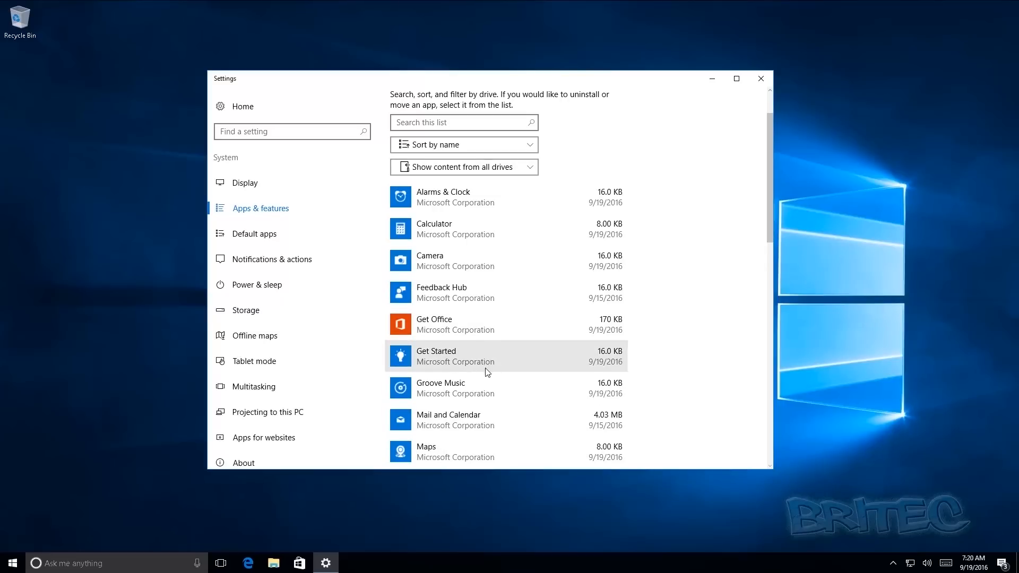
Step: Uninstall Feedback Hub and Get Office
{"action": "left_click", "coordinate": [486, 295]}
{"action": "left_click", "coordinate": [593, 340]}
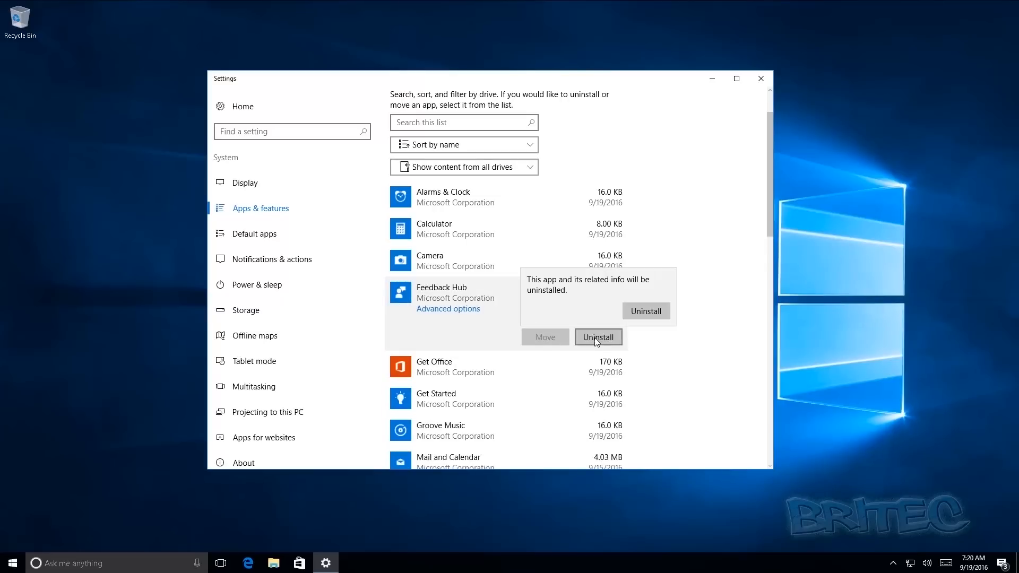
{"action": "left_click", "coordinate": [646, 313]}
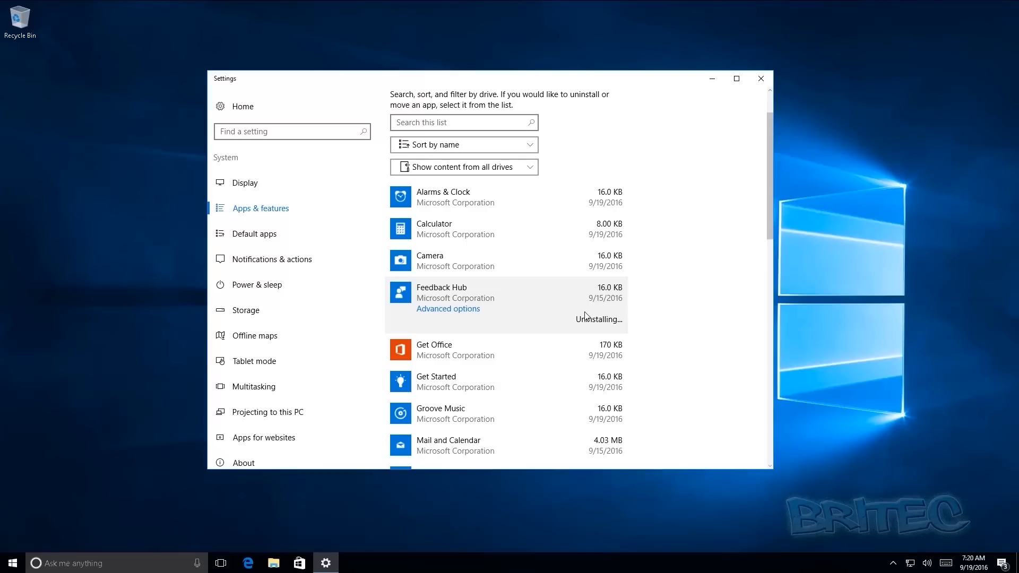
{"action": "left_click", "coordinate": [528, 298]}
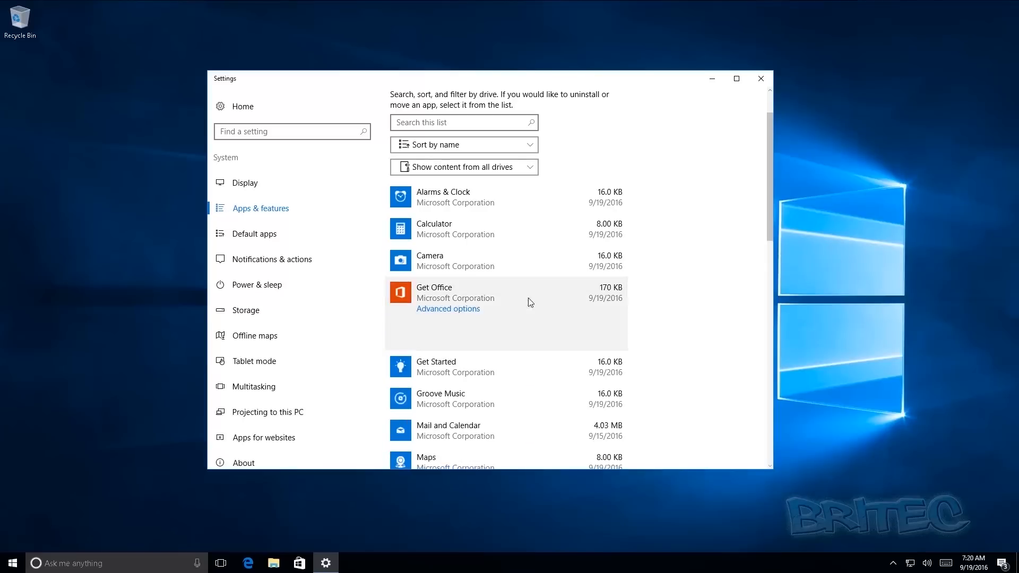
{"action": "left_click", "coordinate": [597, 335]}
{"action": "left_click", "coordinate": [647, 307]}
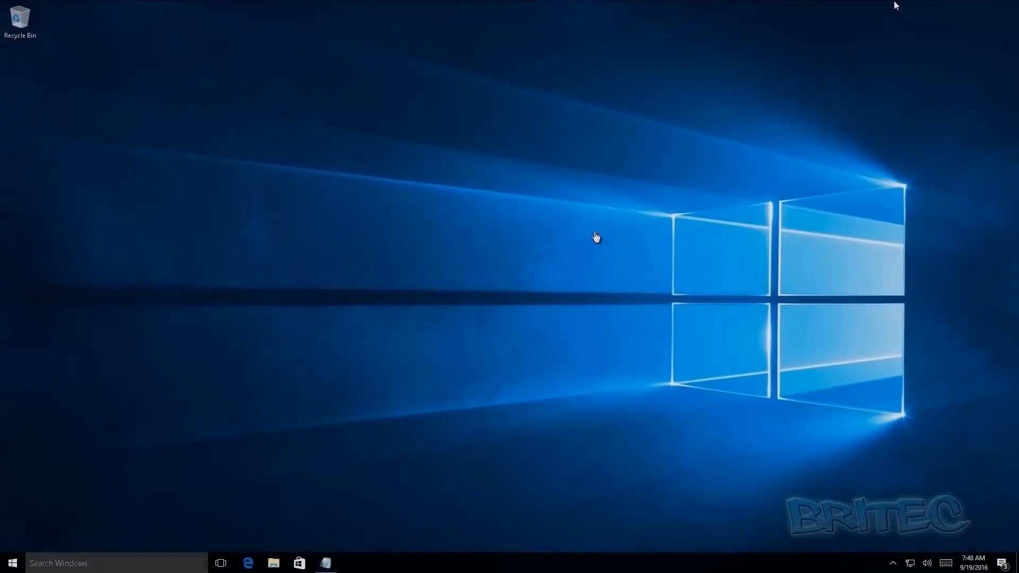
Step: Open the system settings again from the desktop and go to Apps & features
{"action": "right_click", "coordinate": [514, 239]}
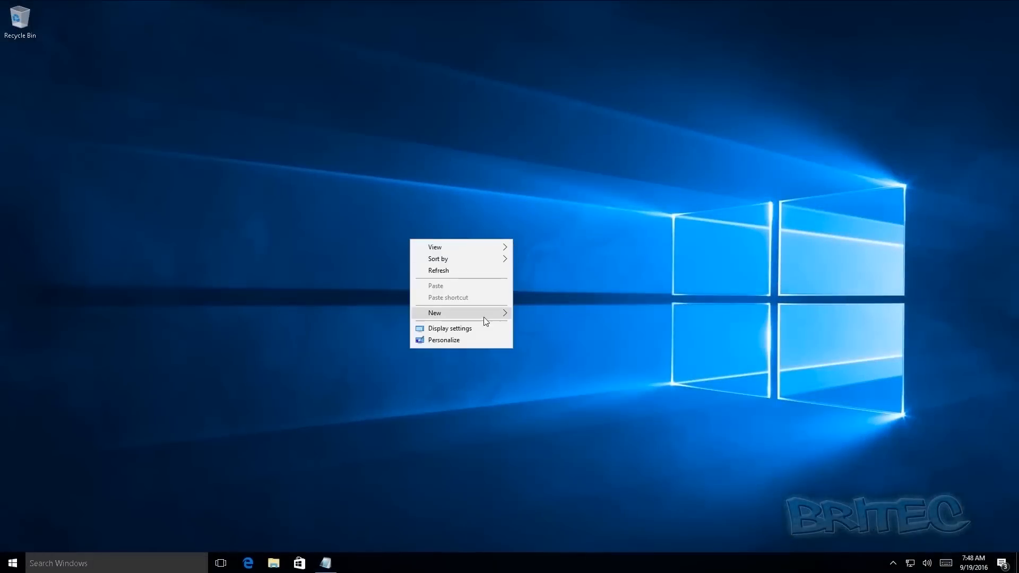
{"action": "left_click", "coordinate": [465, 329]}
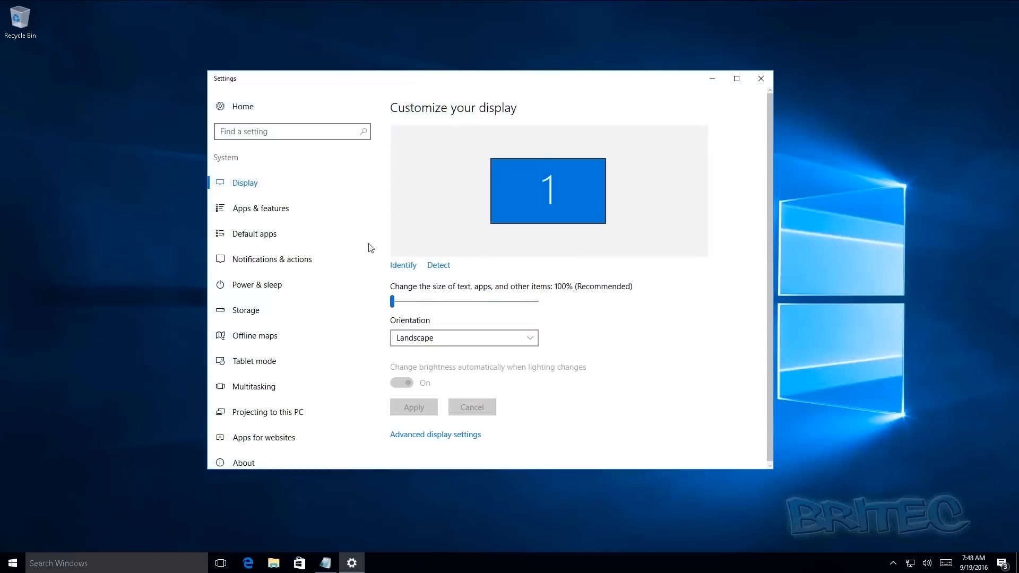
{"action": "left_click", "coordinate": [259, 208]}
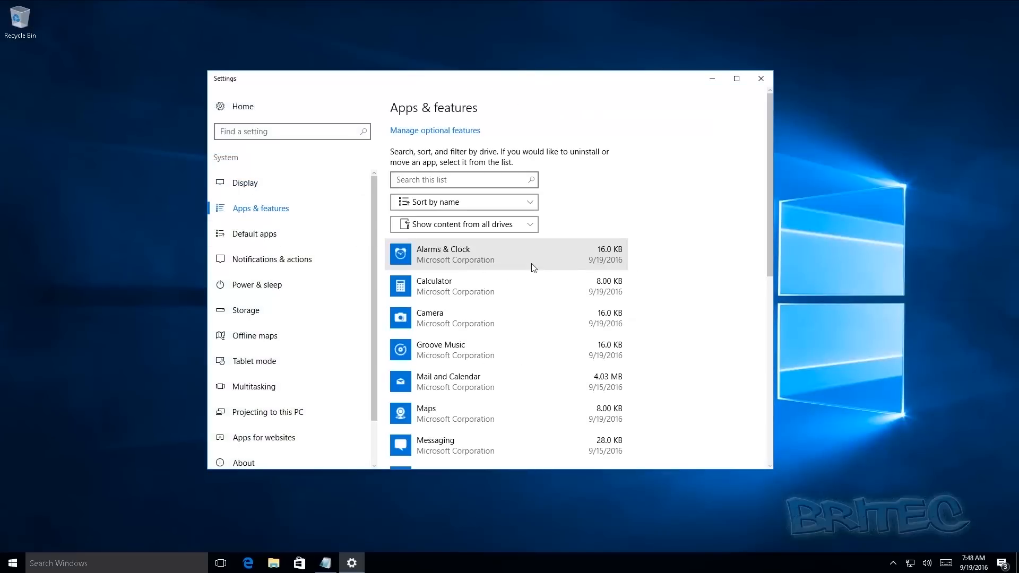
Step: Check whether the Xbox app can be uninstalled from the apps list, and minimise the settings window
{"action": "scroll", "coordinate": [531, 269], "scroll_direction": "down", "scroll_amount": 5}
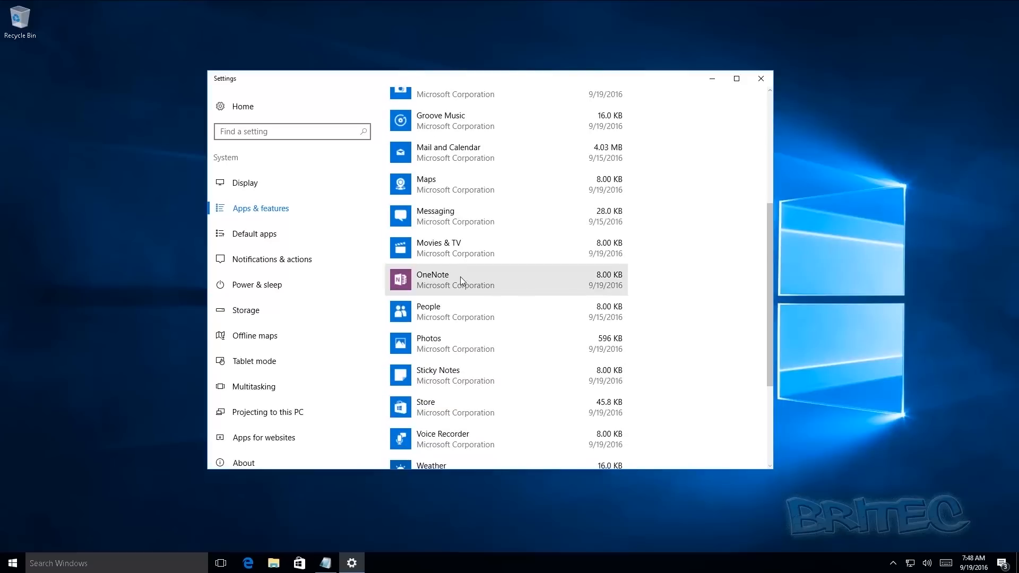
{"action": "scroll", "coordinate": [454, 305], "scroll_direction": "down", "scroll_amount": 3}
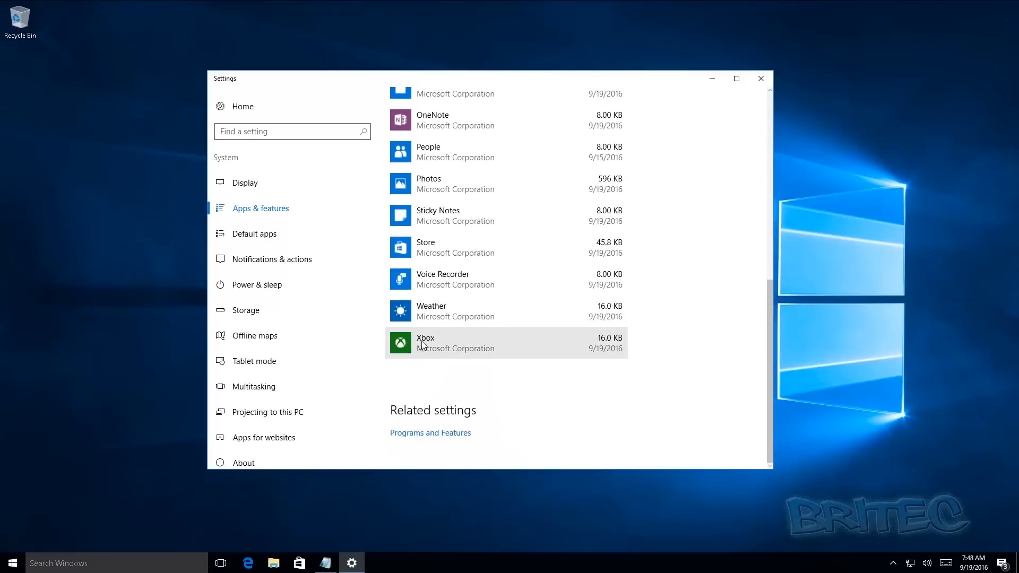
{"action": "left_click", "coordinate": [473, 342]}
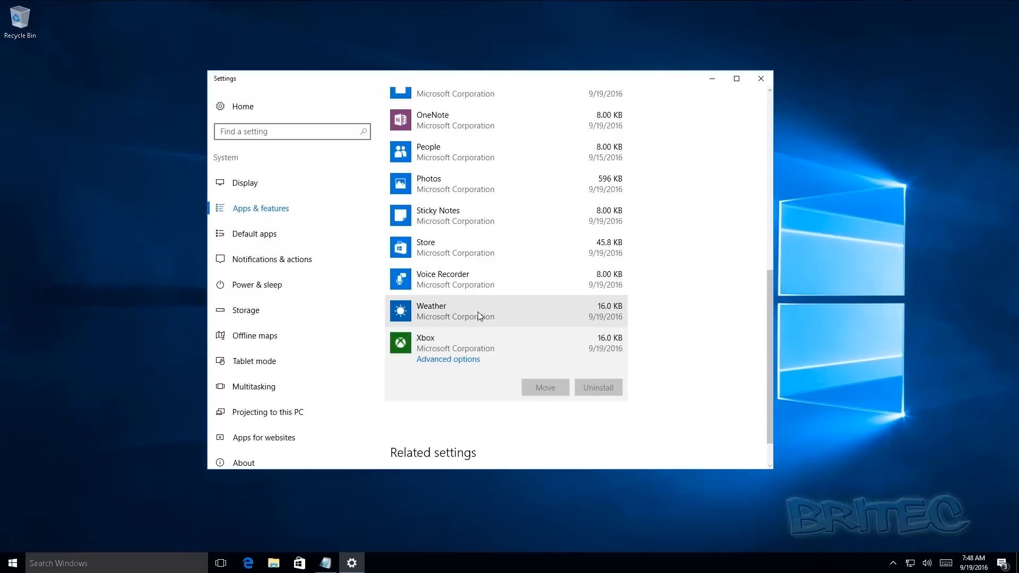
{"action": "scroll", "coordinate": [477, 311], "scroll_direction": "up", "scroll_amount": 2}
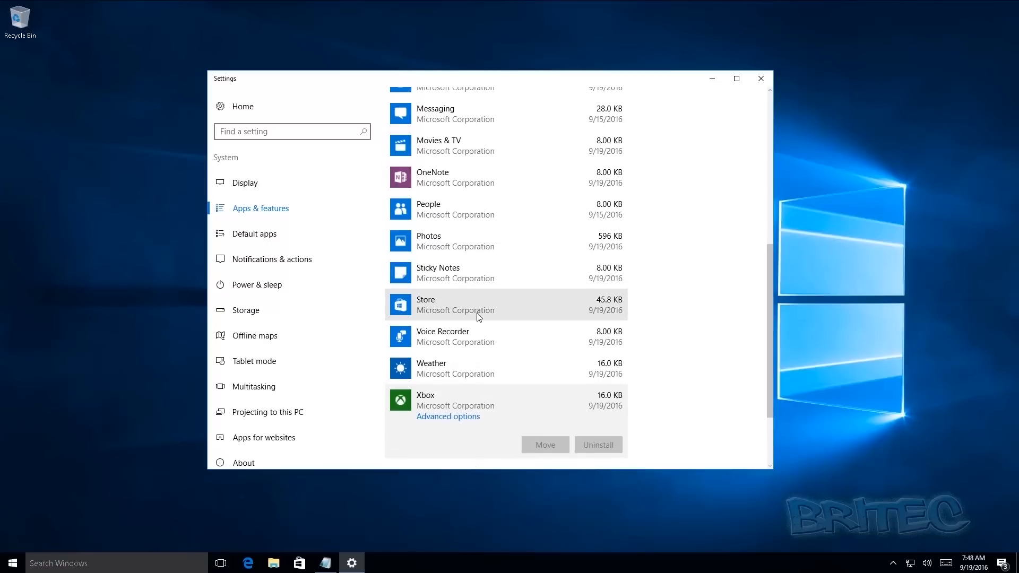
{"action": "left_click", "coordinate": [712, 79]}
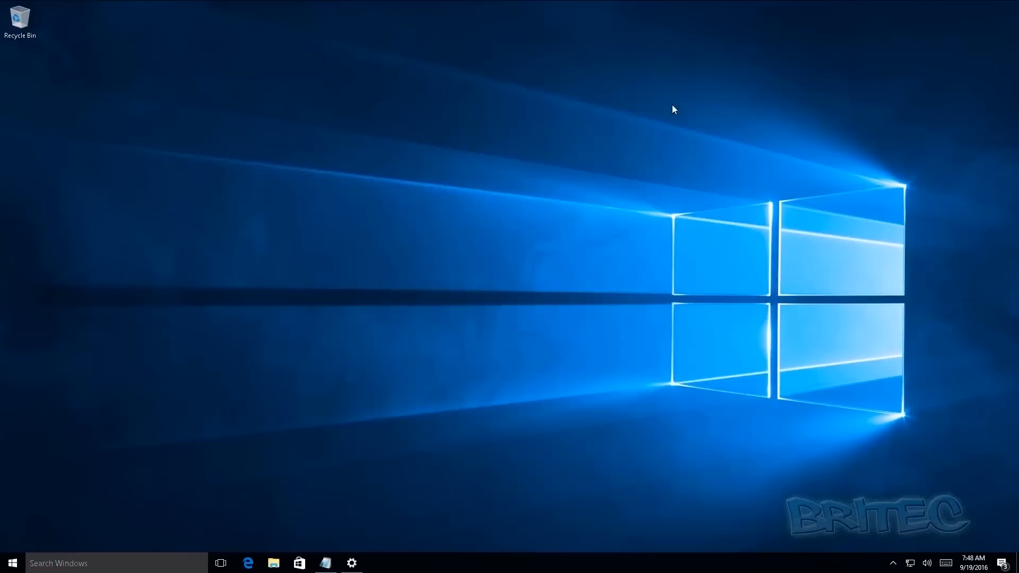
Step: Copy the line Get-AppxPackage *xboxapp* | Remove-AppxPackage from the open Notepad document and minimise Notepad
{"action": "left_click", "coordinate": [326, 562]}
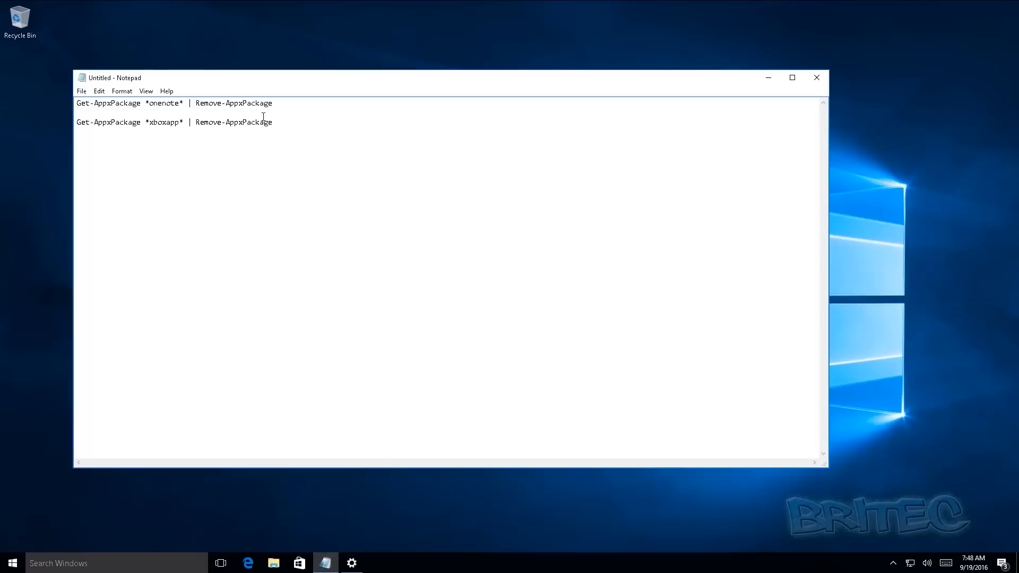
{"action": "left_click_drag", "start_coordinate": [279, 123], "coordinate": [63, 123]}
{"action": "right_click", "coordinate": [112, 122]}
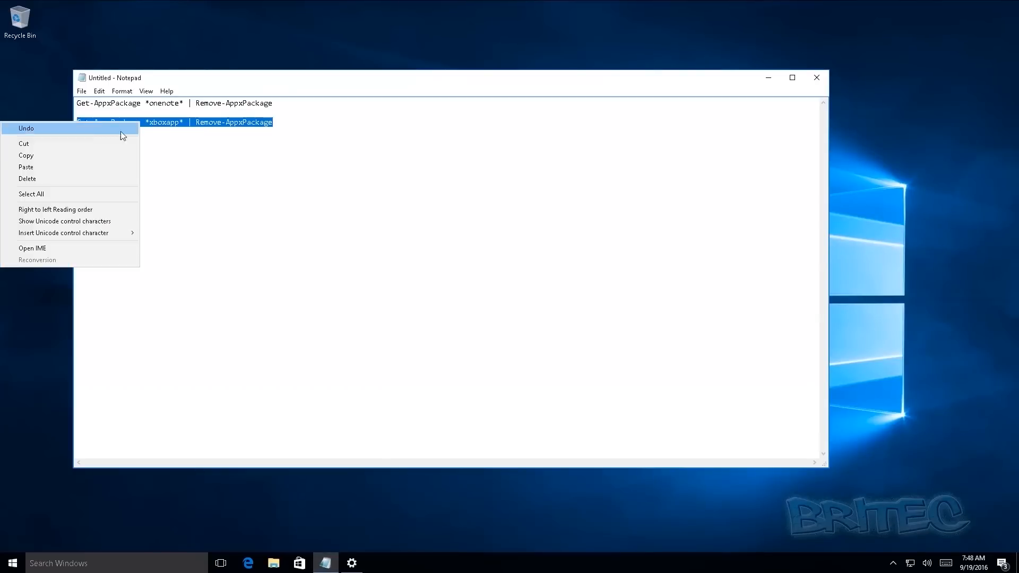
{"action": "left_click", "coordinate": [90, 153]}
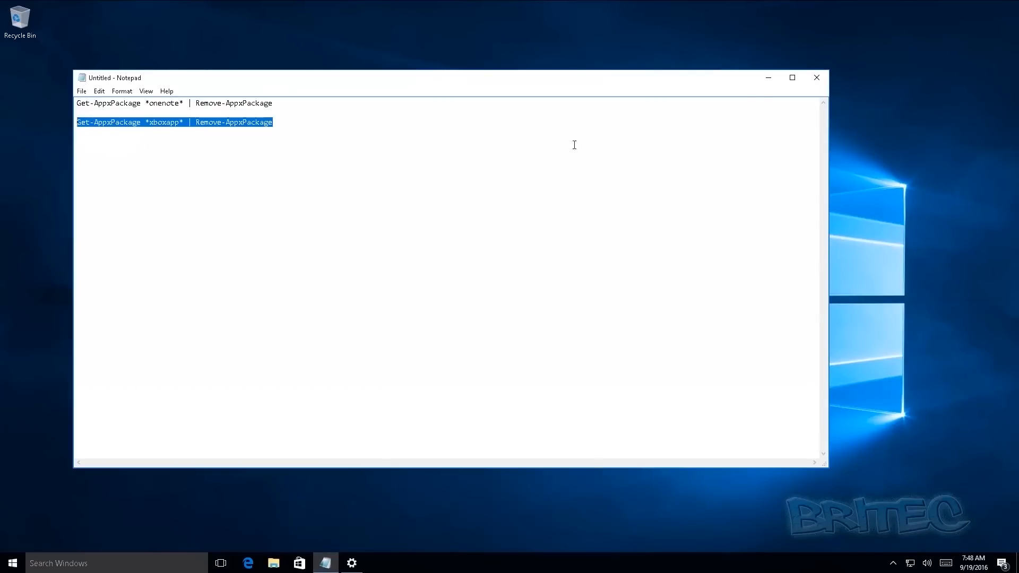
{"action": "left_click", "coordinate": [768, 78]}
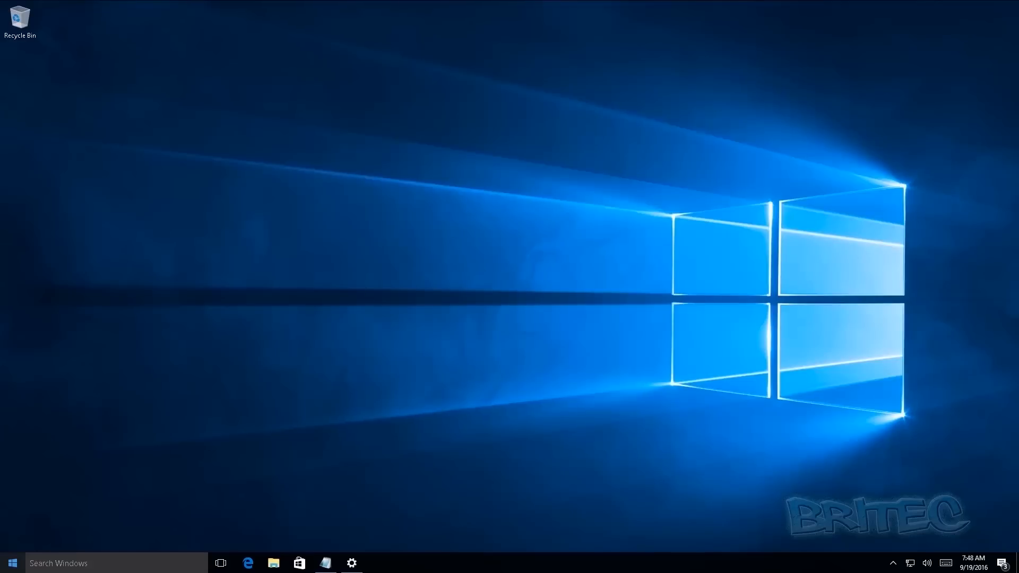
Step: Launch Windows PowerShell as administrator and run the copied command Get-AppxPackage *xboxapp* | Remove-AppxPackage
{"action": "left_click", "coordinate": [45, 565]}
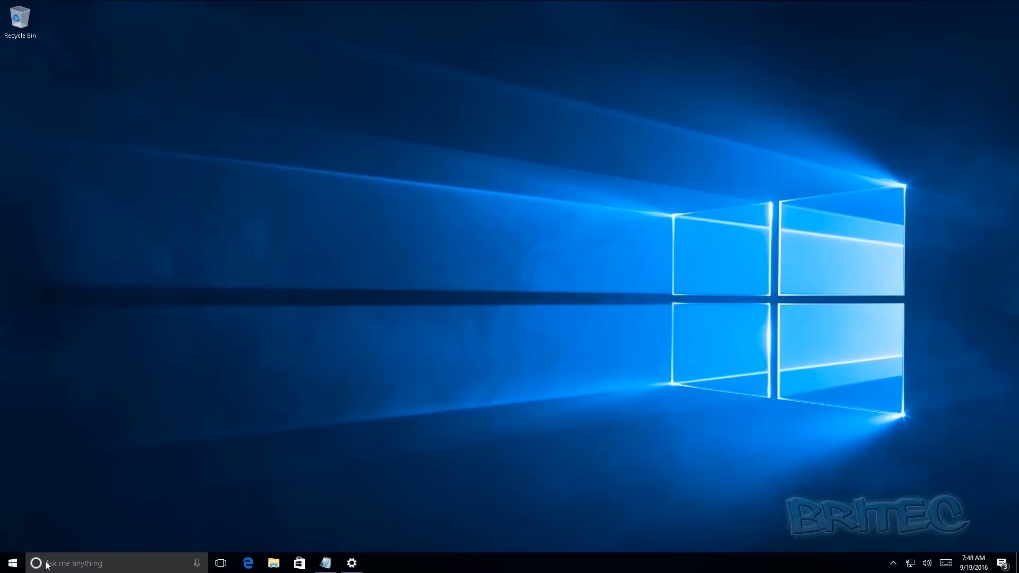
{"action": "type", "text": "po"}
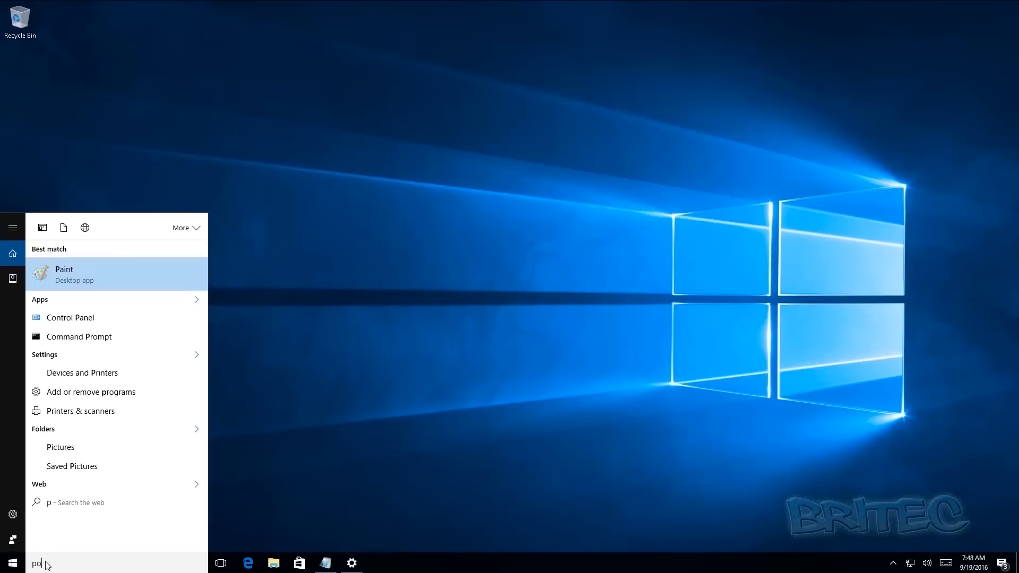
{"action": "type", "text": "wershell"}
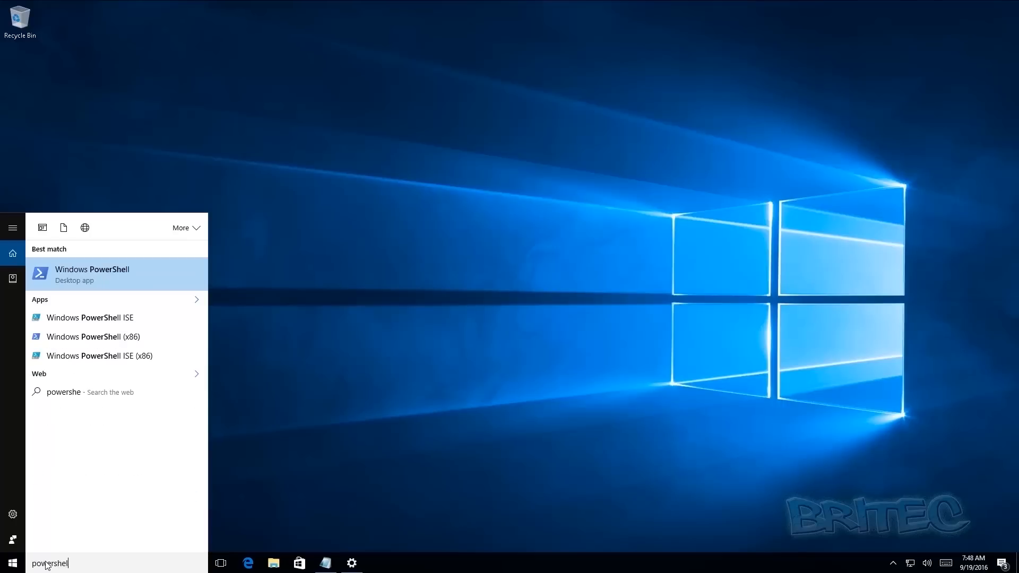
{"action": "right_click", "coordinate": [107, 275]}
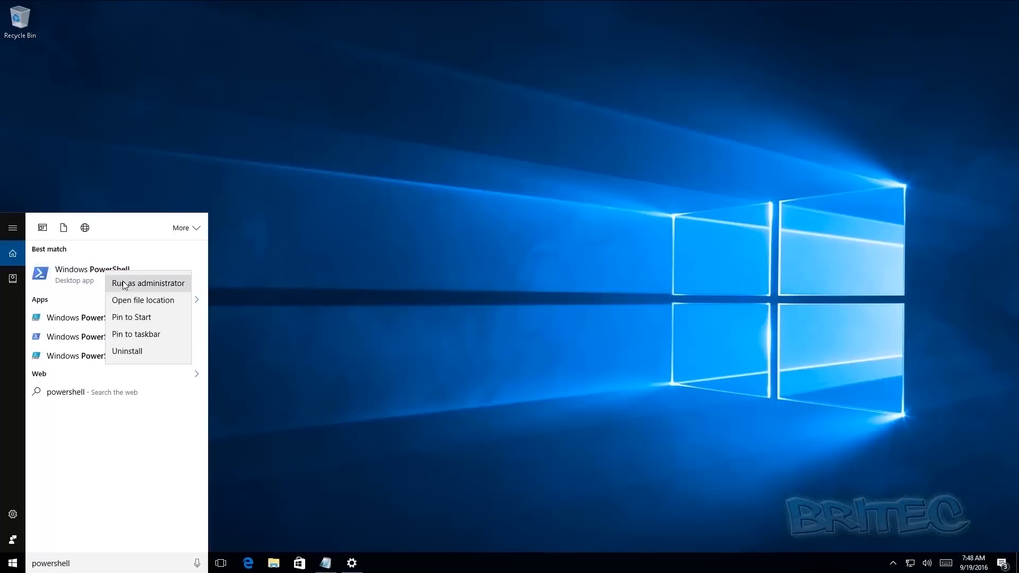
{"action": "left_click", "coordinate": [122, 283]}
{"action": "left_click", "coordinate": [463, 349]}
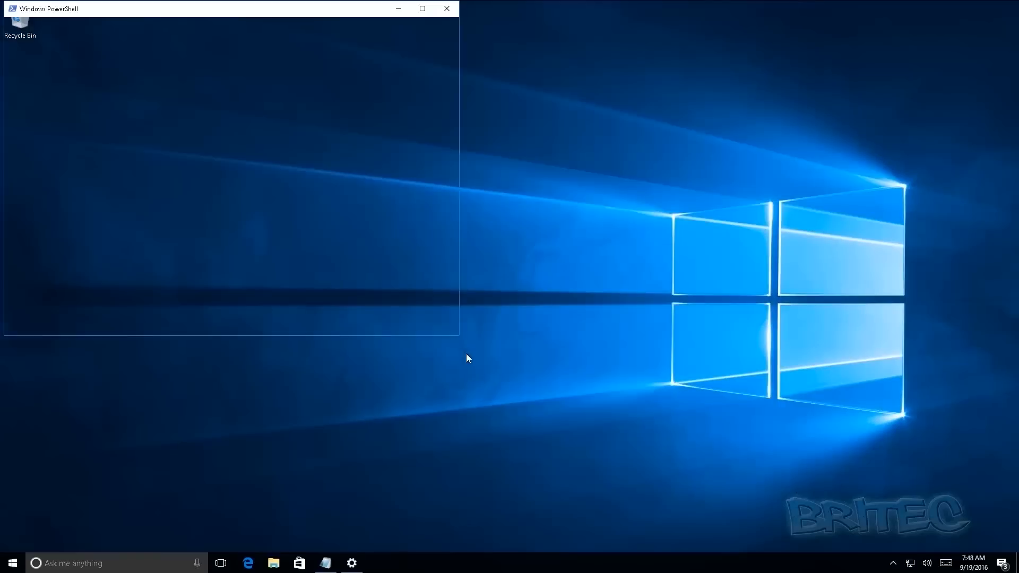
{"action": "left_click_drag", "start_coordinate": [249, 14], "coordinate": [549, 108]}
{"action": "right_click", "coordinate": [420, 164]}
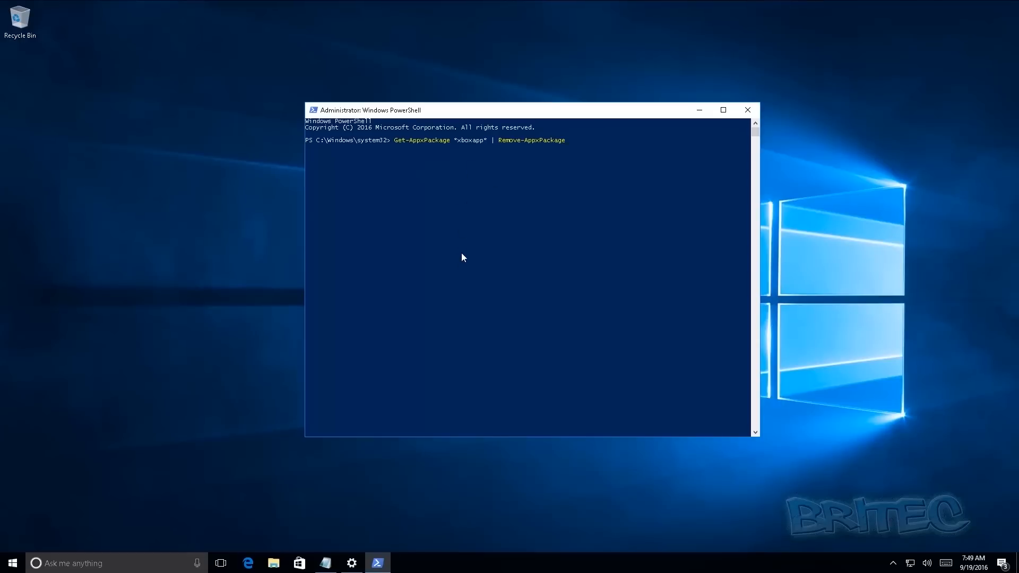
{"action": "key", "text": "Return"}
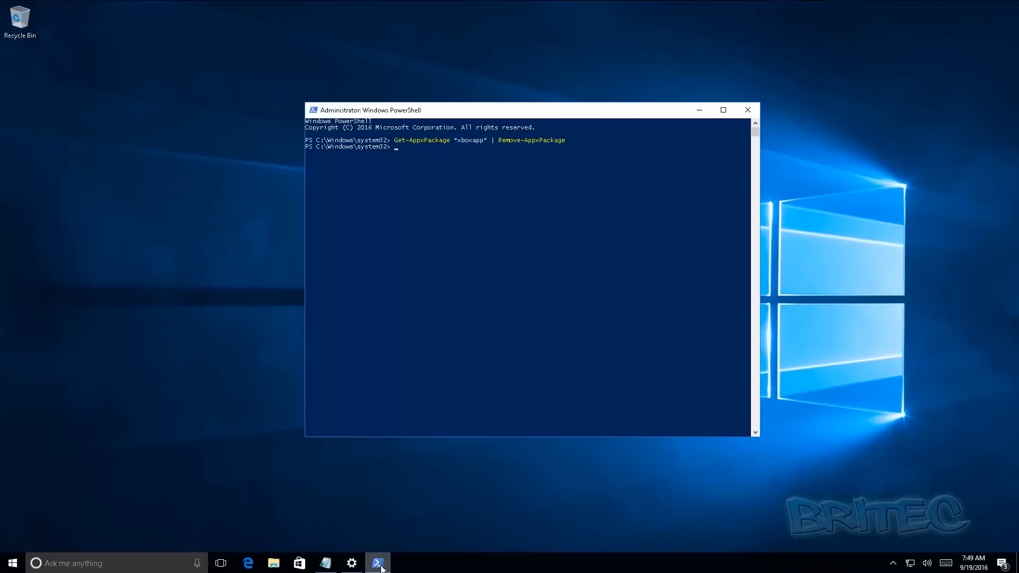
Step: Copy Get-AppxPackage *onenote* | Remove-AppxPackage from Notepad, run it in the administrator PowerShell, and close PowerShell
{"action": "left_click", "coordinate": [332, 566]}
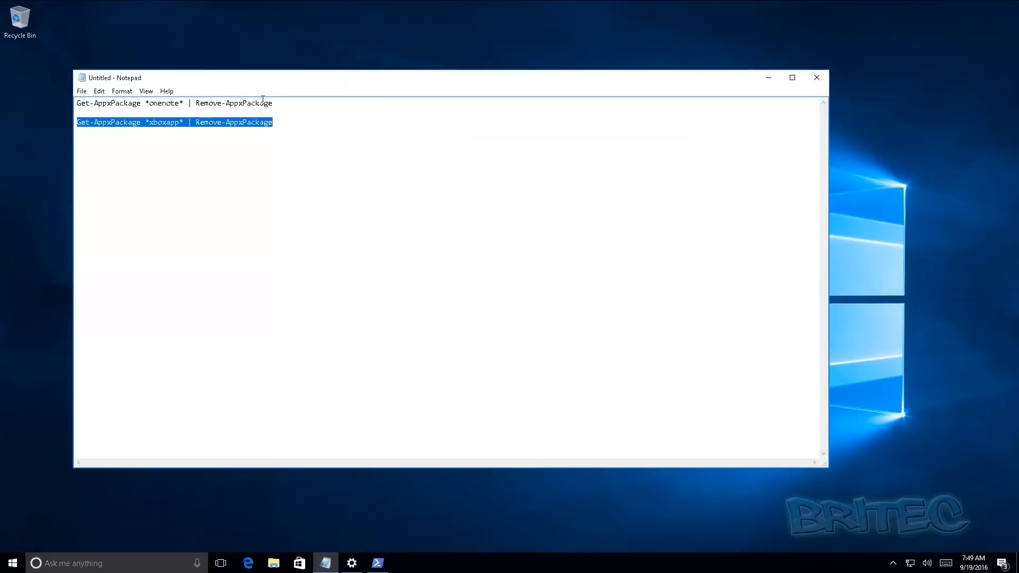
{"action": "left_click_drag", "start_coordinate": [278, 105], "coordinate": [52, 108]}
{"action": "right_click", "coordinate": [142, 103]}
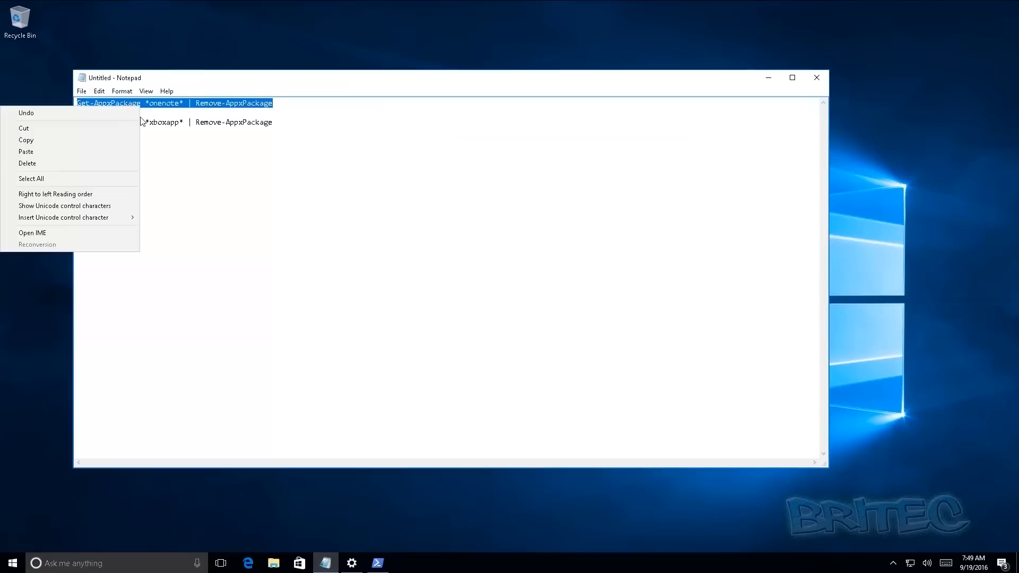
{"action": "left_click", "coordinate": [113, 142]}
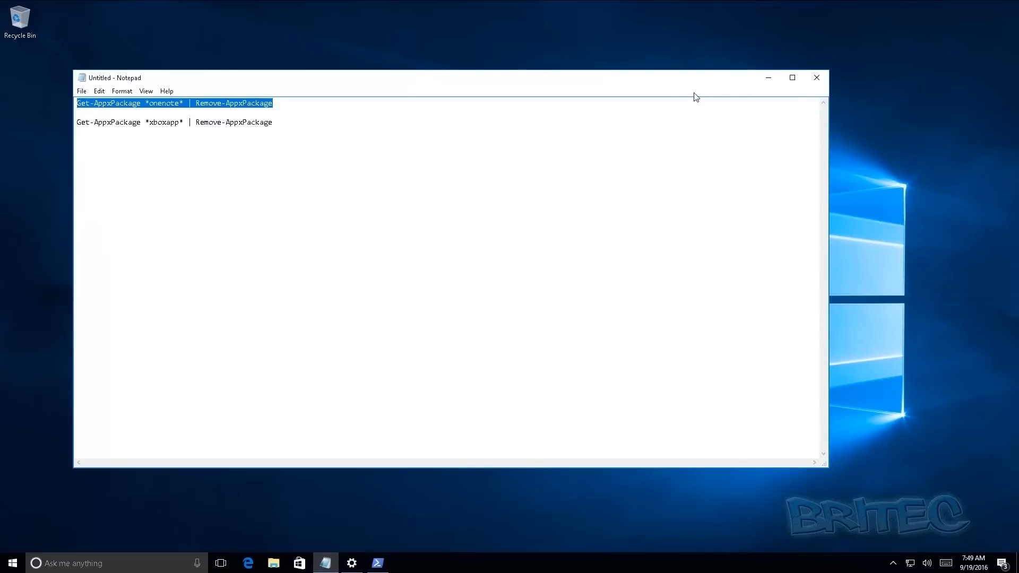
{"action": "left_click", "coordinate": [767, 77]}
{"action": "right_click", "coordinate": [417, 165]}
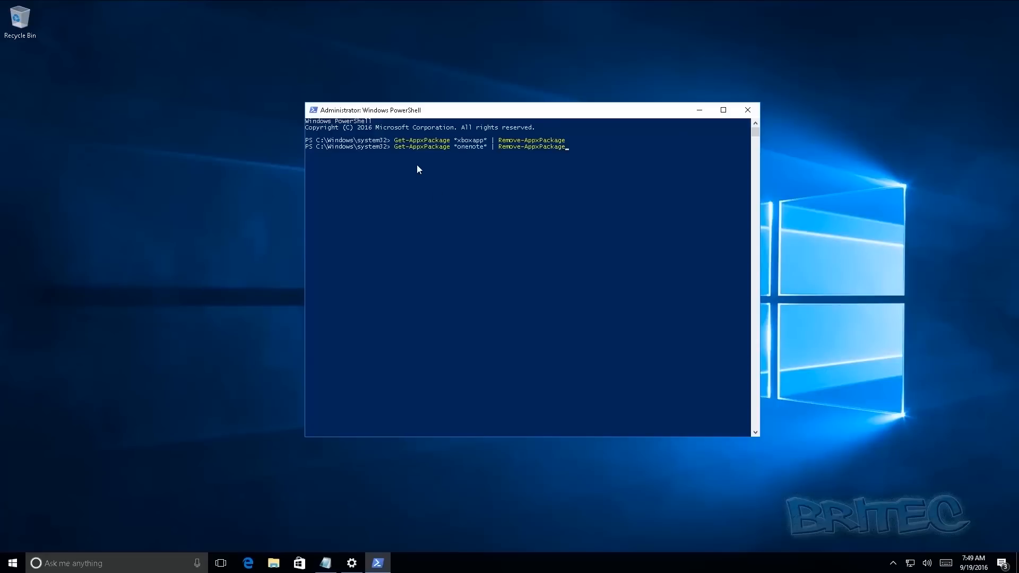
{"action": "key", "text": "Return"}
{"action": "left_click", "coordinate": [745, 114]}
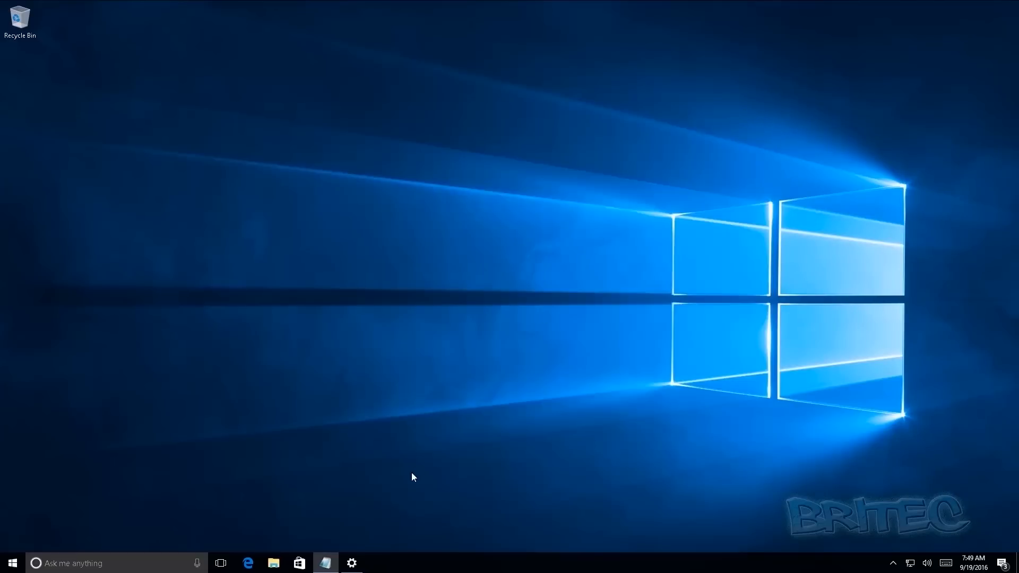
Step: Reload the Apps & features list in Settings to check for OneNote and Xbox, and close the window
{"action": "left_click", "coordinate": [351, 563]}
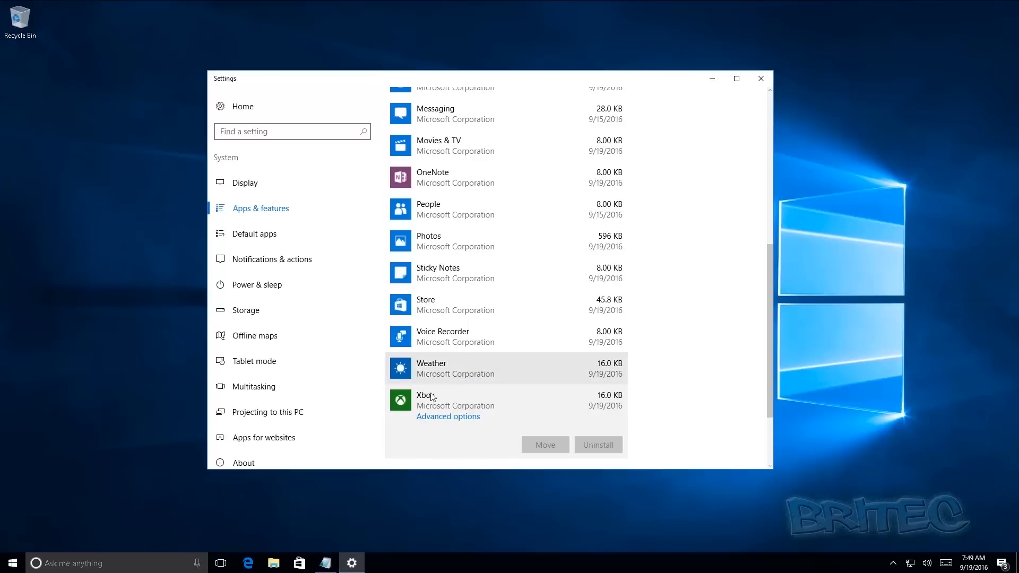
{"action": "left_click", "coordinate": [251, 185]}
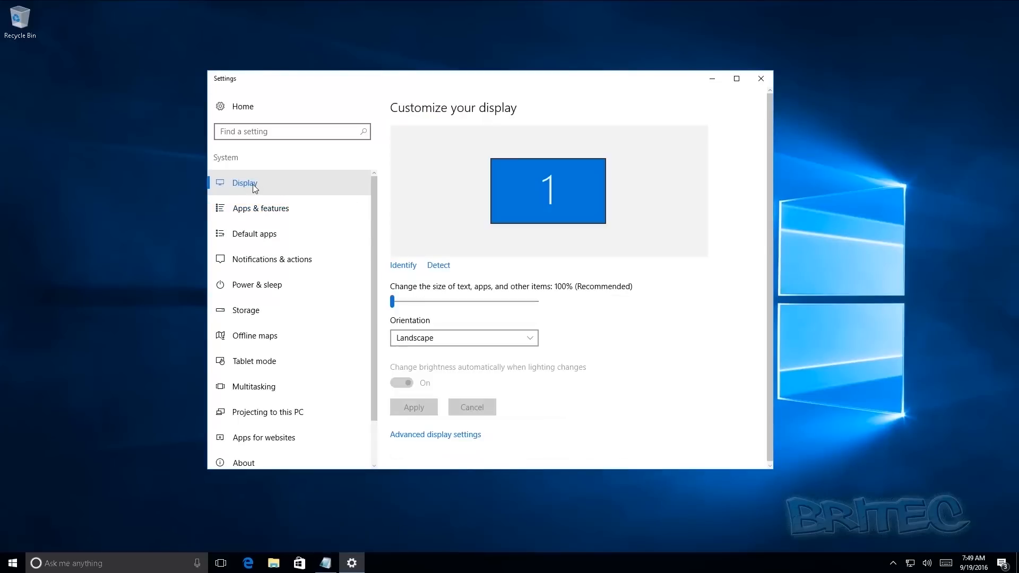
{"action": "left_click", "coordinate": [255, 208]}
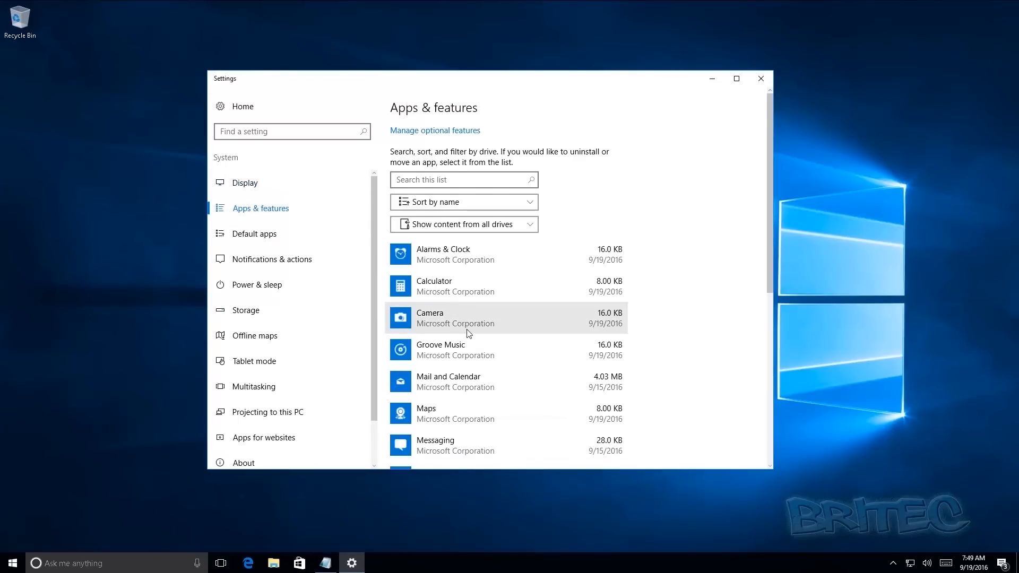
{"action": "scroll", "coordinate": [469, 297], "scroll_direction": "down", "scroll_amount": 5}
{"action": "scroll", "coordinate": [469, 335], "scroll_direction": "up", "scroll_amount": 3}
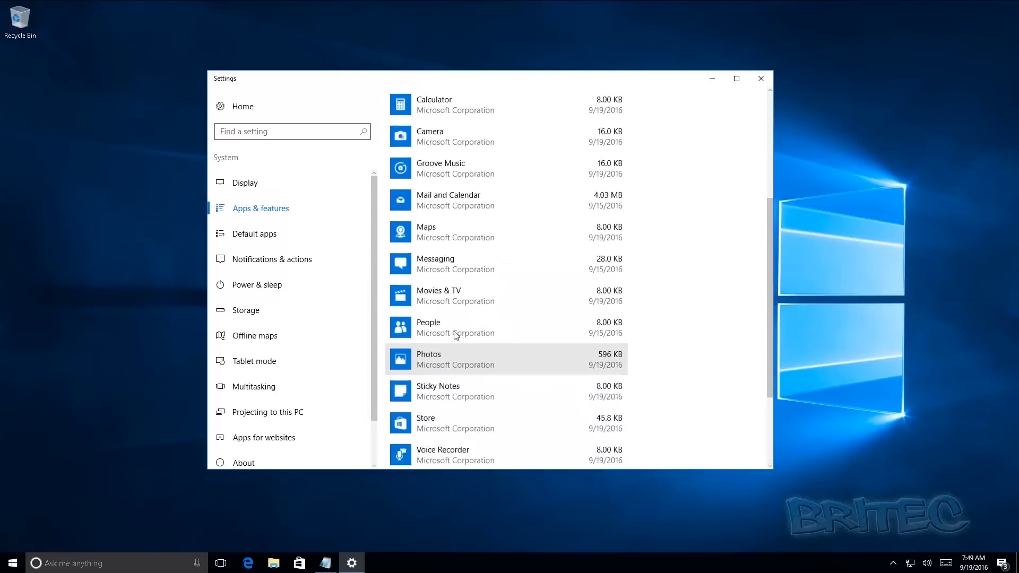
{"action": "scroll", "coordinate": [472, 351], "scroll_direction": "up", "scroll_amount": 3}
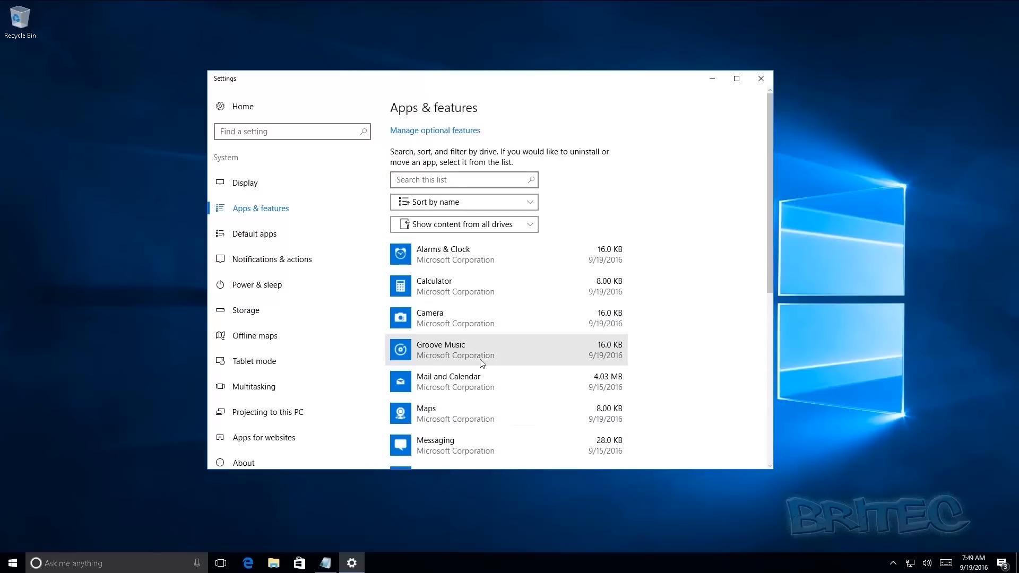
{"action": "left_click", "coordinate": [760, 79]}
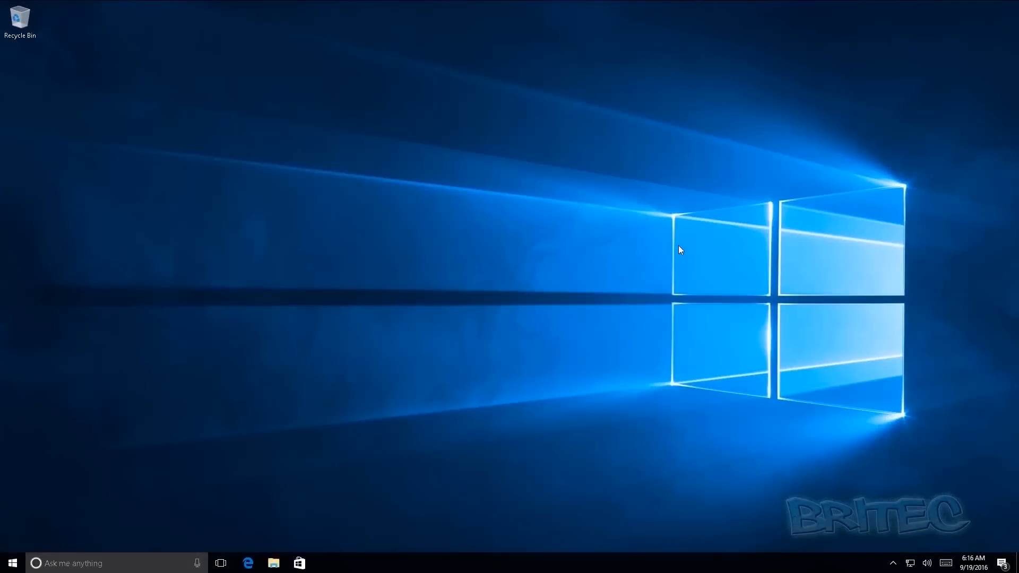
Step: Open the advanced options of Windows Update from Settings and enable Defer feature updates
{"action": "left_click", "coordinate": [14, 561]}
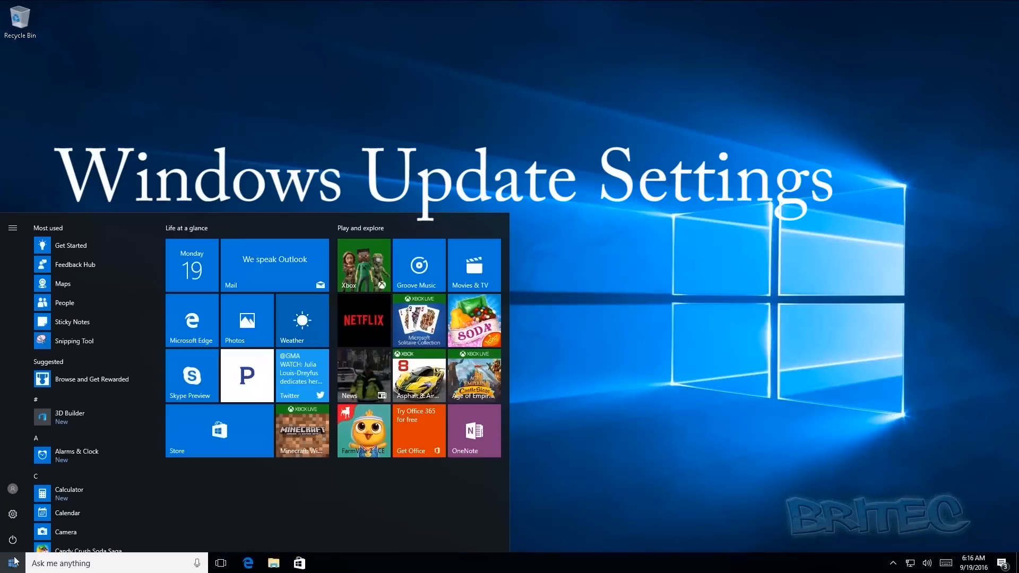
{"action": "left_click", "coordinate": [12, 514]}
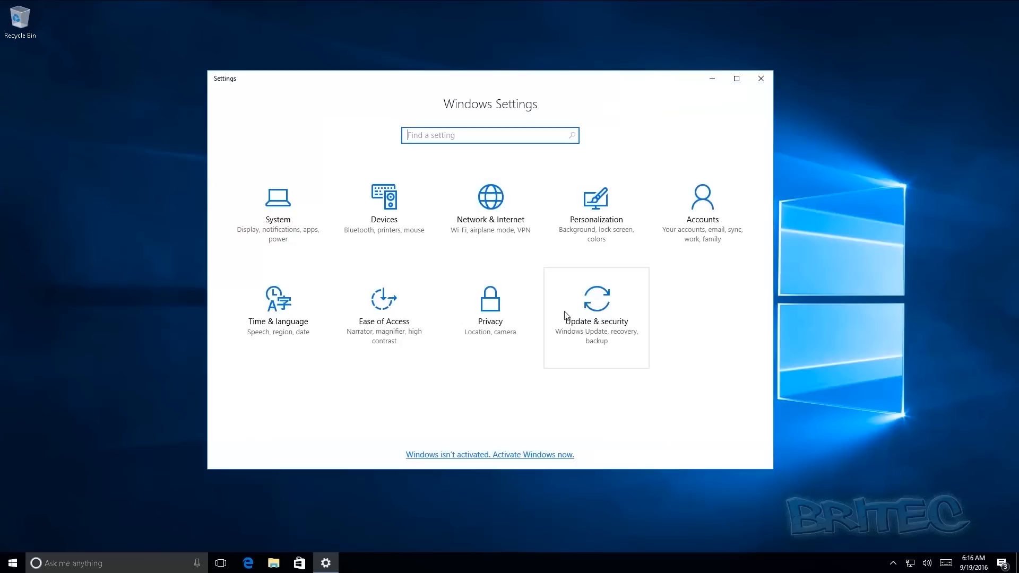
{"action": "left_click", "coordinate": [595, 326]}
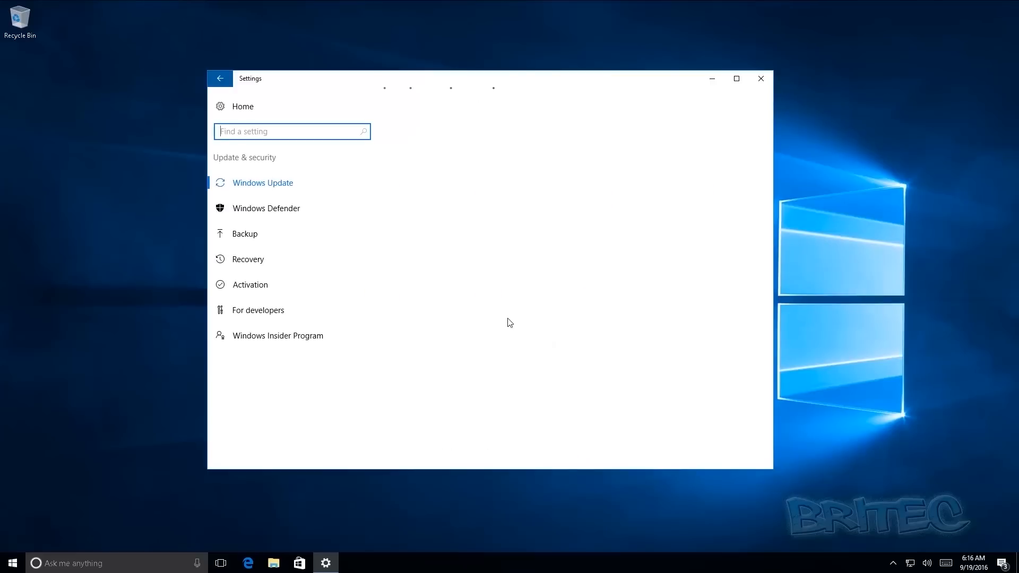
{"action": "left_click", "coordinate": [260, 183]}
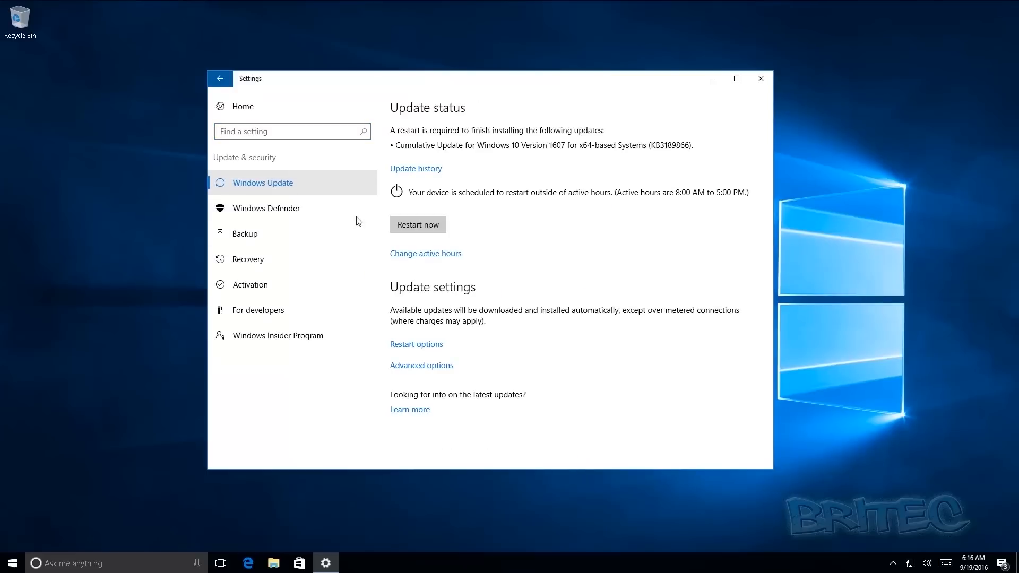
{"action": "left_click", "coordinate": [421, 371]}
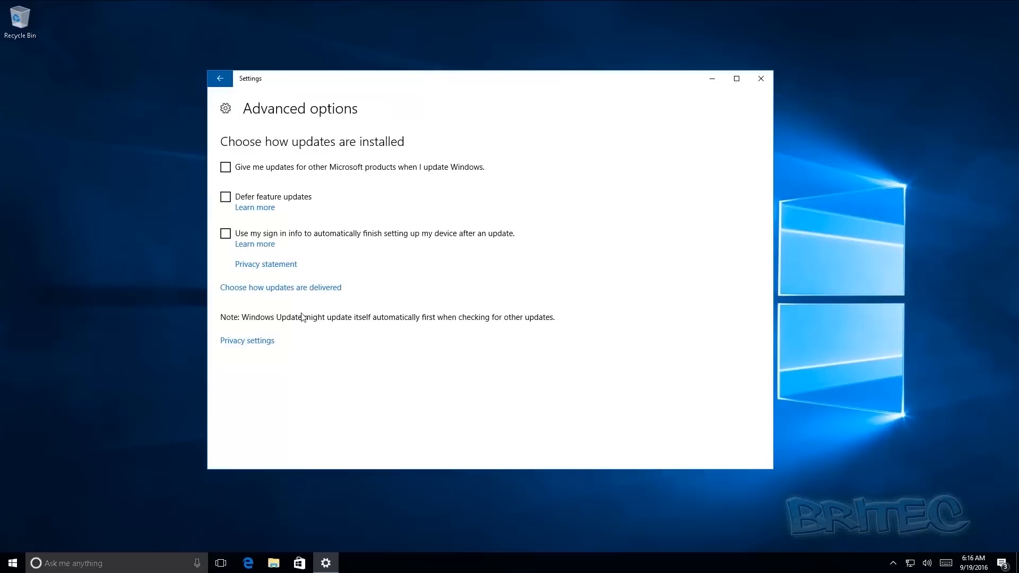
{"action": "left_click", "coordinate": [227, 198]}
Step: In the update delivery options, choose PCs on my local network and turn off updates from more than one place
{"action": "left_click", "coordinate": [284, 288]}
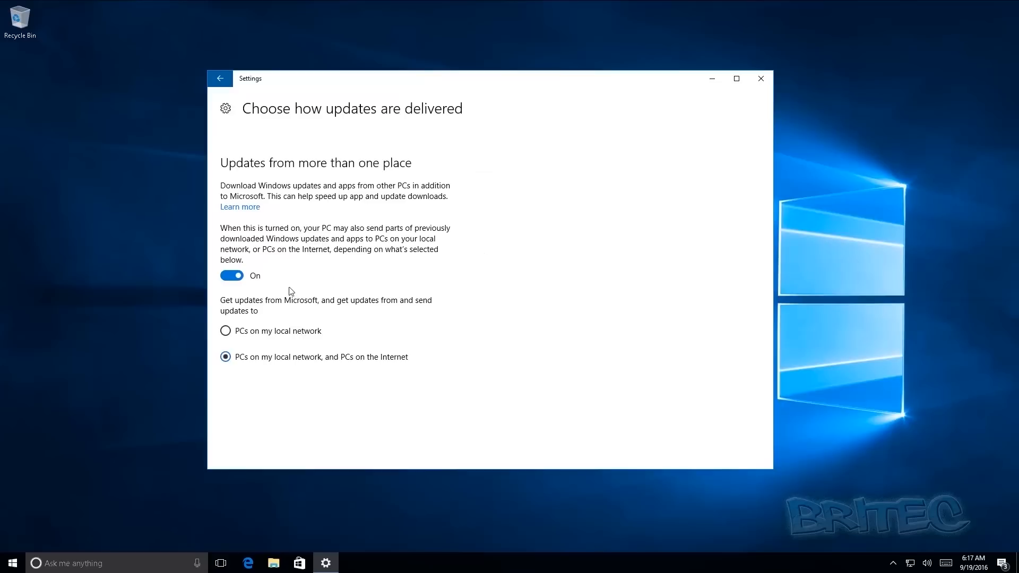
{"action": "left_click", "coordinate": [232, 276]}
{"action": "left_click", "coordinate": [233, 278]}
{"action": "left_click", "coordinate": [226, 332]}
{"action": "left_click", "coordinate": [232, 277]}
{"action": "left_click", "coordinate": [221, 79]}
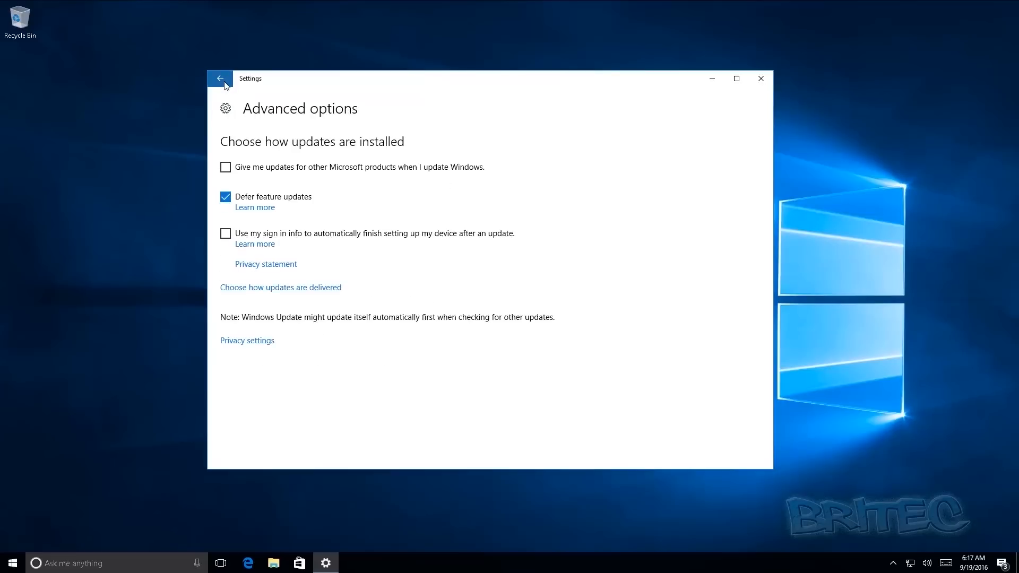
Step: In the general privacy options, turn off the advertising ID, sending typing and writing info, language list access, and apps on other devices opening apps
{"action": "left_click", "coordinate": [244, 342]}
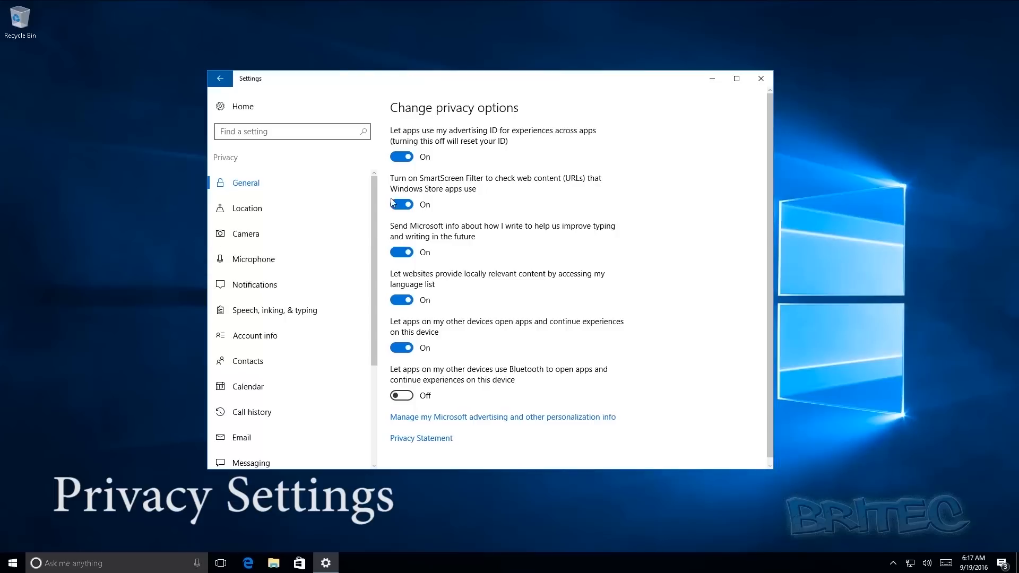
{"action": "left_click", "coordinate": [401, 158]}
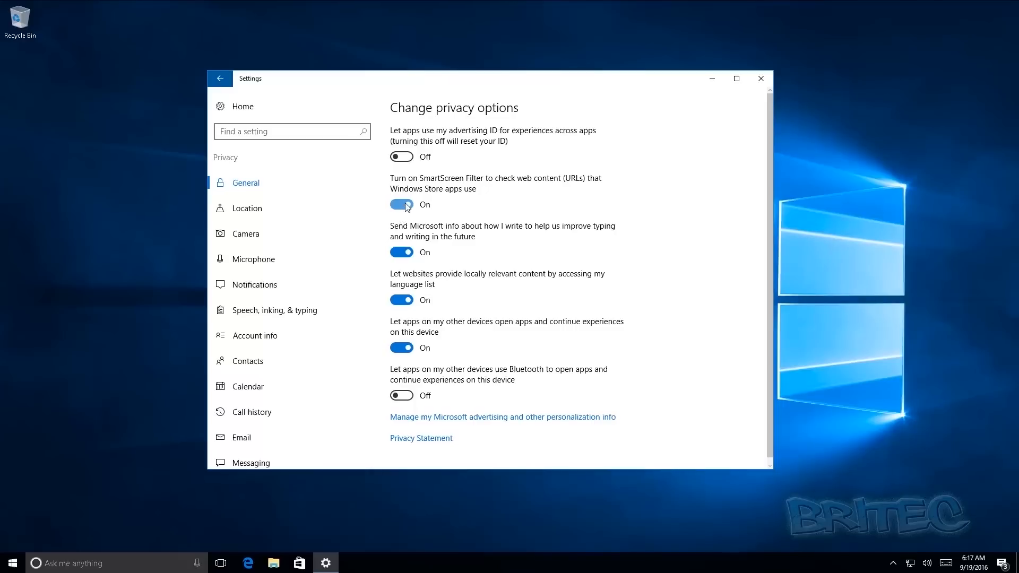
{"action": "left_click", "coordinate": [398, 254]}
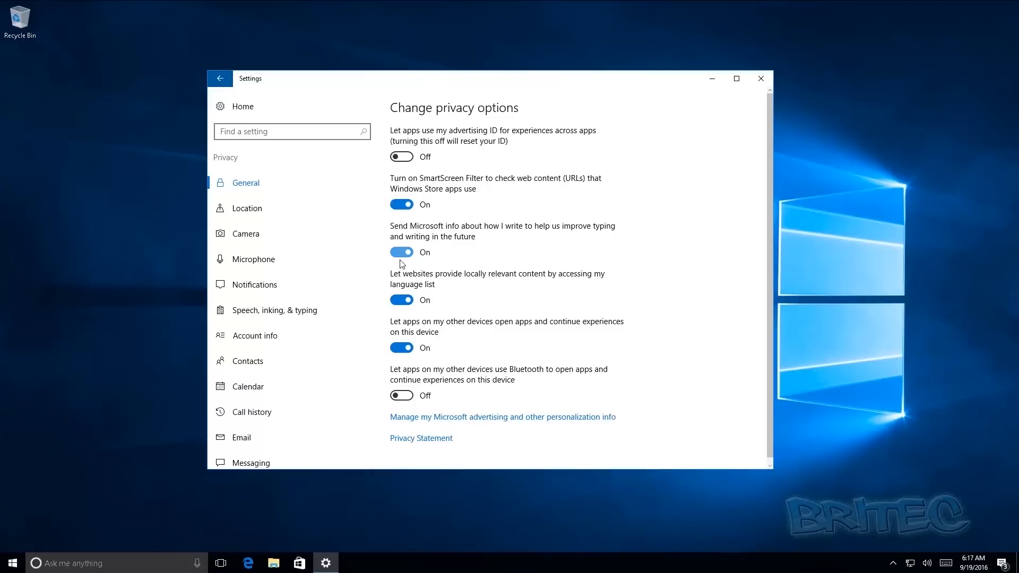
{"action": "left_click", "coordinate": [401, 300]}
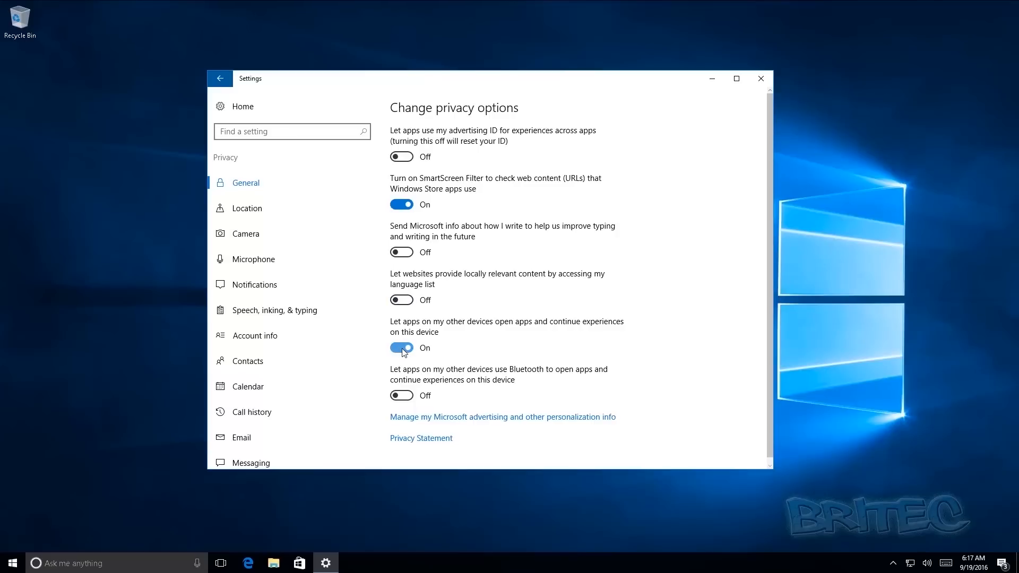
{"action": "left_click", "coordinate": [401, 348]}
Step: Open the Microsoft advertising and personalization page in Edge, turn off Personalized ads in this browser, and close the browser
{"action": "scroll", "coordinate": [424, 371], "scroll_direction": "down", "scroll_amount": 1}
{"action": "left_click", "coordinate": [444, 416]}
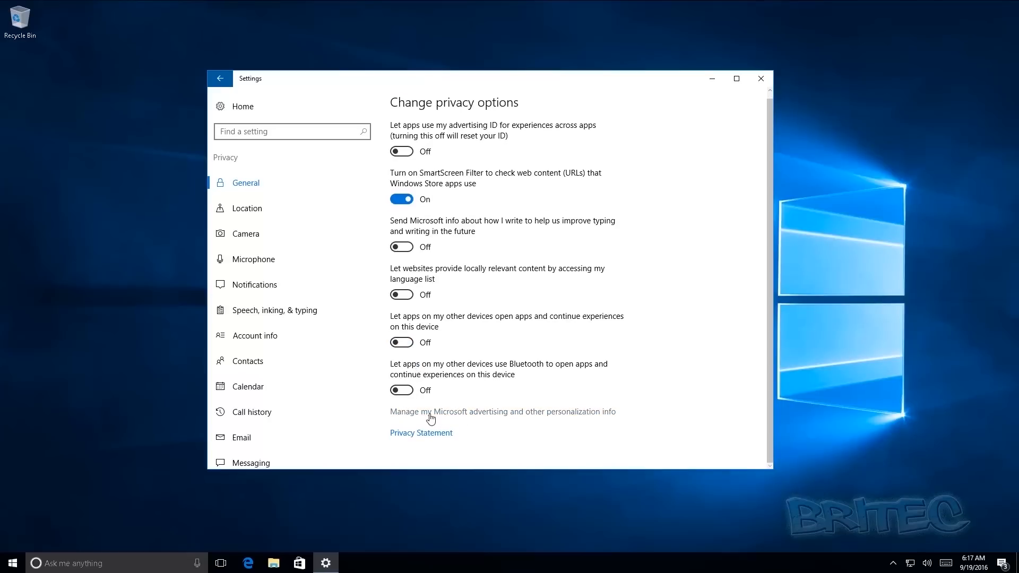
{"action": "left_click", "coordinate": [430, 415]}
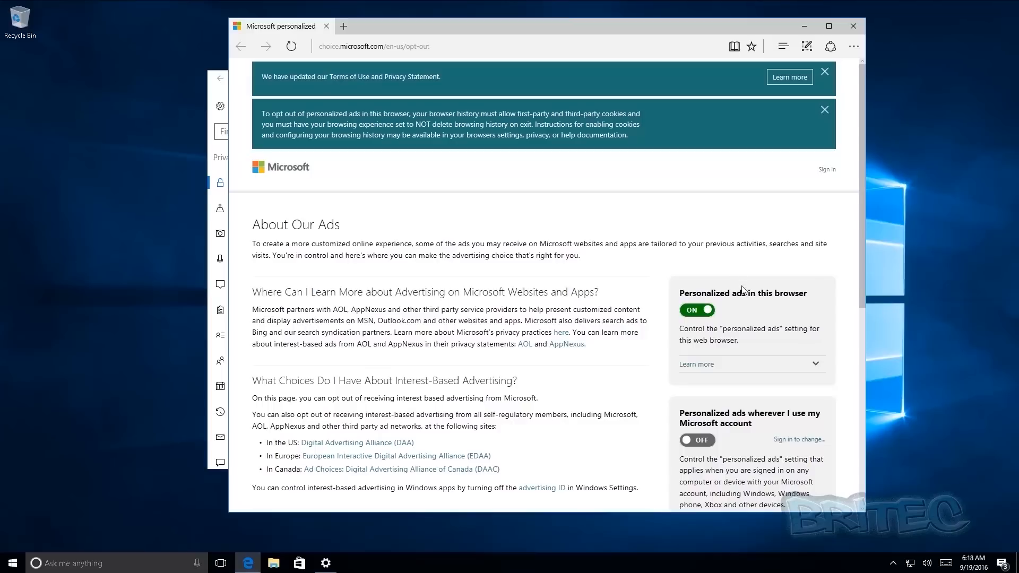
{"action": "left_click", "coordinate": [698, 312]}
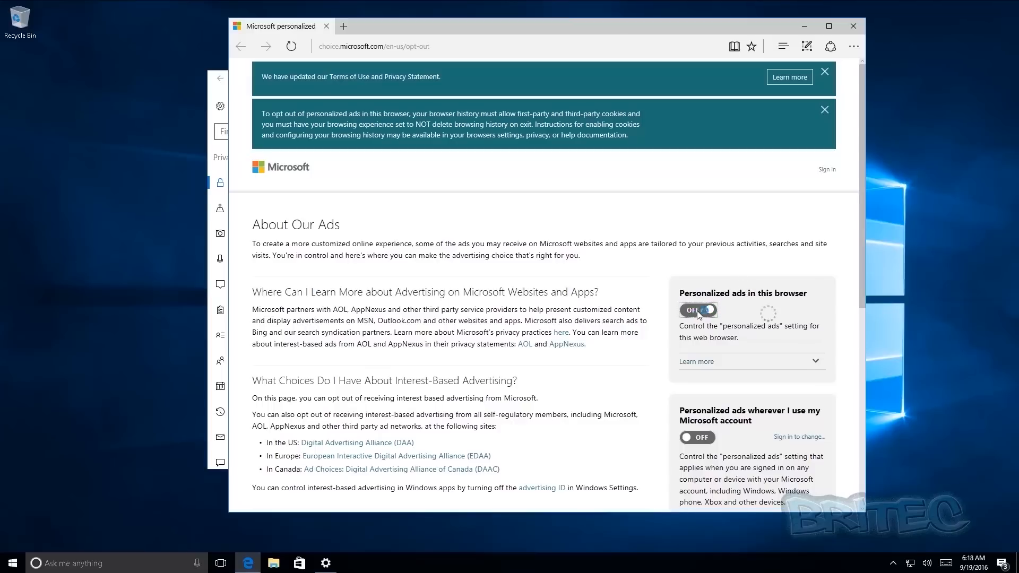
{"action": "scroll", "coordinate": [743, 305], "scroll_direction": "down", "scroll_amount": 7}
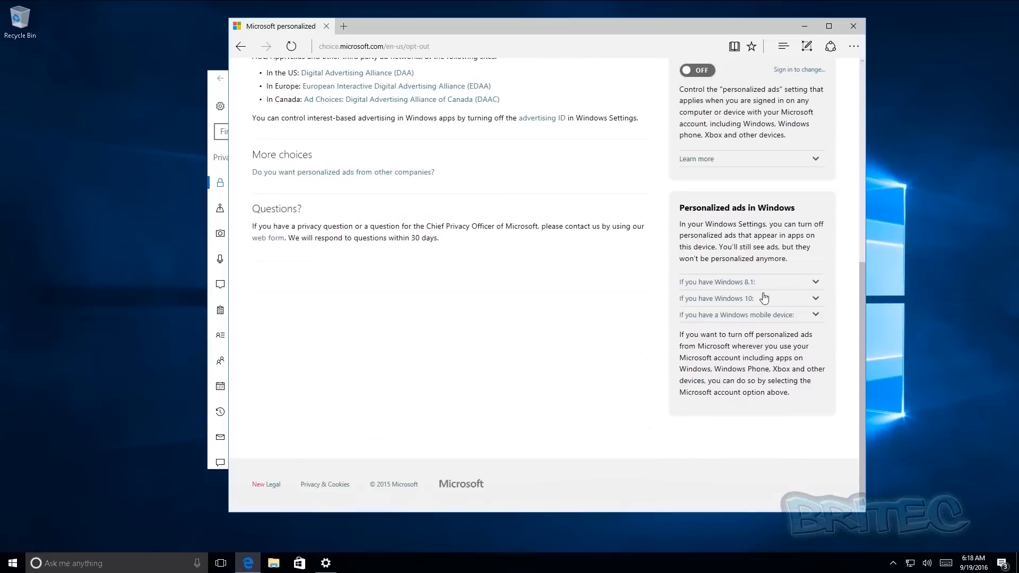
{"action": "scroll", "coordinate": [763, 298], "scroll_direction": "up", "scroll_amount": 7}
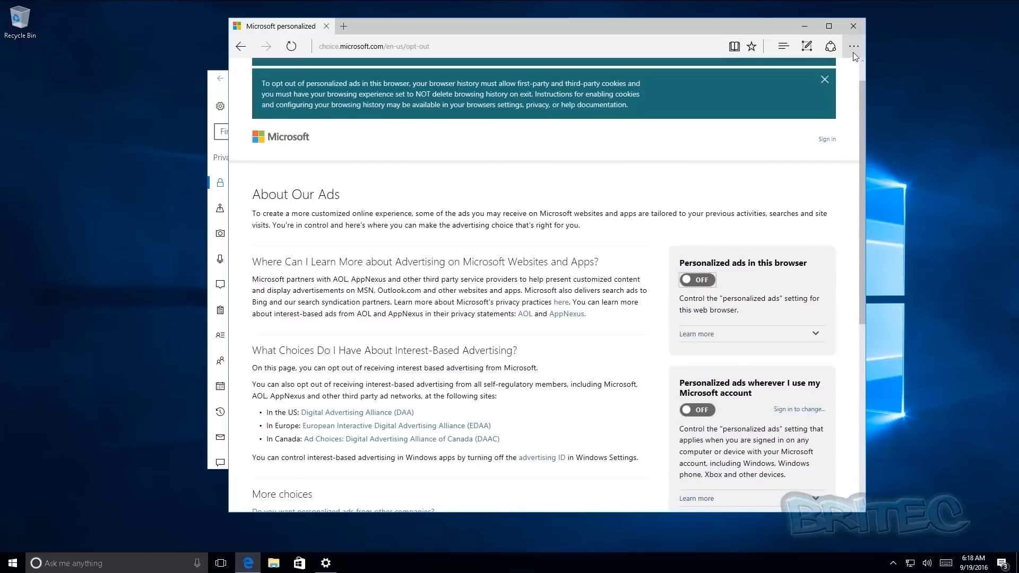
{"action": "left_click", "coordinate": [853, 27]}
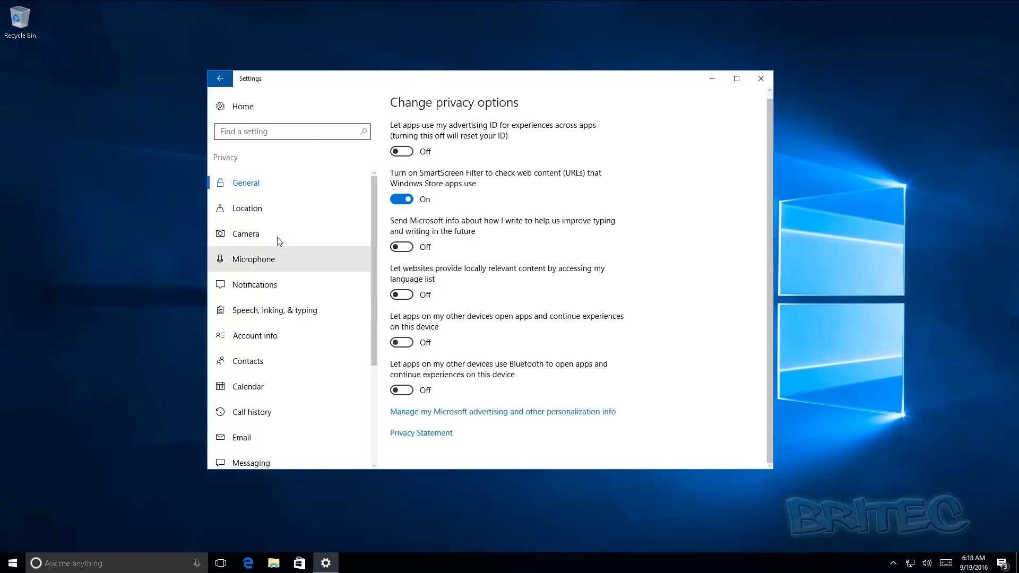
Step: Turn off the Location service in the privacy settings and review the location history, app permissions and geofencing sections
{"action": "left_click", "coordinate": [251, 215]}
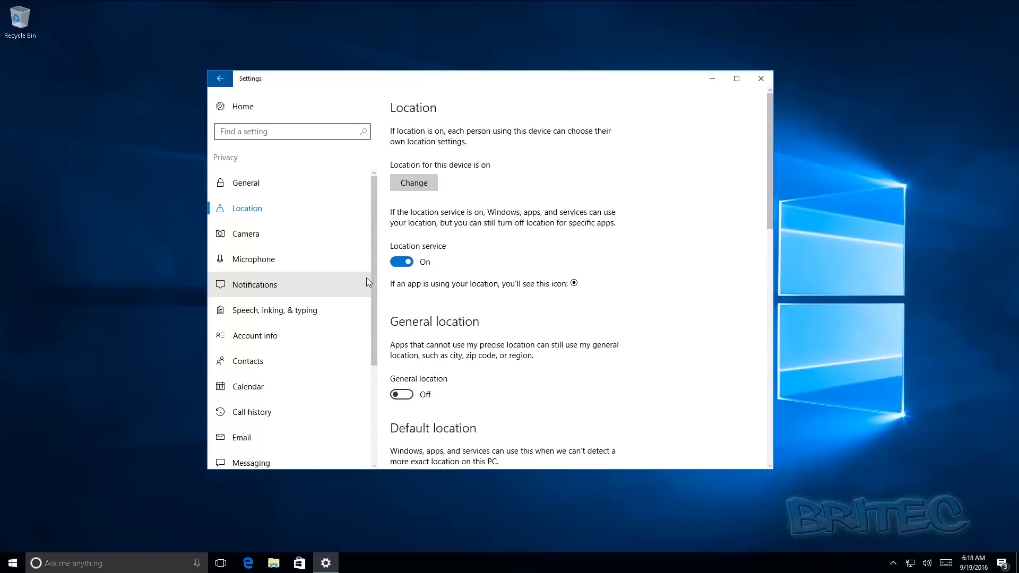
{"action": "left_click", "coordinate": [401, 262]}
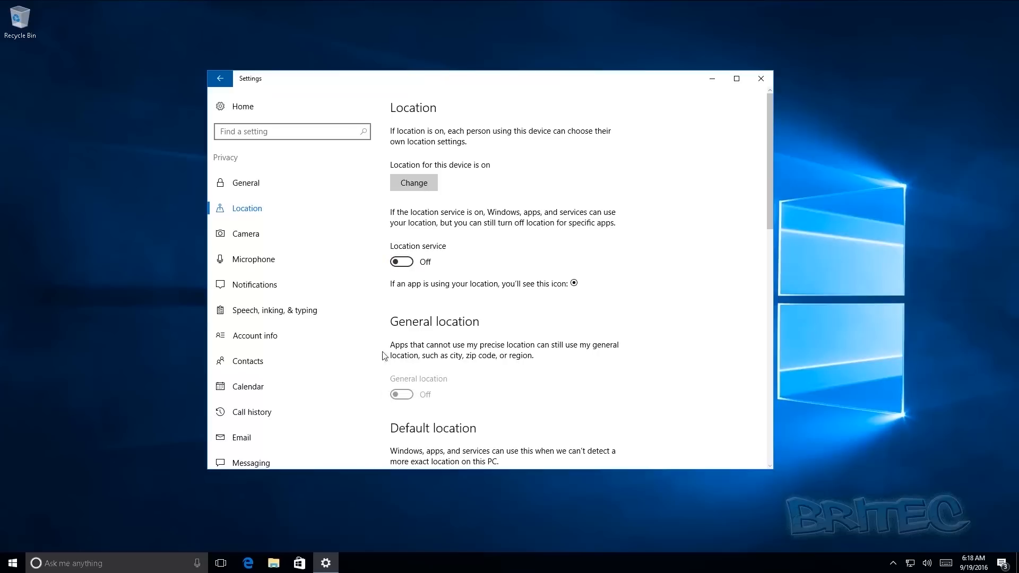
{"action": "scroll", "coordinate": [384, 355], "scroll_direction": "down", "scroll_amount": 5}
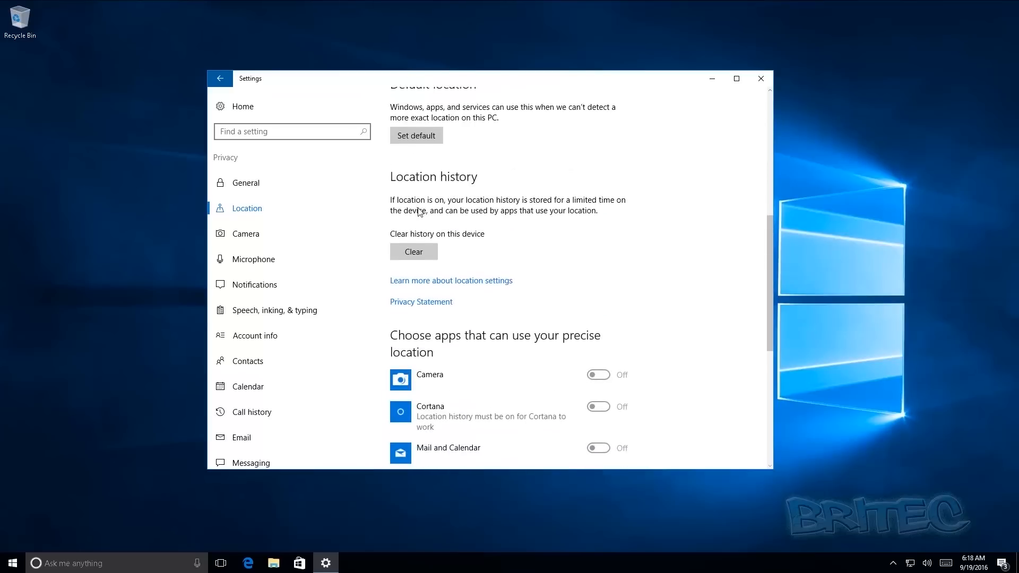
{"action": "scroll", "coordinate": [419, 212], "scroll_direction": "up", "scroll_amount": 1}
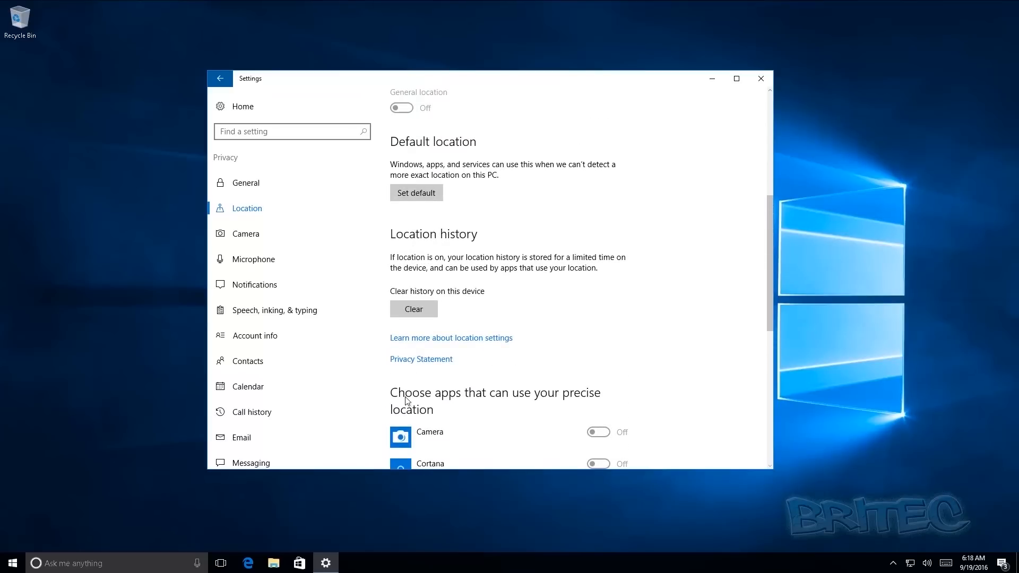
{"action": "scroll", "coordinate": [451, 404], "scroll_direction": "down", "scroll_amount": 2}
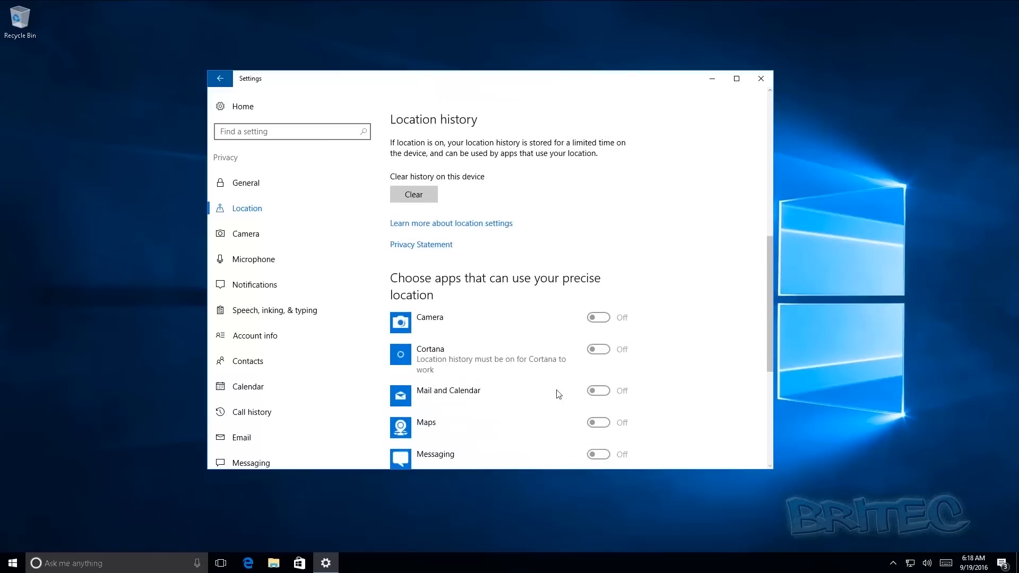
{"action": "scroll", "coordinate": [515, 356], "scroll_direction": "down", "scroll_amount": 4}
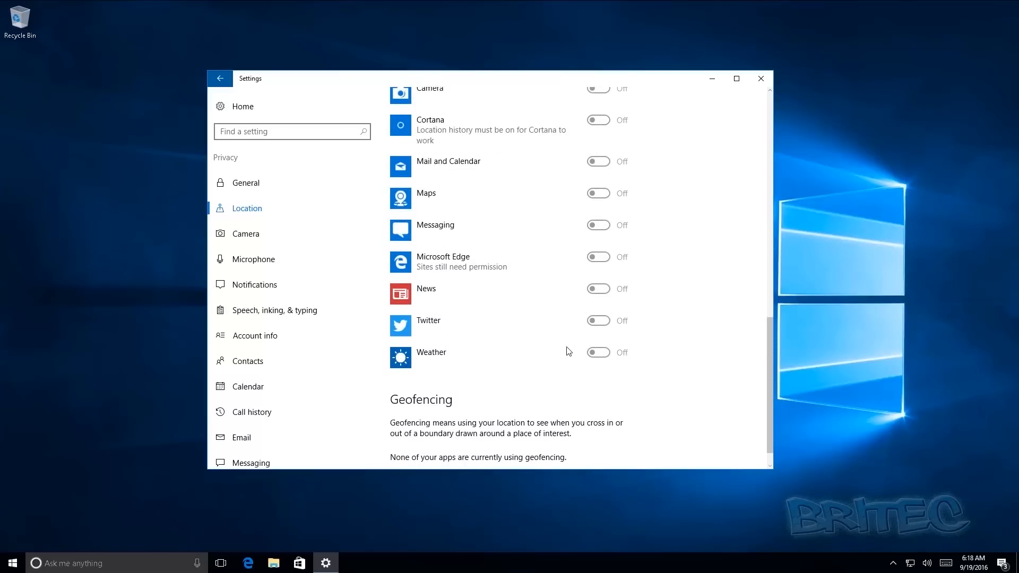
{"action": "scroll", "coordinate": [568, 352], "scroll_direction": "down", "scroll_amount": 1}
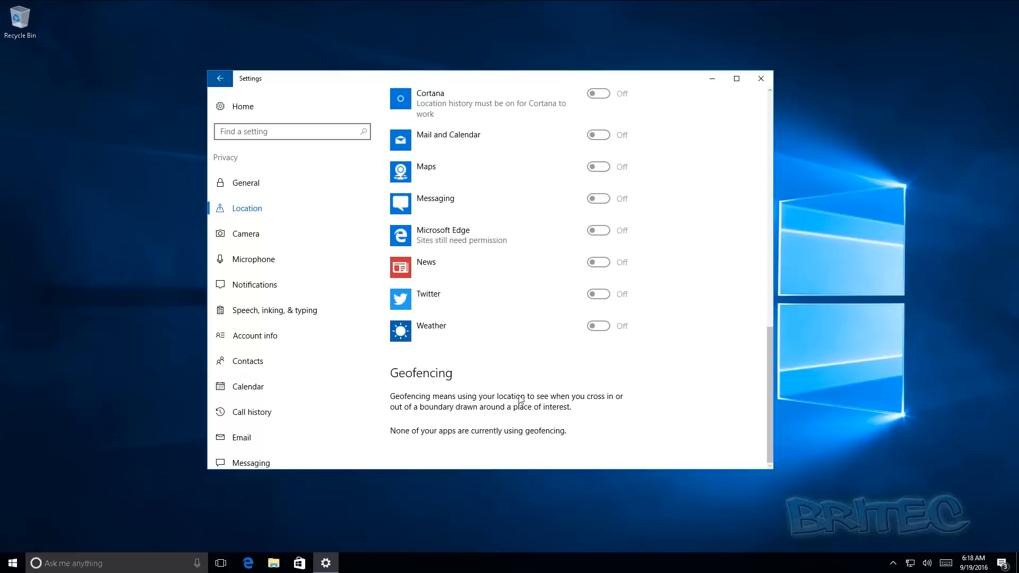
{"action": "scroll", "coordinate": [539, 388], "scroll_direction": "up", "scroll_amount": 3}
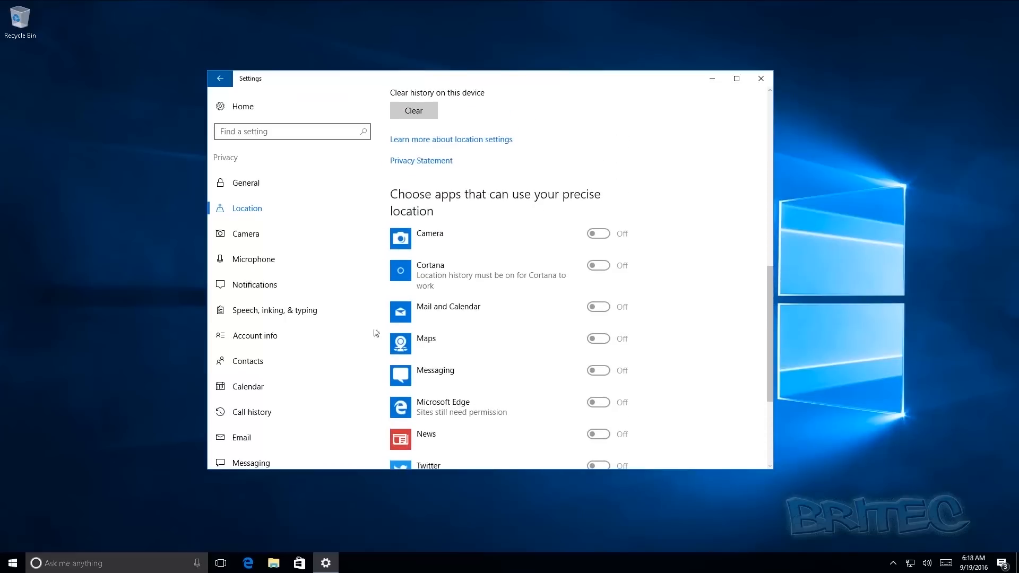
Step: Turn off app access to the camera, microphone and notifications in the privacy settings
{"action": "left_click", "coordinate": [220, 234]}
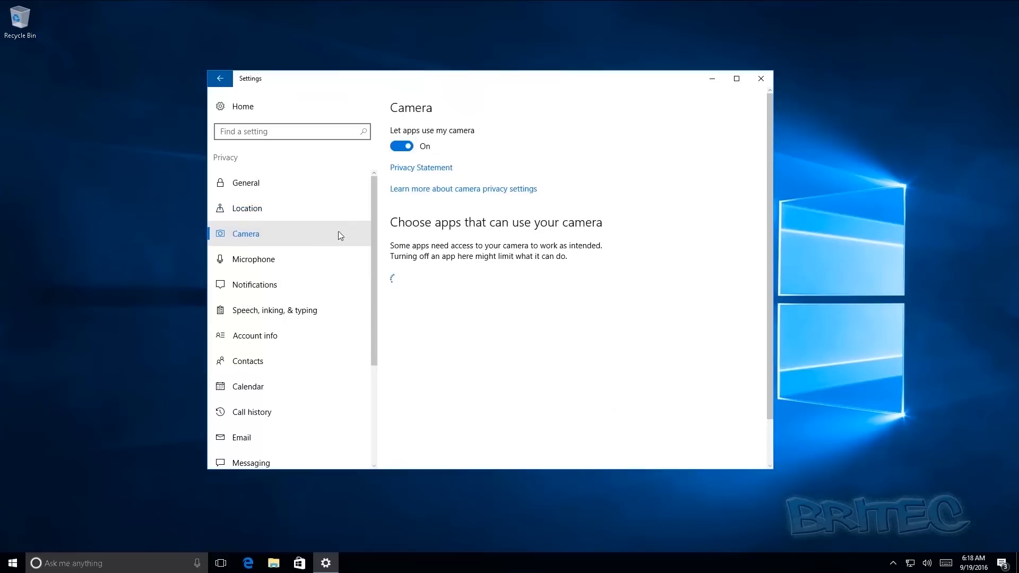
{"action": "left_click", "coordinate": [401, 146]}
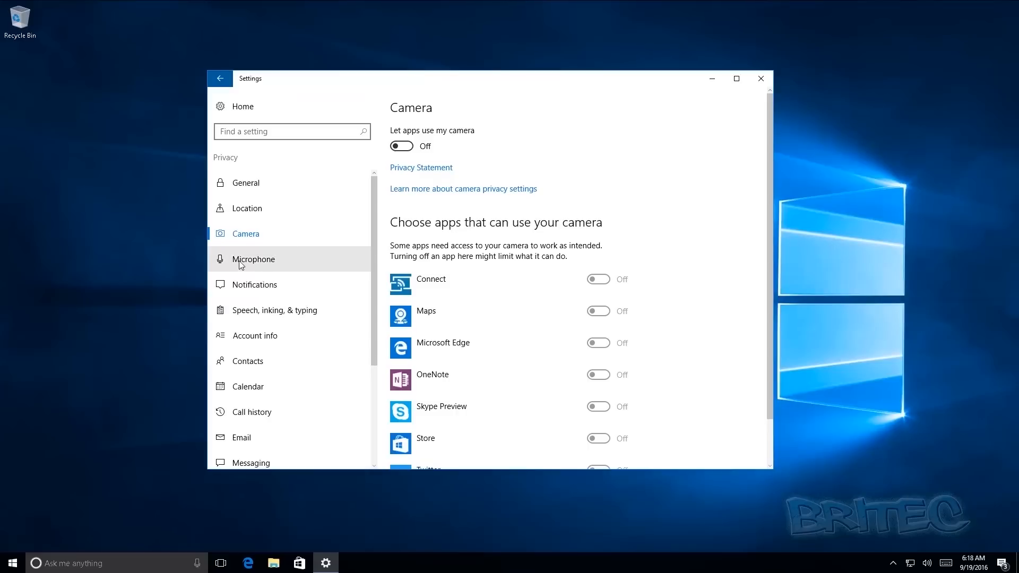
{"action": "left_click", "coordinate": [239, 260]}
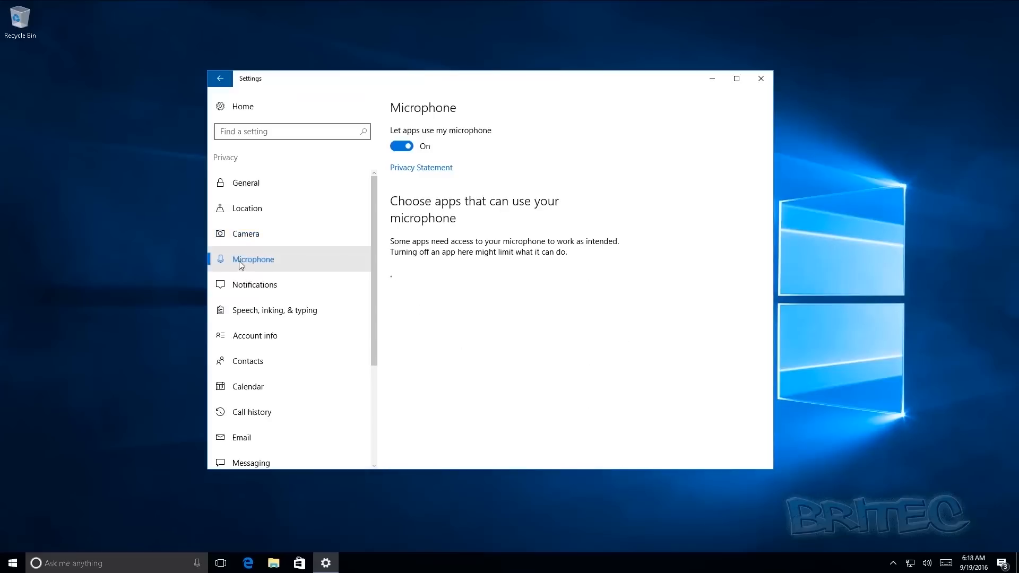
{"action": "left_click", "coordinate": [404, 148]}
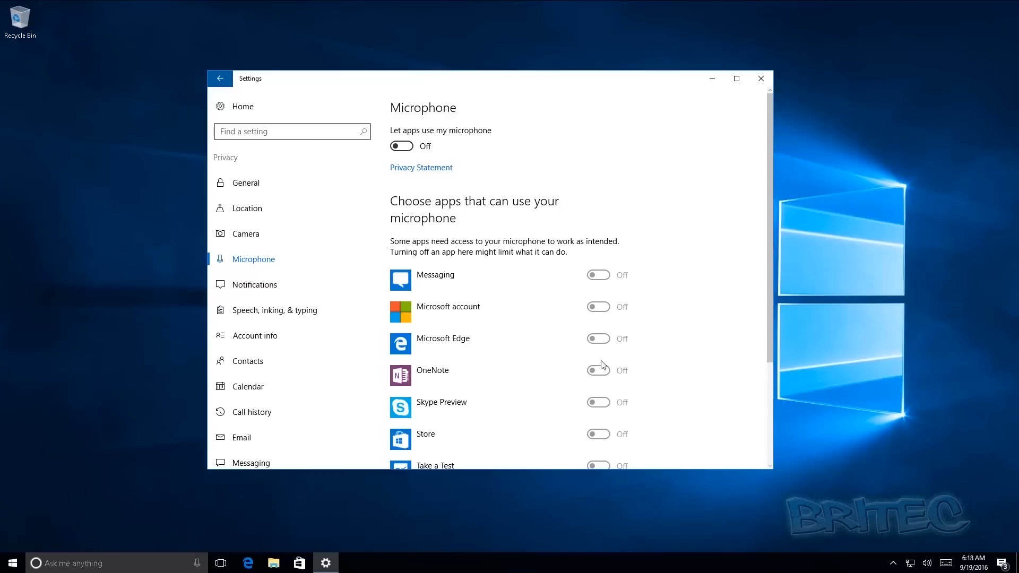
{"action": "left_click", "coordinate": [259, 287]}
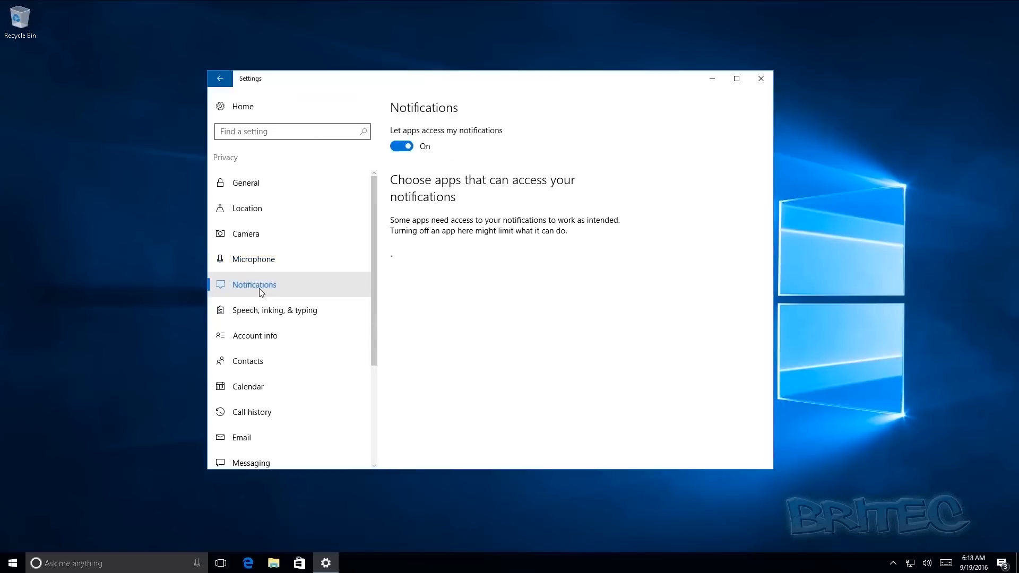
{"action": "left_click", "coordinate": [404, 147]}
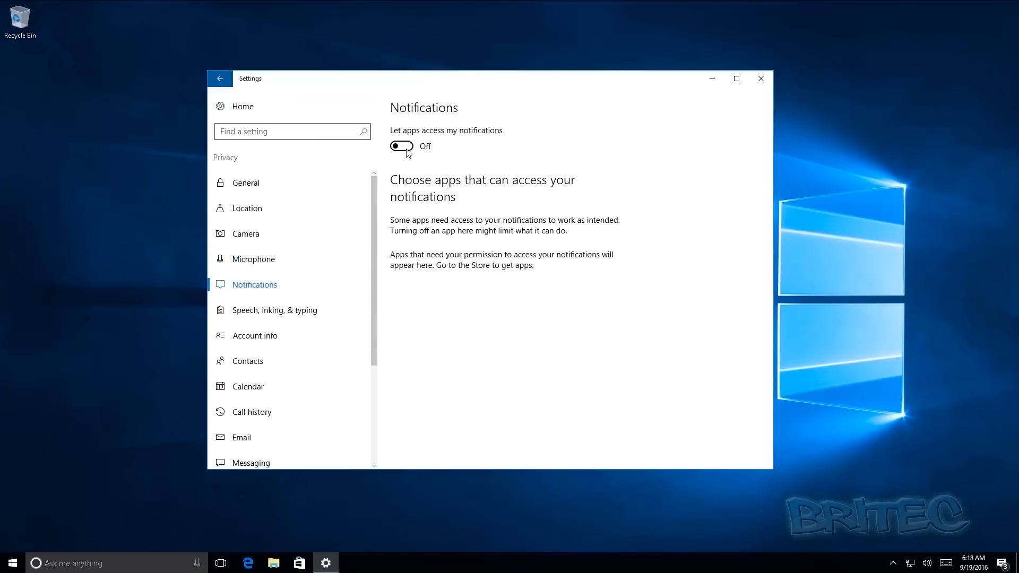
Step: Under Speech, inking, & typing, view the Bing personal info page and the Get to know me prompt, dismissing both without turning anything on
{"action": "left_click", "coordinate": [258, 313]}
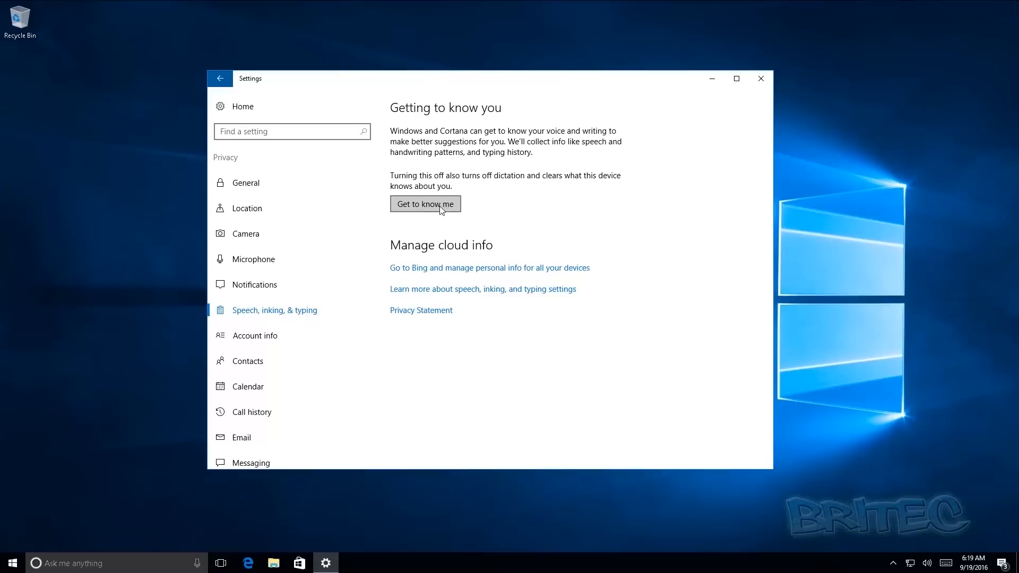
{"action": "left_click", "coordinate": [440, 267]}
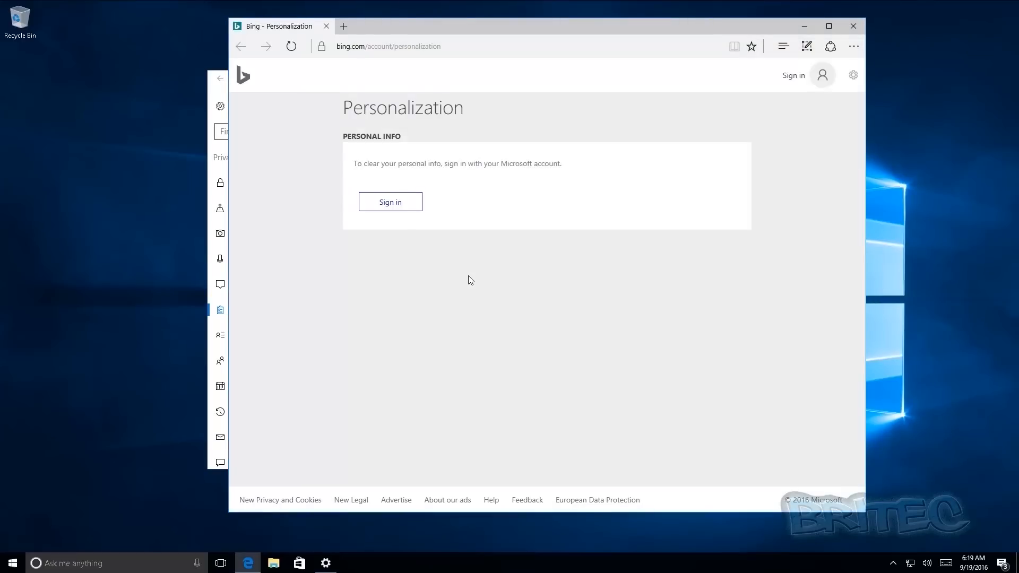
{"action": "left_click", "coordinate": [852, 26]}
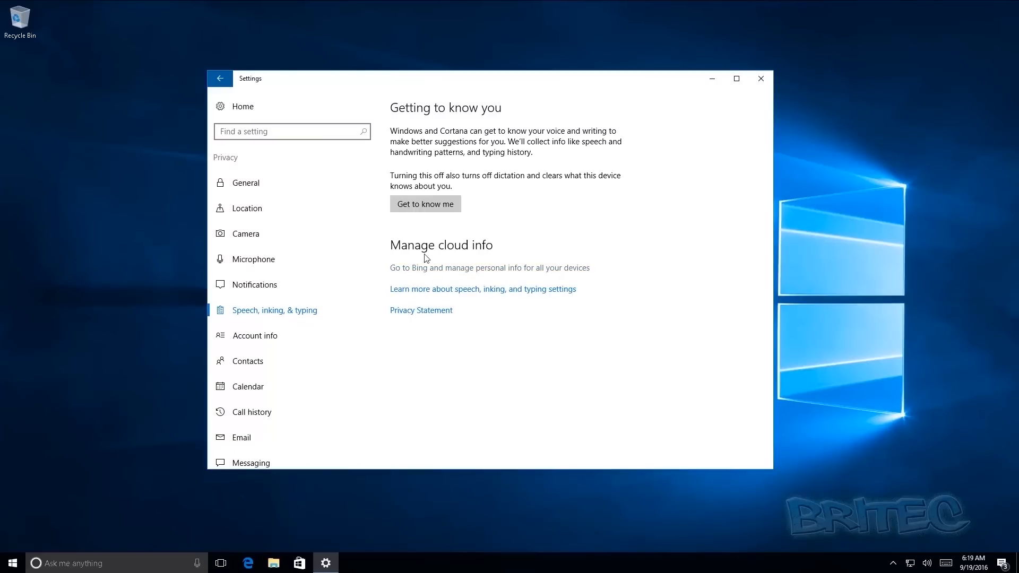
{"action": "left_click", "coordinate": [433, 204]}
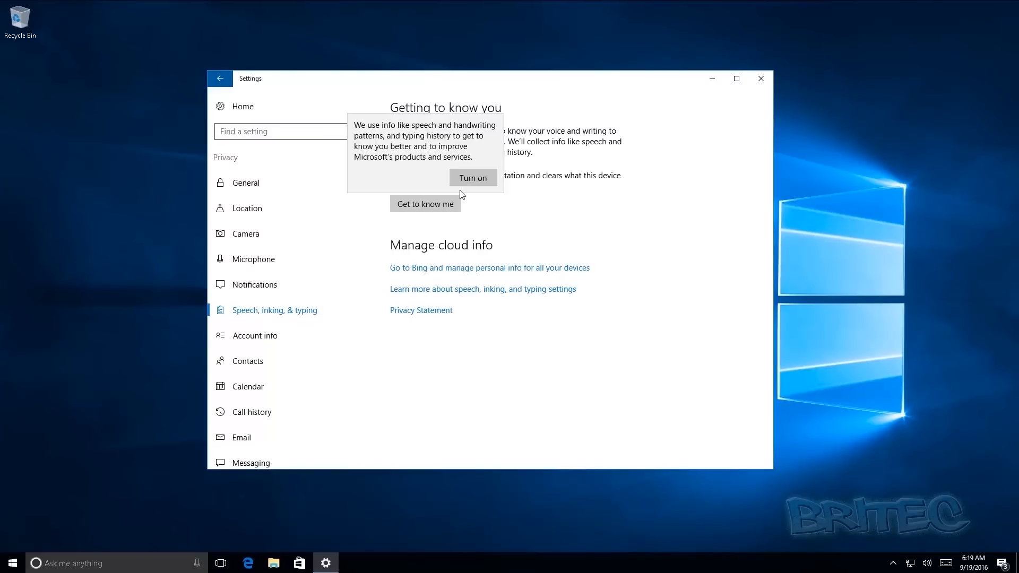
{"action": "left_click", "coordinate": [572, 162]}
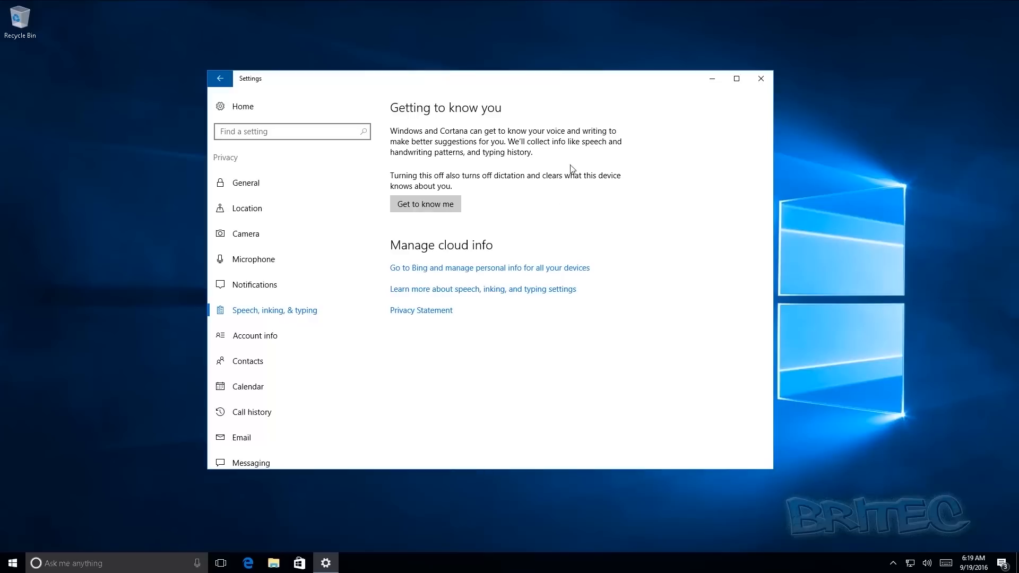
Step: Turn off app access to account info, contacts and calendar in the privacy settings
{"action": "left_click", "coordinate": [265, 328]}
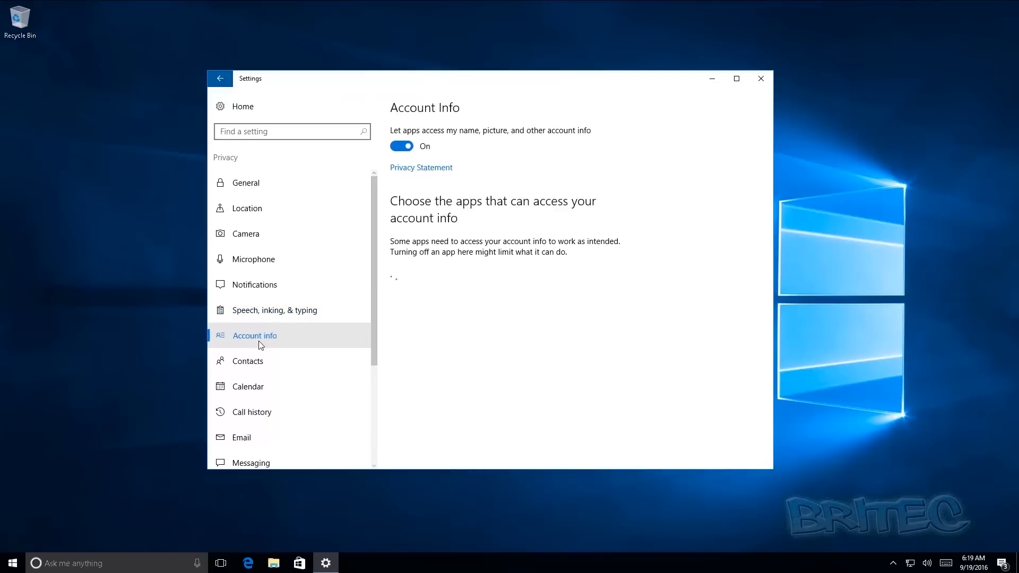
{"action": "left_click", "coordinate": [408, 150]}
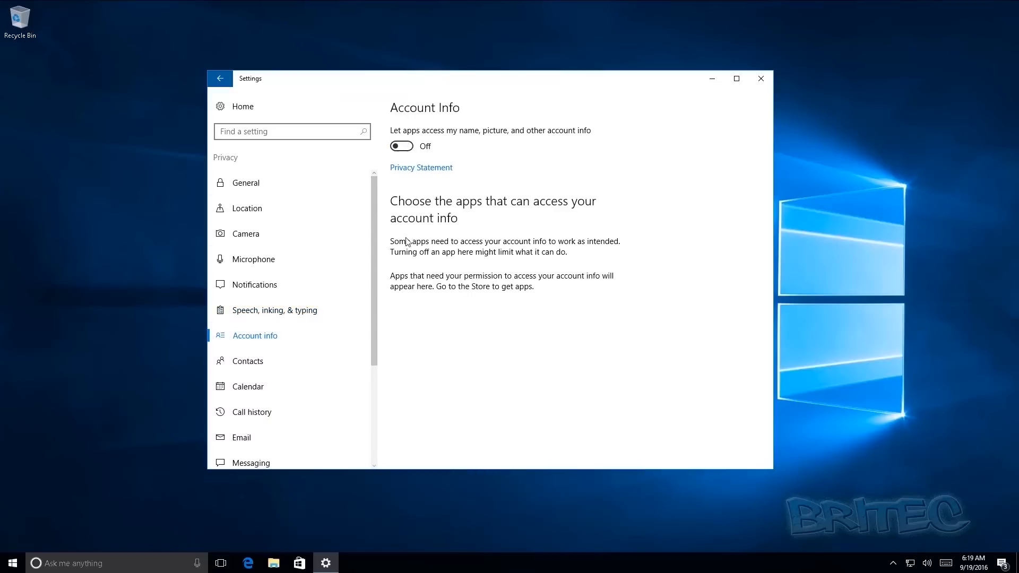
{"action": "left_click", "coordinate": [264, 360]}
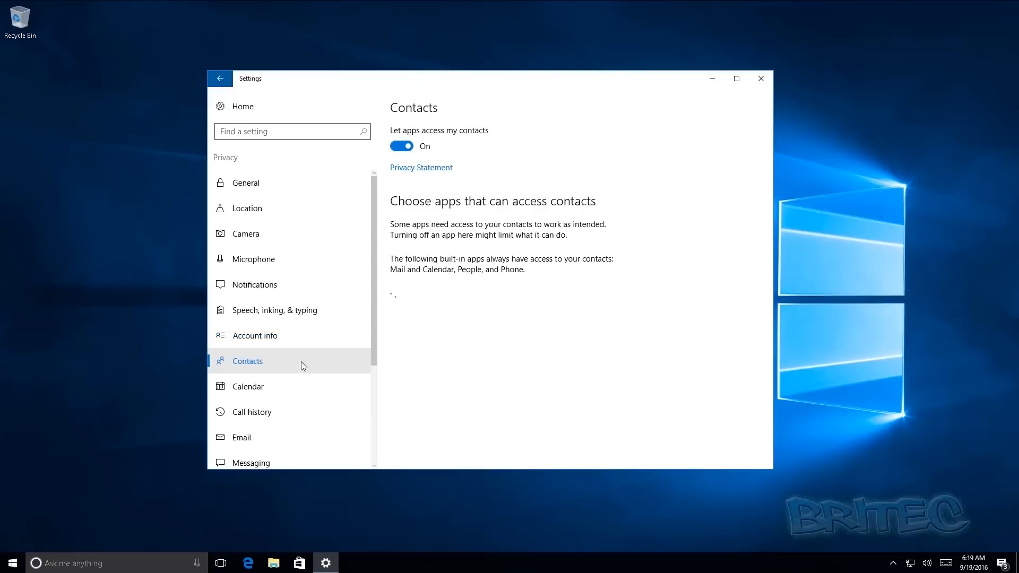
{"action": "left_click", "coordinate": [403, 146]}
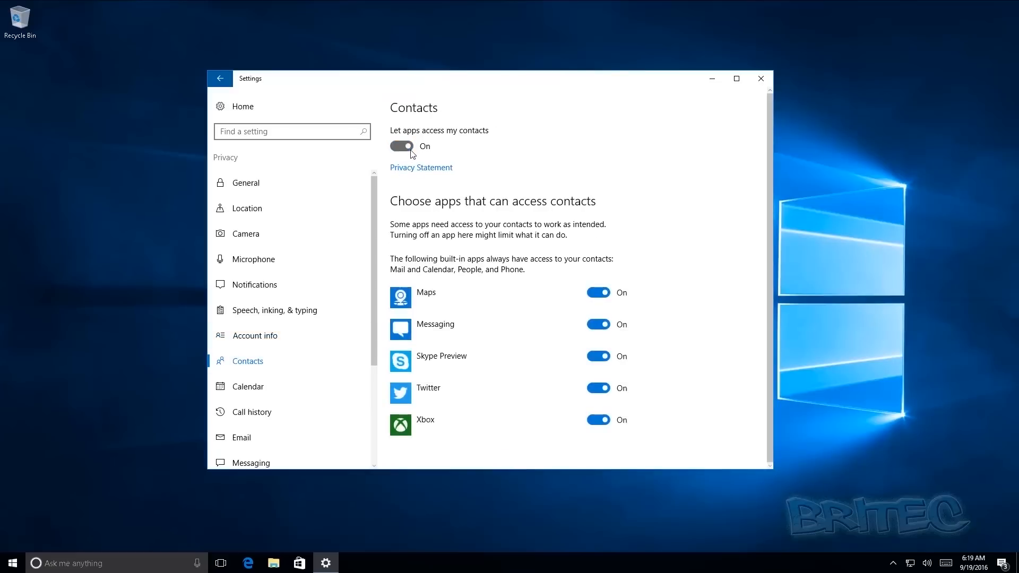
{"action": "left_click", "coordinate": [240, 391]}
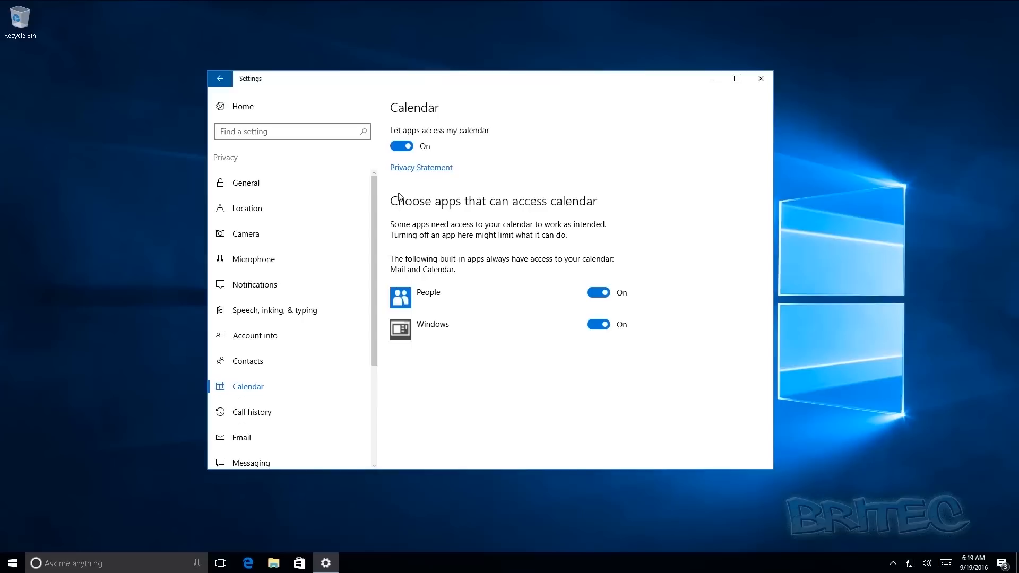
{"action": "left_click", "coordinate": [404, 147]}
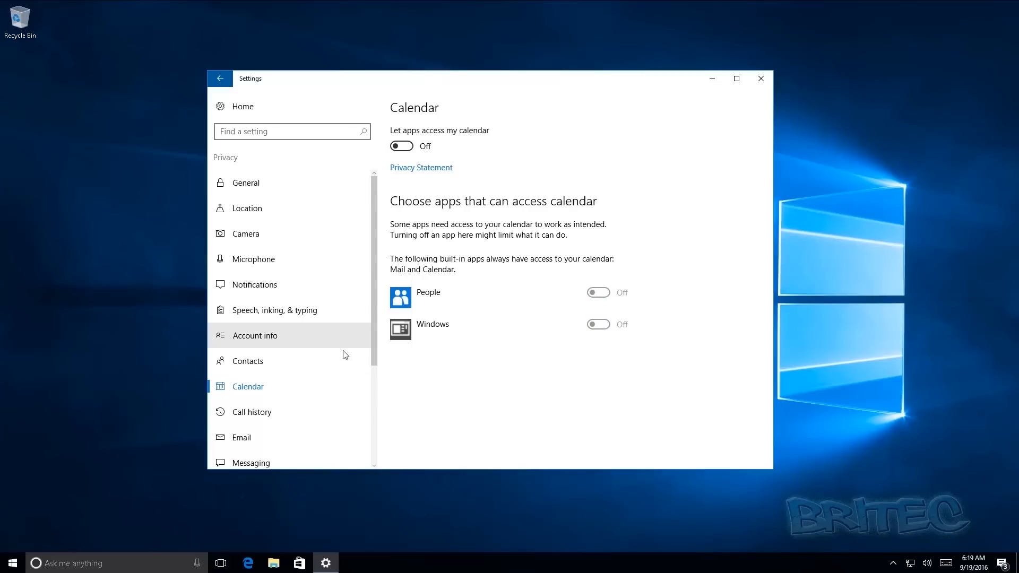
Step: Turn off app access to call history, email and messaging in the privacy settings
{"action": "scroll", "coordinate": [340, 367], "scroll_direction": "down", "scroll_amount": 3}
{"action": "left_click", "coordinate": [262, 328]}
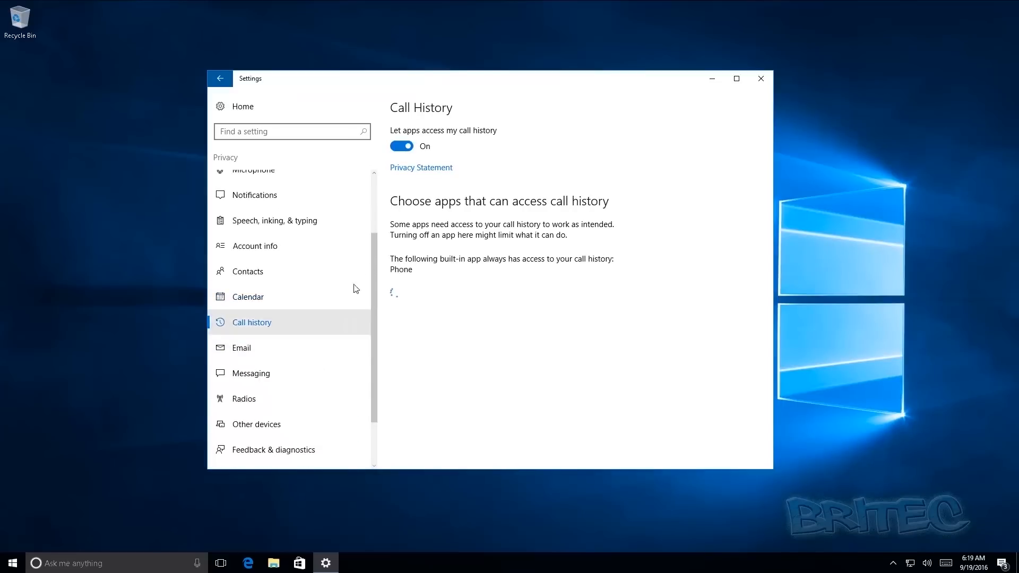
{"action": "left_click", "coordinate": [408, 150]}
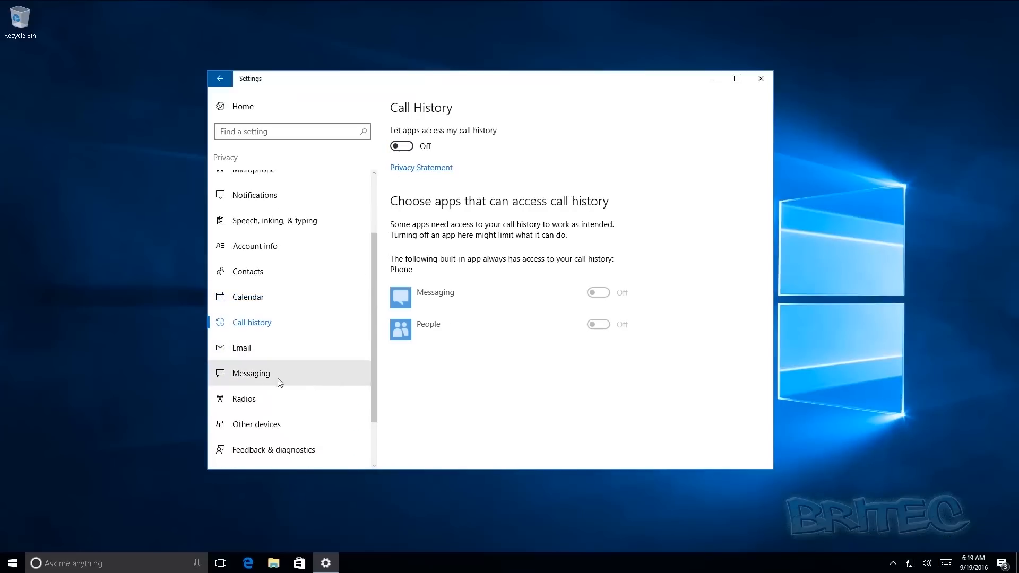
{"action": "left_click", "coordinate": [248, 357]}
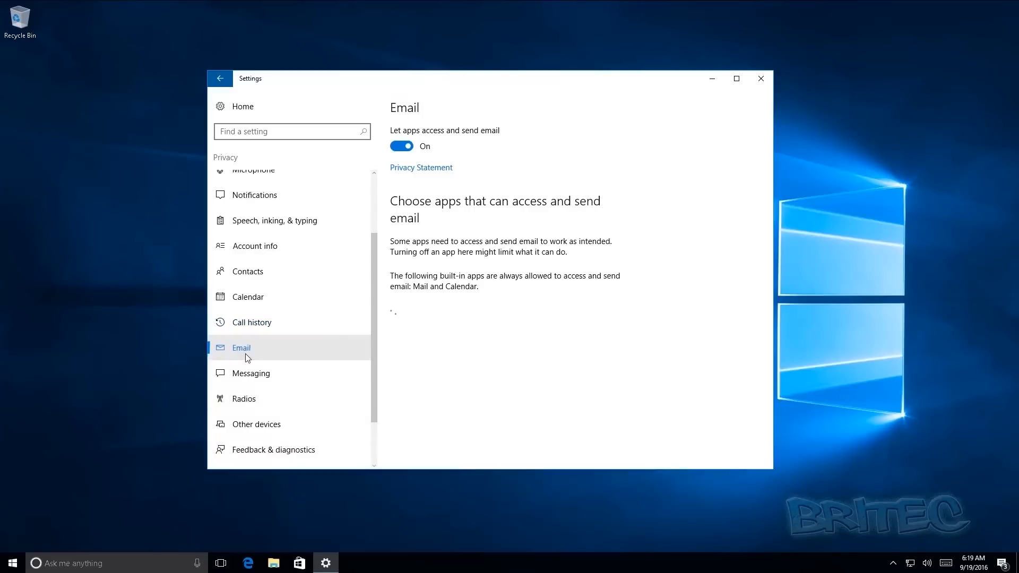
{"action": "left_click", "coordinate": [406, 151]}
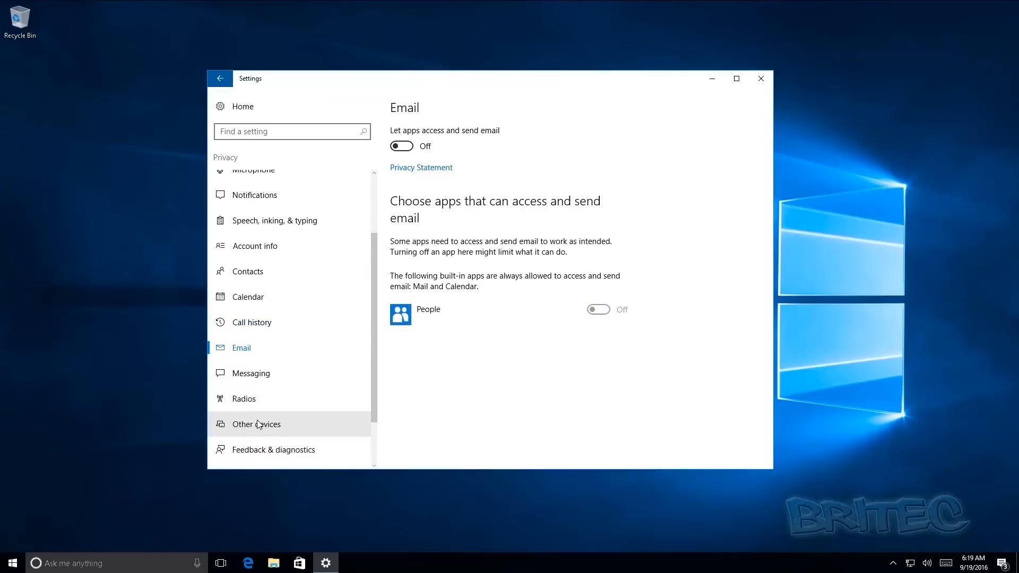
{"action": "left_click", "coordinate": [248, 378]}
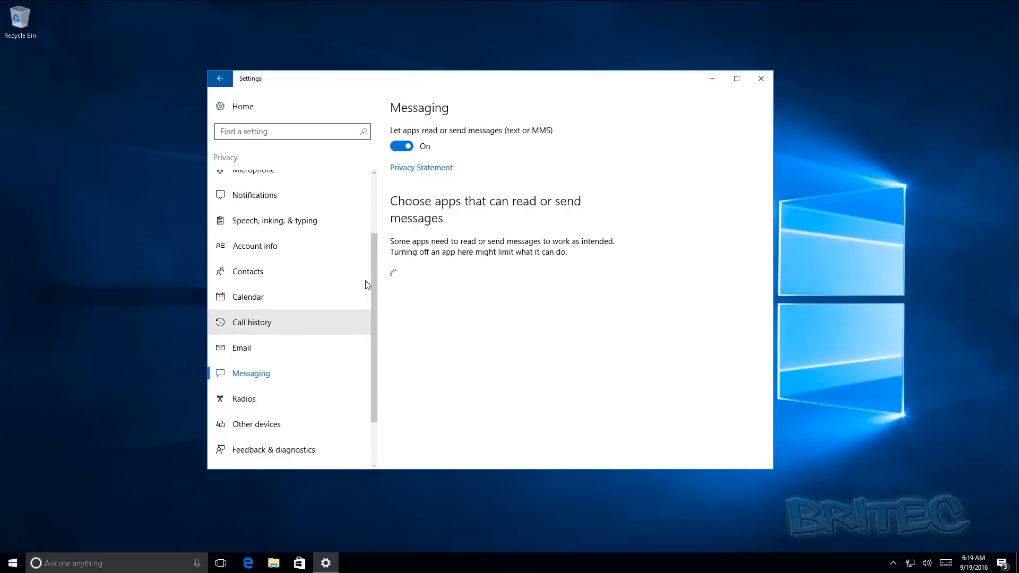
{"action": "left_click", "coordinate": [401, 146]}
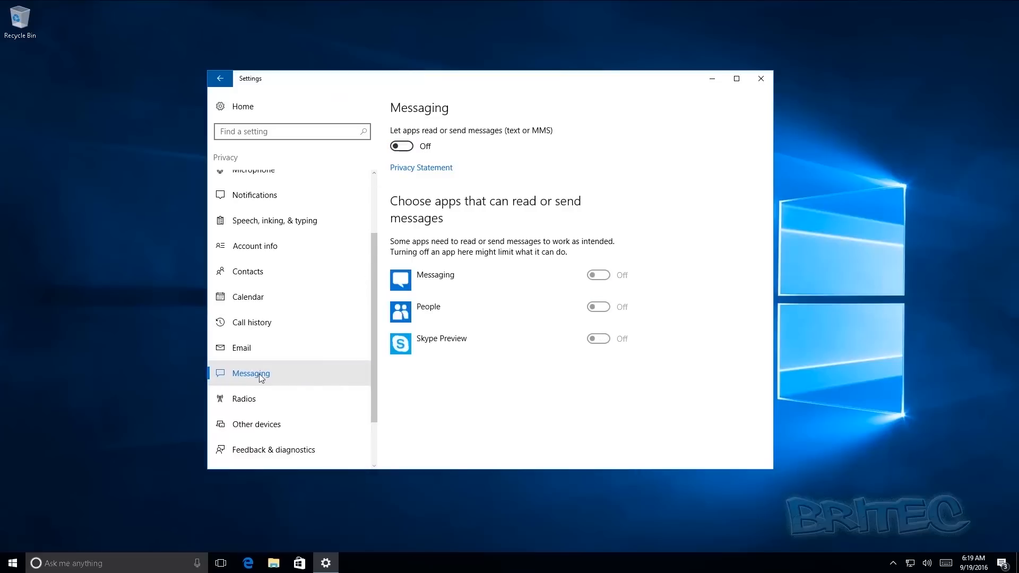
Step: Turn off app control of radios and automatic syncing with other wireless devices in the privacy settings
{"action": "left_click", "coordinate": [315, 407]}
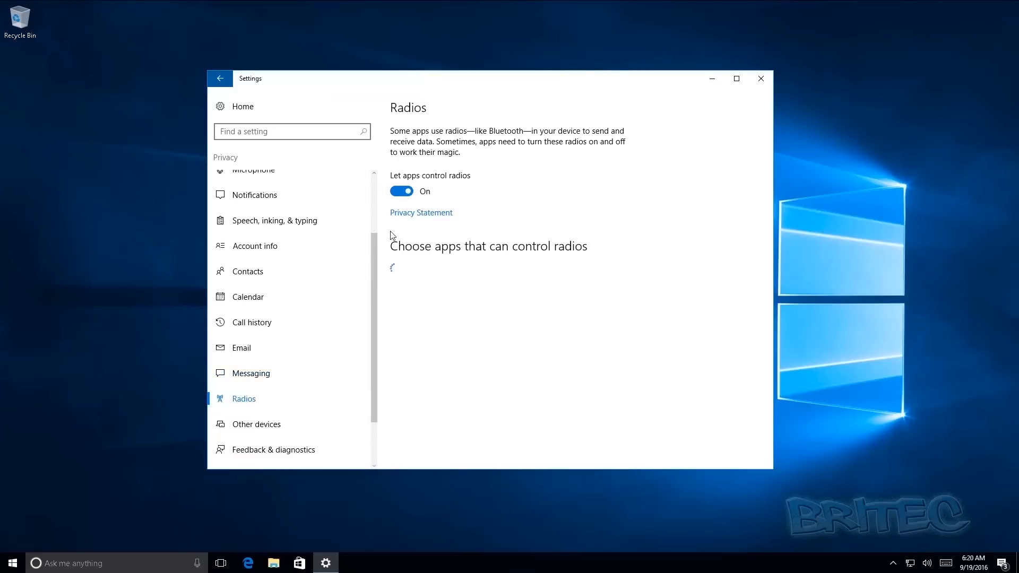
{"action": "left_click", "coordinate": [404, 197]}
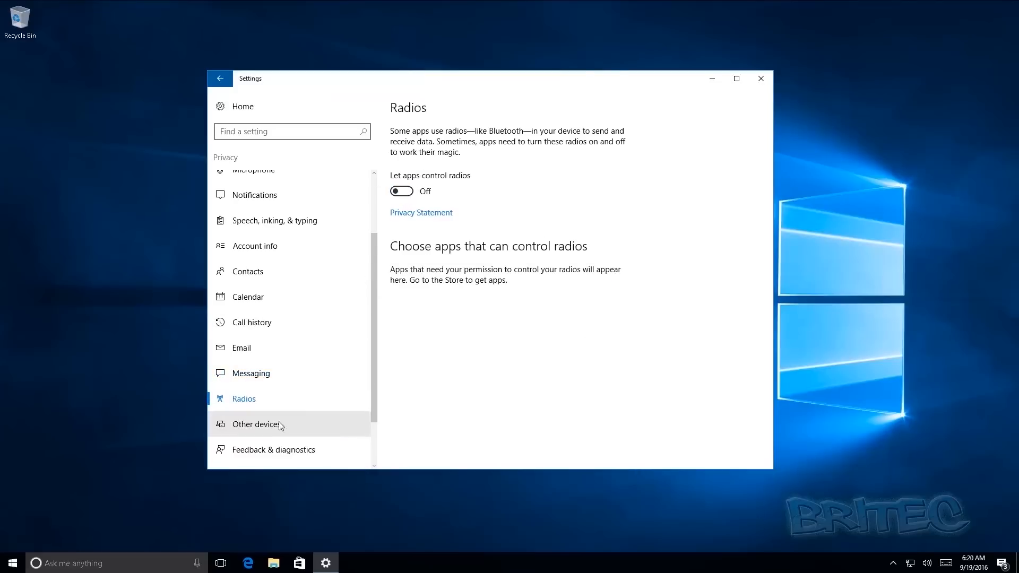
{"action": "left_click", "coordinate": [258, 426]}
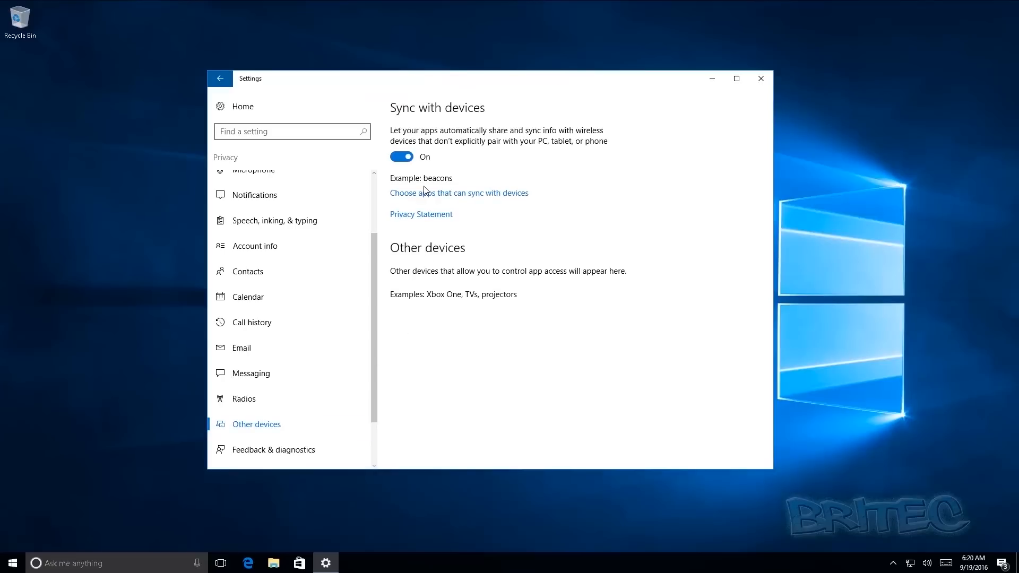
{"action": "left_click", "coordinate": [402, 156]}
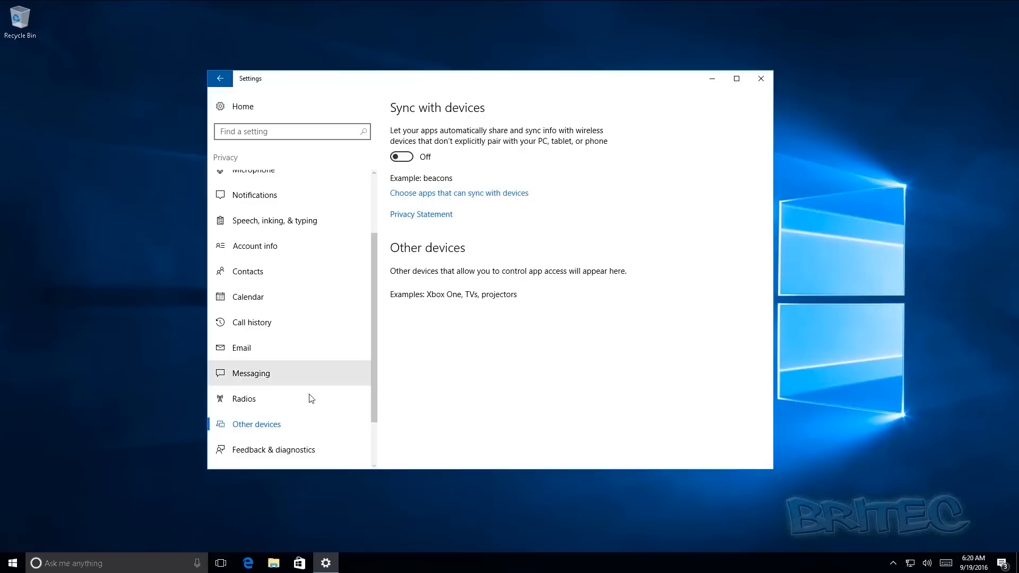
Step: Under Feedback & diagnostics, set the feedback frequency to Never and the device data sent to Microsoft to Basic
{"action": "scroll", "coordinate": [295, 399], "scroll_direction": "down", "scroll_amount": 2}
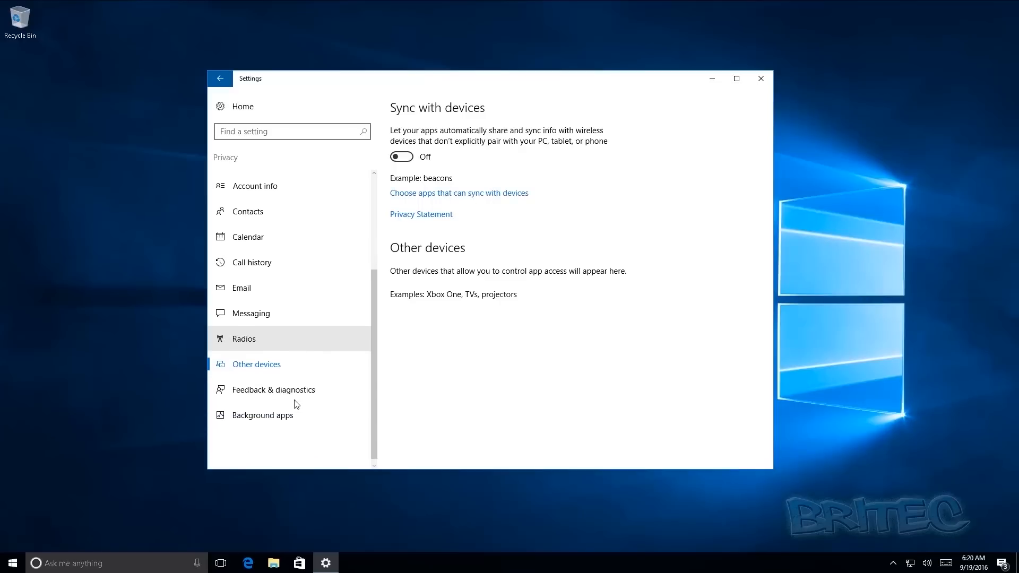
{"action": "left_click", "coordinate": [278, 387]}
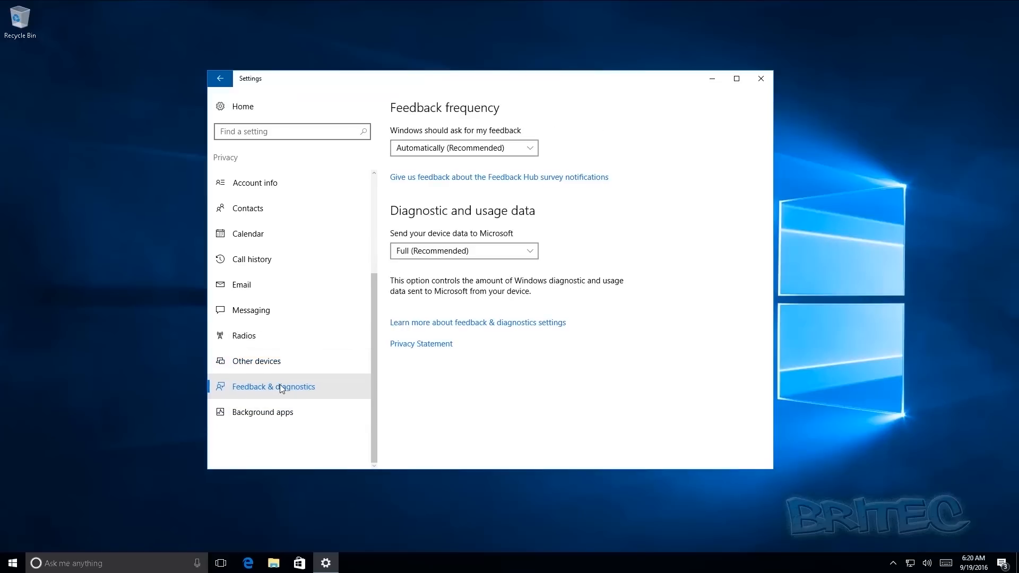
{"action": "left_click", "coordinate": [529, 151]}
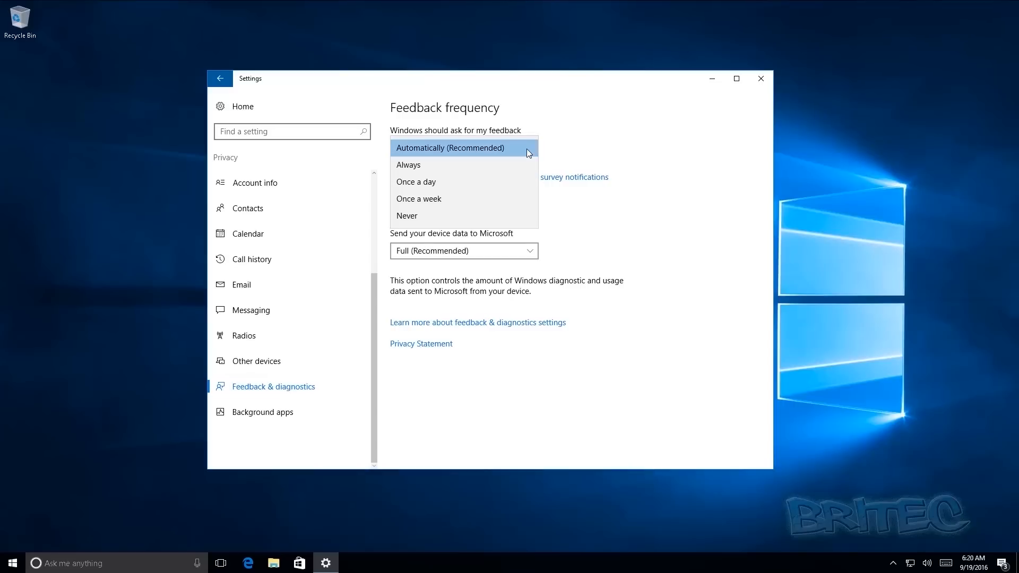
{"action": "left_click", "coordinate": [419, 217]}
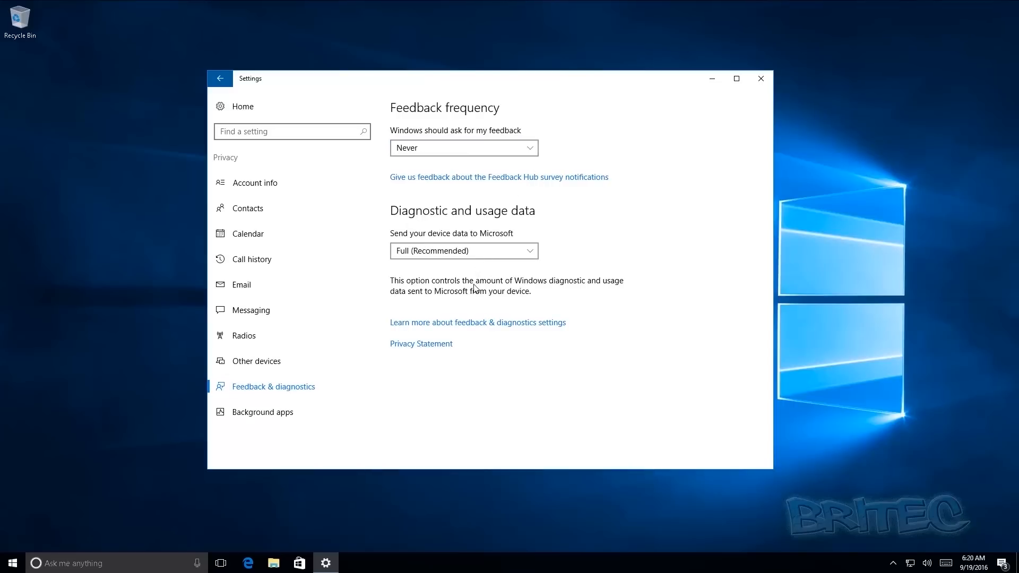
{"action": "left_click", "coordinate": [531, 254]}
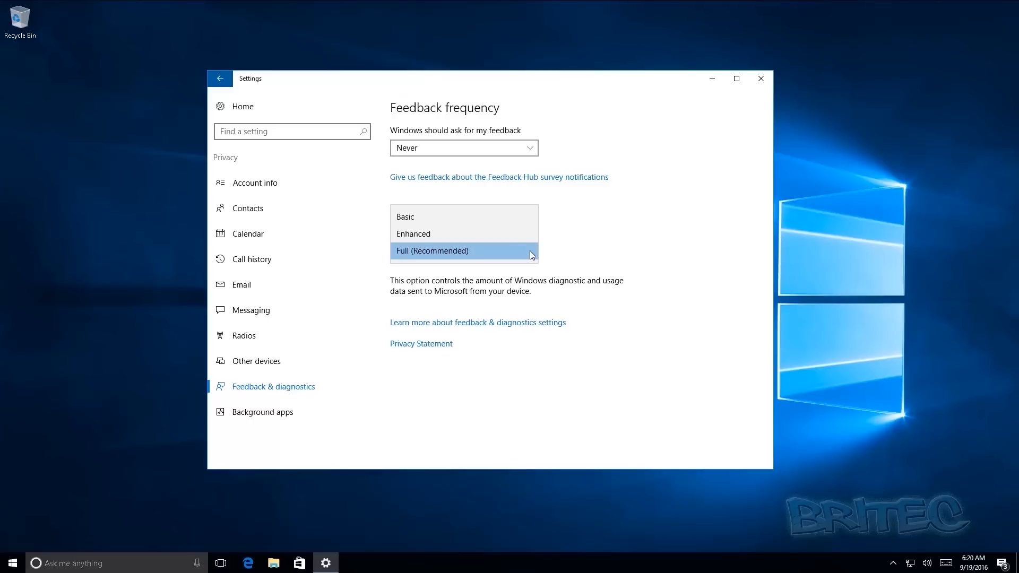
{"action": "left_click", "coordinate": [464, 217]}
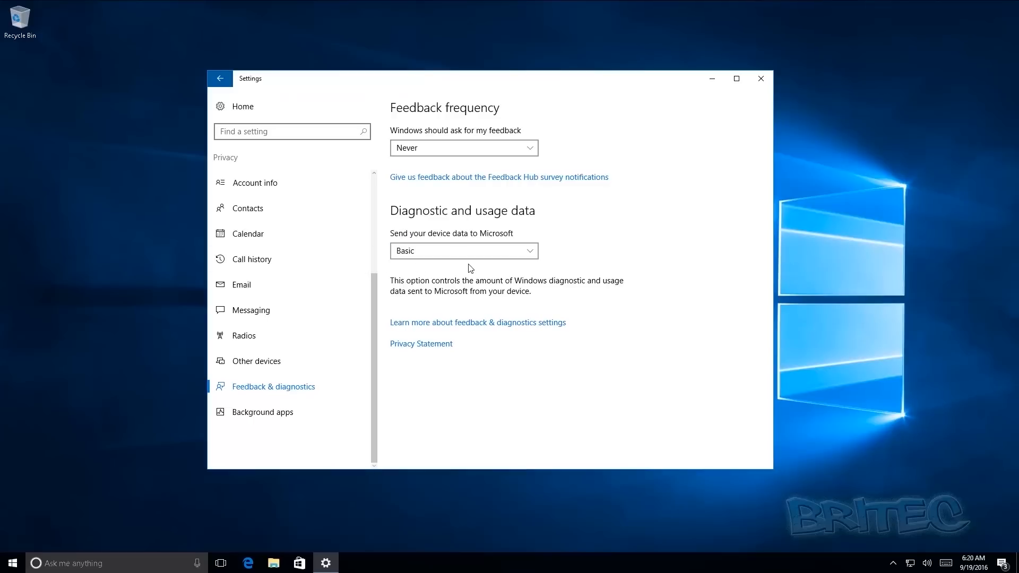
Step: Turn off background running for 3D Builder, Alarms & Clock, Calculator, Calendar, Camera and Candy Crush Soda Saga
{"action": "left_click", "coordinate": [276, 414]}
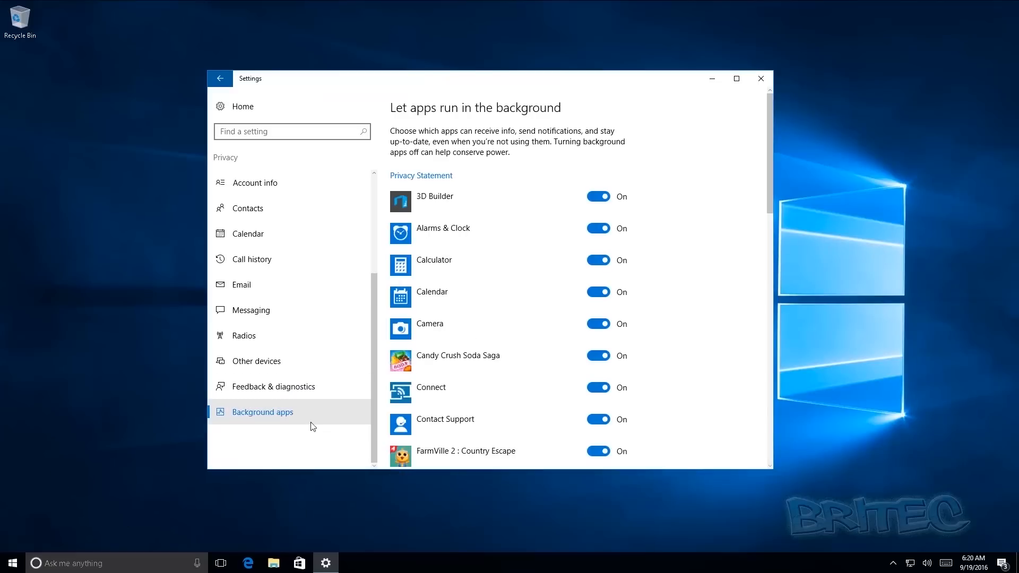
{"action": "left_click", "coordinate": [604, 201]}
{"action": "left_click", "coordinate": [600, 228]}
{"action": "left_click", "coordinate": [601, 261]}
{"action": "left_click", "coordinate": [599, 294]}
{"action": "left_click", "coordinate": [602, 325]}
{"action": "left_click", "coordinate": [608, 354]}
Step: Turn off background running for Connect, Contact Support, FarmVille 2, Feedback Hub, Get Office and Get Started
{"action": "scroll", "coordinate": [648, 343], "scroll_direction": "down", "scroll_amount": 3}
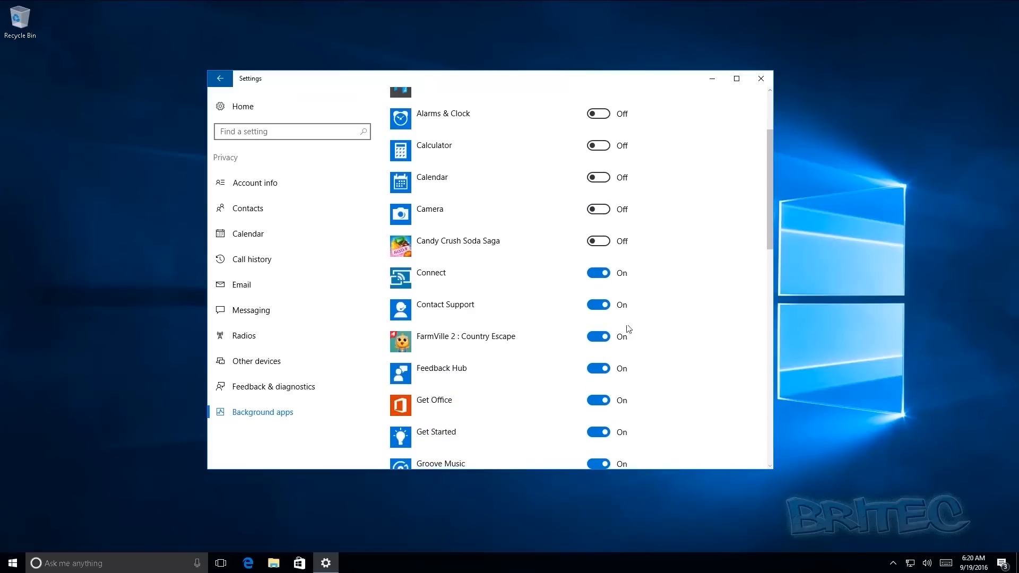
{"action": "left_click", "coordinate": [599, 273]}
{"action": "left_click", "coordinate": [599, 308]}
{"action": "left_click", "coordinate": [599, 337]}
{"action": "left_click", "coordinate": [598, 368]}
{"action": "left_click", "coordinate": [599, 400]}
{"action": "left_click", "coordinate": [600, 432]}
Step: Turn off background running for Groove Music, Maps and Messaging, leaving Microsoft Edge turned on
{"action": "scroll", "coordinate": [632, 409], "scroll_direction": "down", "scroll_amount": 3}
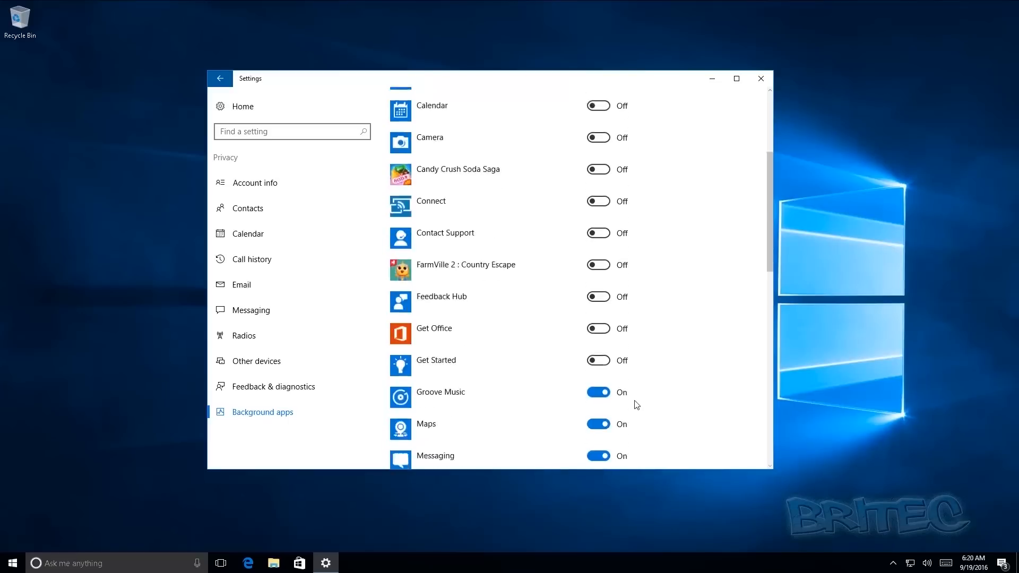
{"action": "left_click", "coordinate": [606, 295]}
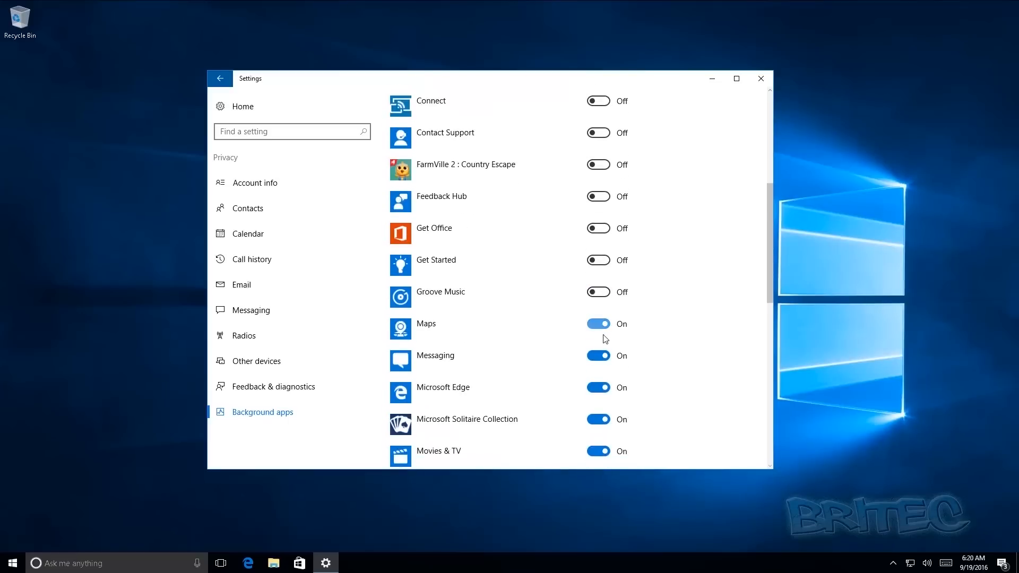
{"action": "left_click", "coordinate": [602, 358]}
{"action": "left_click", "coordinate": [600, 326]}
{"action": "left_click", "coordinate": [601, 357]}
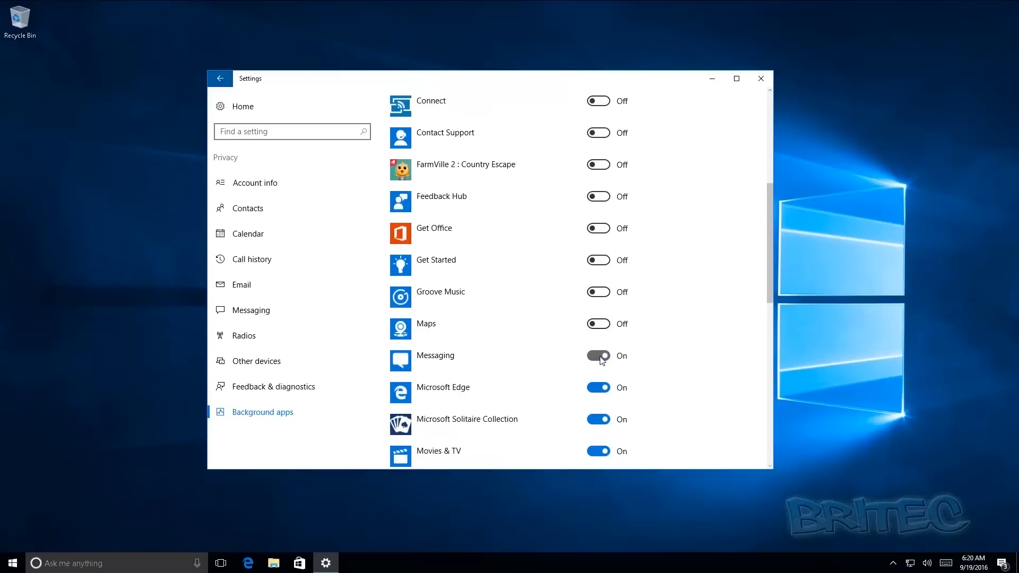
{"action": "left_click", "coordinate": [601, 393]}
{"action": "left_click", "coordinate": [603, 392]}
Step: Turn off background running for Microsoft Solitaire Collection, Movies & TV, Netflix, News and OneNote
{"action": "scroll", "coordinate": [597, 407], "scroll_direction": "down", "scroll_amount": 3}
{"action": "left_click", "coordinate": [601, 306]}
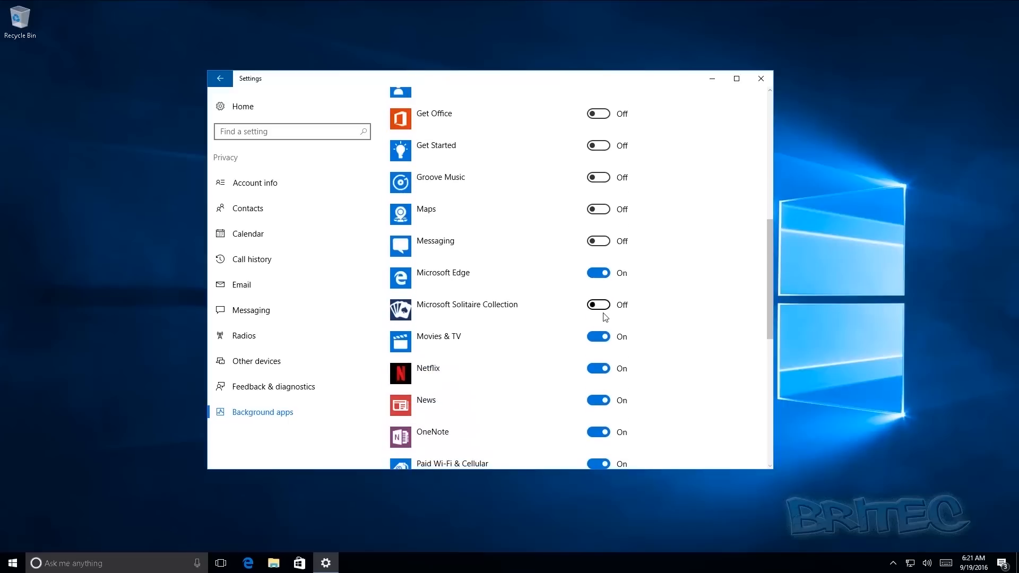
{"action": "left_click", "coordinate": [603, 339]}
{"action": "left_click", "coordinate": [602, 369]}
{"action": "left_click", "coordinate": [606, 404]}
{"action": "left_click", "coordinate": [604, 432]}
Step: Turn off background running for Paid Wi-Fi & Cellular, Pandora, People and Photos
{"action": "scroll", "coordinate": [628, 432], "scroll_direction": "down", "scroll_amount": 2}
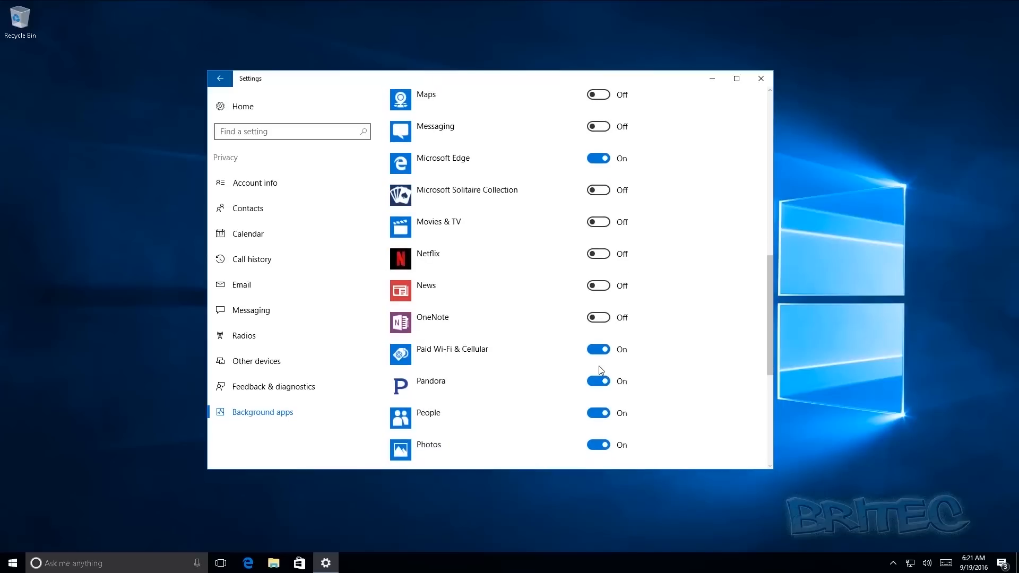
{"action": "left_click", "coordinate": [602, 363]}
{"action": "left_click", "coordinate": [602, 379]}
{"action": "left_click", "coordinate": [602, 420]}
{"action": "left_click", "coordinate": [600, 447]}
Step: Turn off background running for Skype Preview, Sticky Notes, Store, Twitter, Voice Recorder, Weather and Xbox
{"action": "scroll", "coordinate": [621, 432], "scroll_direction": "down", "scroll_amount": 2}
{"action": "scroll", "coordinate": [621, 431], "scroll_direction": "down", "scroll_amount": 4}
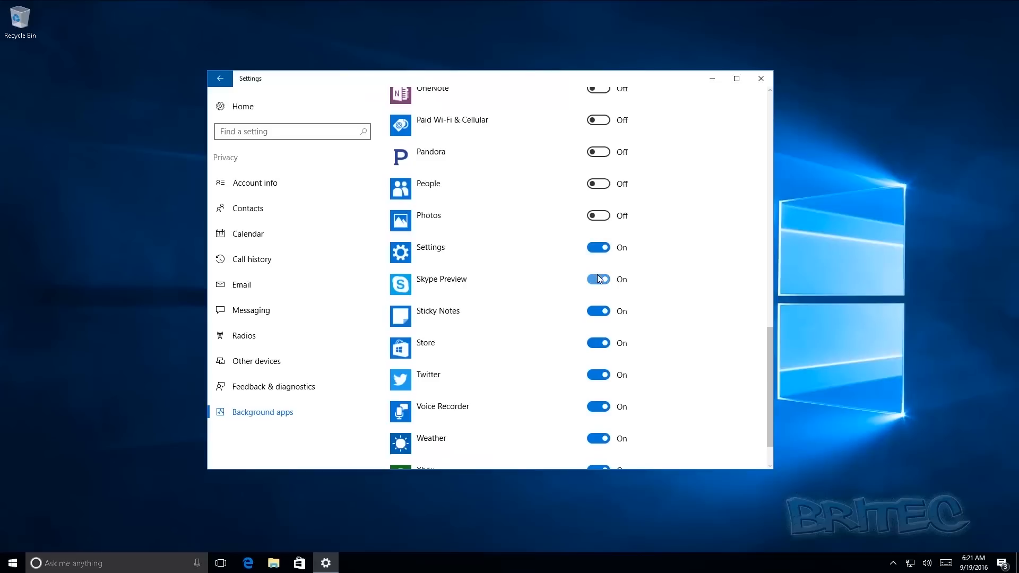
{"action": "left_click", "coordinate": [600, 312]}
{"action": "left_click", "coordinate": [606, 342]}
{"action": "left_click", "coordinate": [604, 375]}
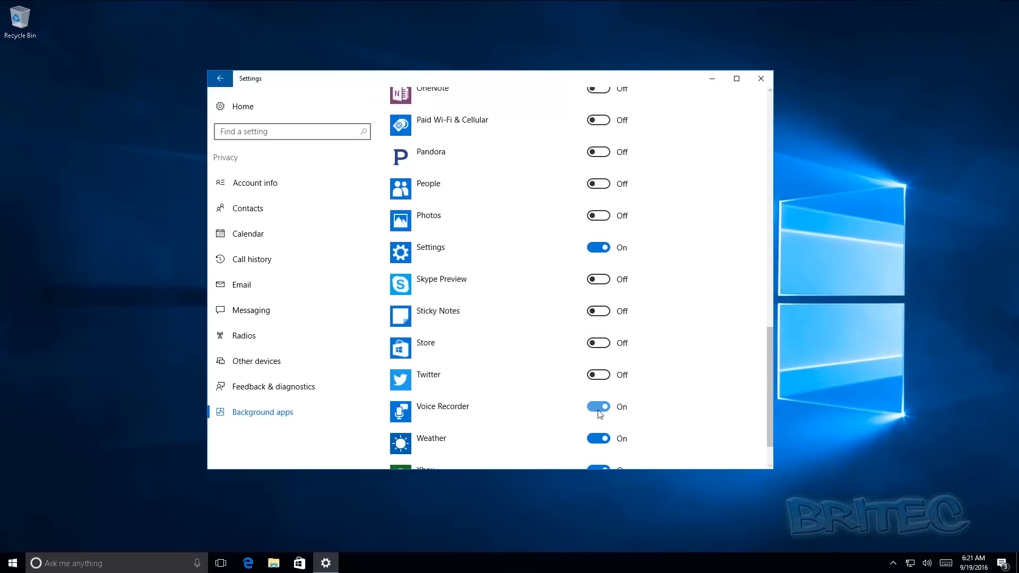
{"action": "left_click", "coordinate": [605, 408]}
{"action": "left_click", "coordinate": [605, 440]}
{"action": "scroll", "coordinate": [639, 411], "scroll_direction": "down", "scroll_amount": 2}
{"action": "left_click", "coordinate": [598, 419]}
Step: Look back over the whole background apps list and close the Settings window
{"action": "scroll", "coordinate": [651, 405], "scroll_direction": "up", "scroll_amount": 4}
{"action": "scroll", "coordinate": [624, 399], "scroll_direction": "up", "scroll_amount": 3}
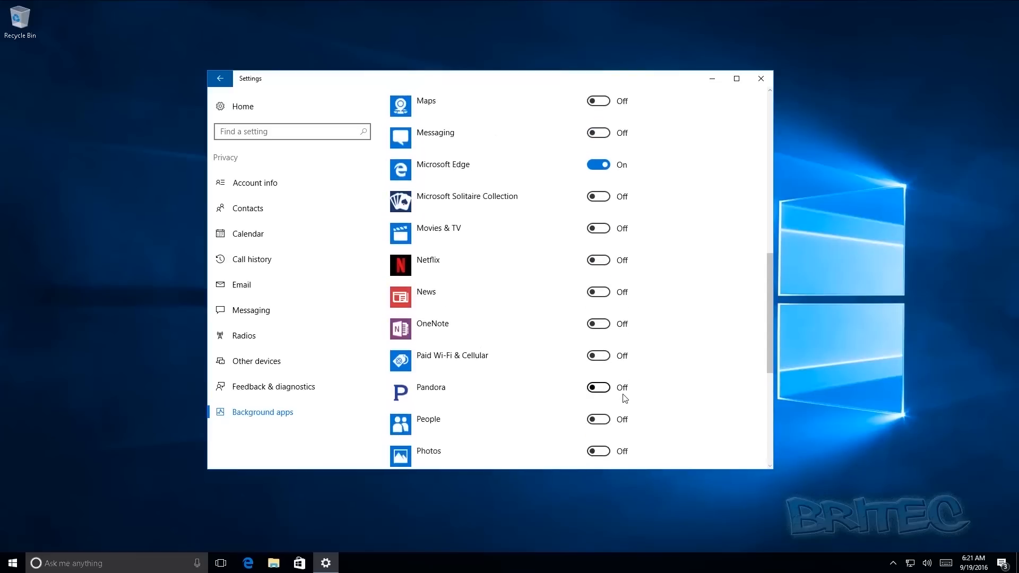
{"action": "scroll", "coordinate": [625, 398], "scroll_direction": "up", "scroll_amount": 10}
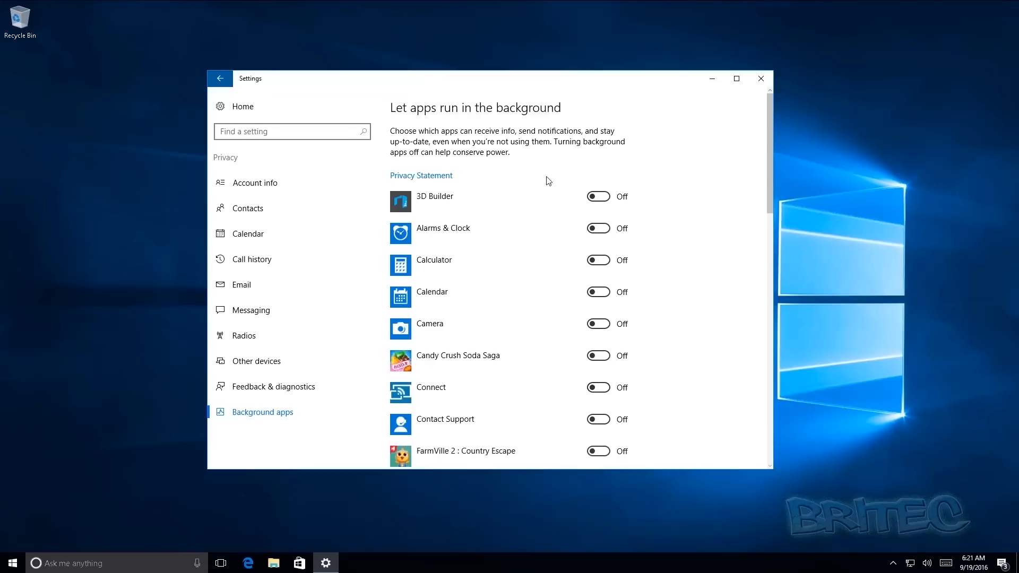
{"action": "left_click", "coordinate": [759, 80]}
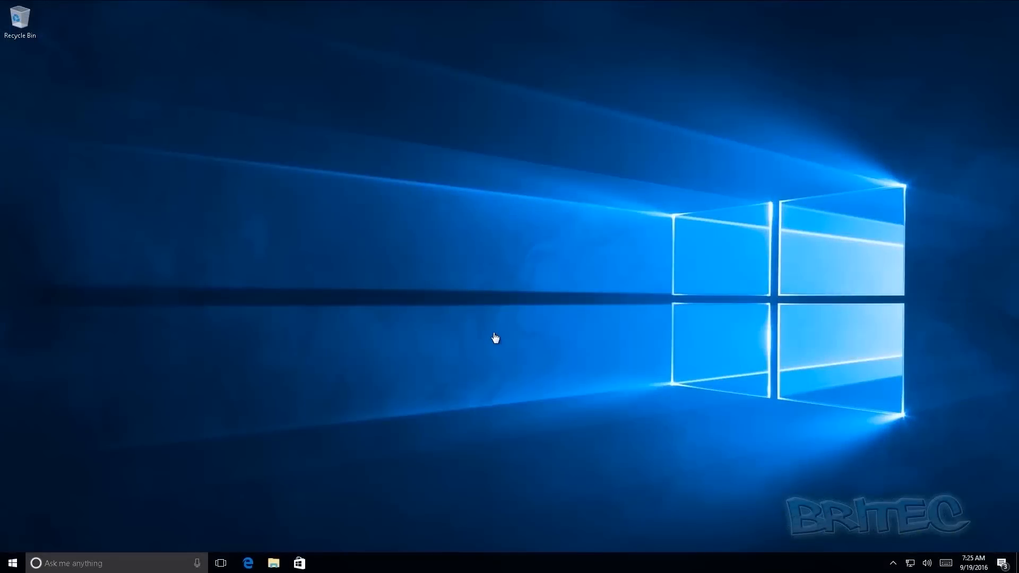
Step: Open the display settings from the desktop and look through the default apps list in the system settings
{"action": "right_click", "coordinate": [494, 317]}
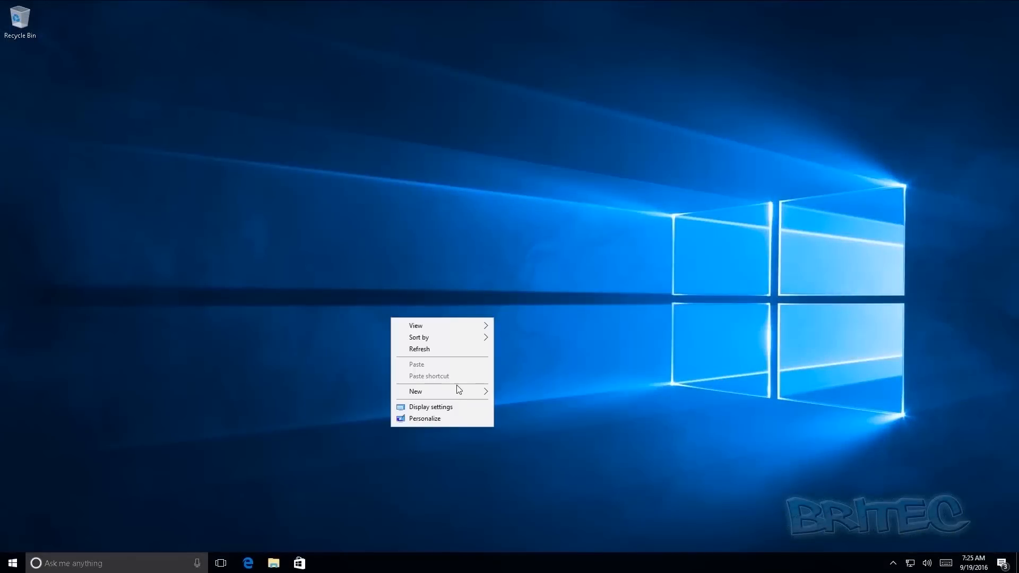
{"action": "left_click", "coordinate": [453, 408]}
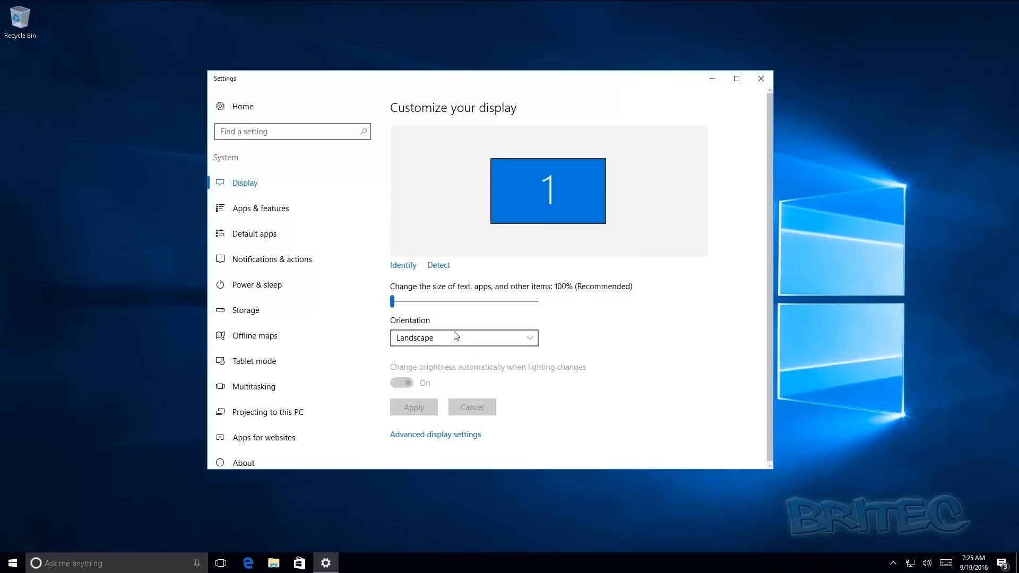
{"action": "left_click", "coordinate": [257, 233]}
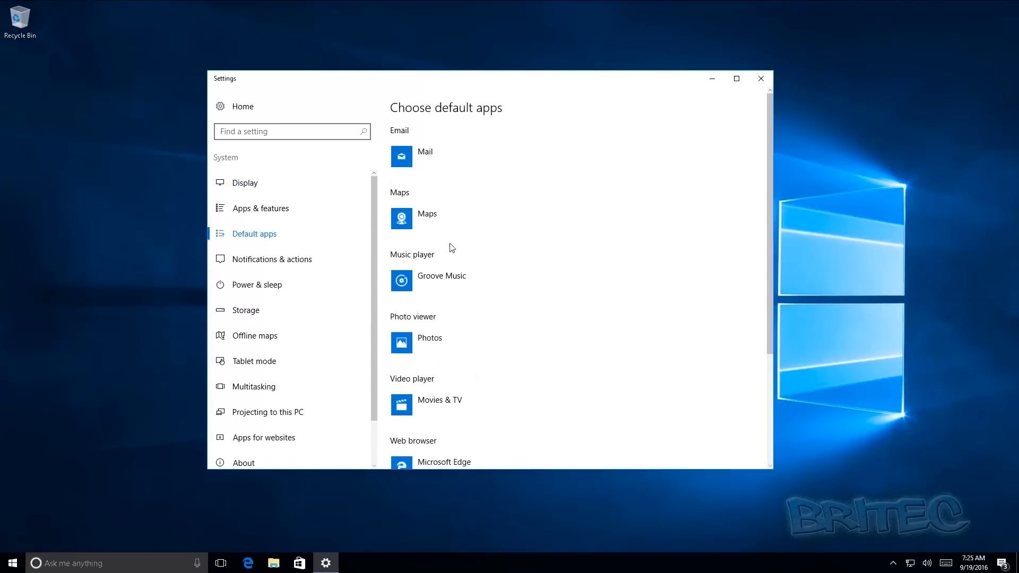
{"action": "scroll", "coordinate": [452, 254], "scroll_direction": "down", "scroll_amount": 3}
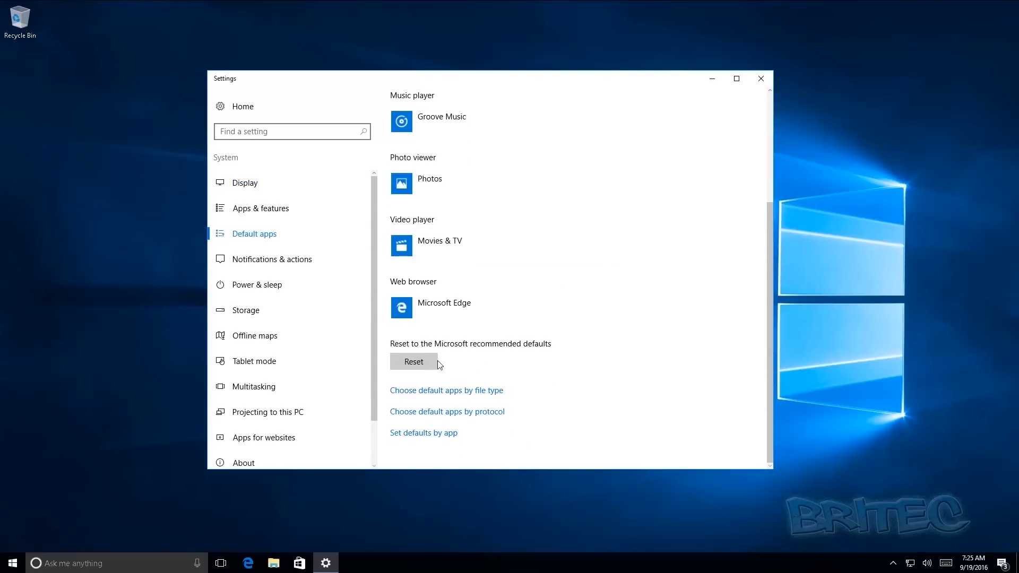
Step: Turn off lock screen notifications and the Windows tips, tricks and suggestions in the notifications and actions settings
{"action": "left_click", "coordinate": [262, 254]}
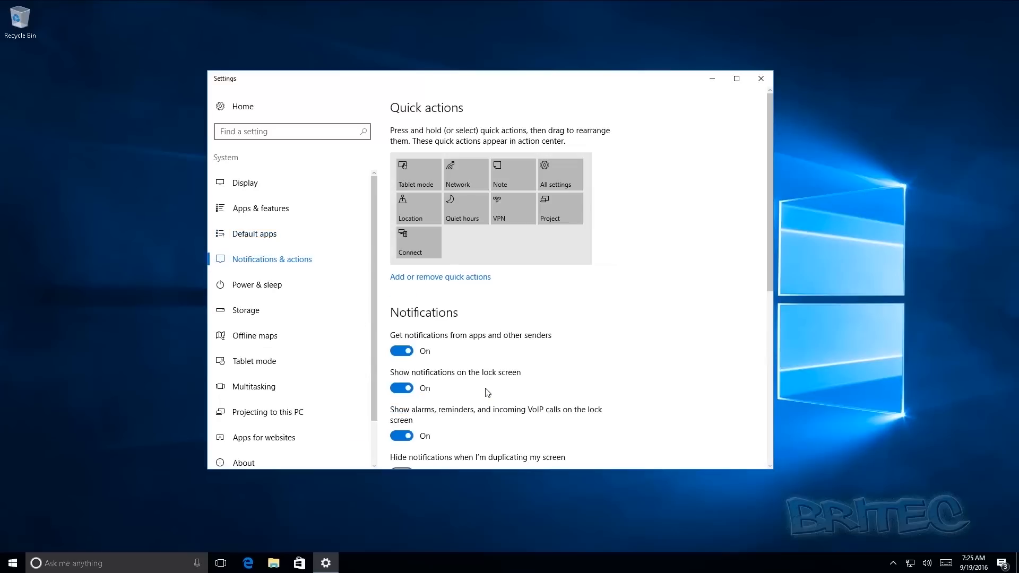
{"action": "left_click", "coordinate": [447, 389]}
{"action": "scroll", "coordinate": [498, 386], "scroll_direction": "down", "scroll_amount": 3}
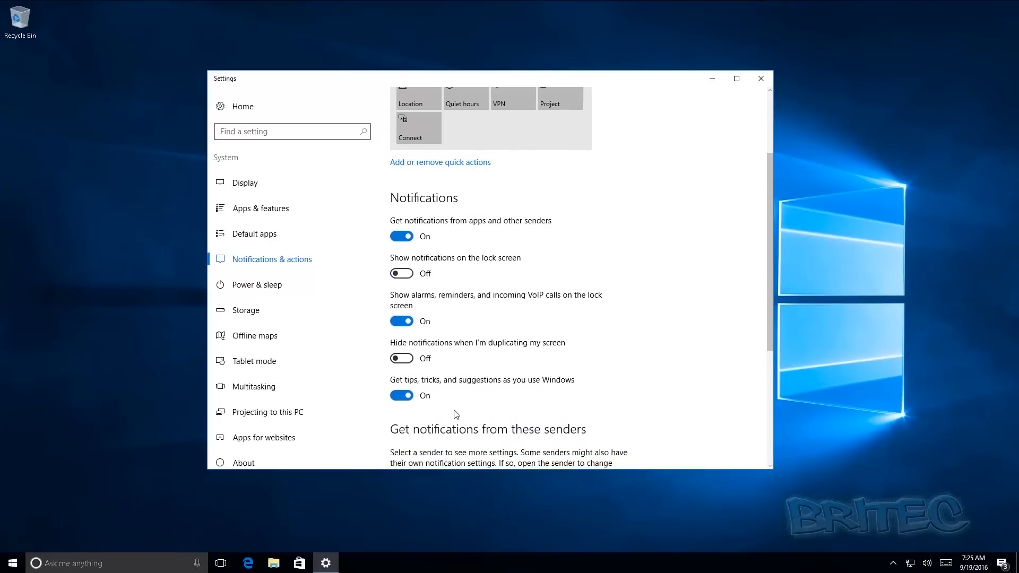
{"action": "scroll", "coordinate": [458, 413], "scroll_direction": "down", "scroll_amount": 2}
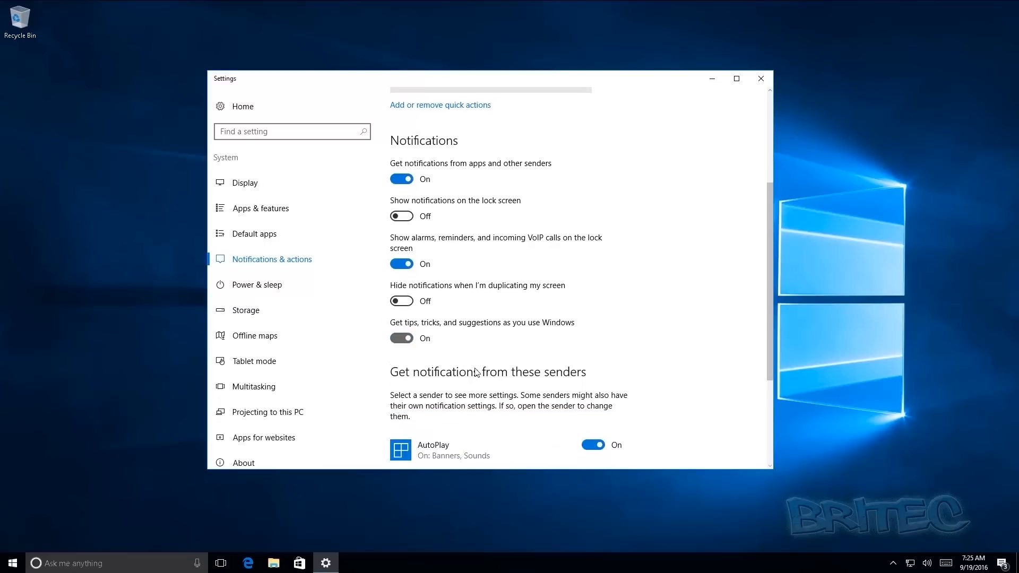
Step: Turn off notifications from the senders Cortana and Microsoft OneDrive
{"action": "scroll", "coordinate": [493, 381], "scroll_direction": "down", "scroll_amount": 4}
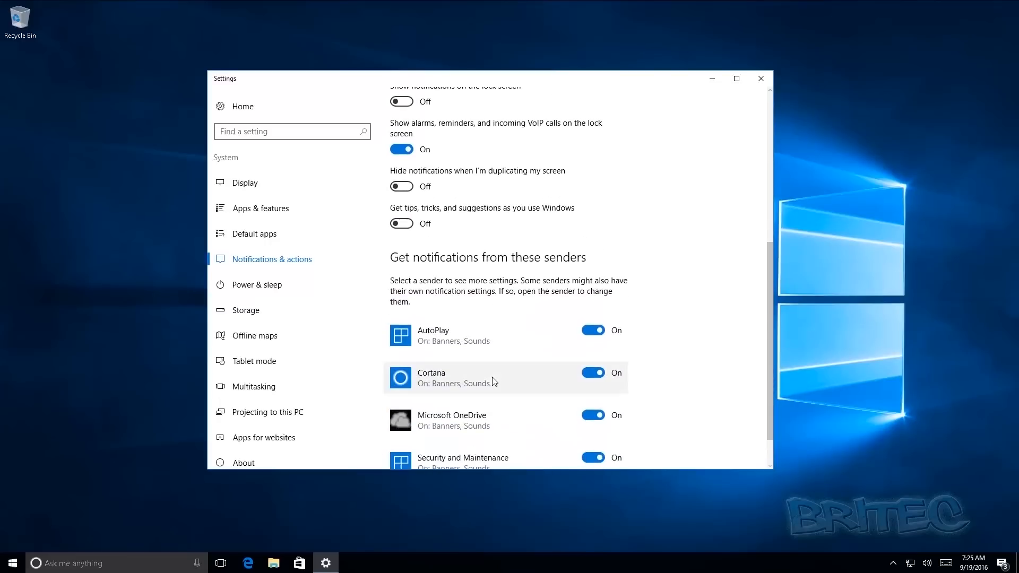
{"action": "scroll", "coordinate": [480, 375], "scroll_direction": "down", "scroll_amount": 2}
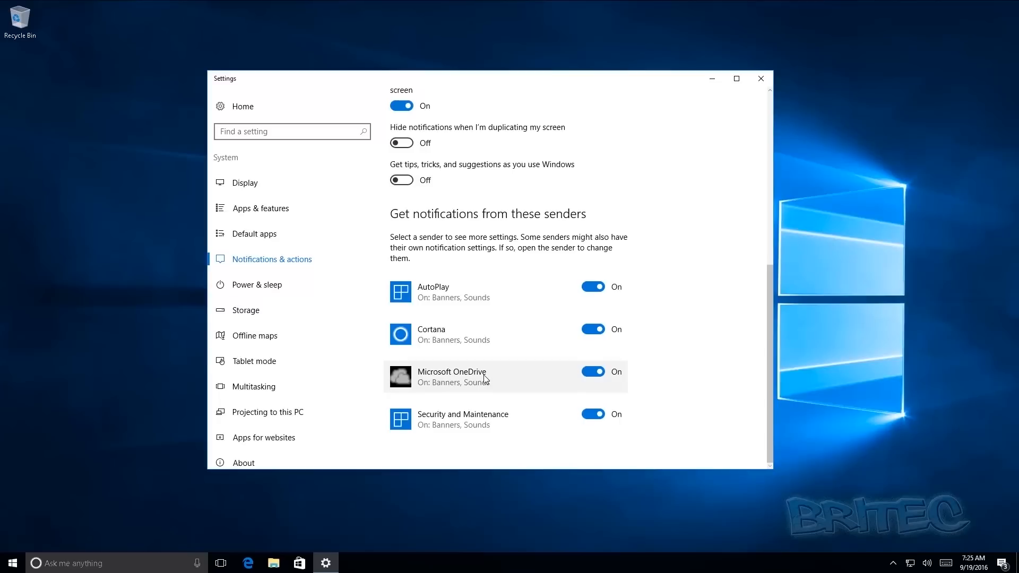
{"action": "left_click", "coordinate": [593, 334]}
{"action": "left_click", "coordinate": [593, 372]}
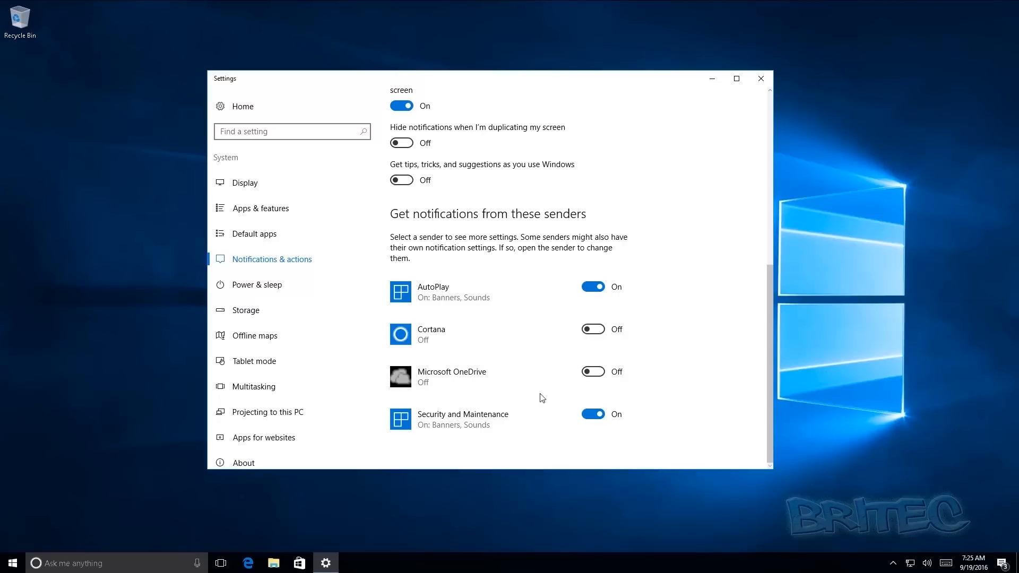
Step: Open the power and sleep settings and choose 15 minutes for turning off the screen when plugged in
{"action": "left_click", "coordinate": [262, 286]}
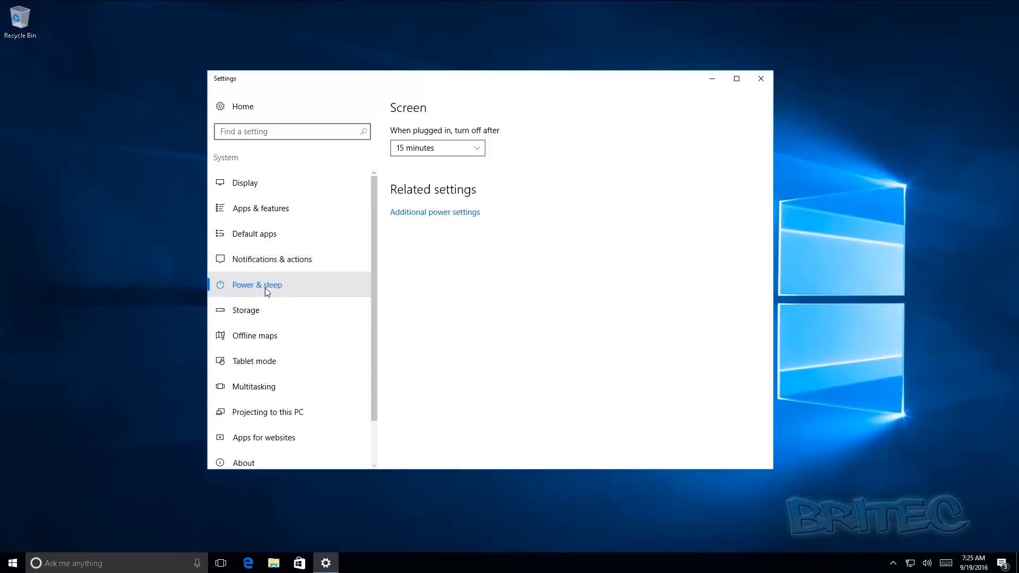
{"action": "left_click", "coordinate": [469, 148]}
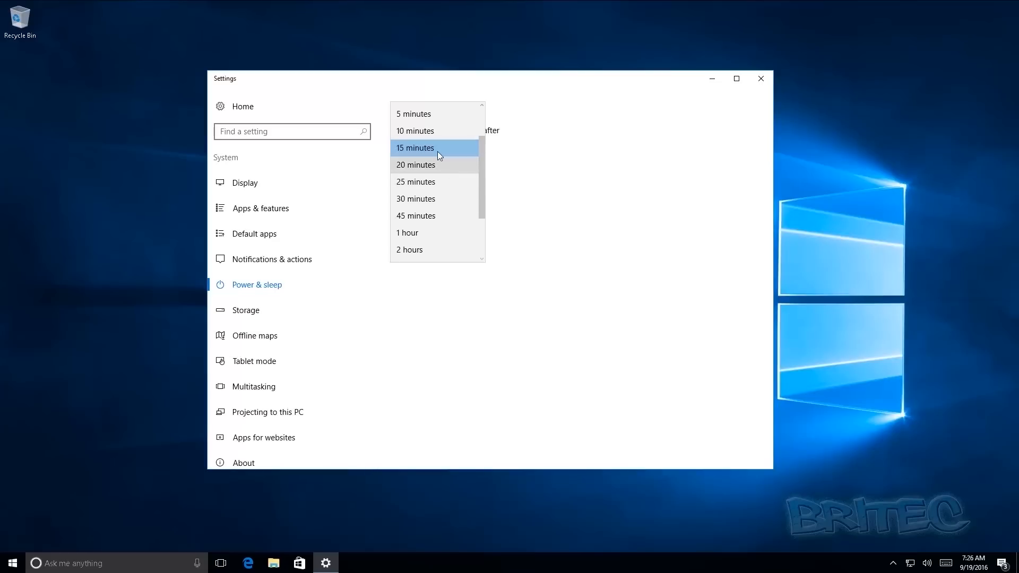
{"action": "left_click", "coordinate": [440, 149]}
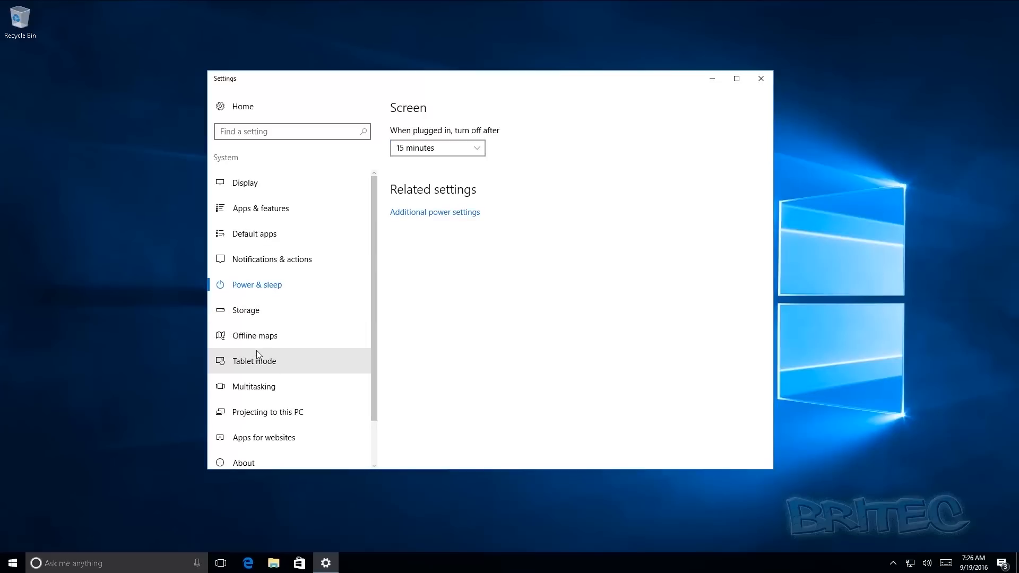
Step: Look through the storage, offline maps, tablet mode, multitasking, projecting, apps for websites and about pages of the system settings
{"action": "left_click", "coordinate": [255, 311]}
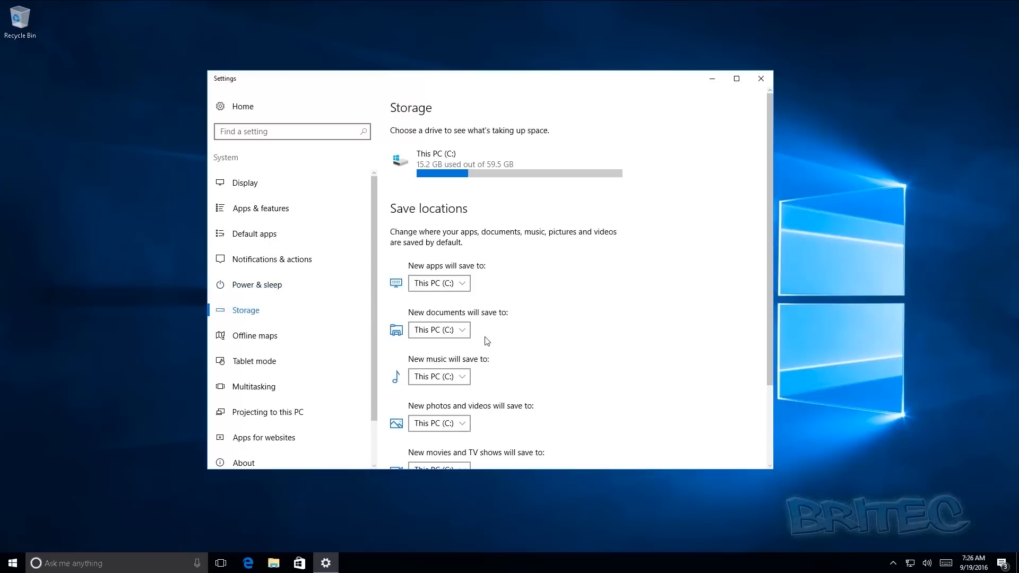
{"action": "scroll", "coordinate": [488, 328], "scroll_direction": "down", "scroll_amount": 2}
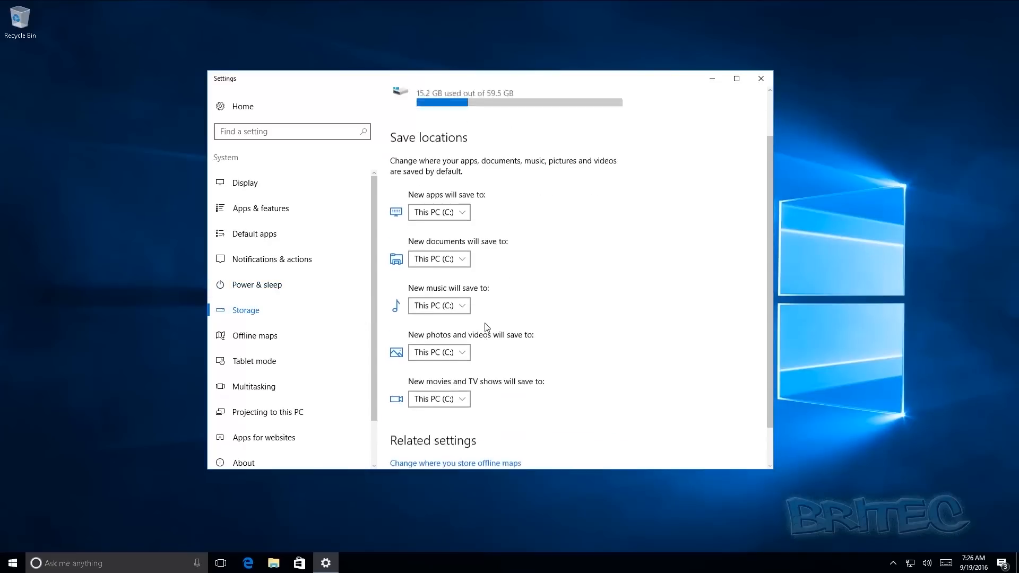
{"action": "left_click", "coordinate": [246, 337]}
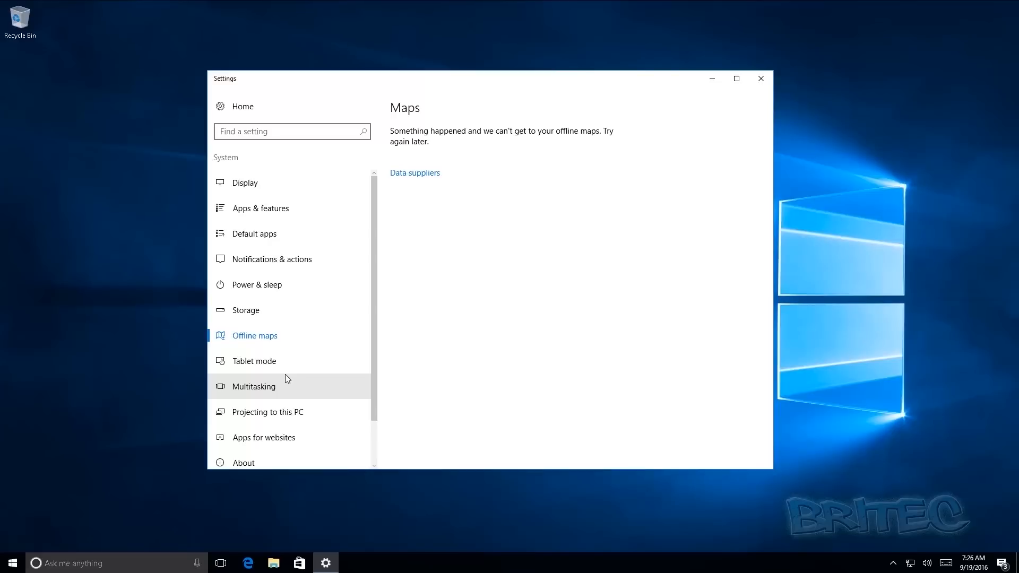
{"action": "left_click", "coordinate": [271, 365]}
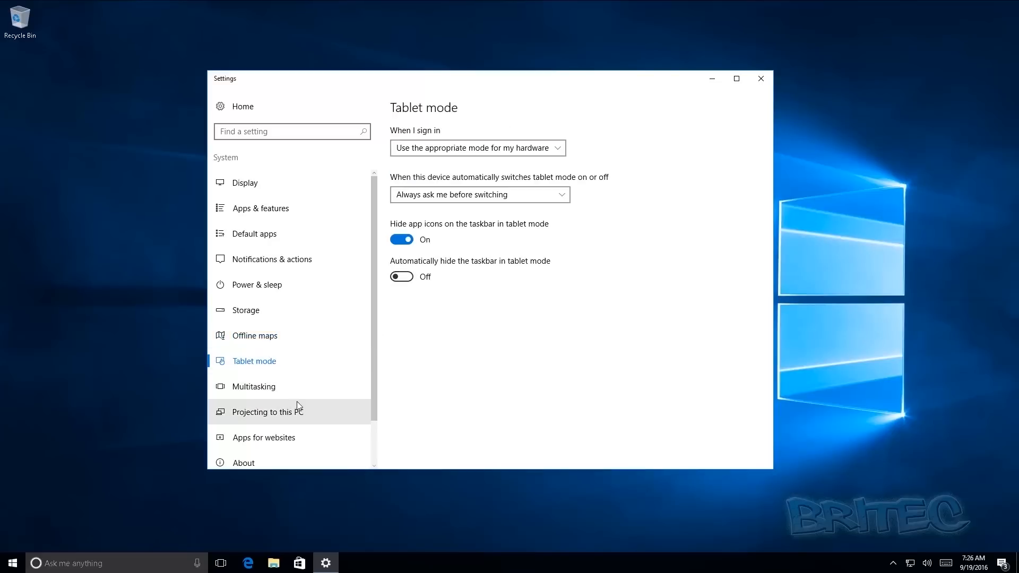
{"action": "left_click", "coordinate": [248, 392]}
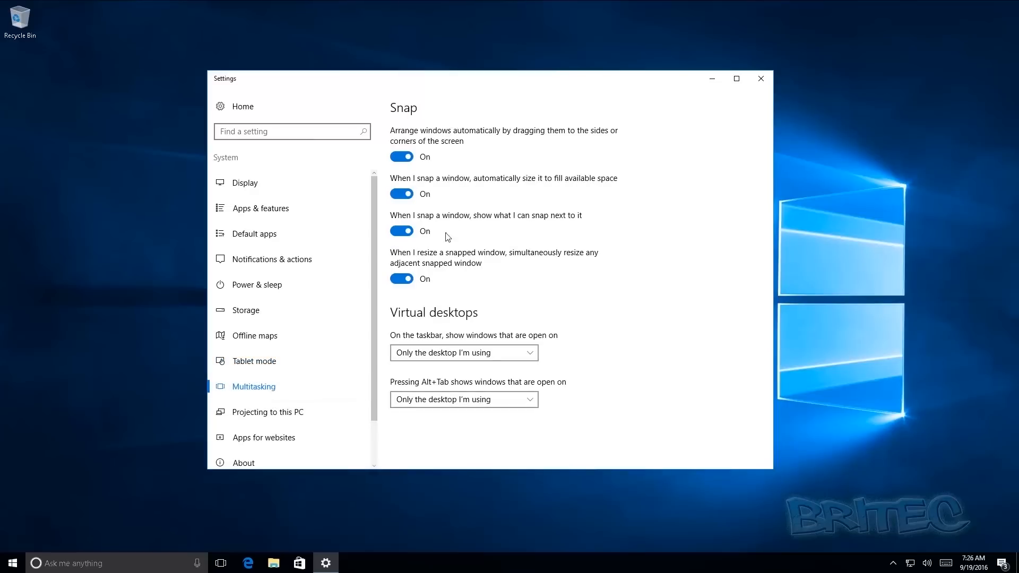
{"action": "left_click", "coordinate": [269, 421]}
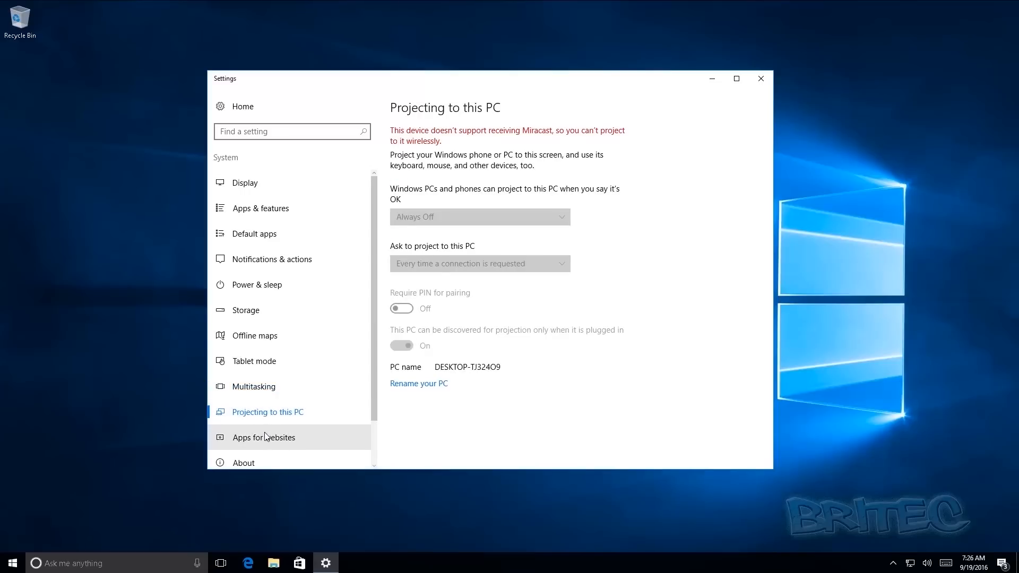
{"action": "left_click", "coordinate": [267, 440]}
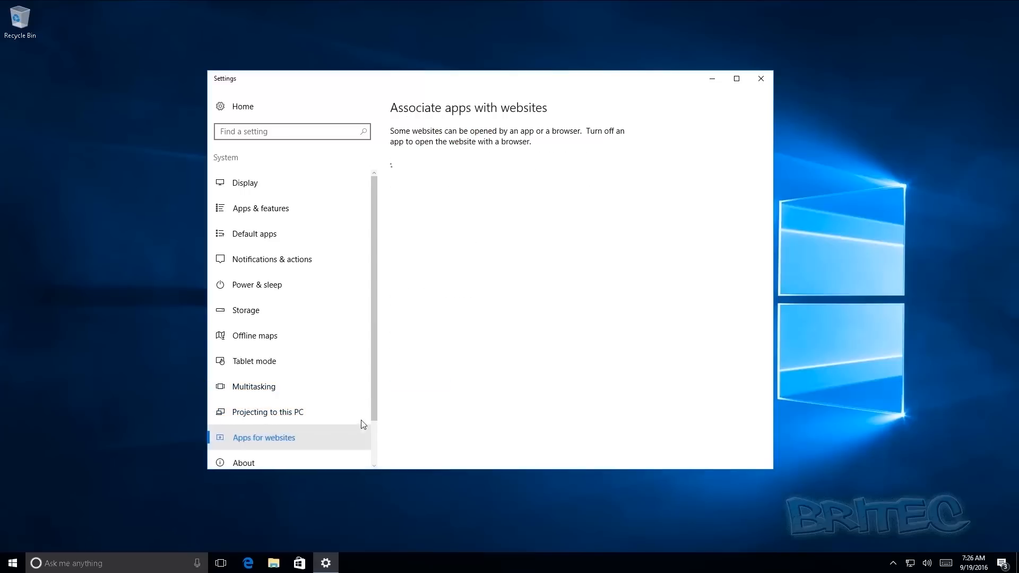
{"action": "scroll", "coordinate": [327, 421], "scroll_direction": "down", "scroll_amount": 2}
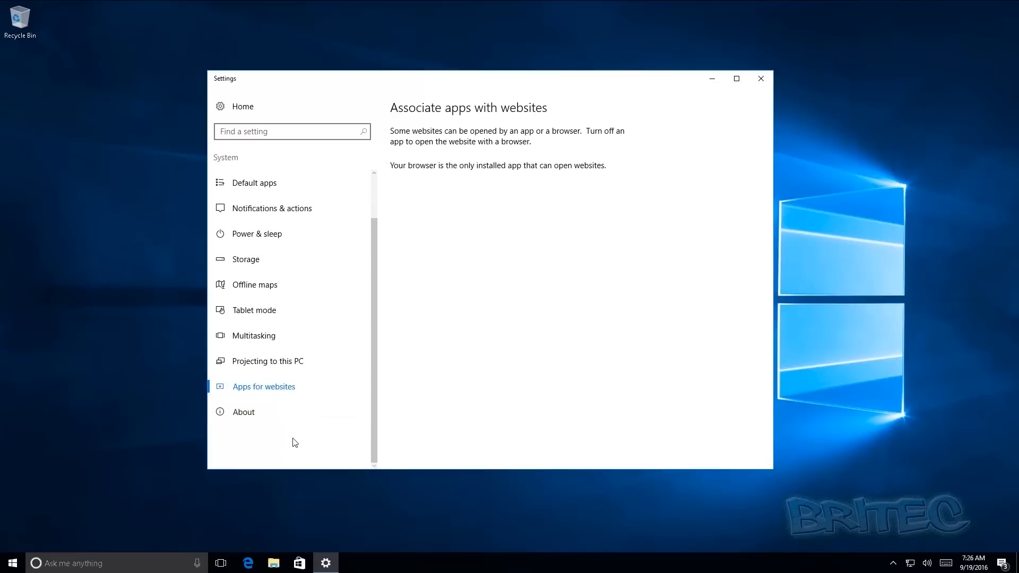
{"action": "left_click", "coordinate": [269, 422]}
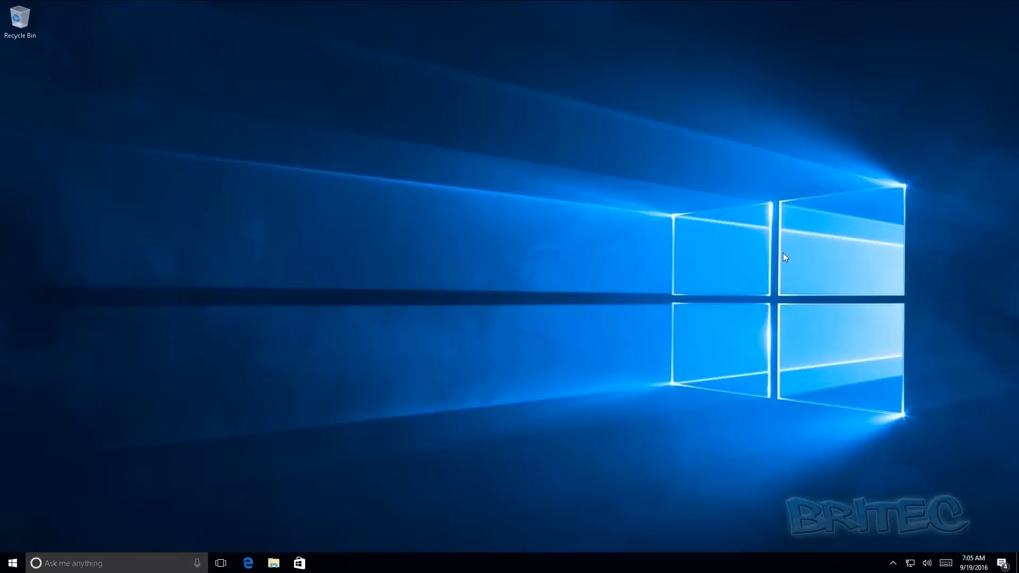
Step: Open the Control Panel, try the Category view and return to showing all items as large icons
{"action": "right_click", "coordinate": [13, 564]}
{"action": "left_click", "coordinate": [53, 460]}
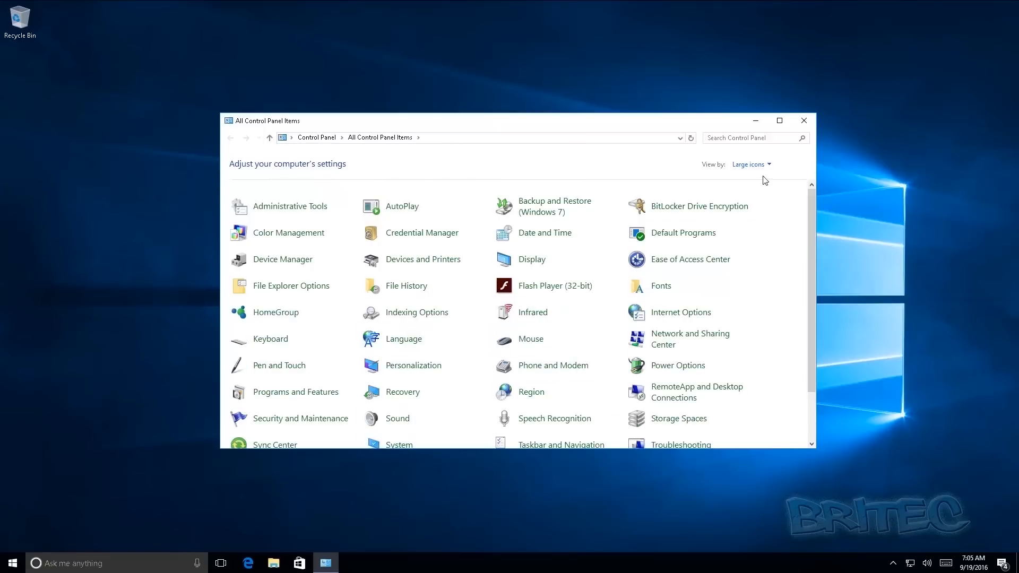
{"action": "left_click", "coordinate": [767, 165]}
{"action": "left_click", "coordinate": [756, 175]}
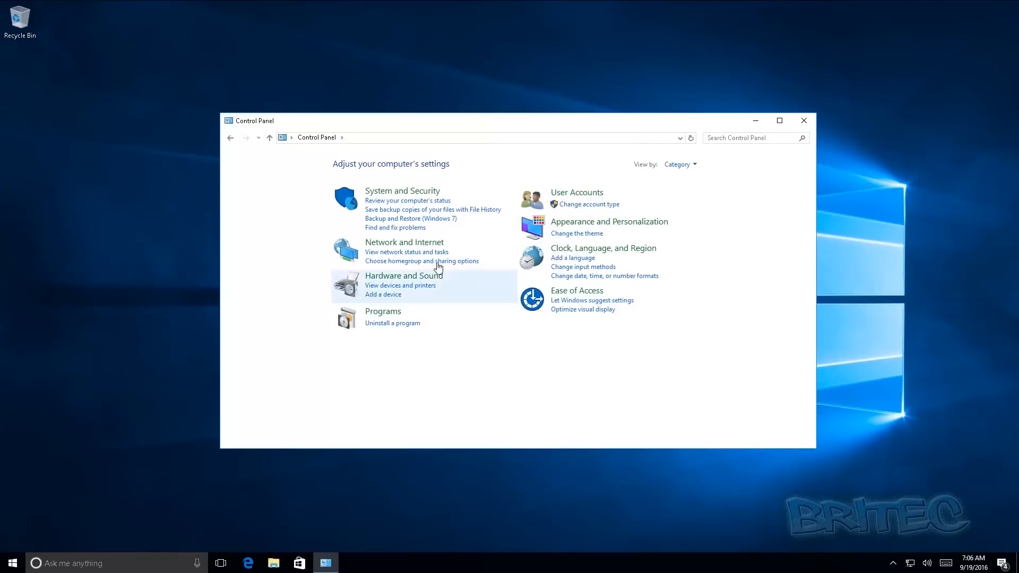
{"action": "left_click", "coordinate": [692, 164]}
{"action": "left_click", "coordinate": [693, 194]}
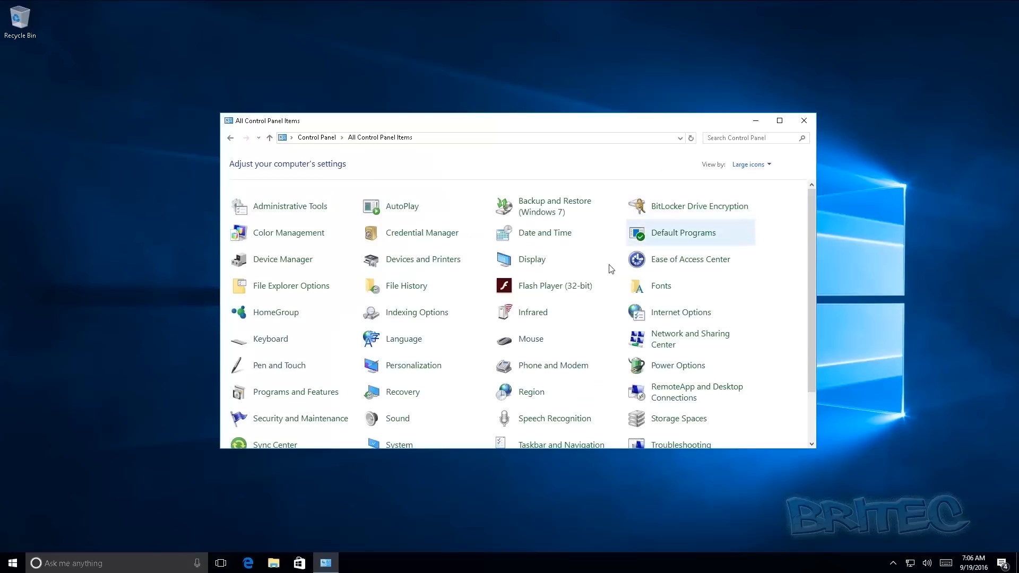
Step: Open Power Options, reveal the additional plans and select the High performance power plan
{"action": "scroll", "coordinate": [614, 416], "scroll_direction": "down", "scroll_amount": 1}
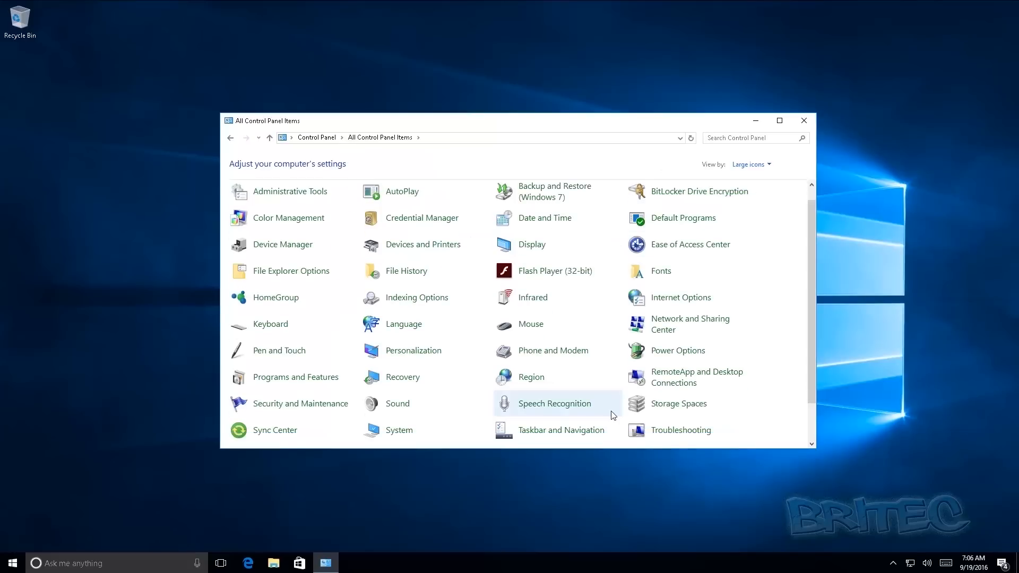
{"action": "left_click", "coordinate": [692, 354]}
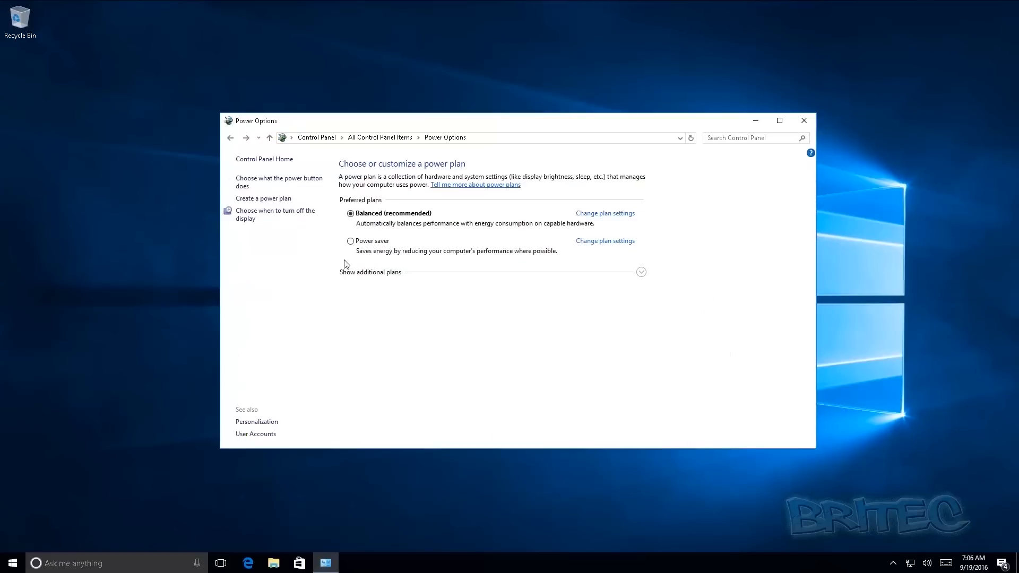
{"action": "left_click", "coordinate": [388, 273]}
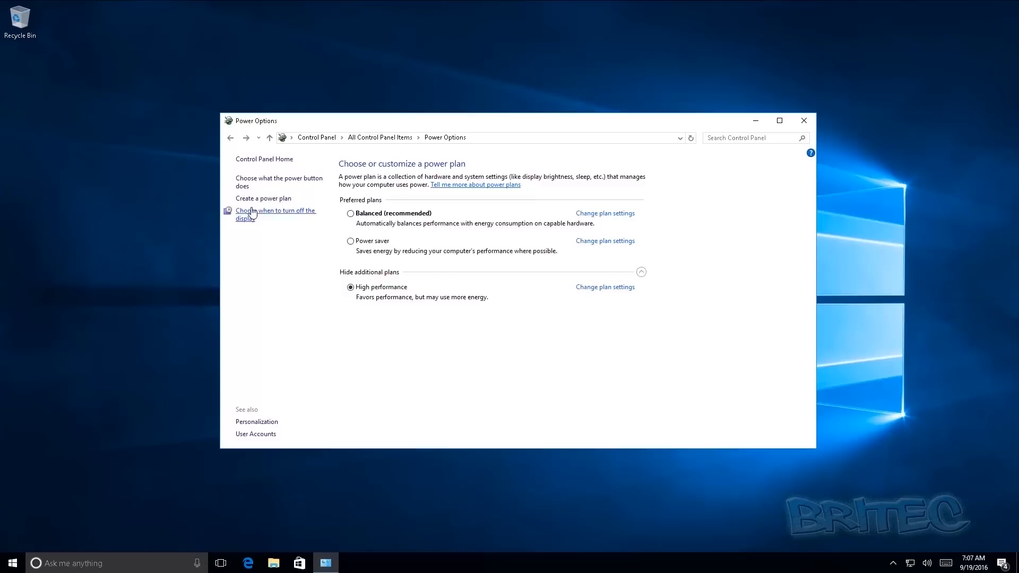
Step: Unlock the unavailable power button and shutdown settings, keep fast startup turned on and save the changes
{"action": "left_click", "coordinate": [260, 182]}
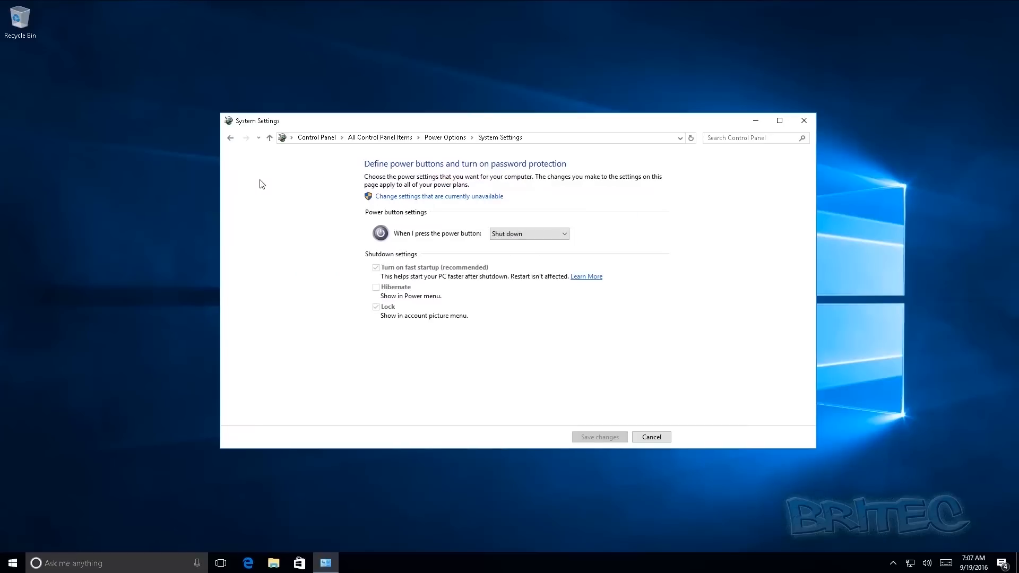
{"action": "left_click", "coordinate": [445, 197]}
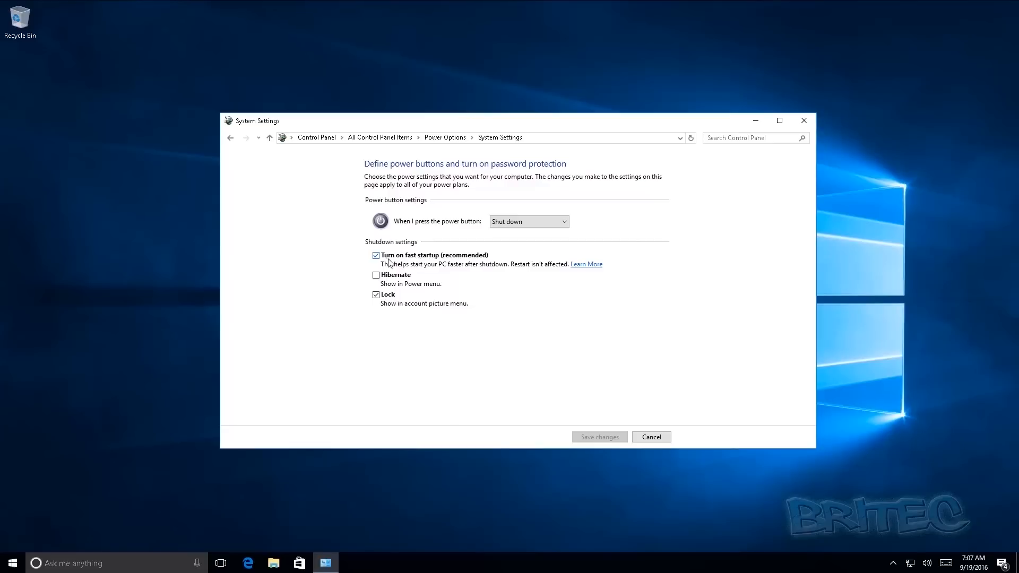
{"action": "left_click", "coordinate": [413, 258]}
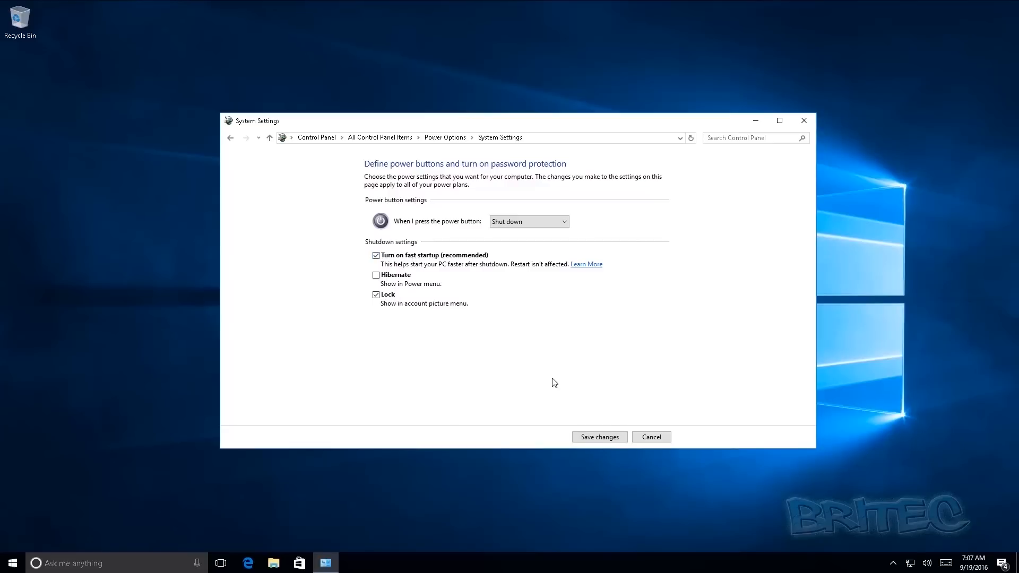
{"action": "left_click", "coordinate": [599, 436]}
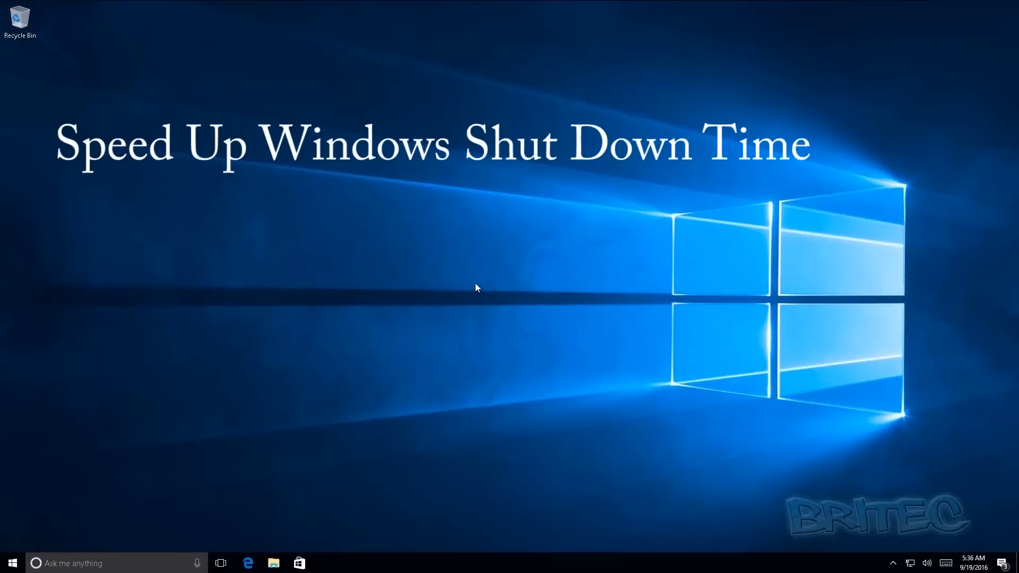
Step: Search for regedit and launch the Registry Editor with permission to make changes to the device
{"action": "left_click", "coordinate": [61, 560]}
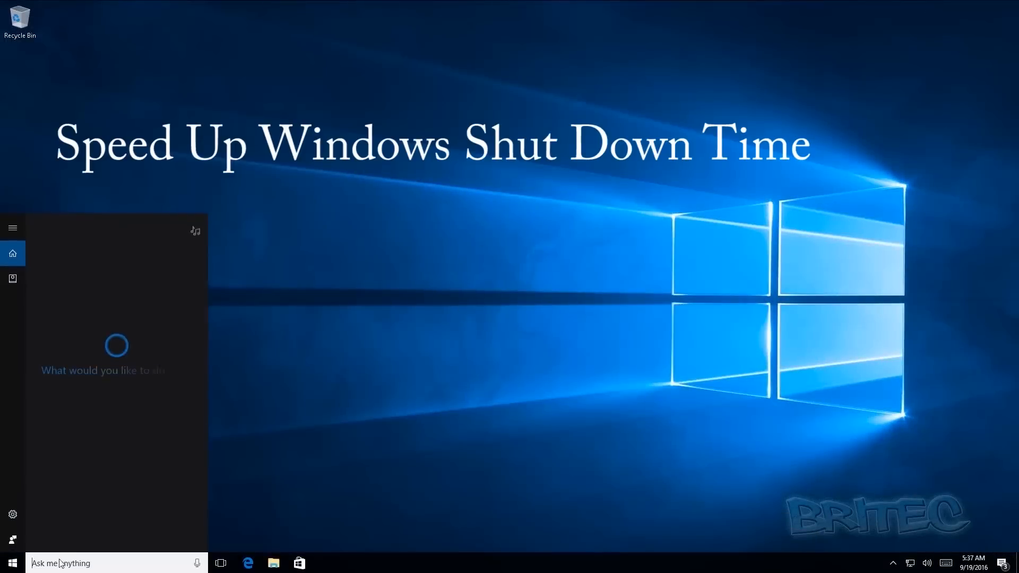
{"action": "type", "text": "regedit"}
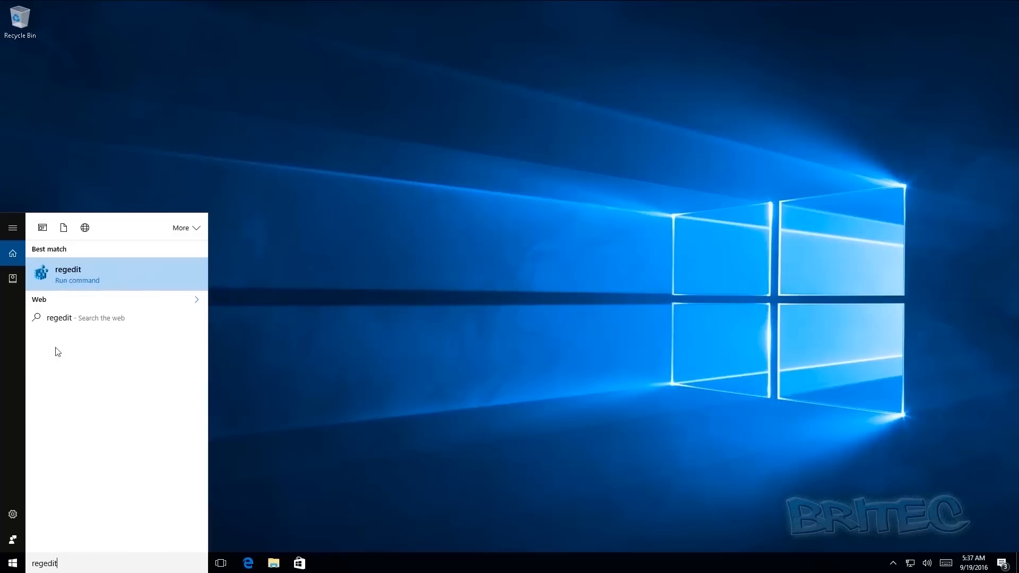
{"action": "left_click", "coordinate": [60, 280]}
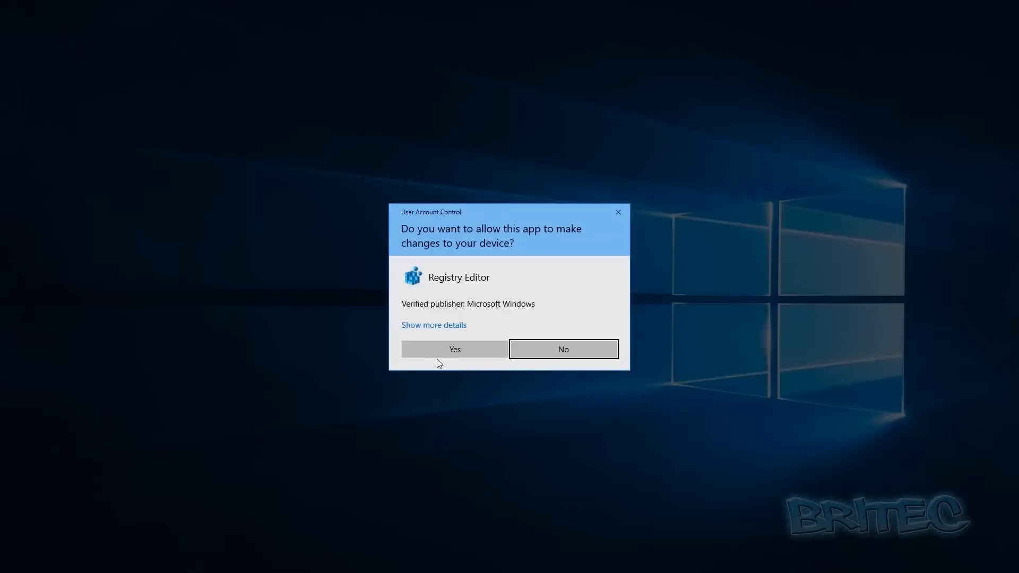
{"action": "left_click", "coordinate": [437, 353]}
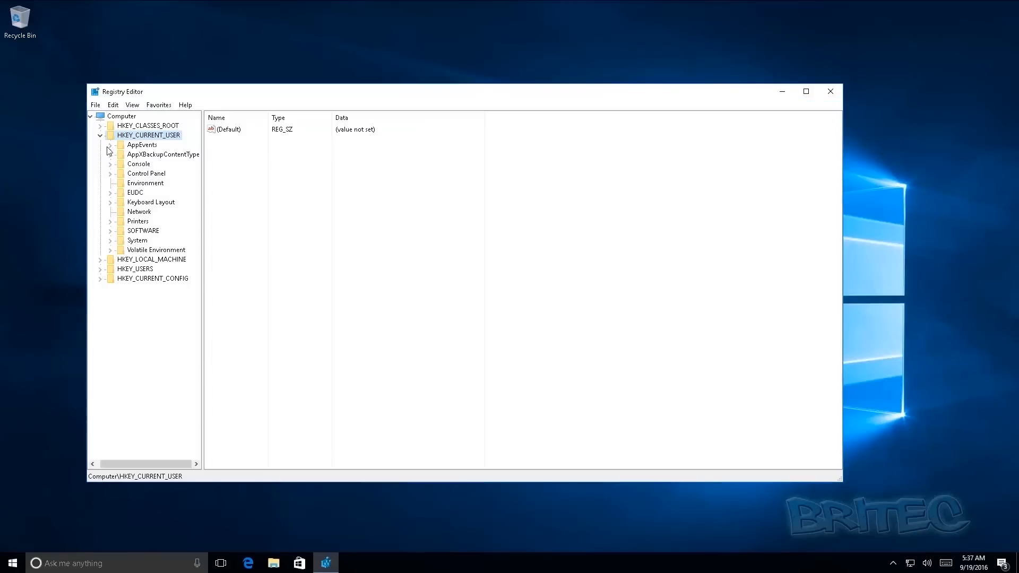
Step: Open the registry key HKEY_CURRENT_USER\Control Panel\Desktop
{"action": "left_click", "coordinate": [100, 135]}
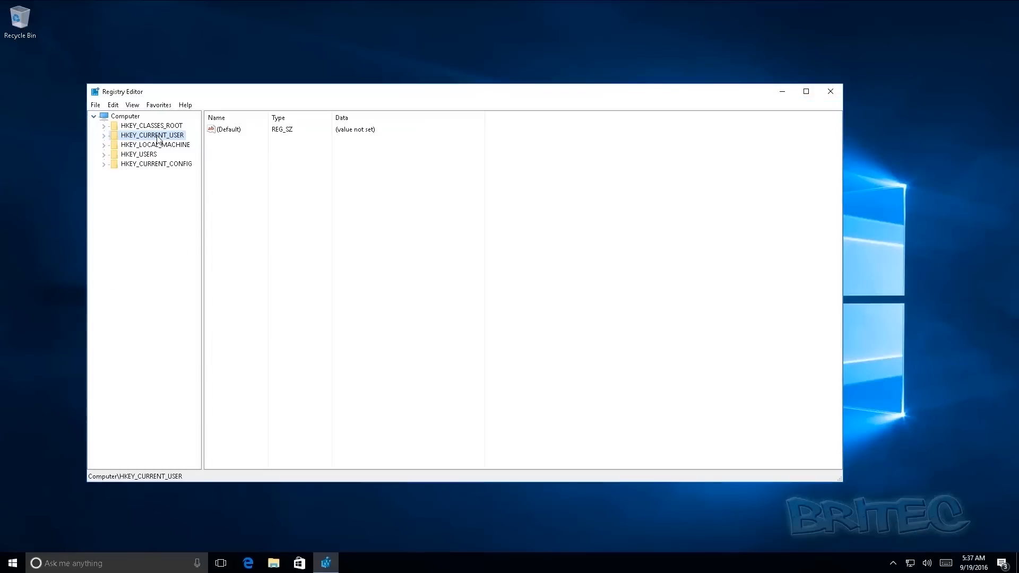
{"action": "left_click", "coordinate": [104, 136]}
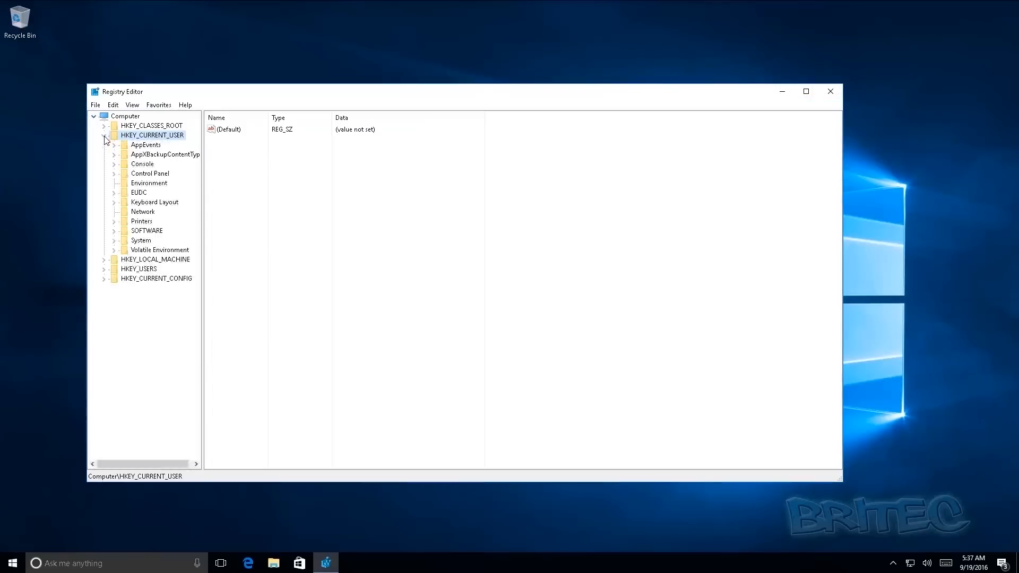
{"action": "left_click", "coordinate": [143, 175]}
{"action": "left_click", "coordinate": [114, 175]}
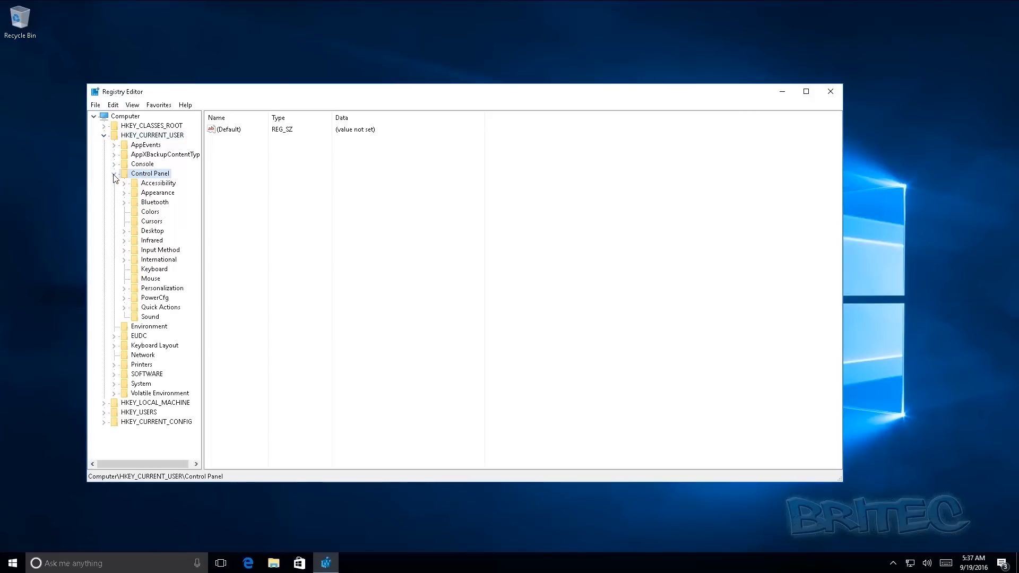
{"action": "left_click", "coordinate": [149, 232]}
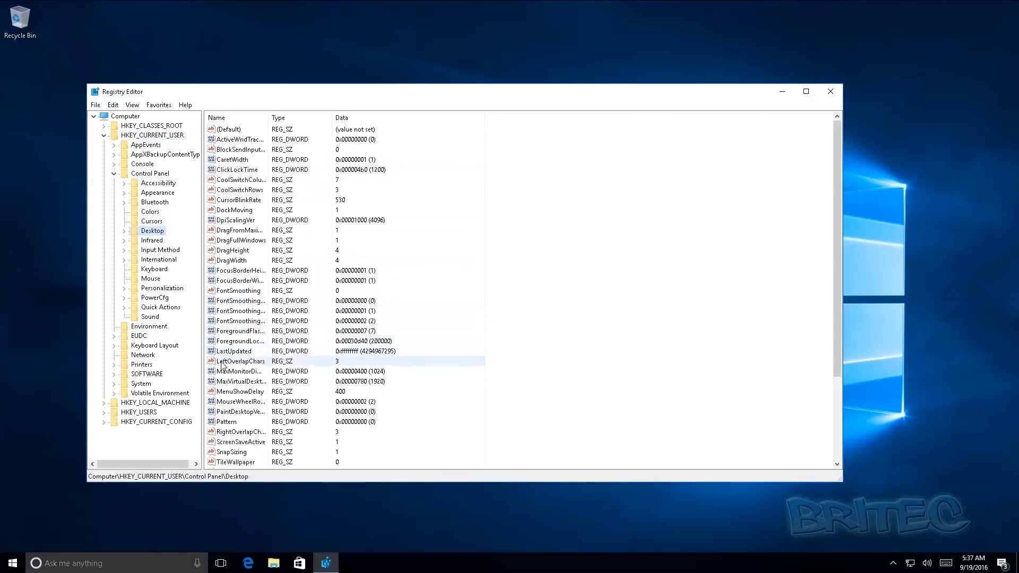
Step: Create a new string value named HungAppTimeout in the Desktop key
{"action": "right_click", "coordinate": [505, 271]}
{"action": "mouse_move", "coordinate": [529, 279]}
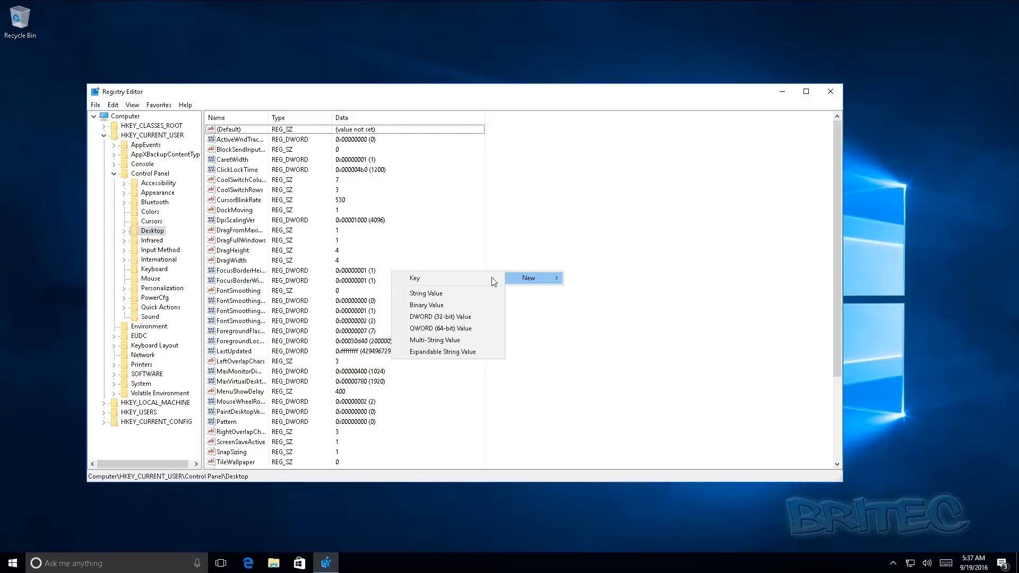
{"action": "left_click", "coordinate": [446, 294]}
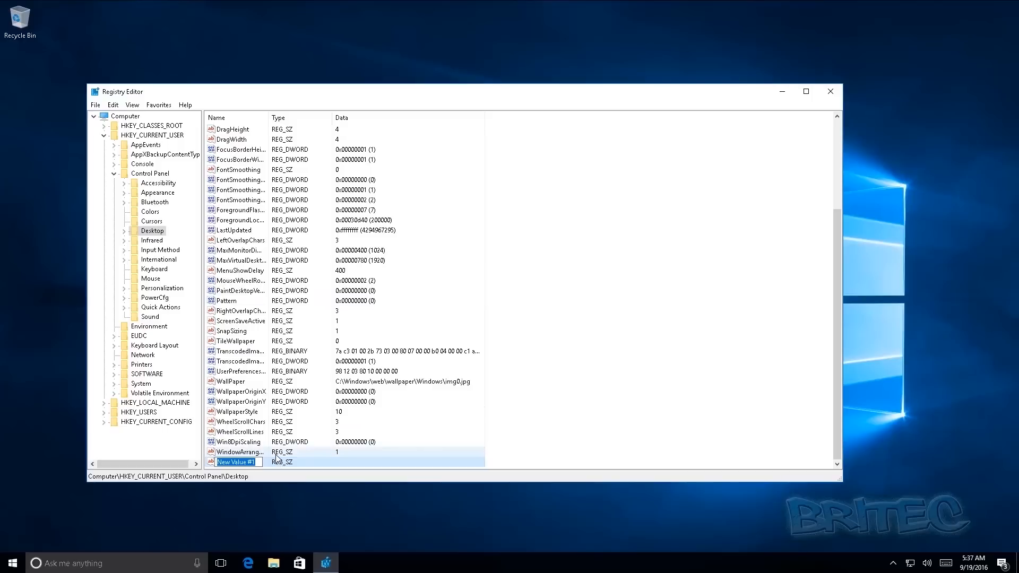
{"action": "type", "text": "HungAppT"}
{"action": "type", "text": "imeout"}
{"action": "key", "text": "Return"}
Step: Set the value data of HungAppTimeout to 1000
{"action": "left_click", "coordinate": [316, 462]}
{"action": "double_click", "coordinate": [241, 462]}
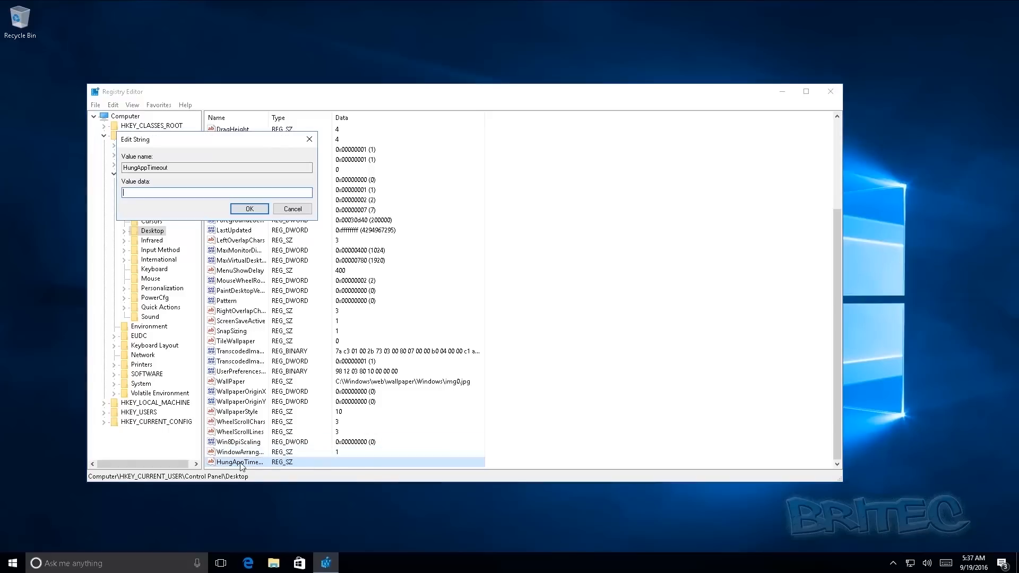
{"action": "left_click_drag", "start_coordinate": [243, 144], "coordinate": [522, 203]}
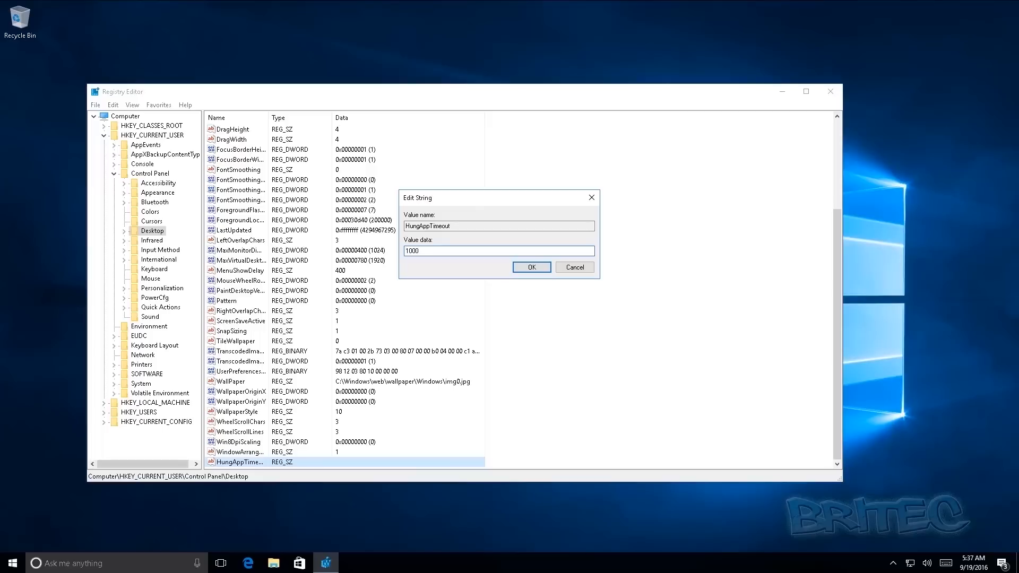
{"action": "left_click", "coordinate": [531, 266]}
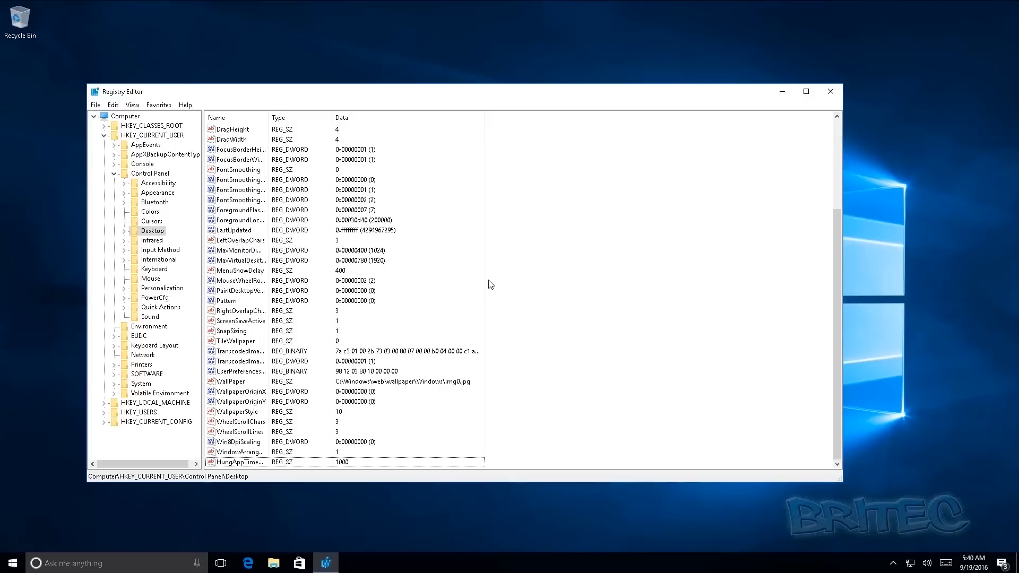
Step: Add another string value to the Desktop key and name it WaitToKillAppTimeout
{"action": "right_click", "coordinate": [509, 329]}
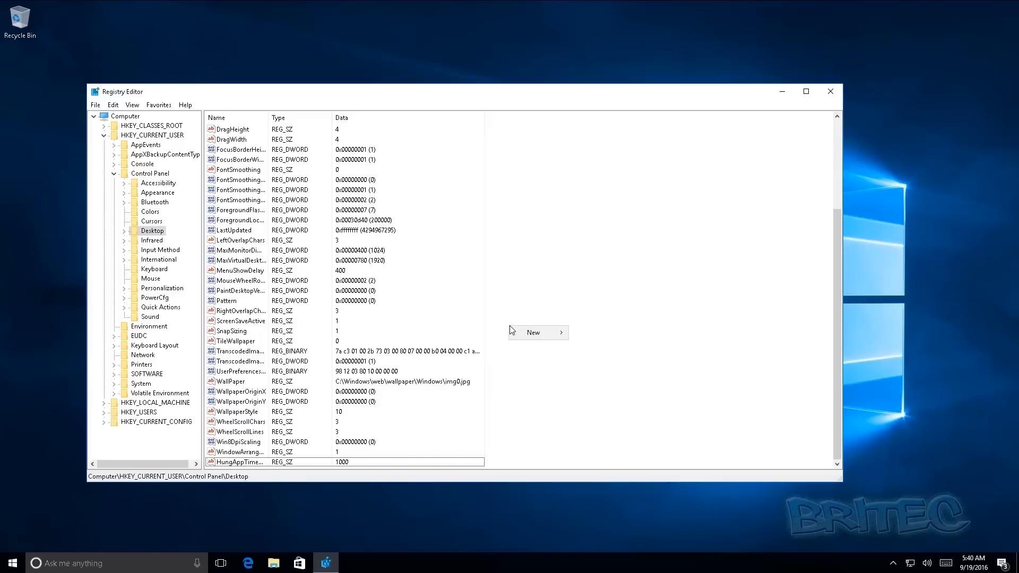
{"action": "mouse_move", "coordinate": [528, 333]}
{"action": "left_click", "coordinate": [465, 350]}
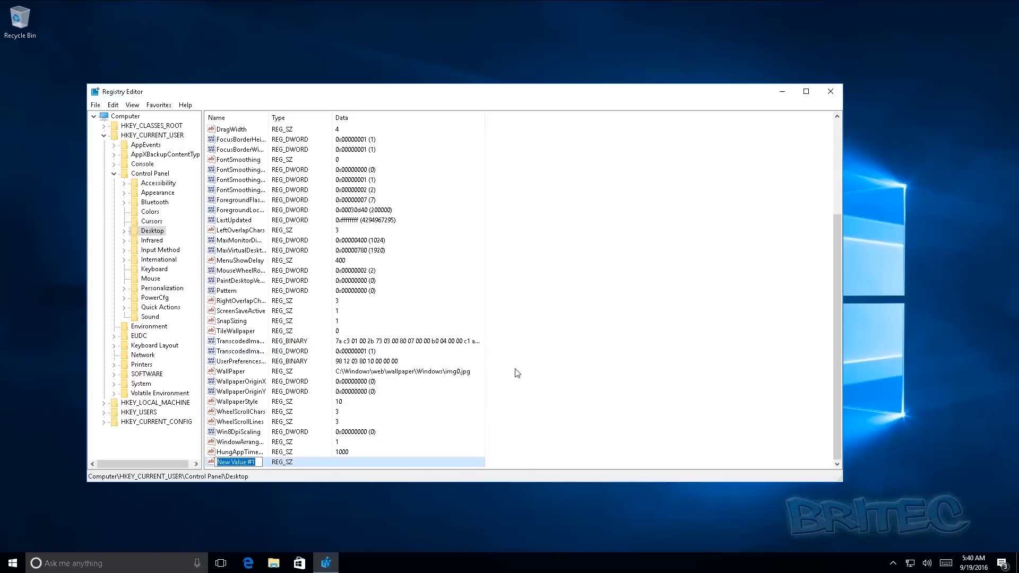
{"action": "type", "text": "WaitToKillAppTime"}
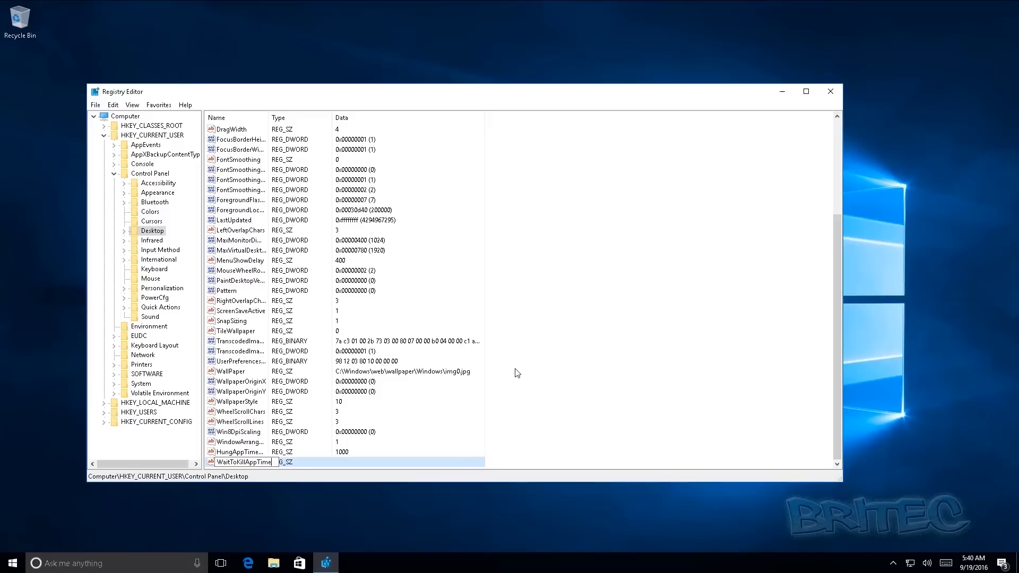
{"action": "type", "text": "out"}
{"action": "left_click", "coordinate": [358, 460]}
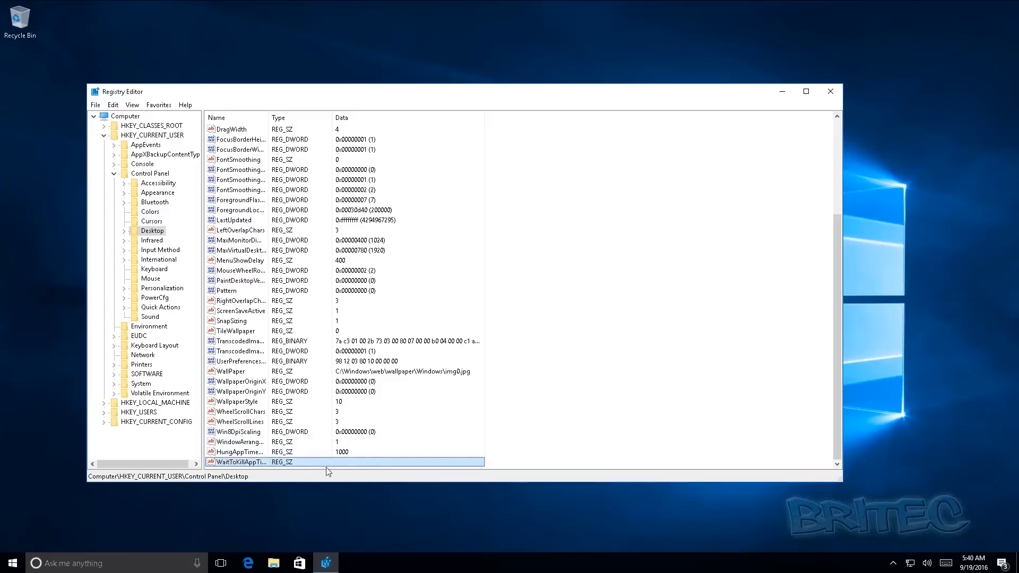
Step: Set the value data of WaitToKillAppTimeout to 2000
{"action": "double_click", "coordinate": [270, 462]}
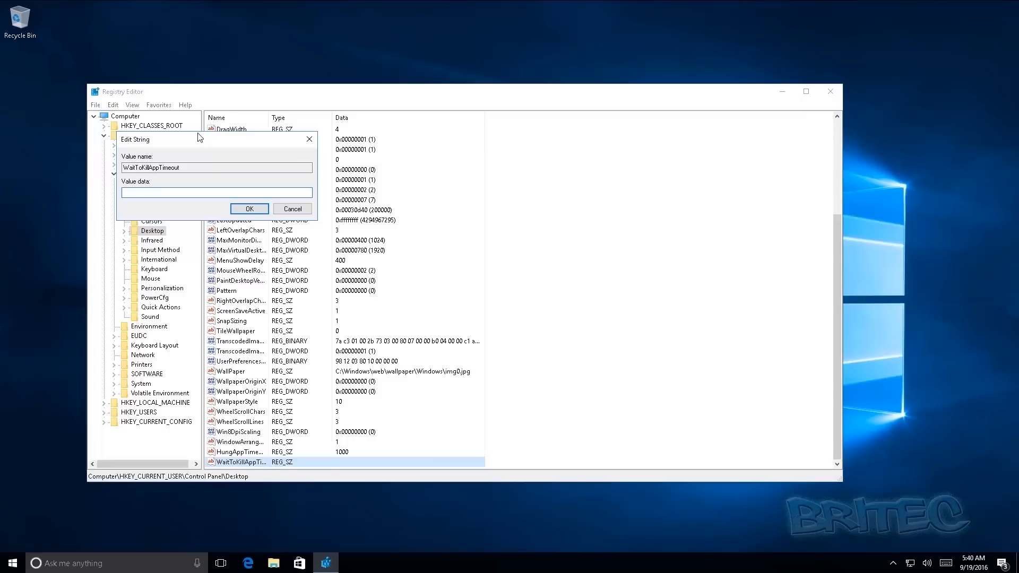
{"action": "type", "text": "20000"}
{"action": "left_click_drag", "start_coordinate": [151, 192], "coordinate": [115, 191]}
{"action": "type", "text": "50"}
{"action": "left_click", "coordinate": [249, 208]}
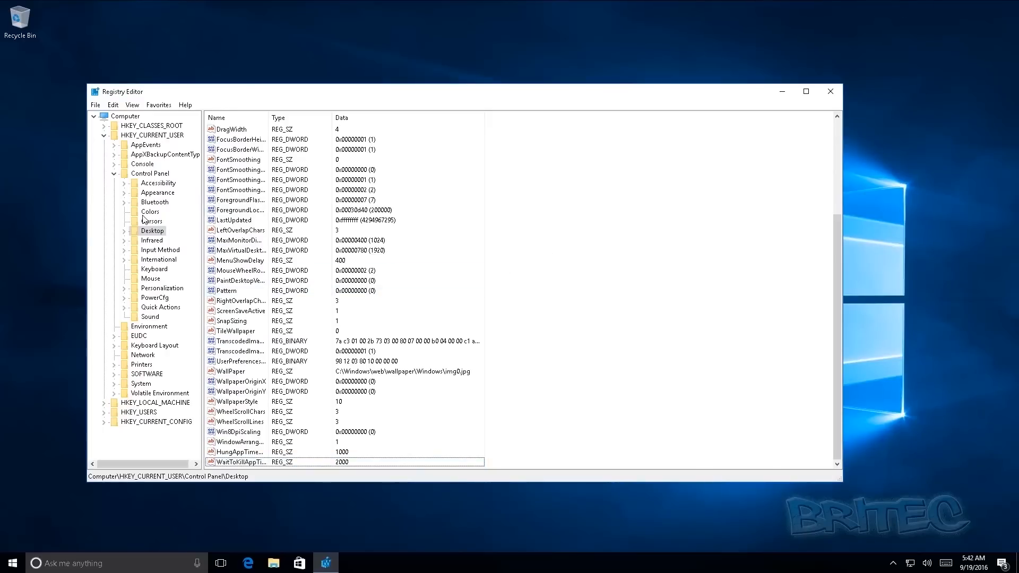
Step: Collapse the Control Panel and HKEY_CURRENT_USER keys and select HKEY_LOCAL_MACHINE
{"action": "left_click", "coordinate": [113, 173]}
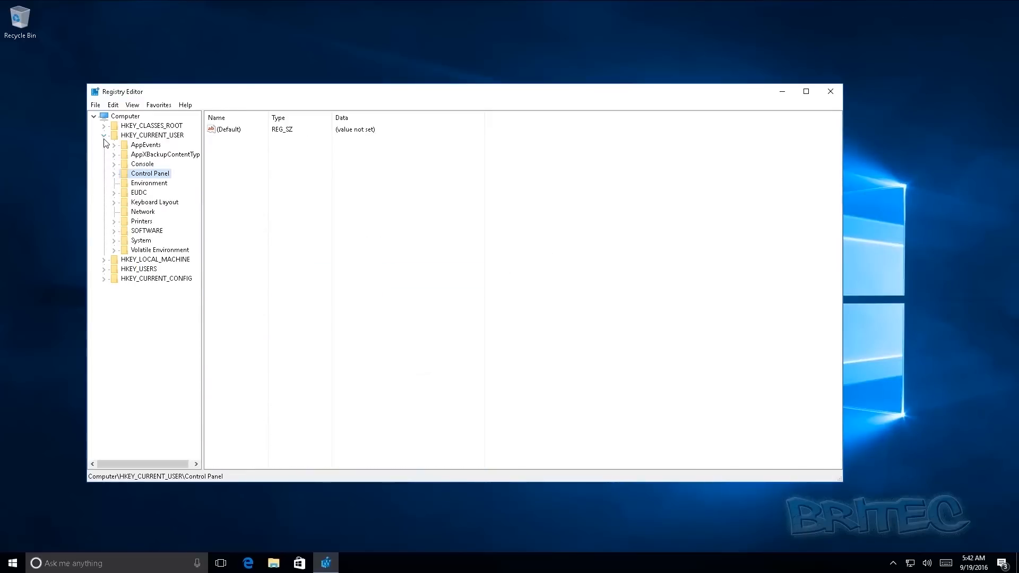
{"action": "left_click", "coordinate": [104, 135]}
{"action": "left_click", "coordinate": [145, 146]}
{"action": "key", "text": "Up"}
{"action": "key", "text": "Down"}
Step: Open the registry key HKEY_LOCAL_MACHINE\SYSTEM\CurrentControlSet\Control
{"action": "left_click", "coordinate": [104, 145]}
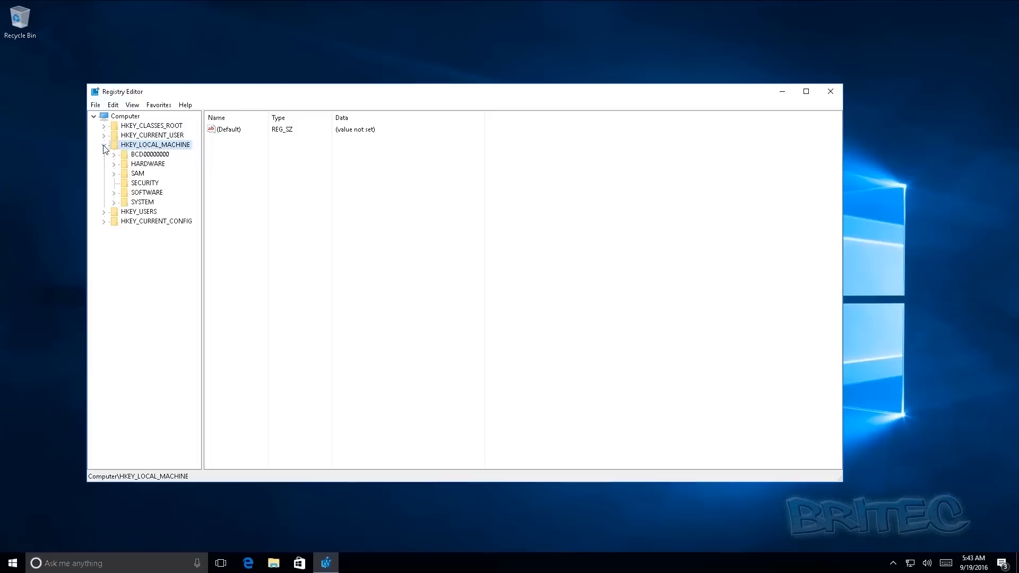
{"action": "left_click", "coordinate": [142, 202]}
{"action": "left_click", "coordinate": [113, 202]}
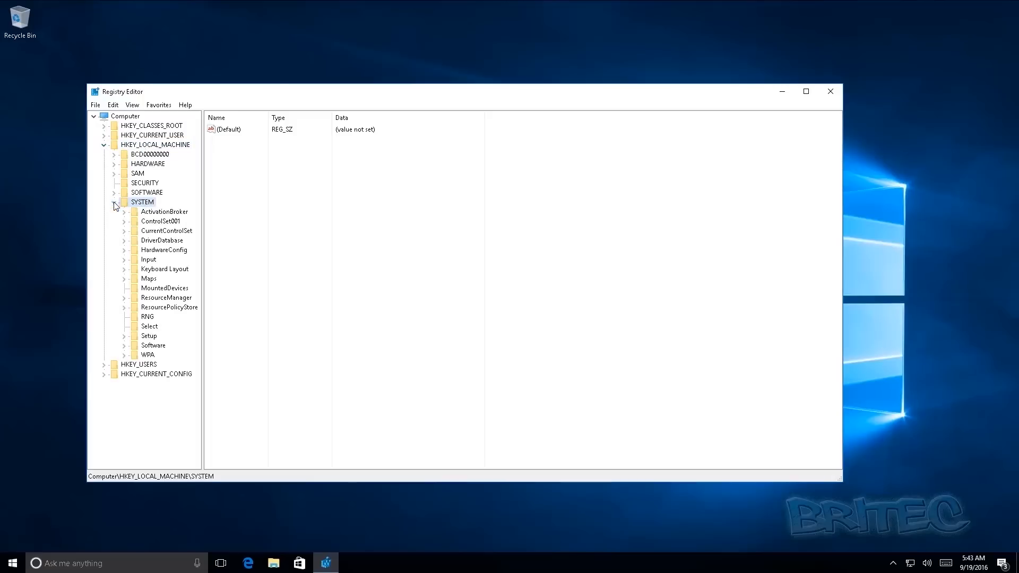
{"action": "left_click", "coordinate": [159, 232]}
{"action": "left_click", "coordinate": [124, 232]}
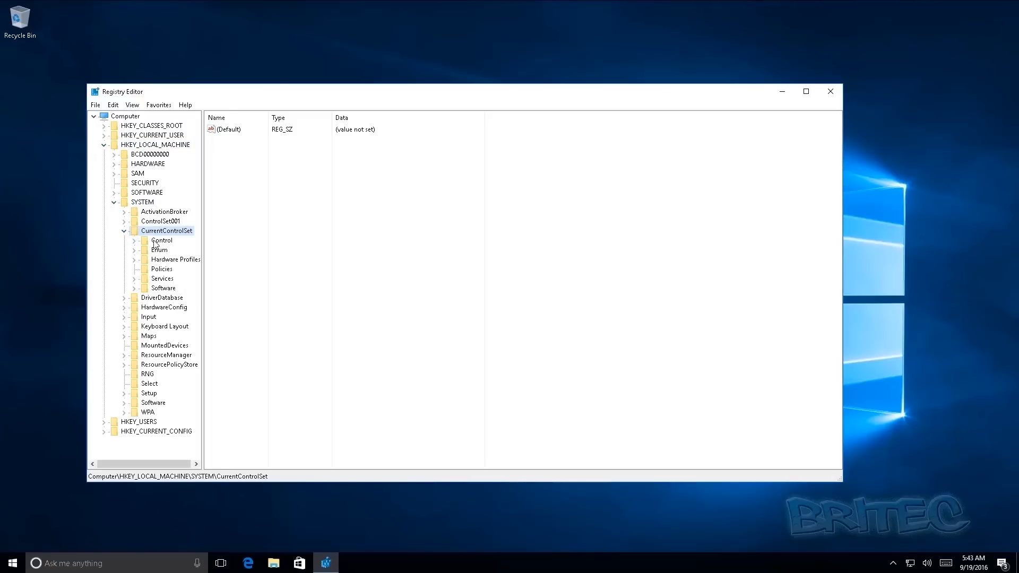
{"action": "left_click", "coordinate": [160, 241]}
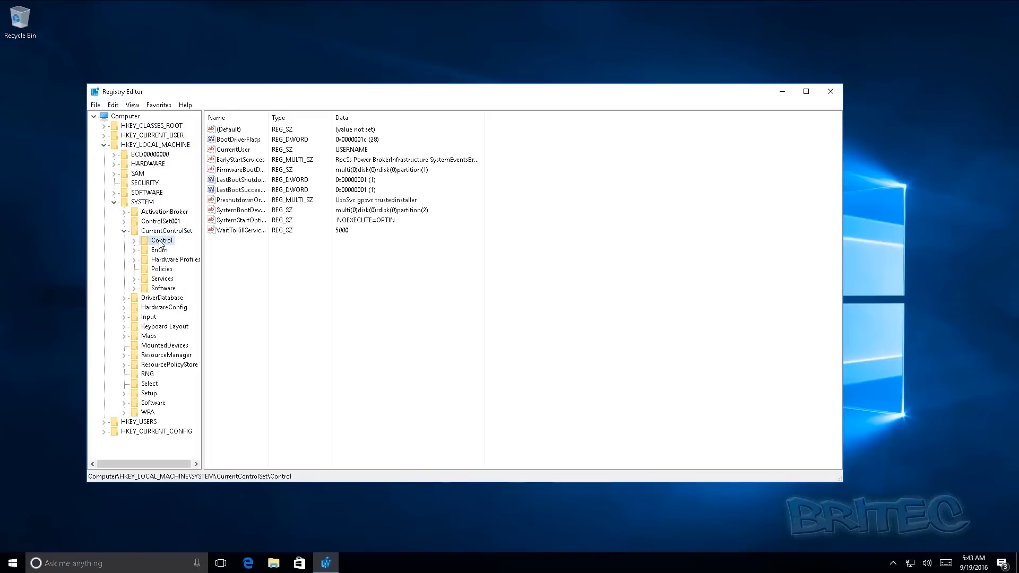
Step: Set the value data of WaitToKillServiceTimeout in the Control key to 2000
{"action": "double_click", "coordinate": [250, 234]}
{"action": "left_click_drag", "start_coordinate": [222, 142], "coordinate": [313, 250]}
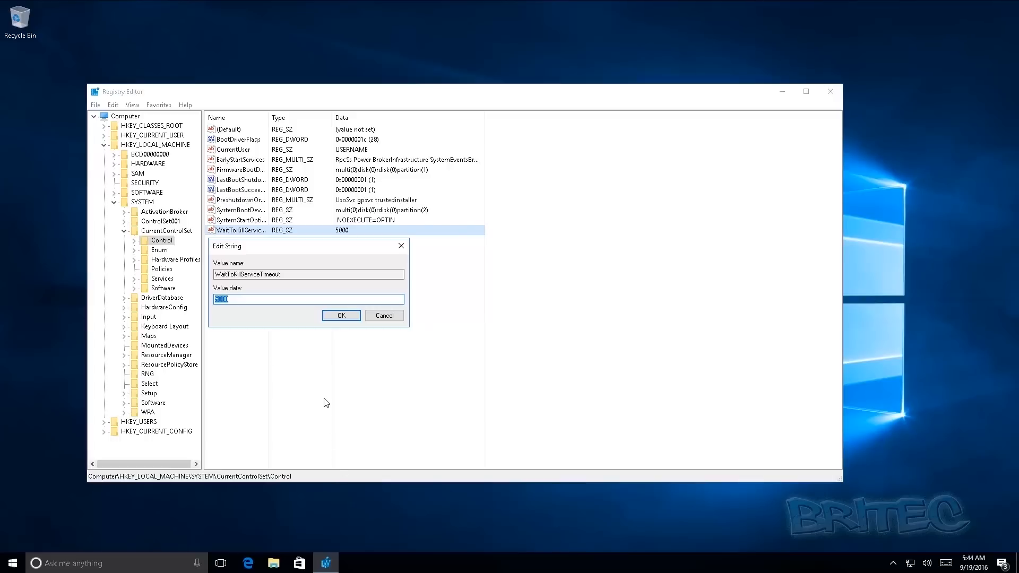
{"action": "type", "text": "20"}
{"action": "left_click", "coordinate": [348, 316]}
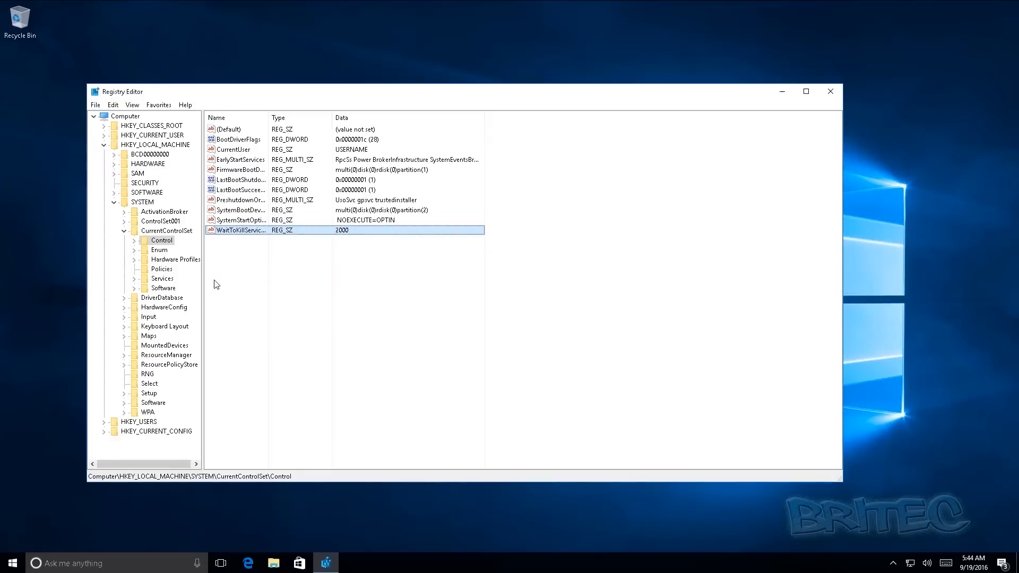
Step: Collapse the CurrentControlSet, SYSTEM and HKEY_LOCAL_MACHINE keys in the registry tree
{"action": "left_click", "coordinate": [124, 231]}
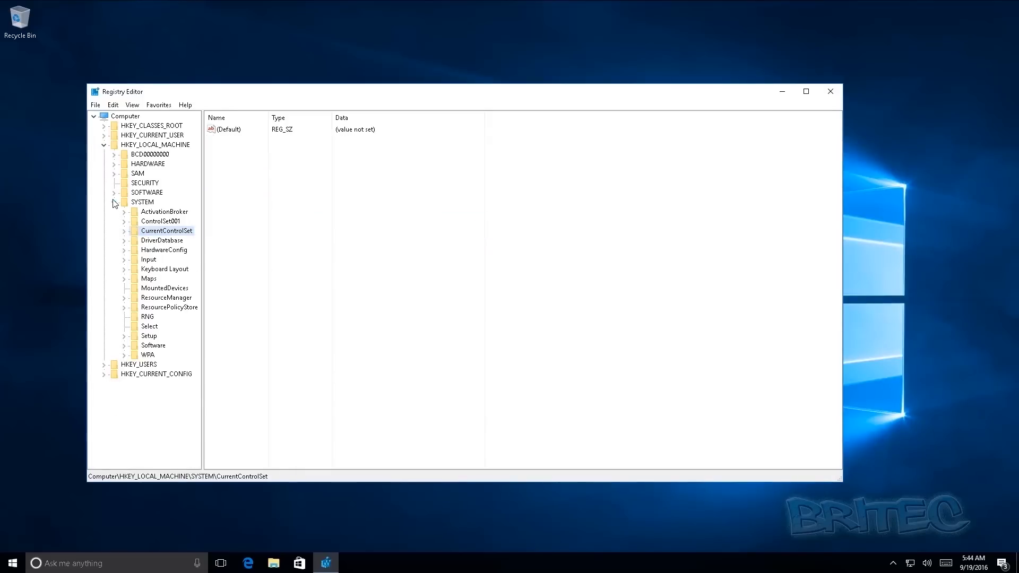
{"action": "left_click", "coordinate": [114, 202]}
{"action": "left_click", "coordinate": [104, 145]}
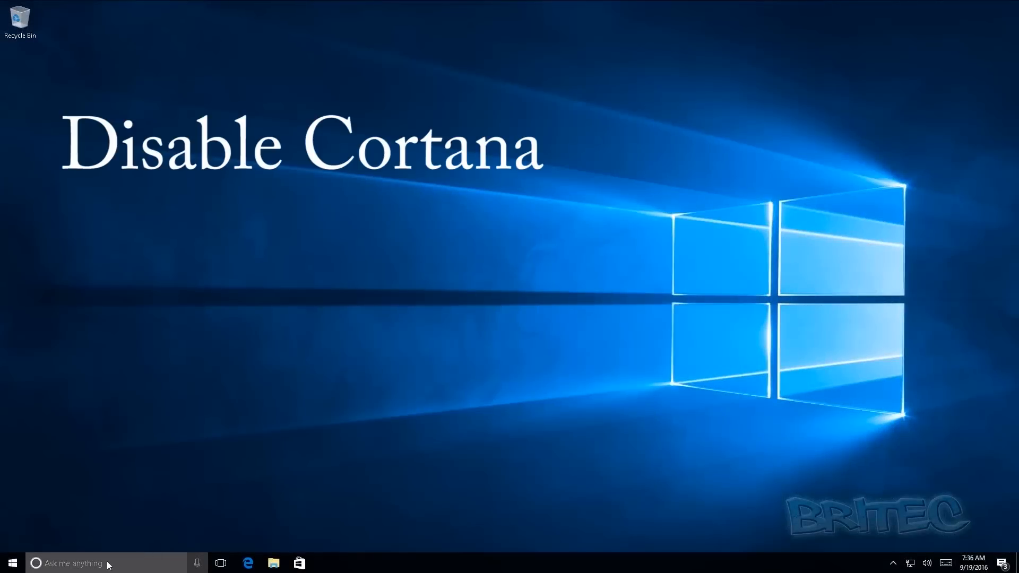
Step: Search for gpedit.msc and launch the Local Group Policy Editor
{"action": "left_click", "coordinate": [73, 565]}
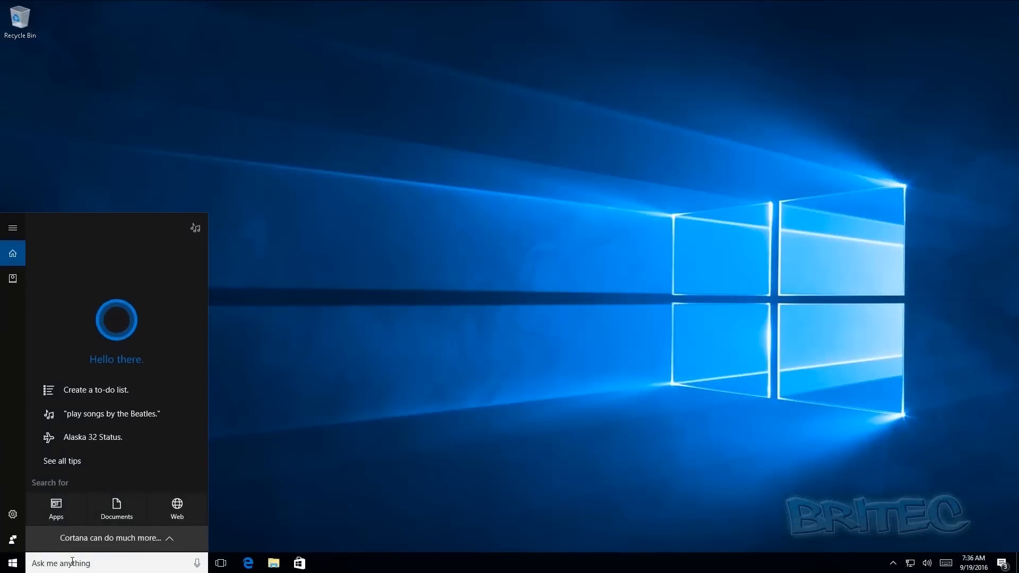
{"action": "type", "text": "gpedit"}
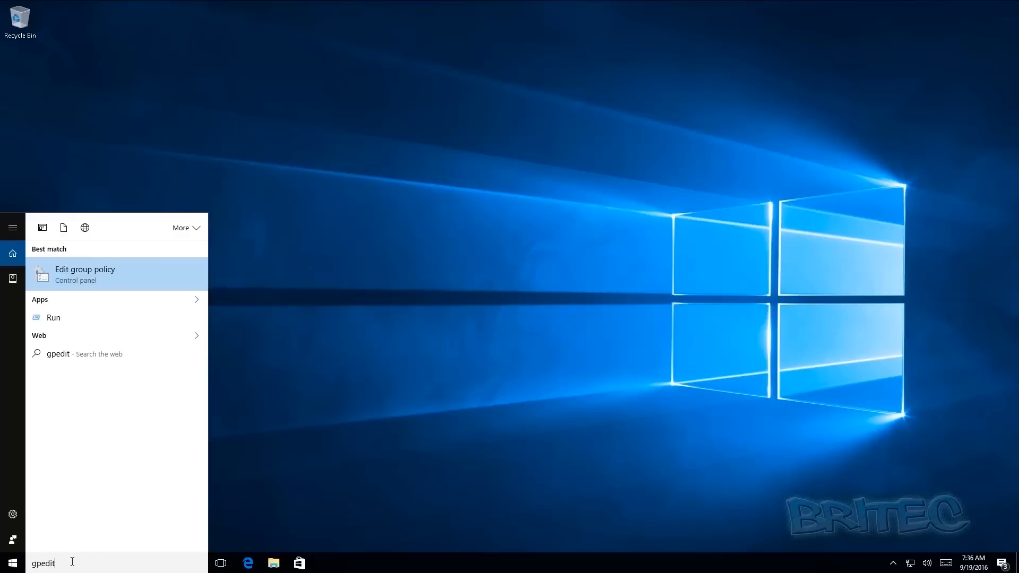
{"action": "type", "text": ".msc"}
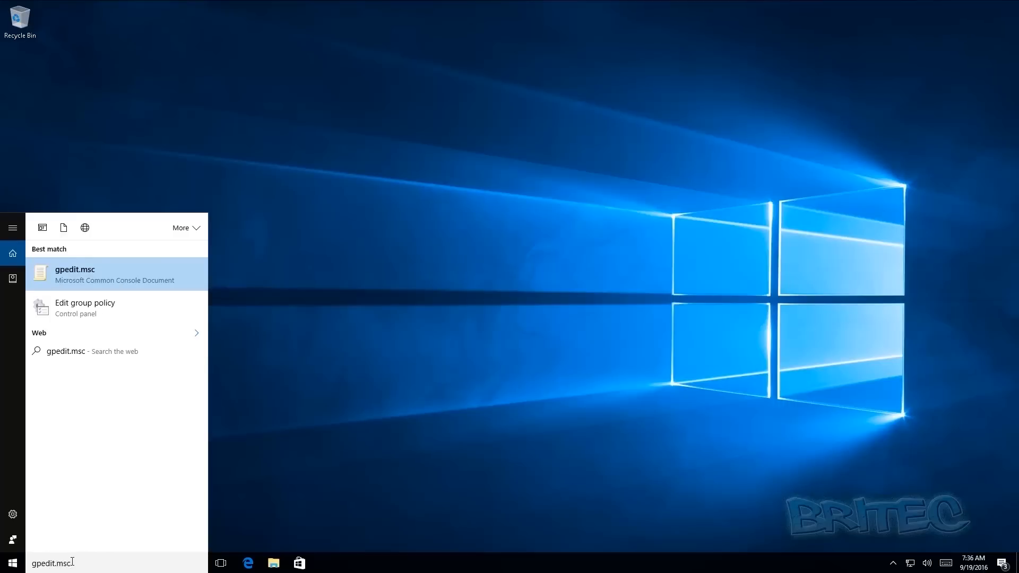
{"action": "left_click", "coordinate": [91, 269]}
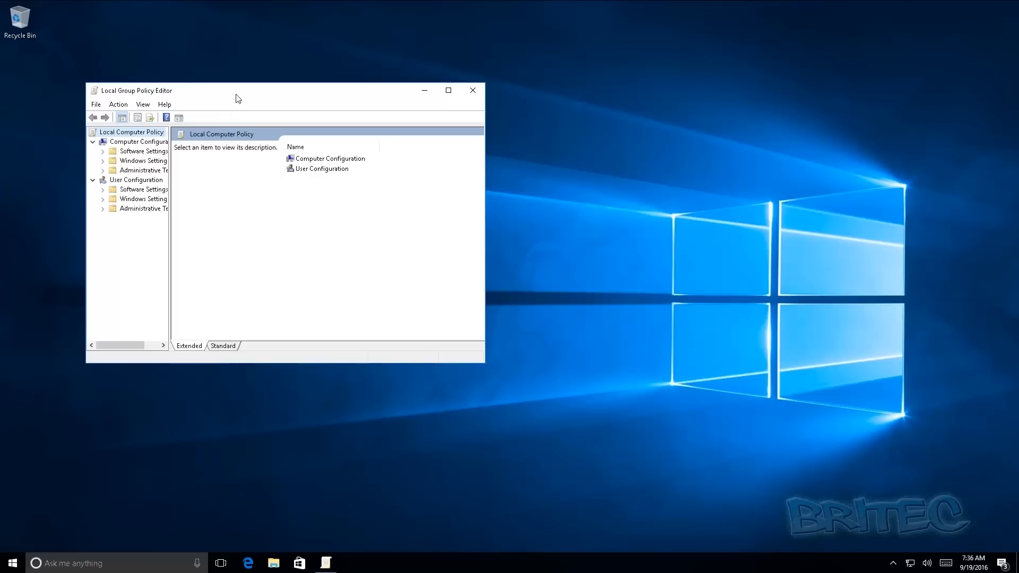
Step: Move and enlarge the Local Group Policy Editor window and widen its tree pane to show full folder names
{"action": "left_click_drag", "start_coordinate": [237, 98], "coordinate": [365, 124]}
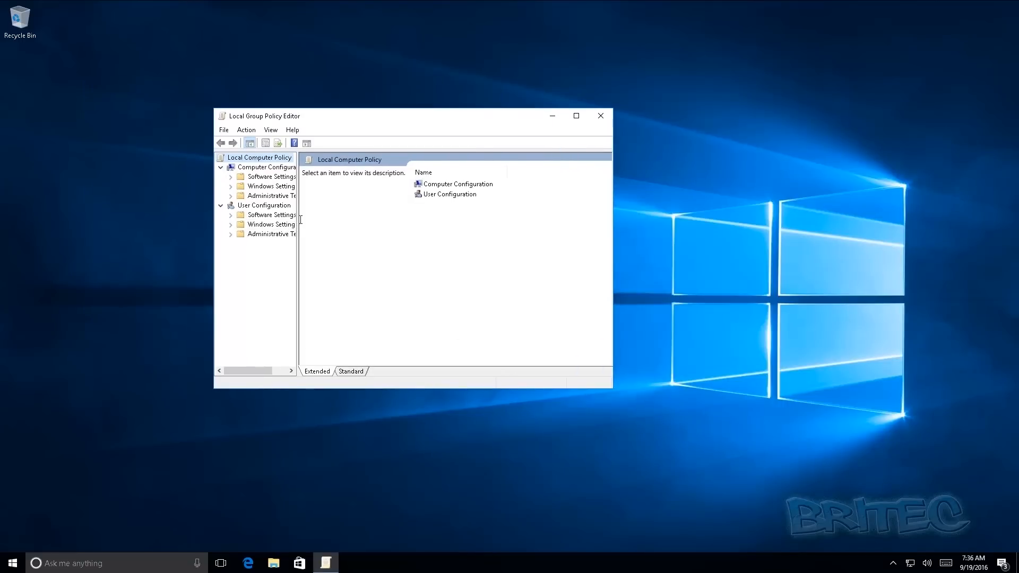
{"action": "left_click_drag", "start_coordinate": [298, 221], "coordinate": [352, 230]}
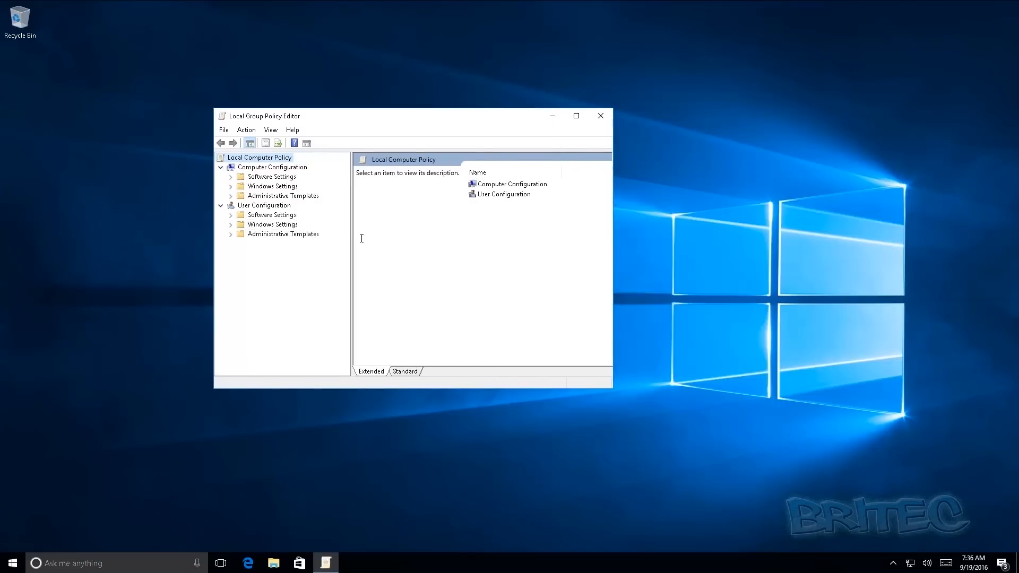
{"action": "left_click_drag", "start_coordinate": [613, 389], "coordinate": [750, 465]}
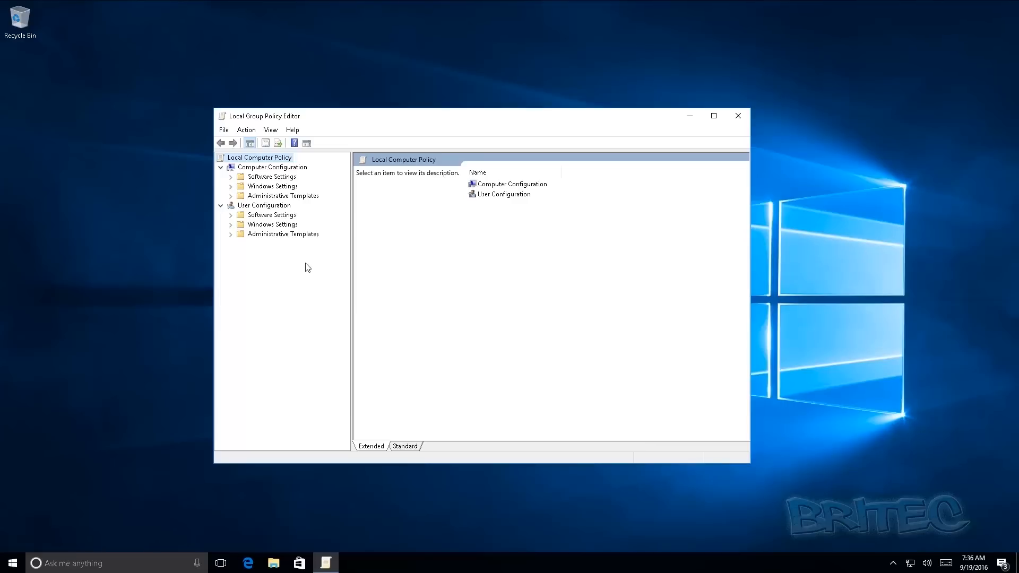
Step: Open the Search policies under Computer Configuration, Administrative Templates, Windows Components
{"action": "left_click", "coordinate": [272, 168]}
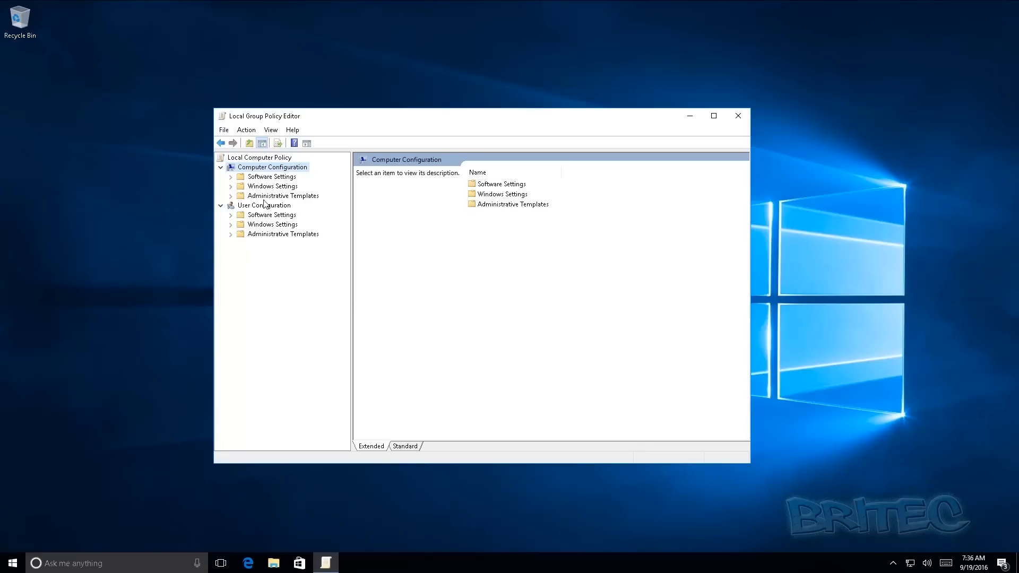
{"action": "left_click", "coordinate": [267, 198]}
{"action": "left_click", "coordinate": [231, 196]}
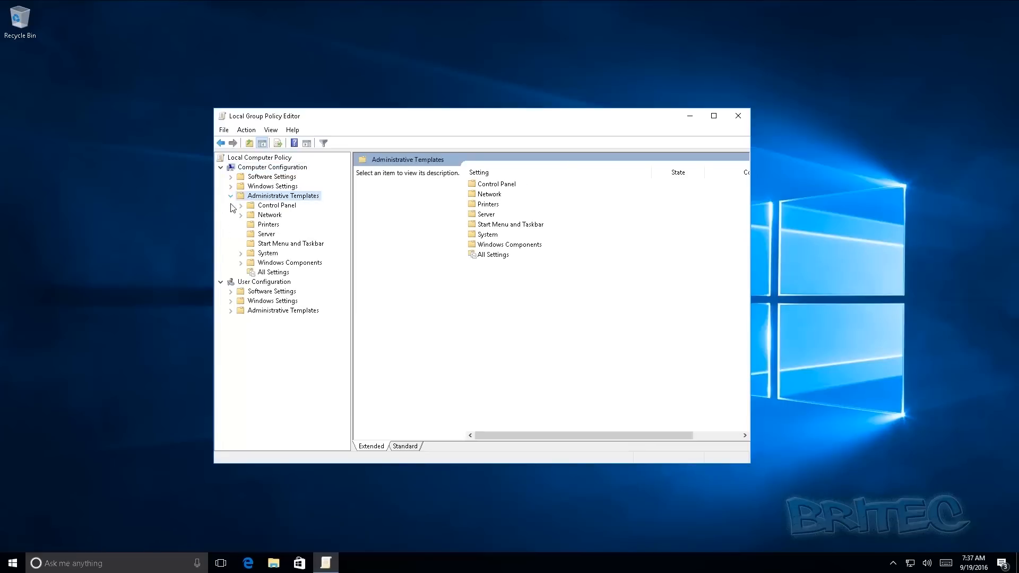
{"action": "left_click", "coordinate": [279, 263]}
{"action": "left_click", "coordinate": [241, 263]}
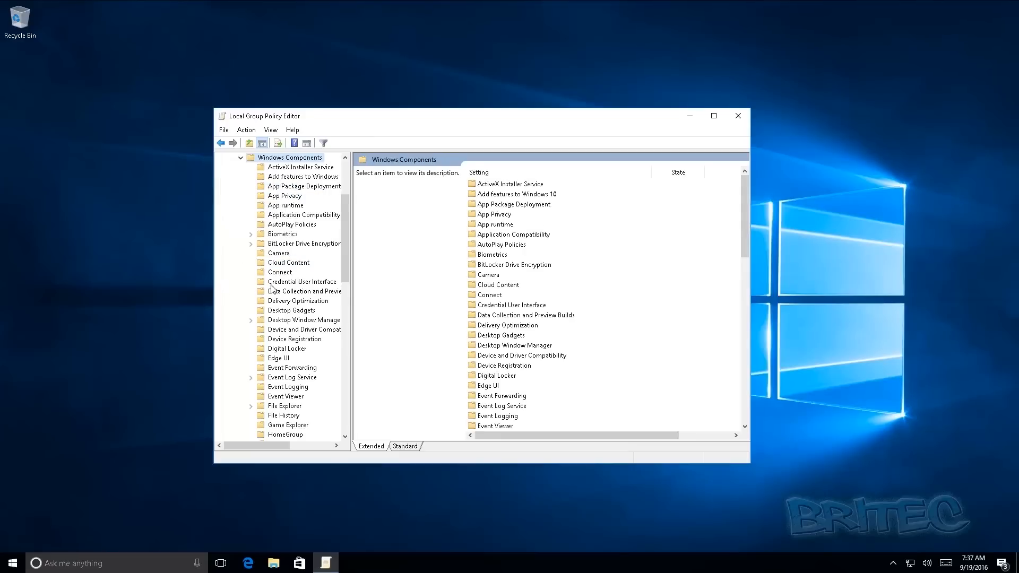
{"action": "left_click_drag", "start_coordinate": [347, 251], "coordinate": [341, 332]}
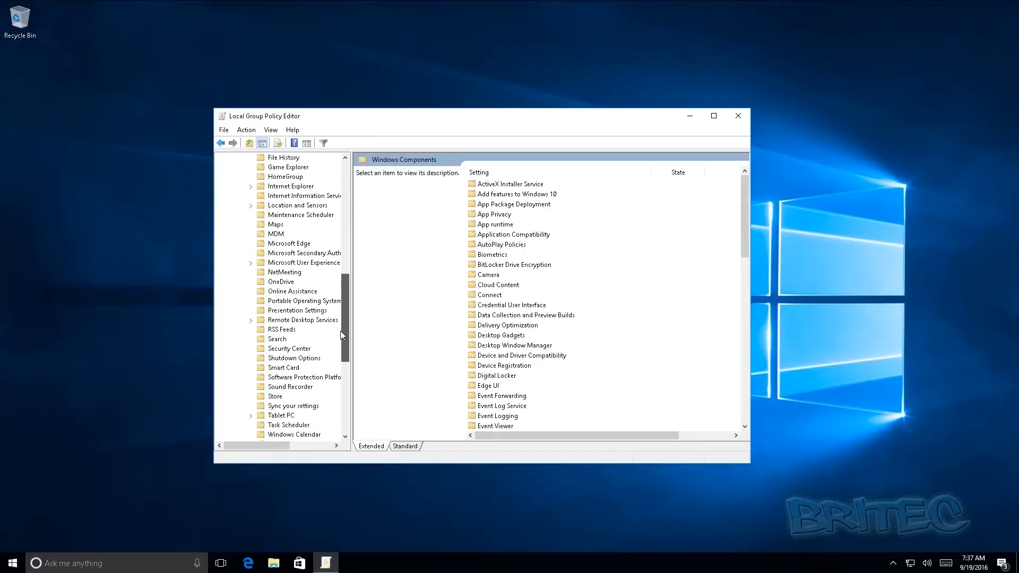
{"action": "left_click", "coordinate": [274, 339]}
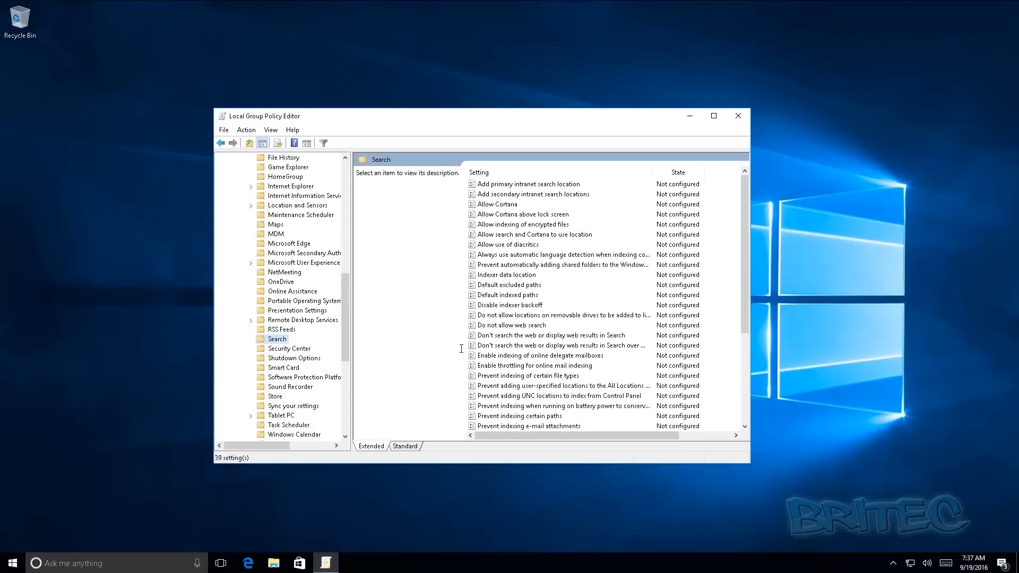
Step: Set the Allow Cortana policy to Disabled and apply it
{"action": "left_click", "coordinate": [518, 206]}
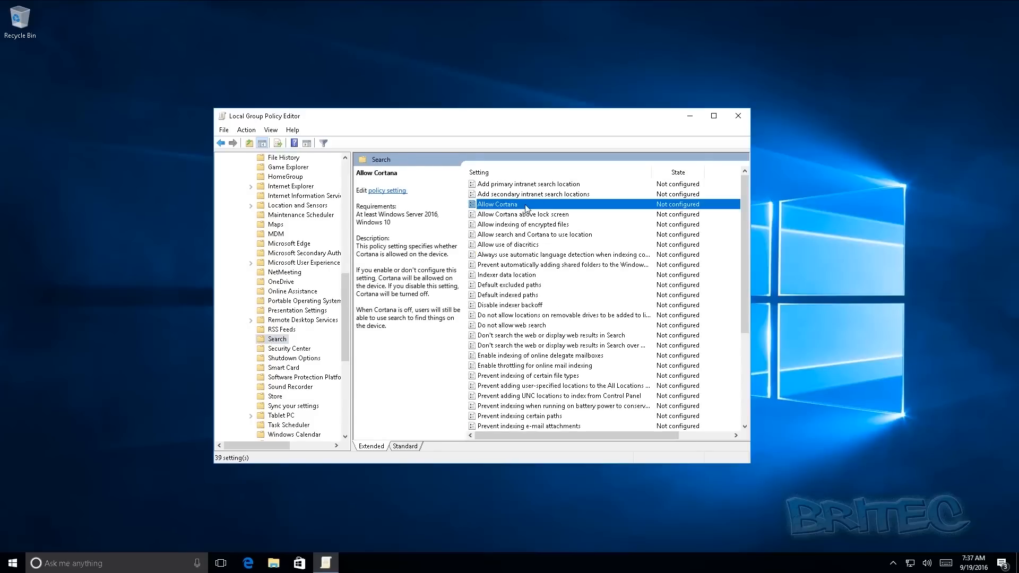
{"action": "double_click", "coordinate": [527, 208]}
{"action": "left_click_drag", "start_coordinate": [230, 95], "coordinate": [427, 127]}
{"action": "left_click", "coordinate": [314, 198]}
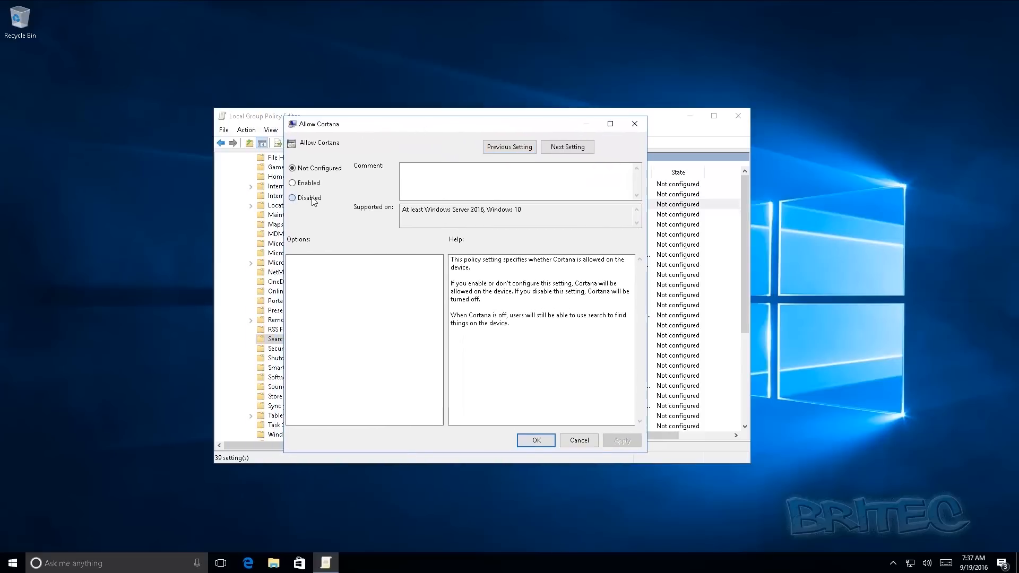
{"action": "left_click", "coordinate": [621, 440]}
{"action": "left_click", "coordinate": [537, 442]}
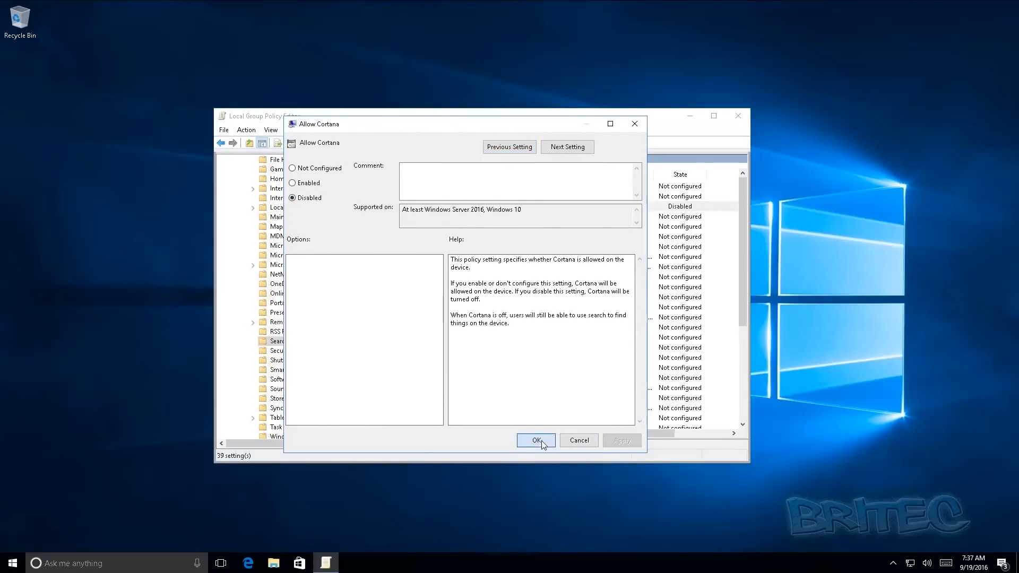
Step: Set the Allow Cortana above lock screen policy to Disabled and apply it
{"action": "left_click", "coordinate": [527, 218]}
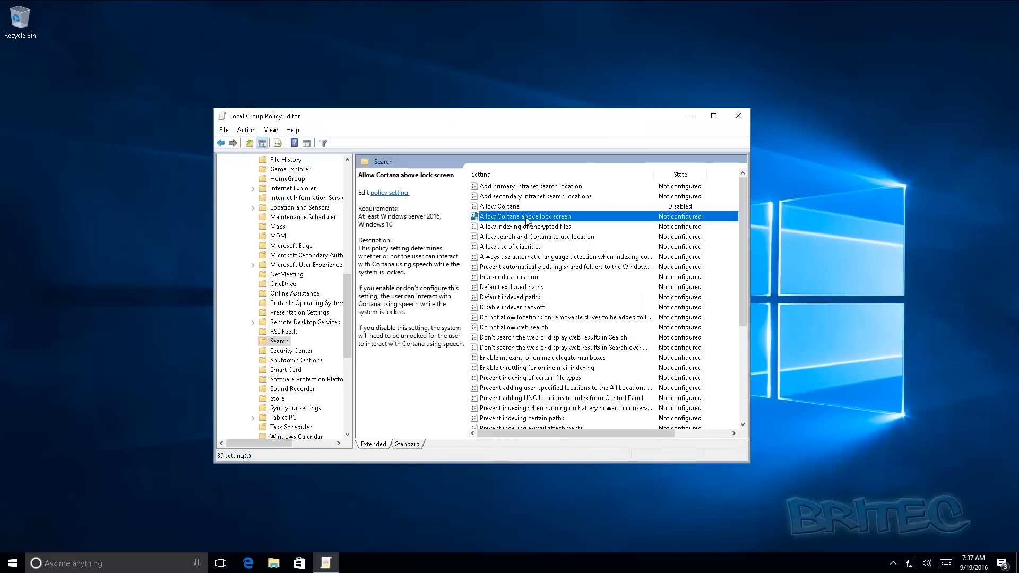
{"action": "double_click", "coordinate": [527, 218]}
{"action": "left_click_drag", "start_coordinate": [320, 114], "coordinate": [509, 128]}
{"action": "left_click", "coordinate": [326, 199]}
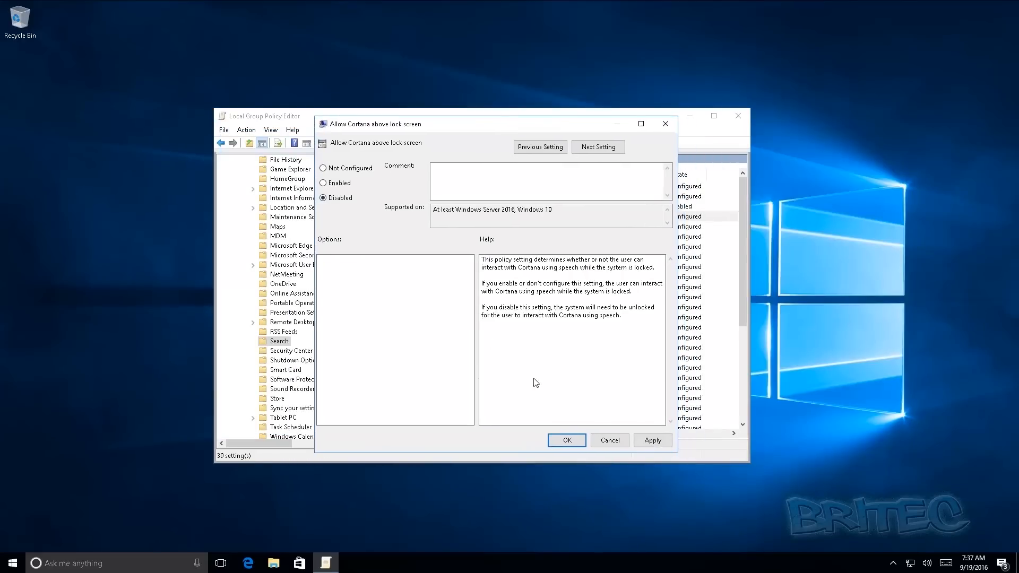
{"action": "left_click", "coordinate": [651, 441]}
{"action": "left_click", "coordinate": [567, 440]}
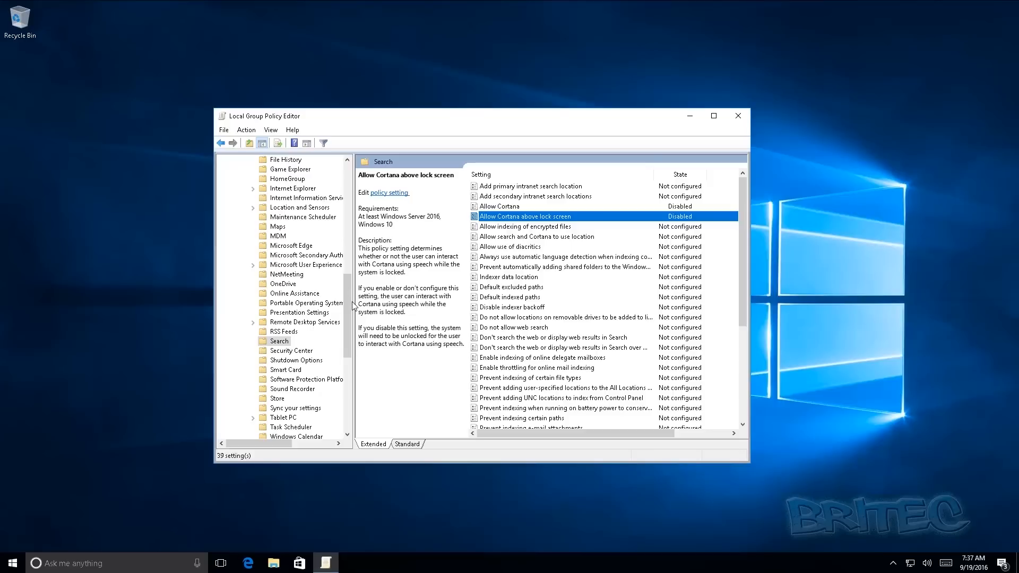
{"action": "scroll", "coordinate": [628, 331], "scroll_direction": "down", "scroll_amount": 5}
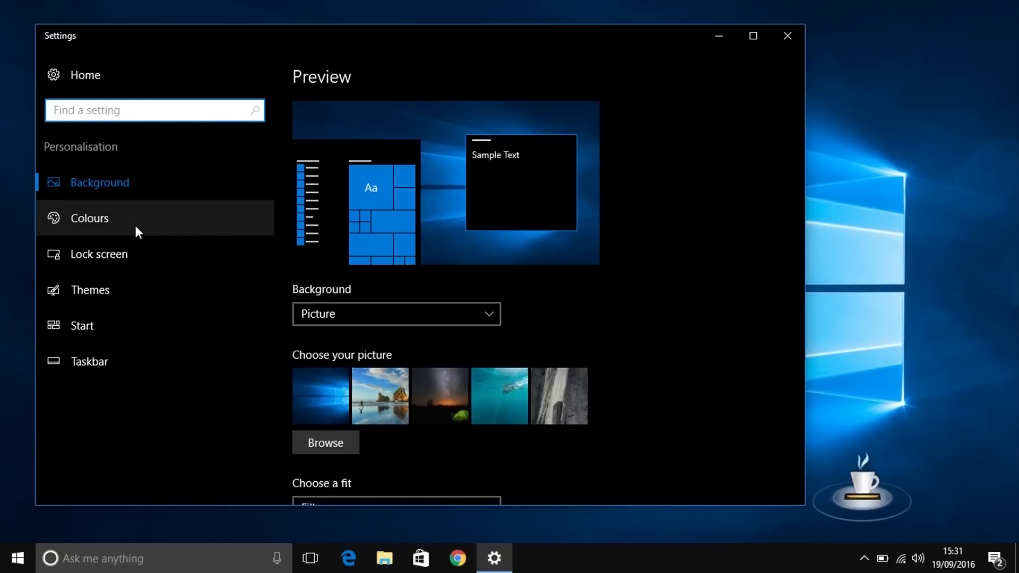
Step: From the lock screen personalisation settings, open the Cortana lock screen settings and turn off Lock screen use and Taskbar titbits
{"action": "left_click", "coordinate": [131, 254]}
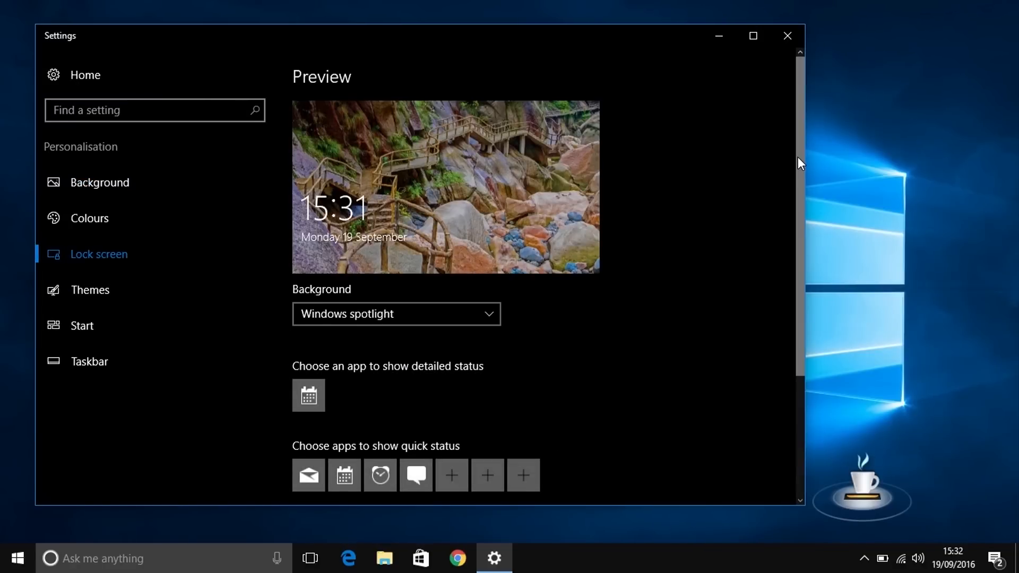
{"action": "left_click_drag", "start_coordinate": [797, 157], "coordinate": [824, 301]}
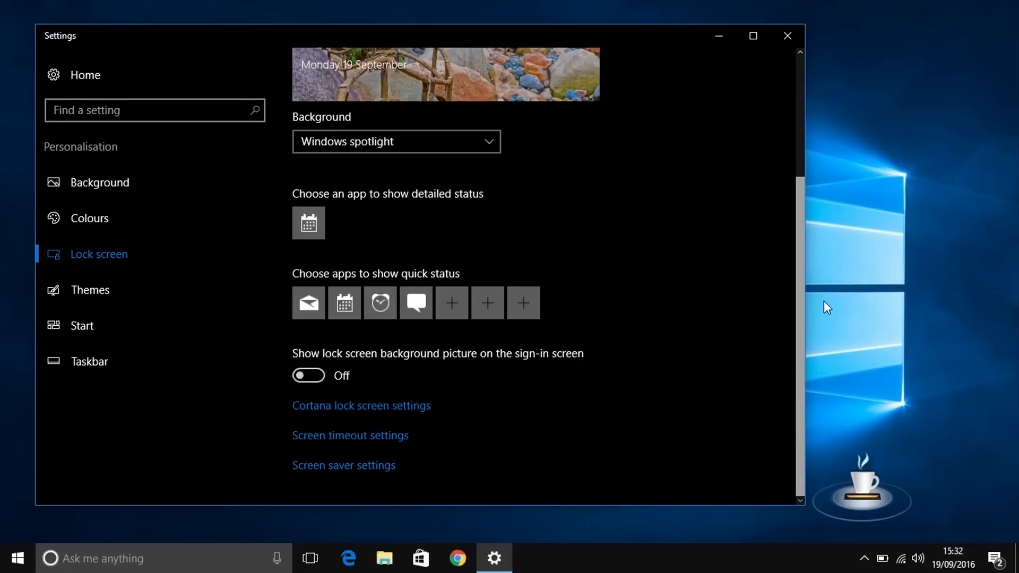
{"action": "left_click", "coordinate": [409, 412]}
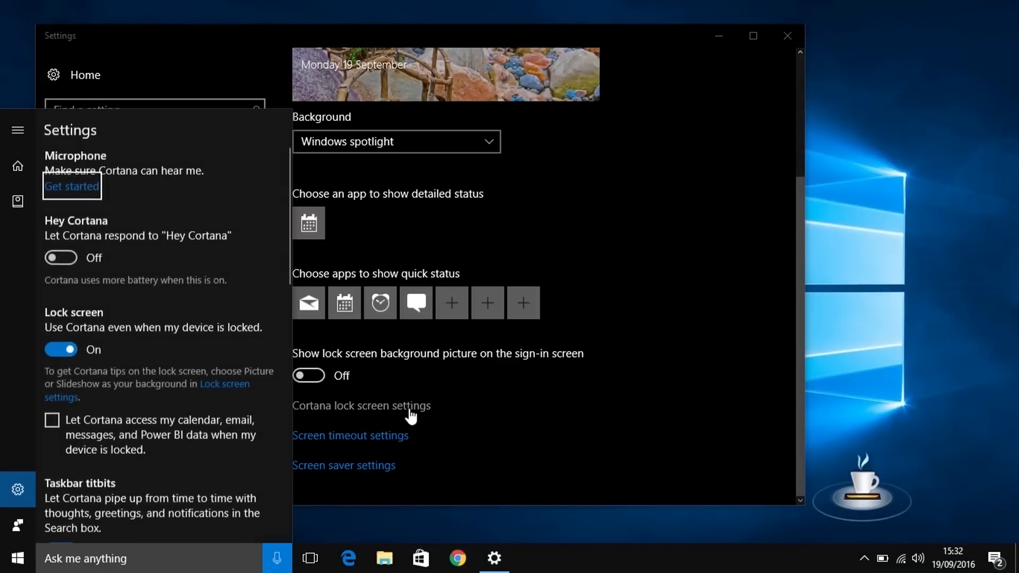
{"action": "left_click", "coordinate": [65, 348]}
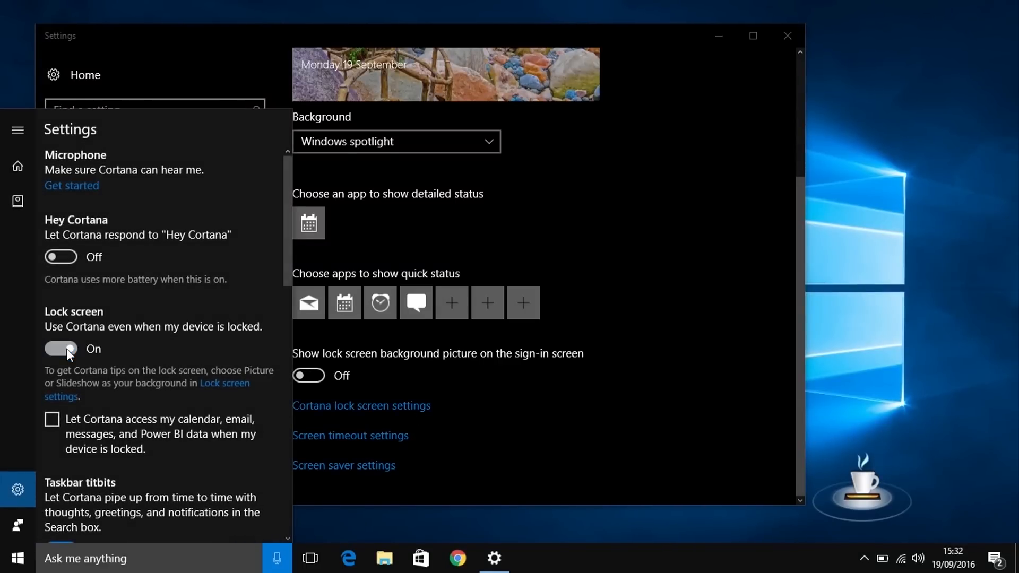
{"action": "left_click", "coordinate": [58, 450]}
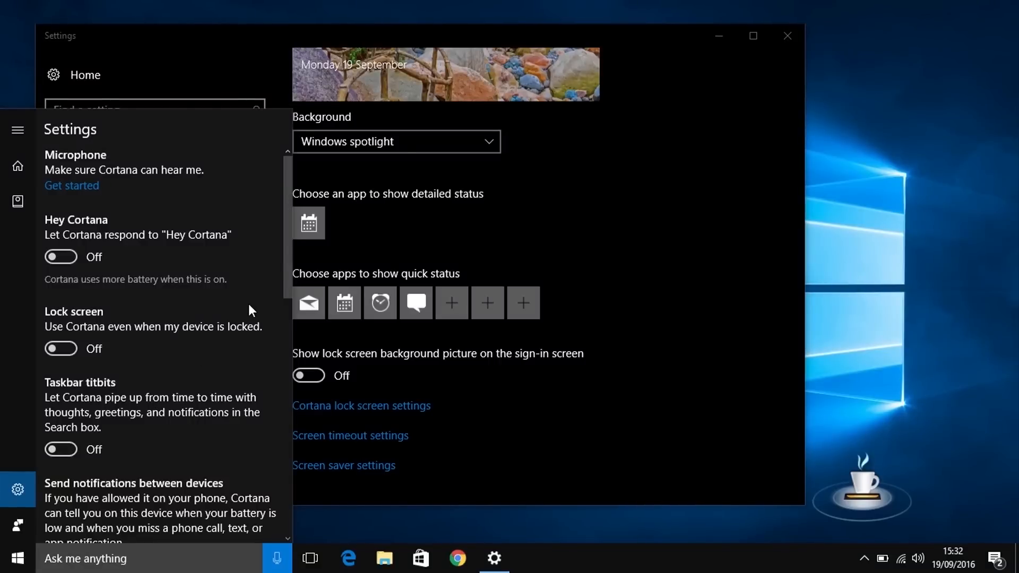
Step: Turn off History view and My device history in the Cortana settings and dismiss them
{"action": "left_click_drag", "start_coordinate": [287, 283], "coordinate": [279, 469]}
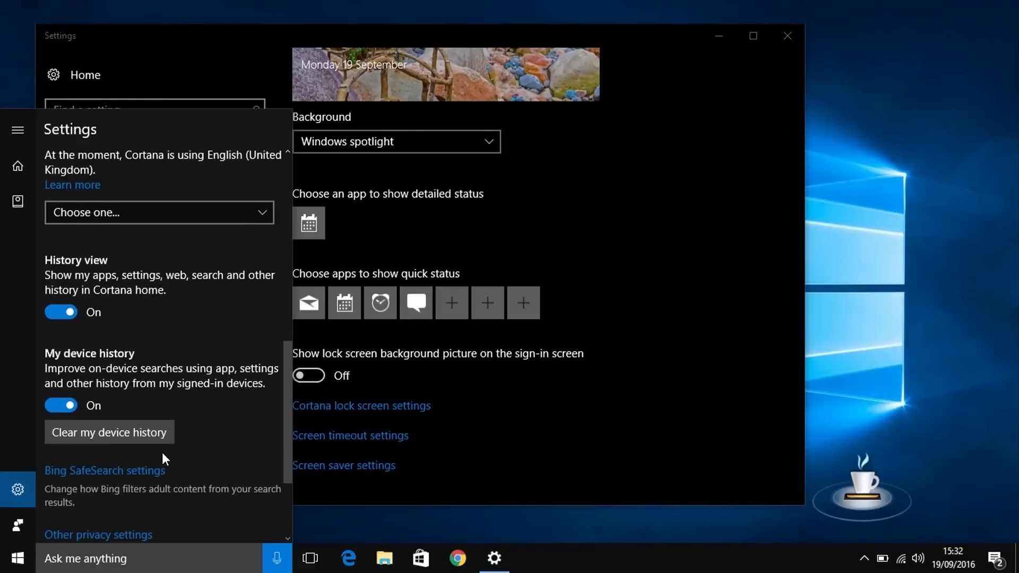
{"action": "left_click", "coordinate": [59, 319]}
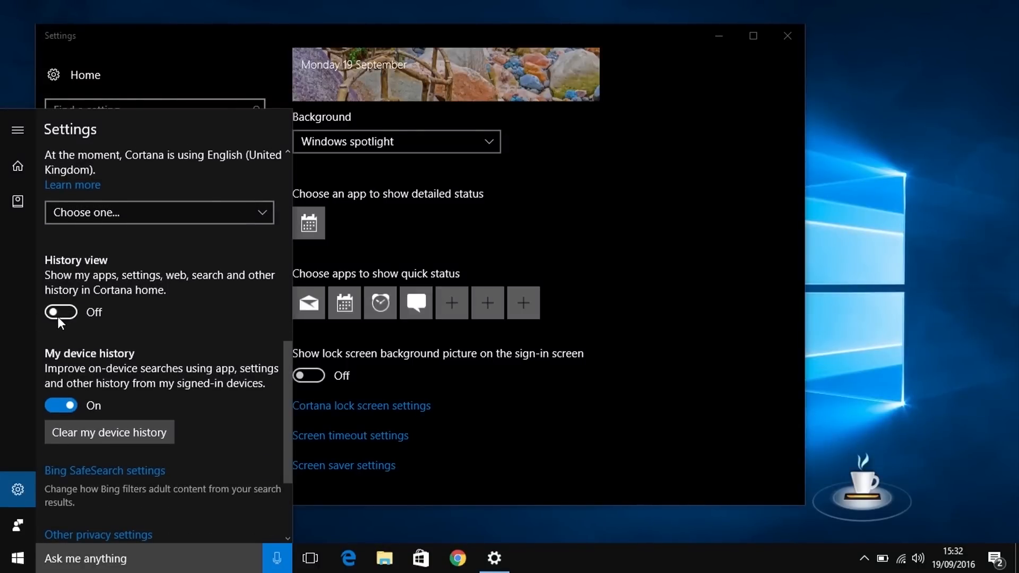
{"action": "left_click", "coordinate": [64, 404]}
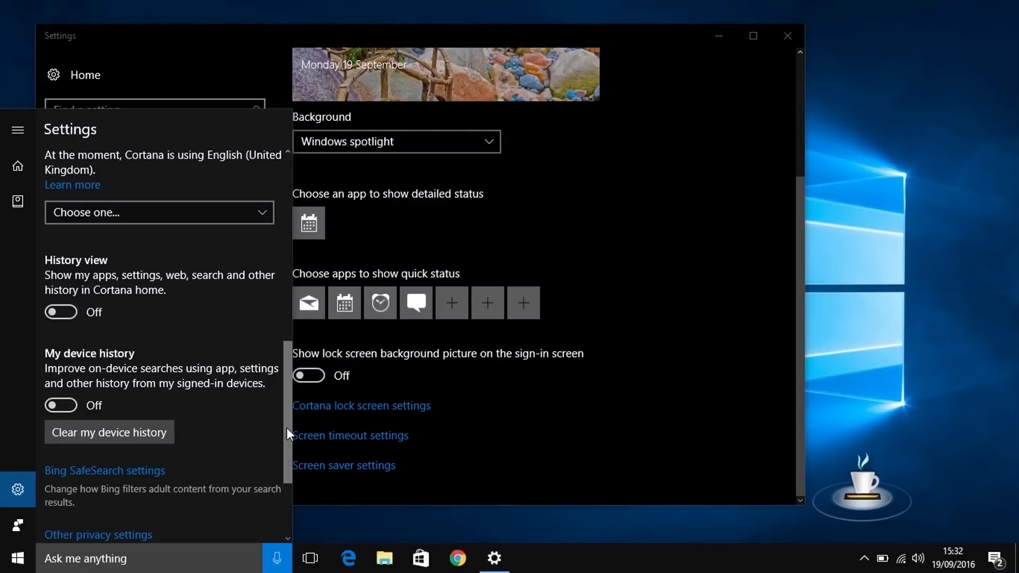
{"action": "left_click_drag", "start_coordinate": [286, 427], "coordinate": [288, 497]}
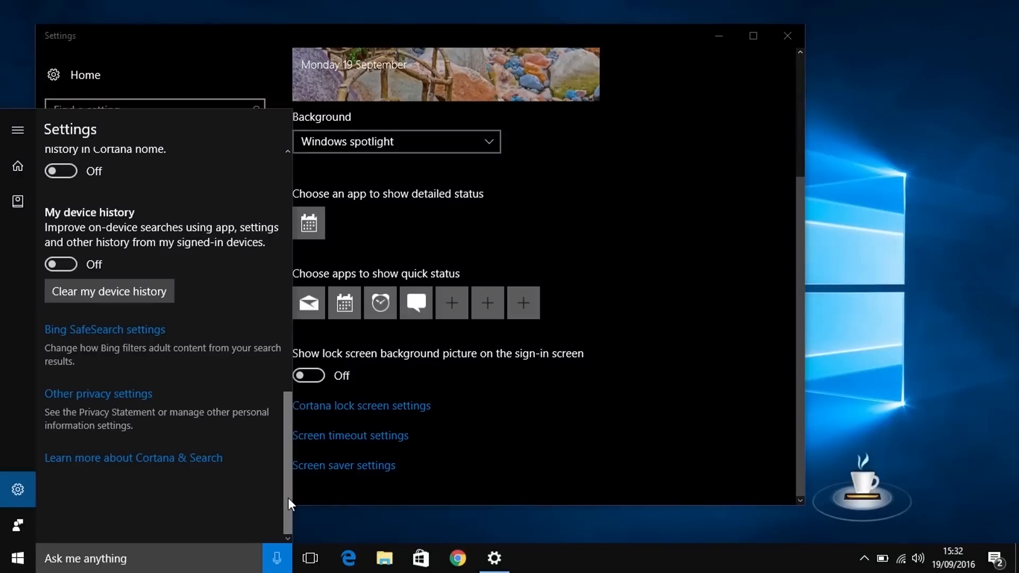
{"action": "left_click", "coordinate": [569, 419]}
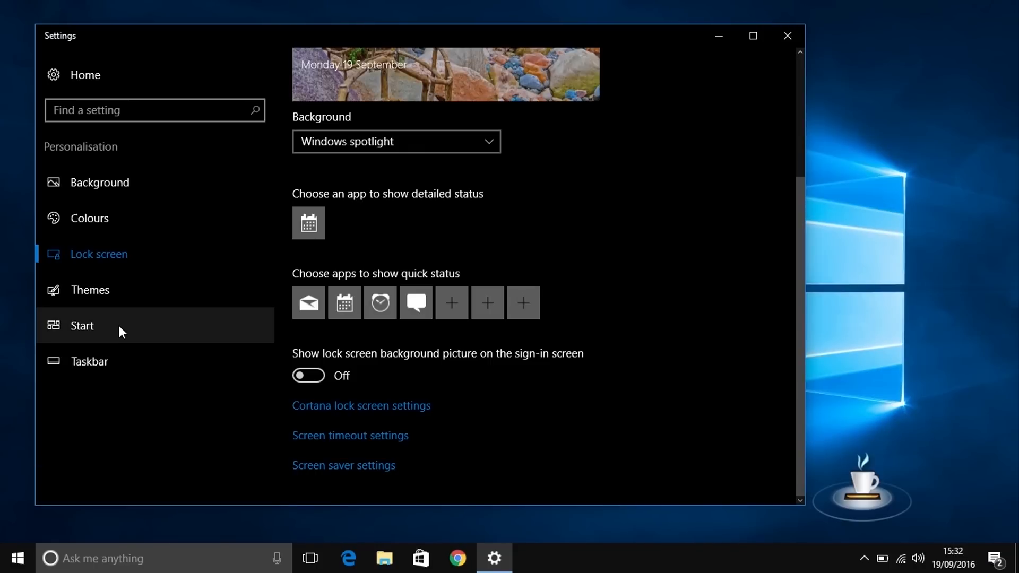
Step: Review the Themes, Start and Taskbar personalisation settings, and close the Settings window
{"action": "left_click", "coordinate": [118, 302]}
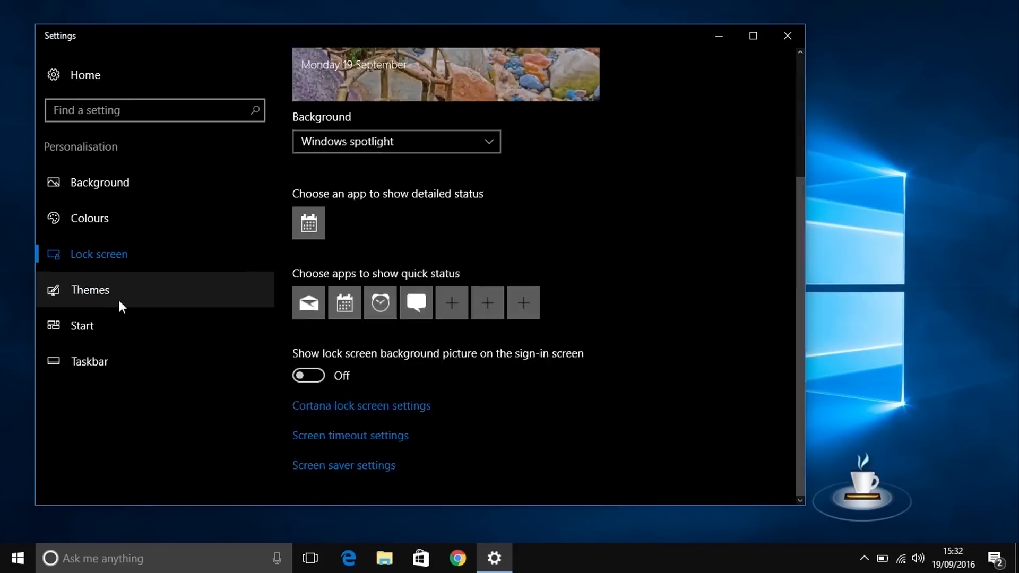
{"action": "left_click", "coordinate": [118, 298]}
{"action": "left_click", "coordinate": [116, 324]}
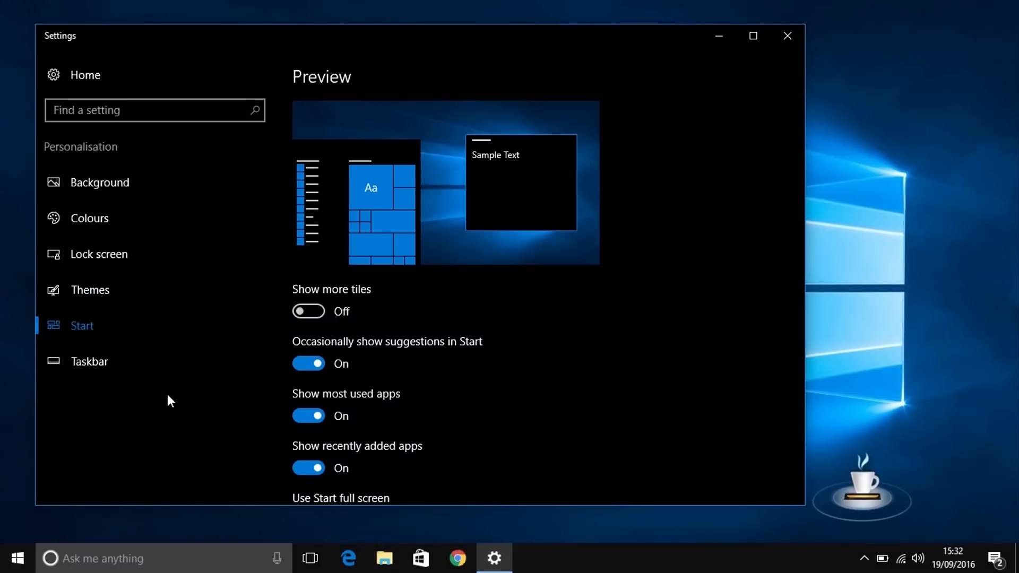
{"action": "left_click", "coordinate": [131, 376]}
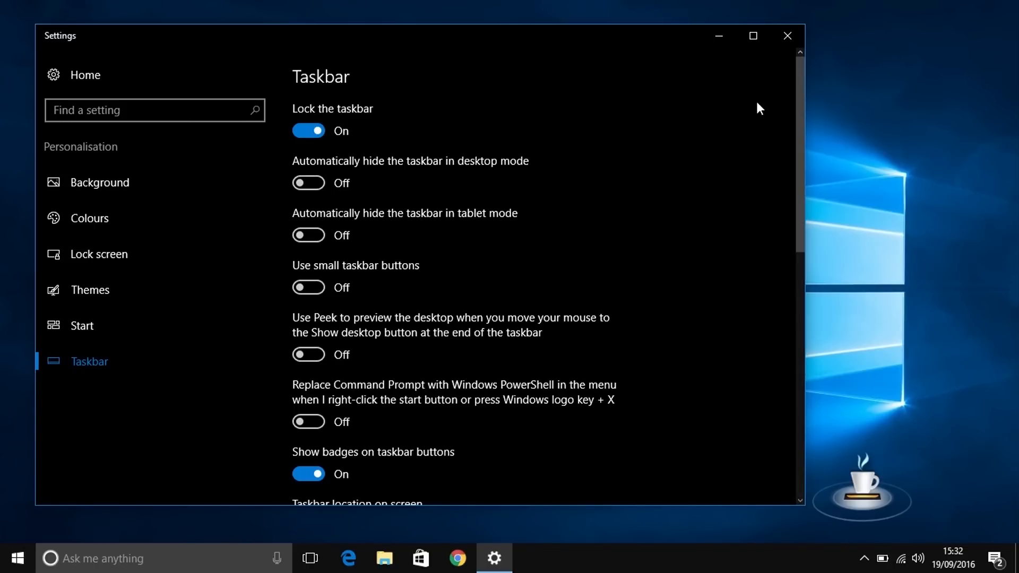
{"action": "left_click", "coordinate": [786, 37]}
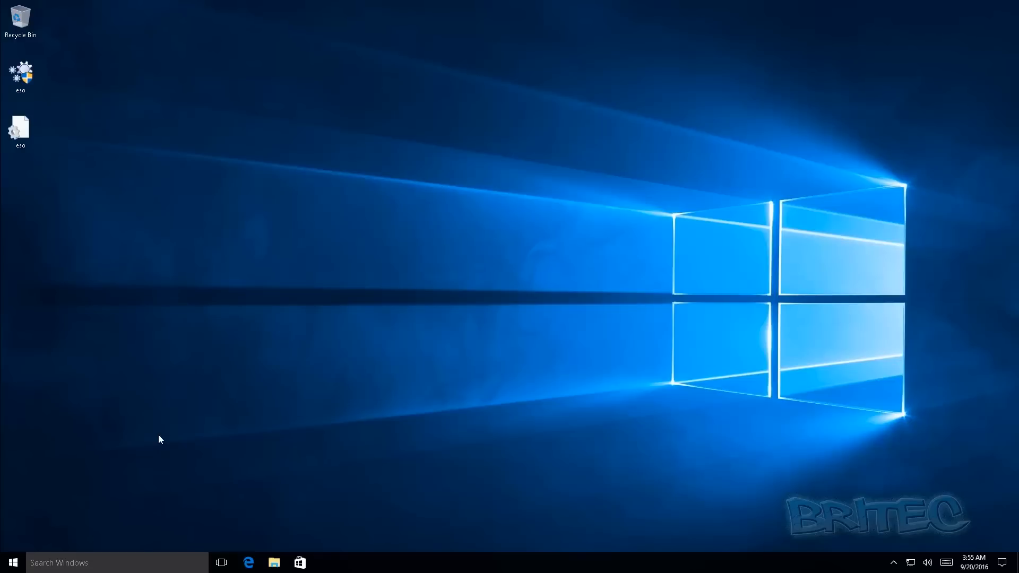
Step: Open the Performance Options from the advanced system settings and move the dialogs to a convenient place over the System window
{"action": "right_click", "coordinate": [13, 566]}
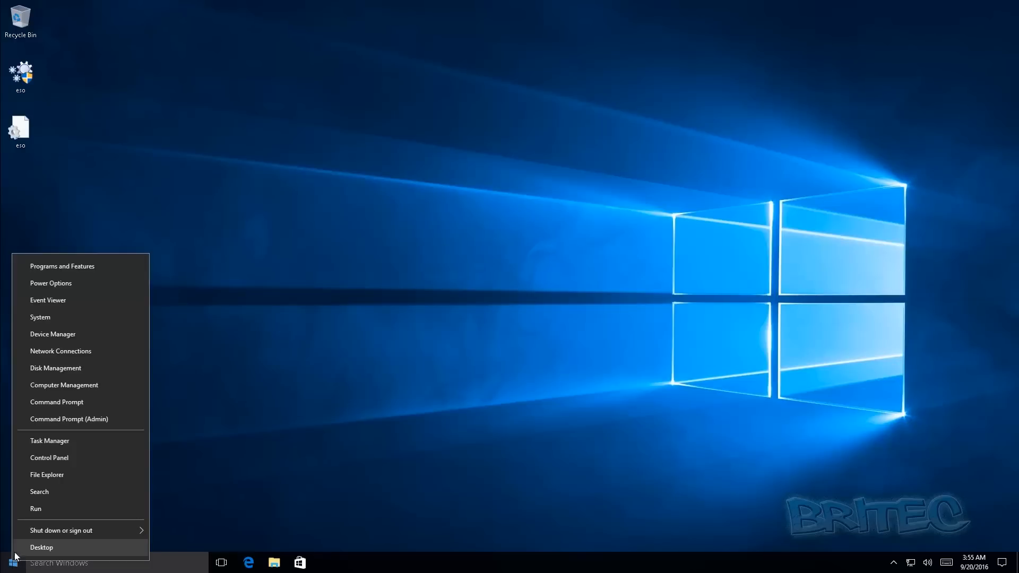
{"action": "left_click", "coordinate": [48, 313]}
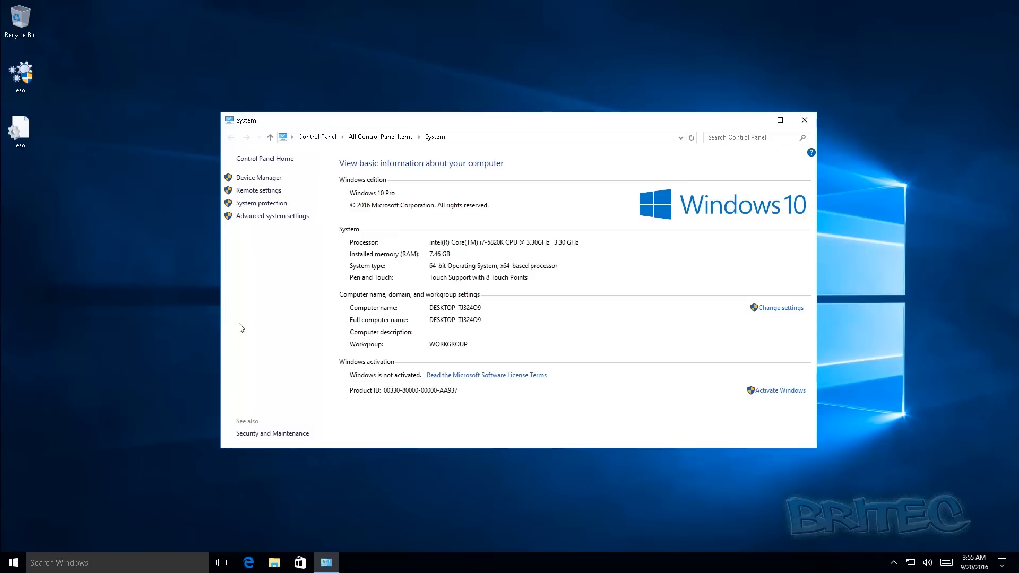
{"action": "left_click", "coordinate": [260, 216]}
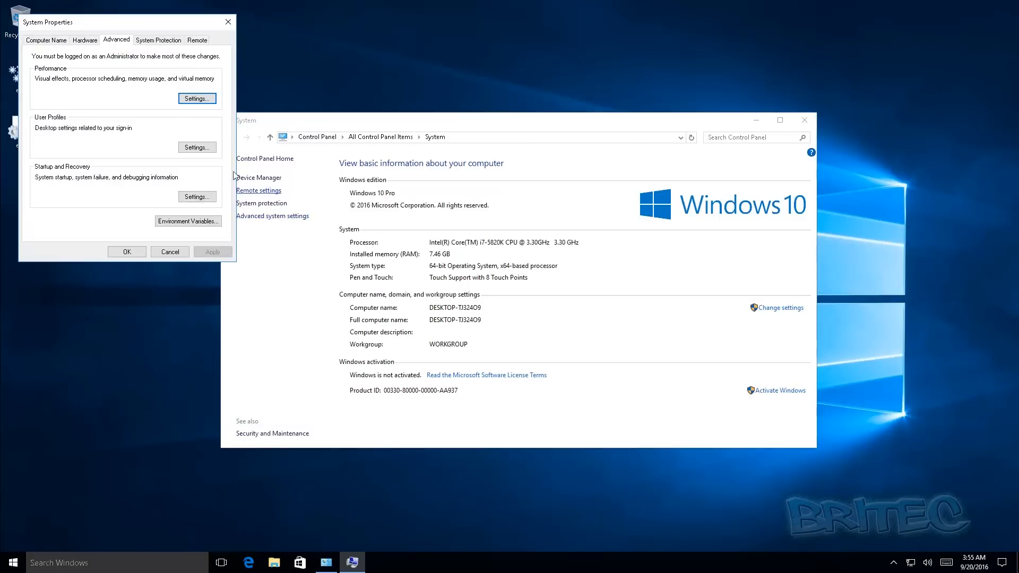
{"action": "left_click_drag", "start_coordinate": [93, 27], "coordinate": [391, 185]}
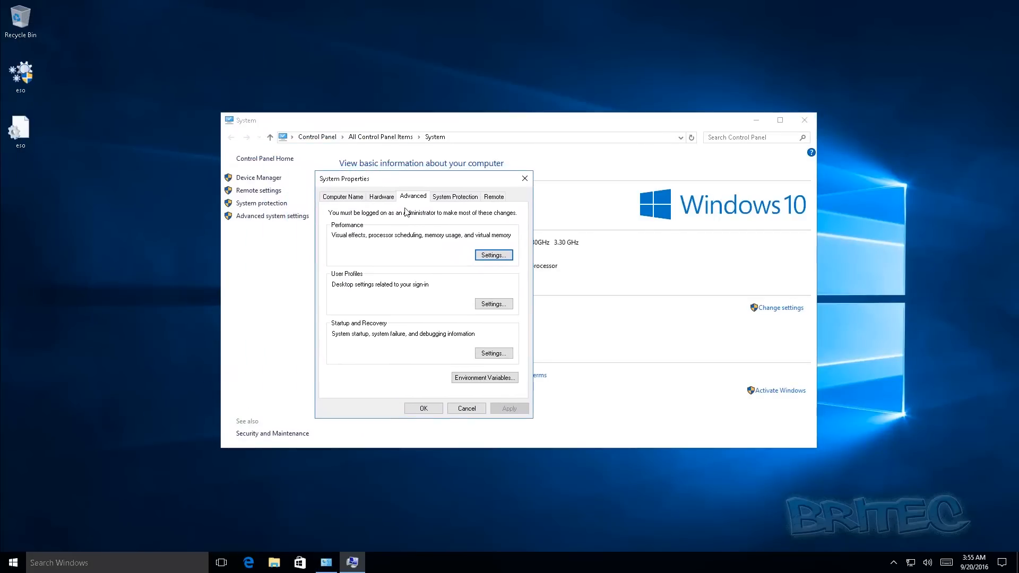
{"action": "left_click", "coordinate": [494, 256]}
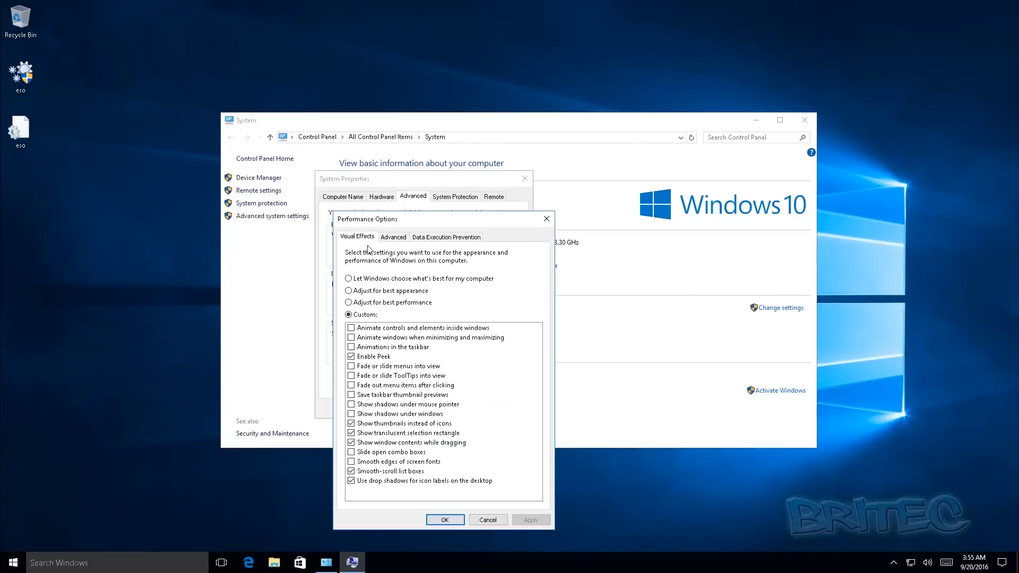
{"action": "left_click_drag", "start_coordinate": [412, 220], "coordinate": [387, 152]}
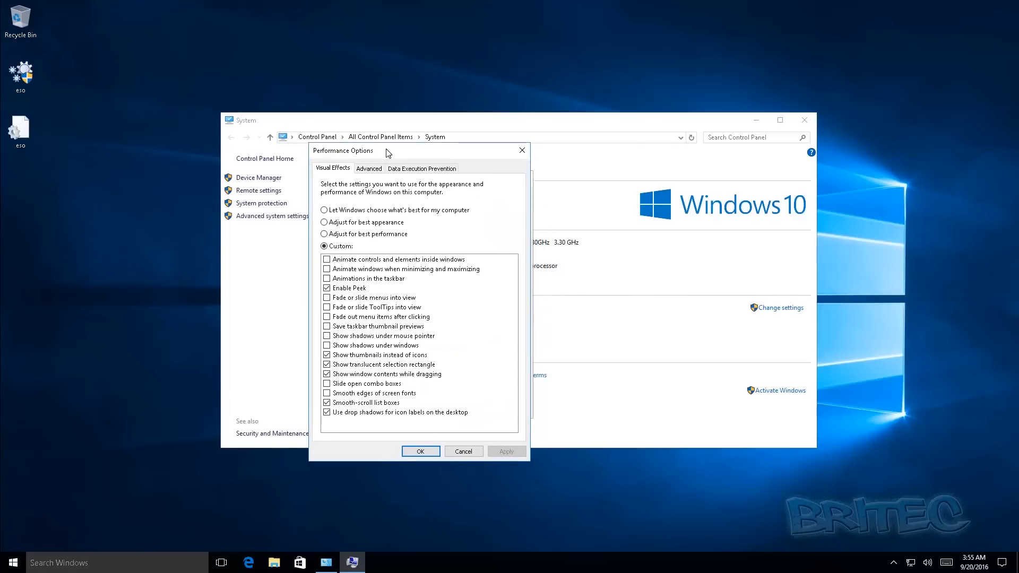
Step: Open the virtual memory settings and turn off automatic paging file size management for all drives
{"action": "left_click", "coordinate": [370, 168]}
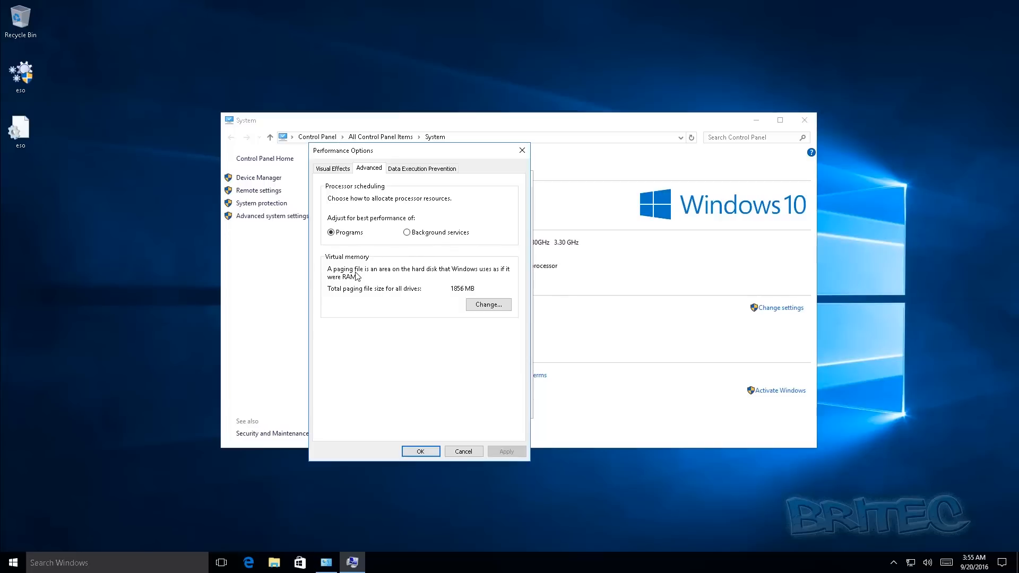
{"action": "left_click", "coordinate": [491, 306]}
{"action": "left_click_drag", "start_coordinate": [404, 177], "coordinate": [396, 158]}
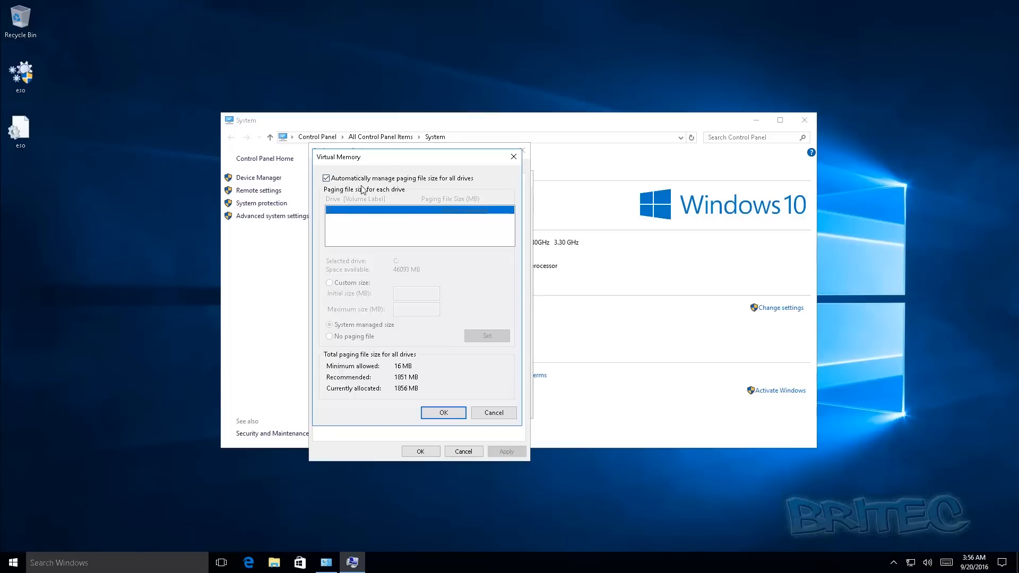
{"action": "left_click", "coordinate": [326, 179]}
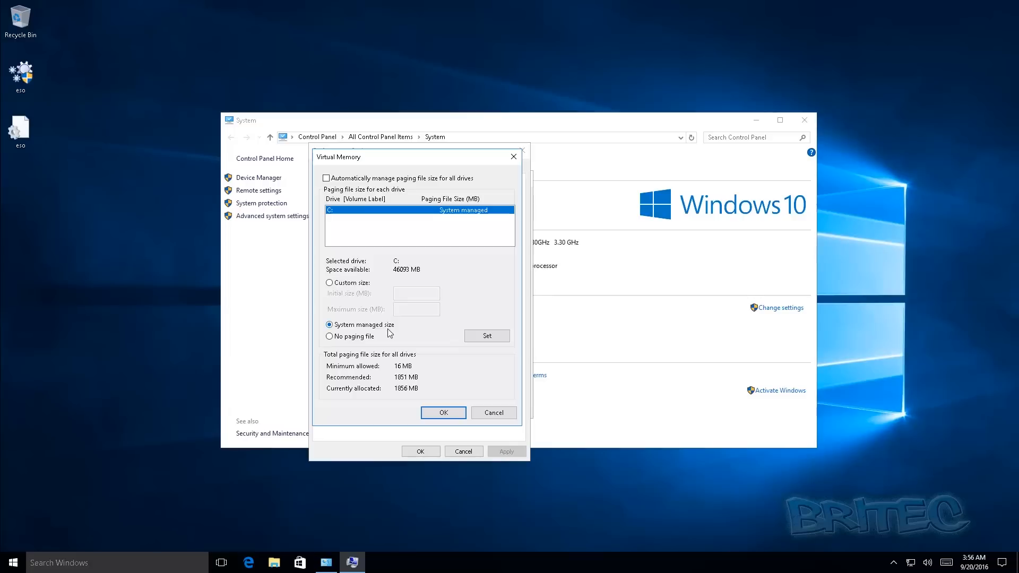
Step: Set a custom paging file size for drive C: with an initial size of 1851 MB and a maximum of 4000 MB
{"action": "left_click", "coordinate": [329, 337]}
{"action": "left_click", "coordinate": [330, 283]}
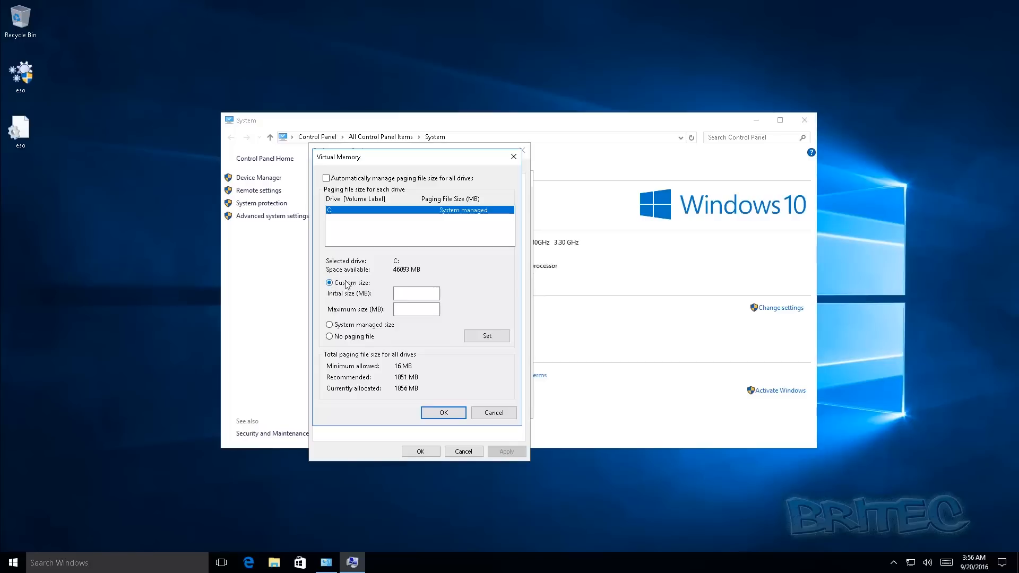
{"action": "left_click", "coordinate": [403, 293]}
{"action": "type", "text": "18"}
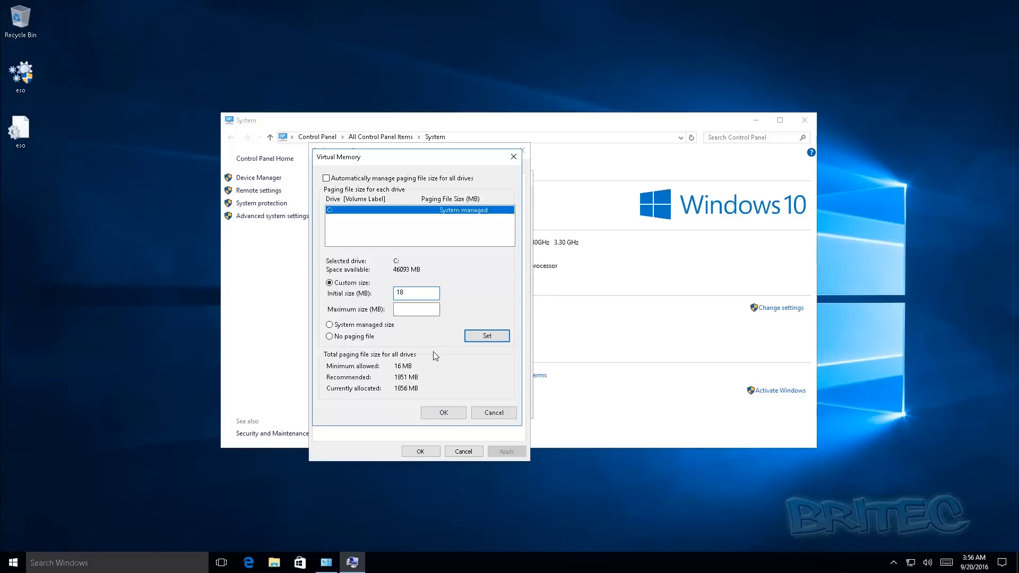
{"action": "type", "text": "51"}
{"action": "left_click", "coordinate": [415, 307]}
{"action": "type", "text": "4000"}
{"action": "left_click", "coordinate": [485, 336]}
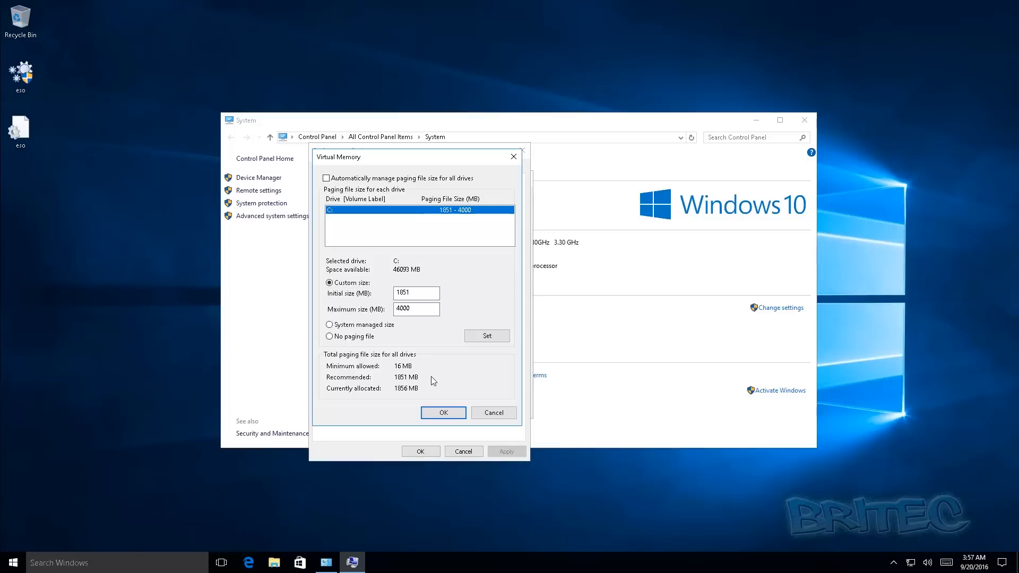
Step: Turn automatic paging file size management for all drives back on and accept the virtual memory and performance settings
{"action": "left_click", "coordinate": [326, 178]}
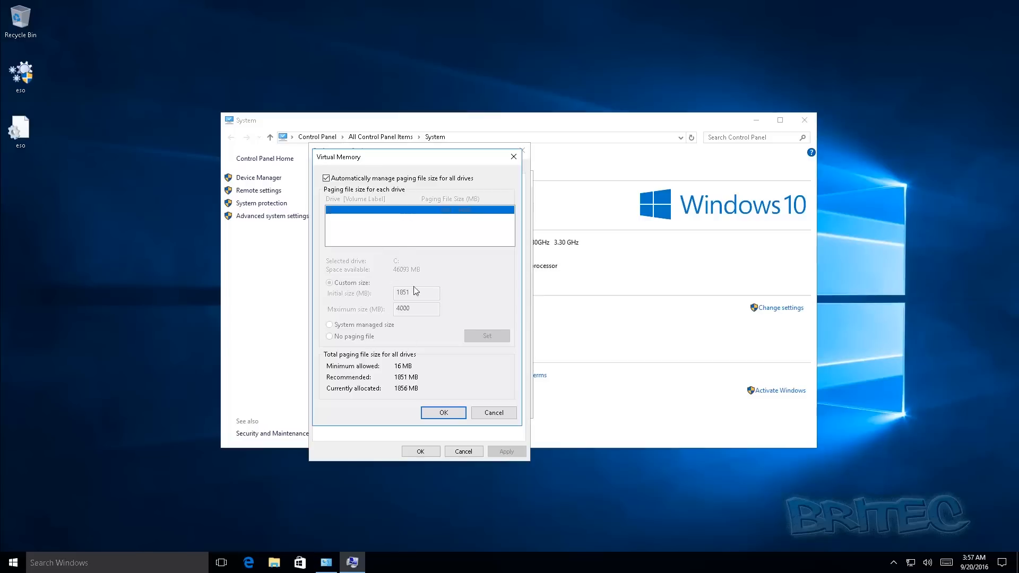
{"action": "left_click", "coordinate": [437, 413]}
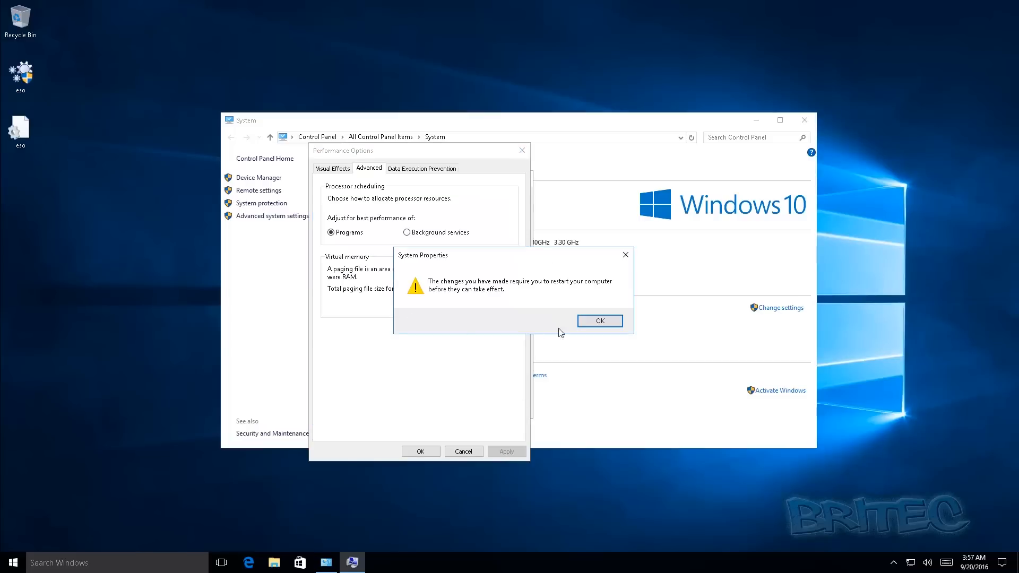
{"action": "left_click", "coordinate": [597, 323]}
{"action": "left_click", "coordinate": [420, 451]}
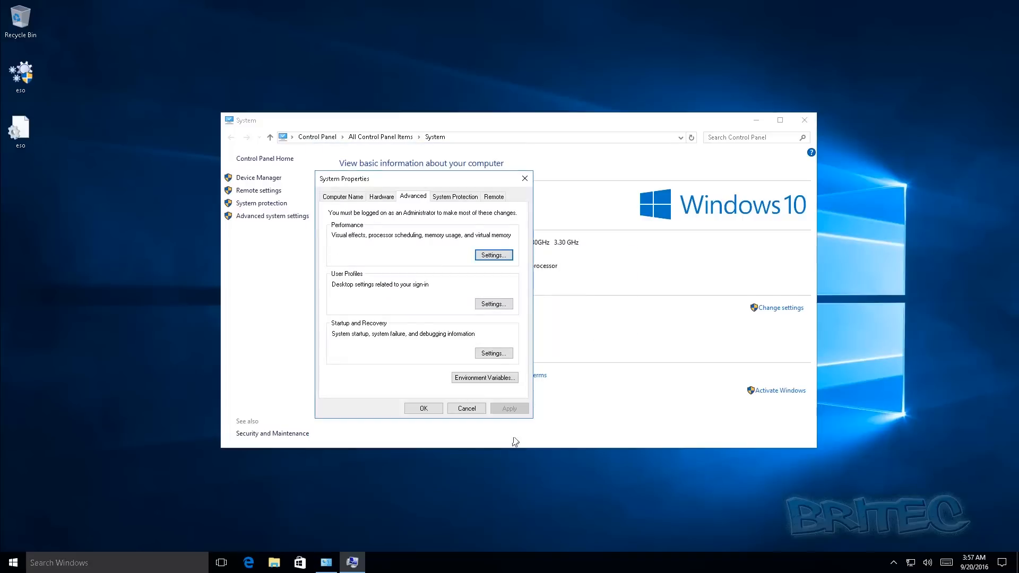
Step: Confirm the System Properties with the restart postponed, and close the System window
{"action": "left_click", "coordinate": [423, 409]}
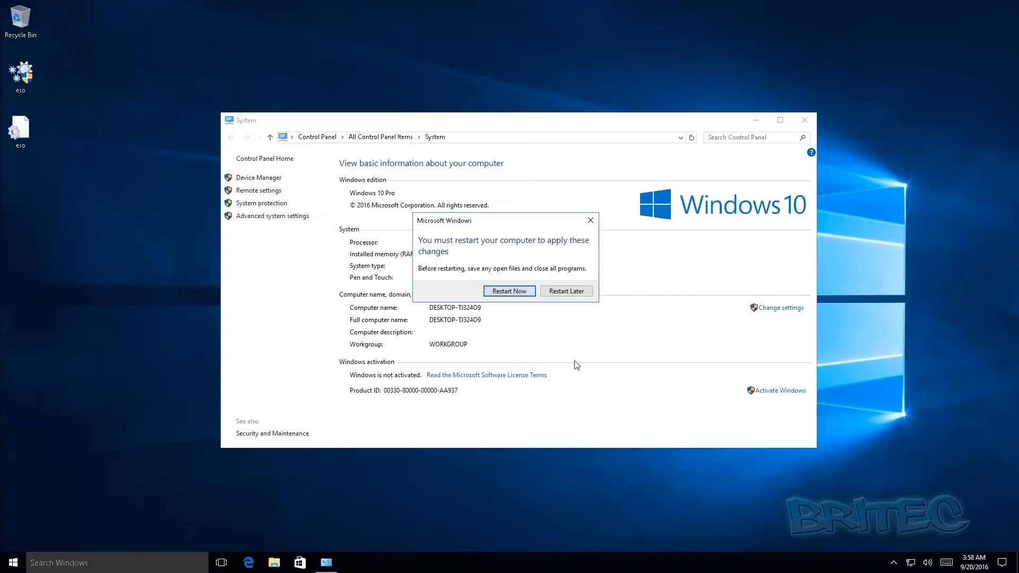
{"action": "left_click", "coordinate": [572, 296]}
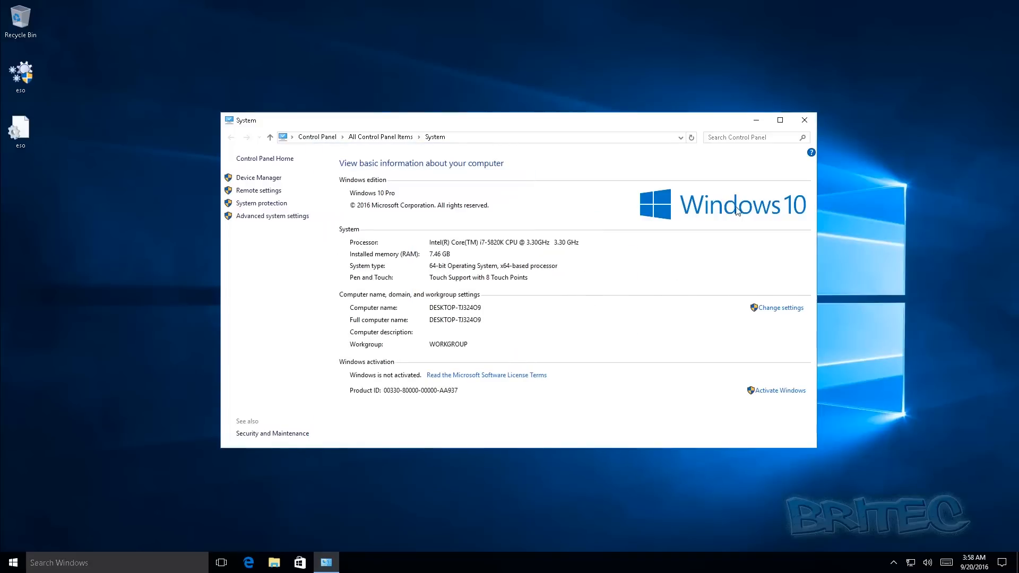
{"action": "left_click", "coordinate": [804, 121]}
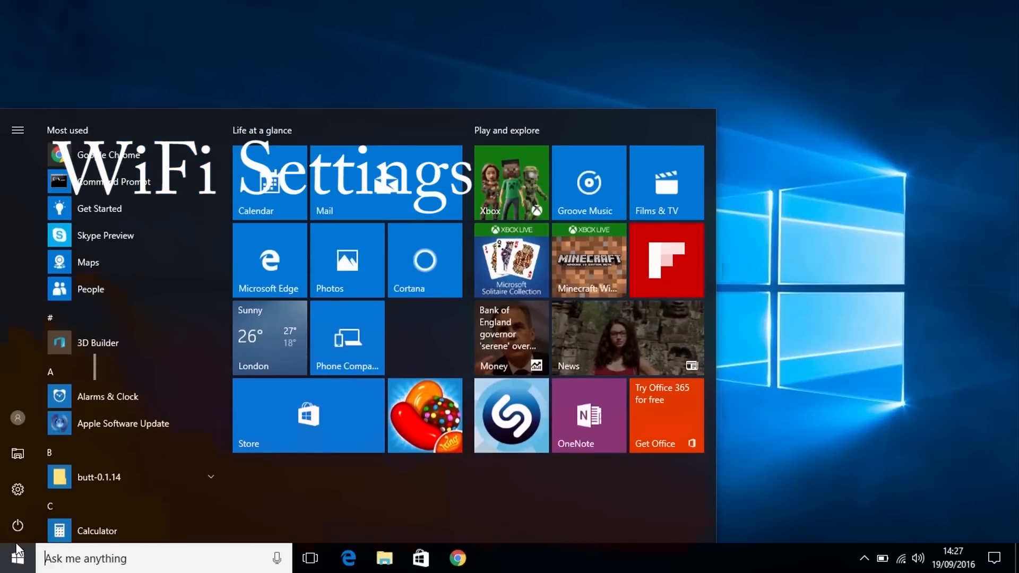
Step: In the WiFi settings under Network & Internet, turn off connecting to suggested open hotspots and Paid WiFi services
{"action": "left_click", "coordinate": [17, 488]}
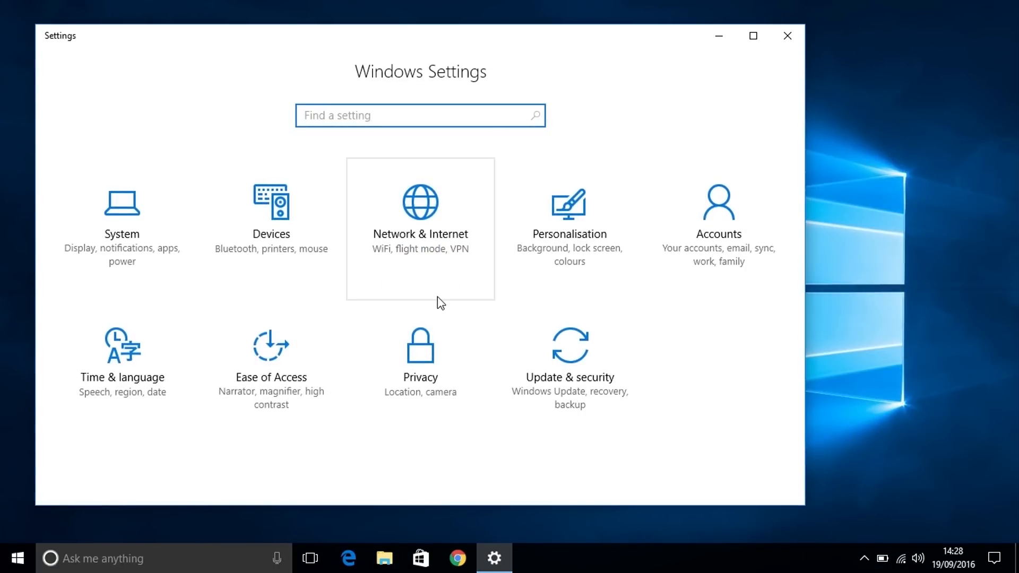
{"action": "left_click", "coordinate": [422, 253]}
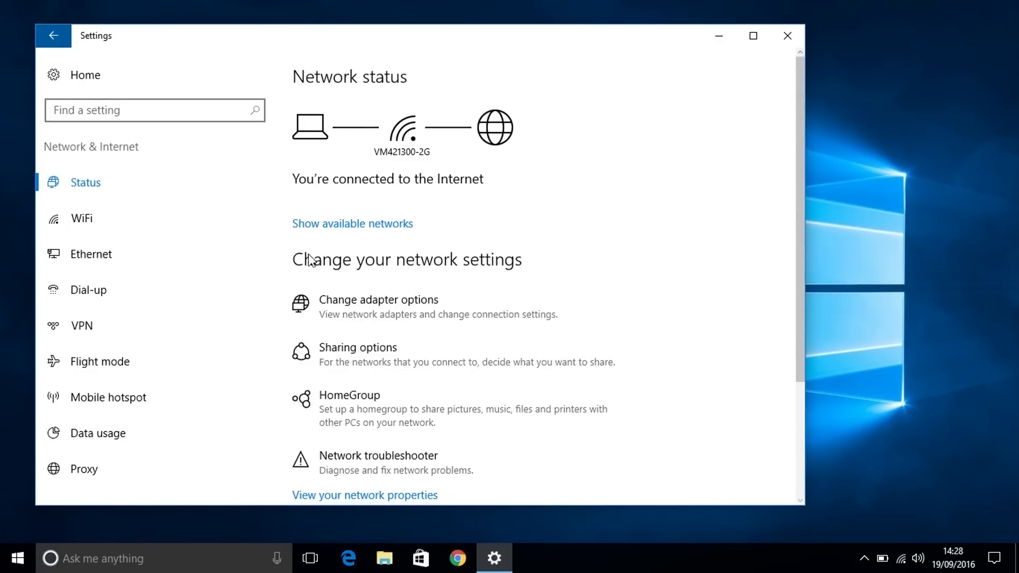
{"action": "left_click", "coordinate": [120, 221]}
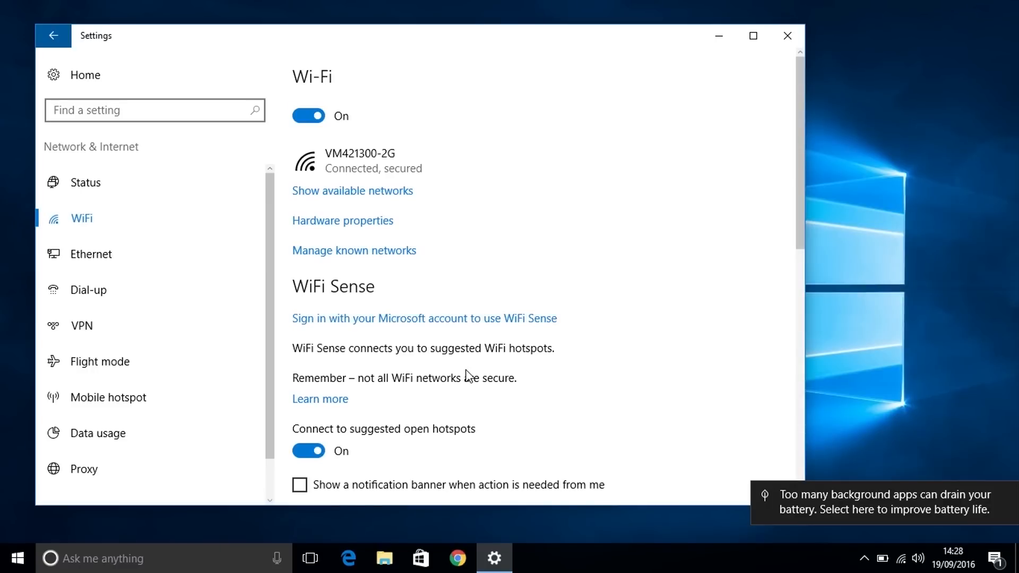
{"action": "left_click", "coordinate": [314, 452]}
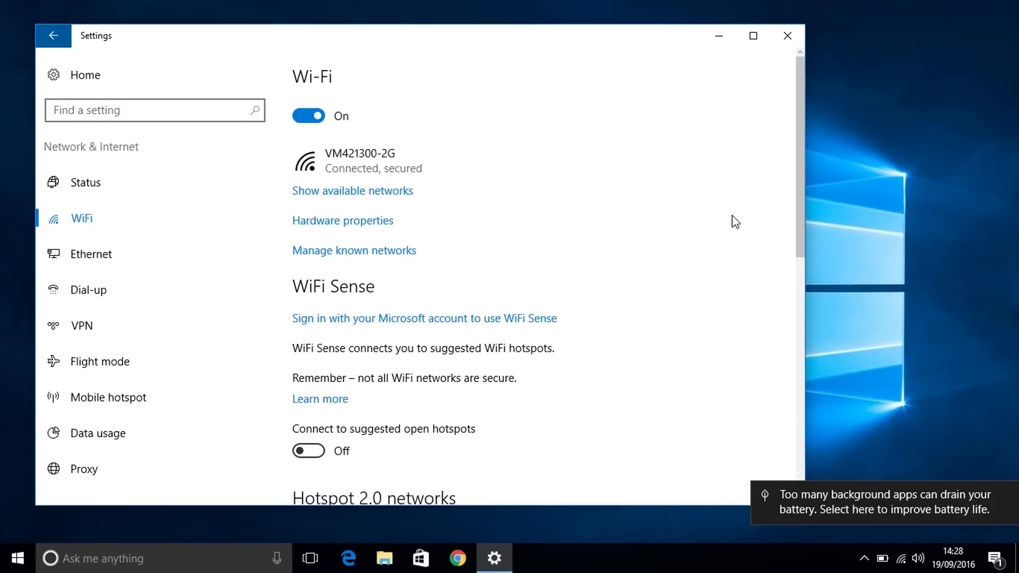
{"action": "left_click_drag", "start_coordinate": [801, 154], "coordinate": [823, 327]}
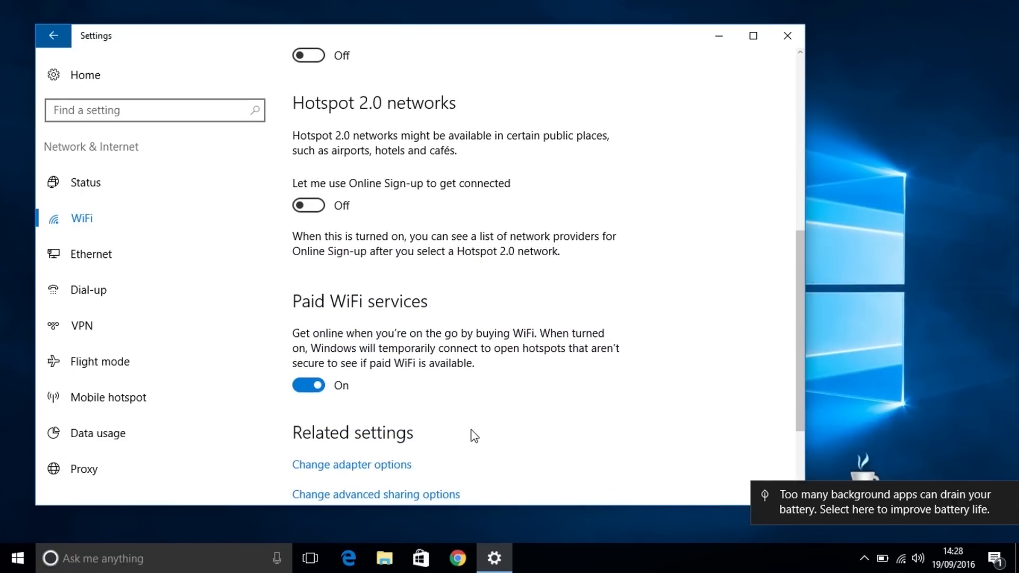
{"action": "left_click", "coordinate": [315, 385]}
Step: Open the advanced sharing options from the WiFi related settings, review the private network profile's options and close the window
{"action": "left_click_drag", "start_coordinate": [800, 280], "coordinate": [813, 345]}
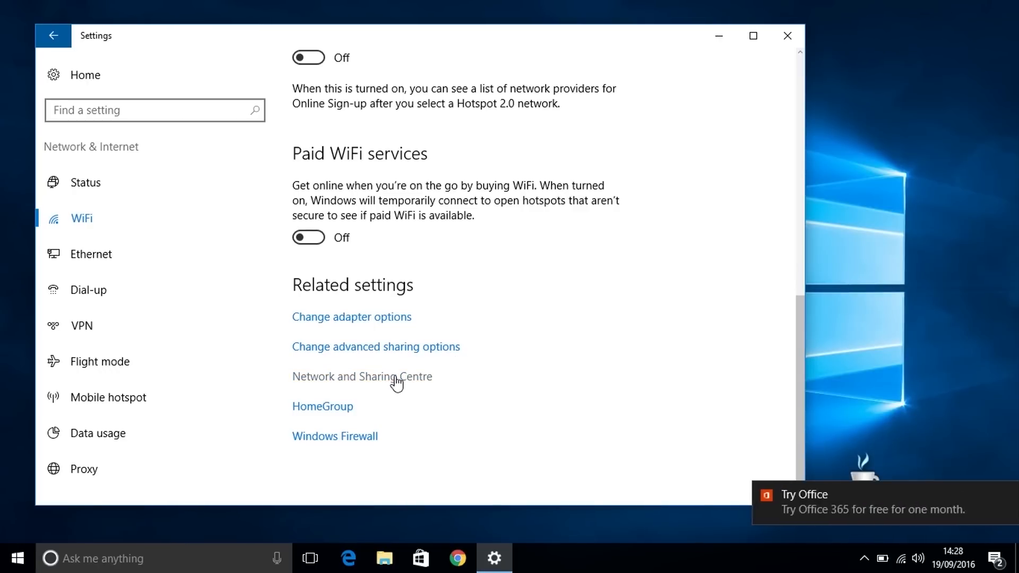
{"action": "left_click", "coordinate": [393, 352]}
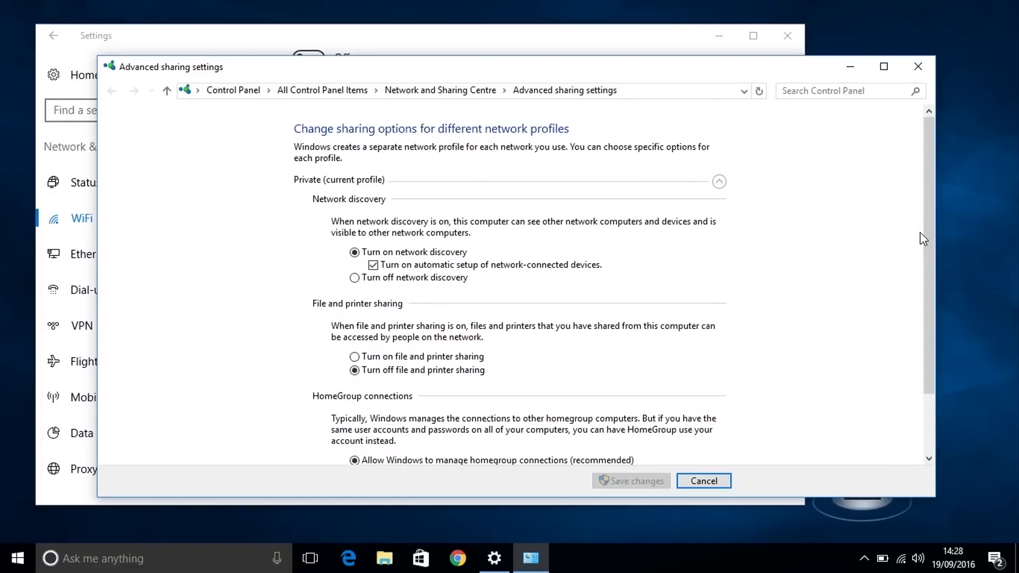
{"action": "left_click_drag", "start_coordinate": [928, 241], "coordinate": [926, 150]}
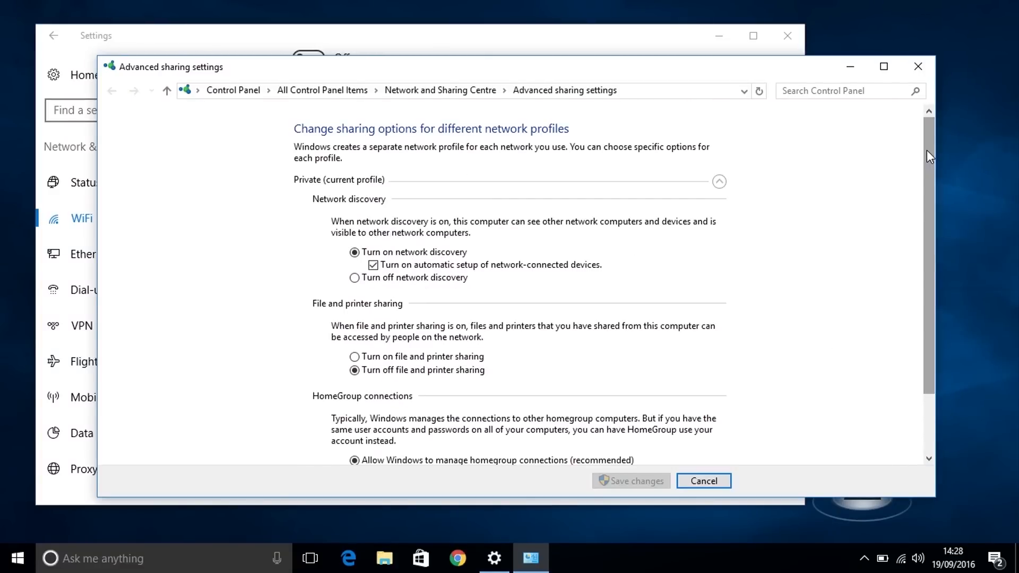
{"action": "left_click", "coordinate": [915, 68]}
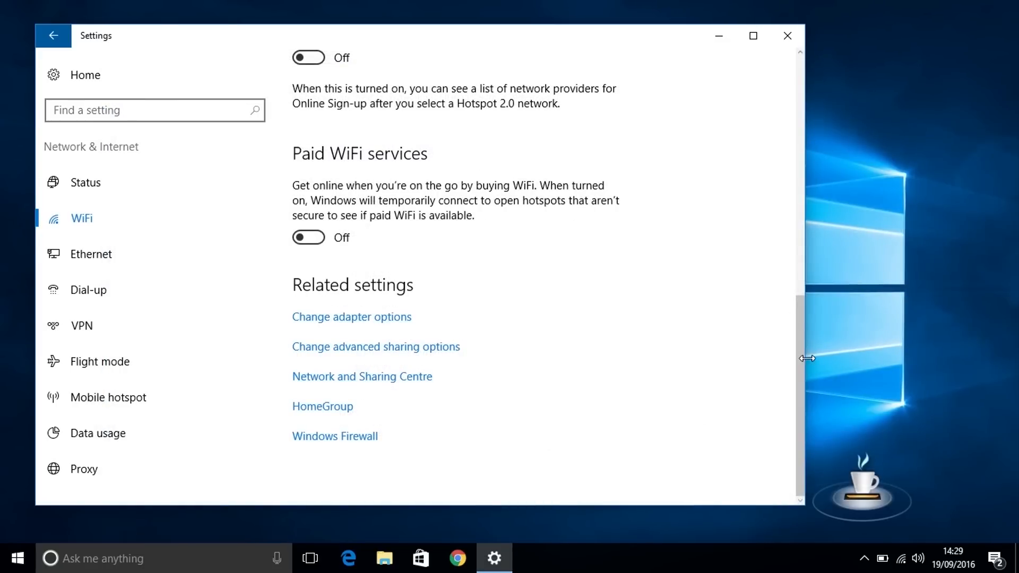
Step: Look back over the WiFi Sense options and the connection settings on the WiFi page
{"action": "left_click_drag", "start_coordinate": [798, 357], "coordinate": [780, 148]}
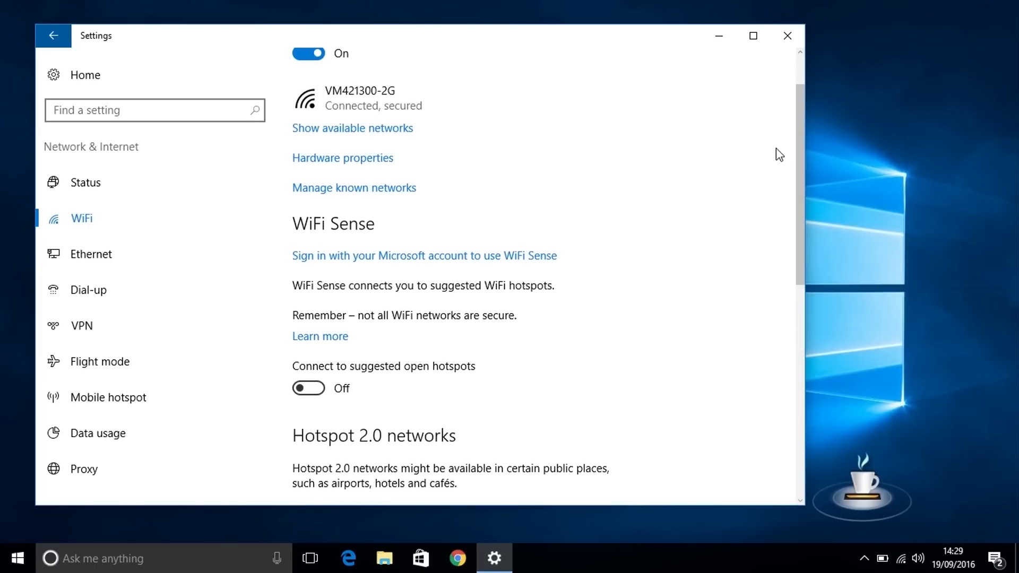
{"action": "left_click", "coordinate": [463, 257]}
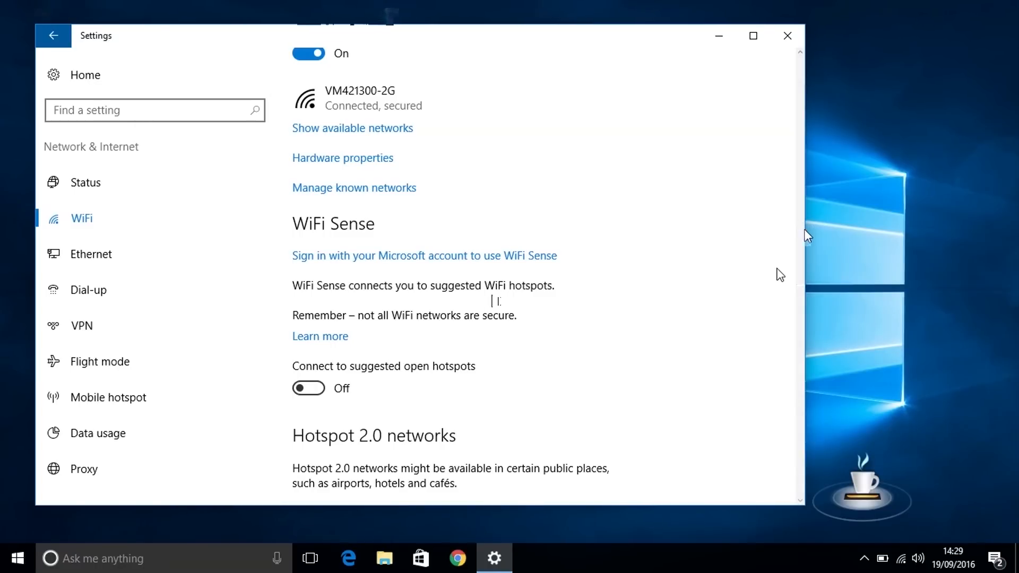
{"action": "left_click_drag", "start_coordinate": [802, 230], "coordinate": [801, 202]}
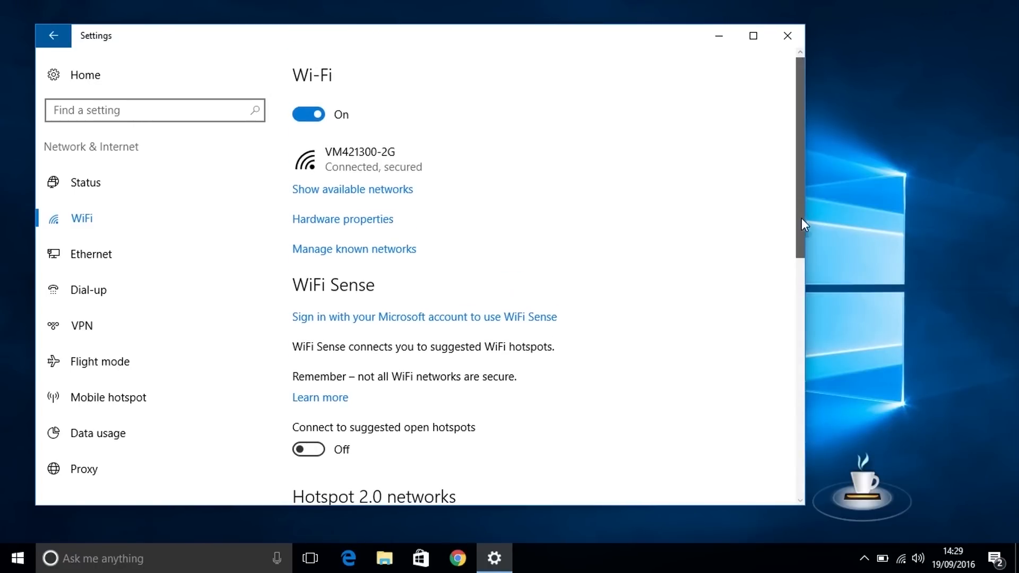